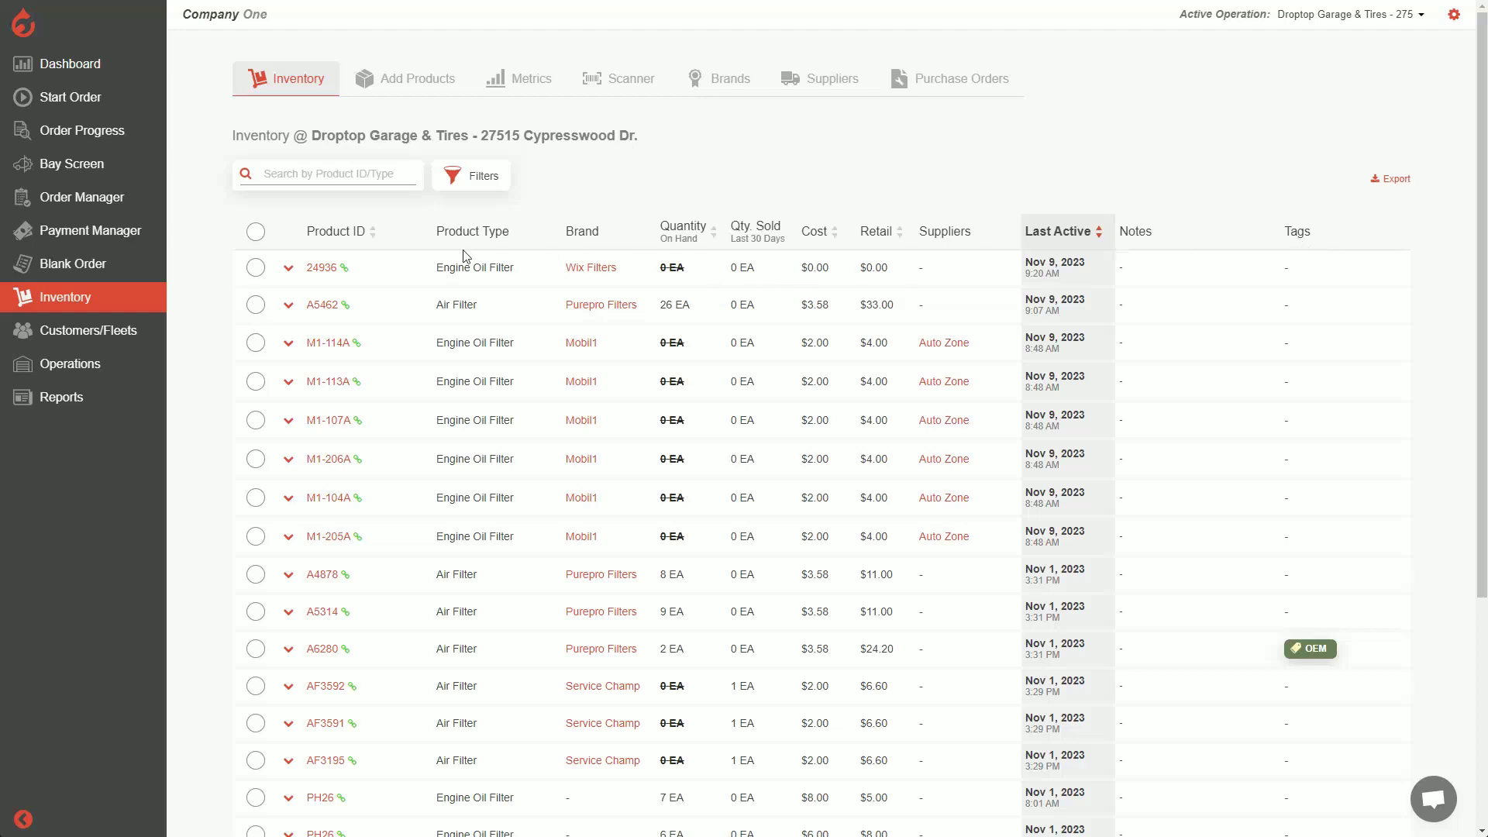
Open the details of Wix Filters product 24936 and examine its fields, from inventory type and UPC down to the notes
click(289, 270)
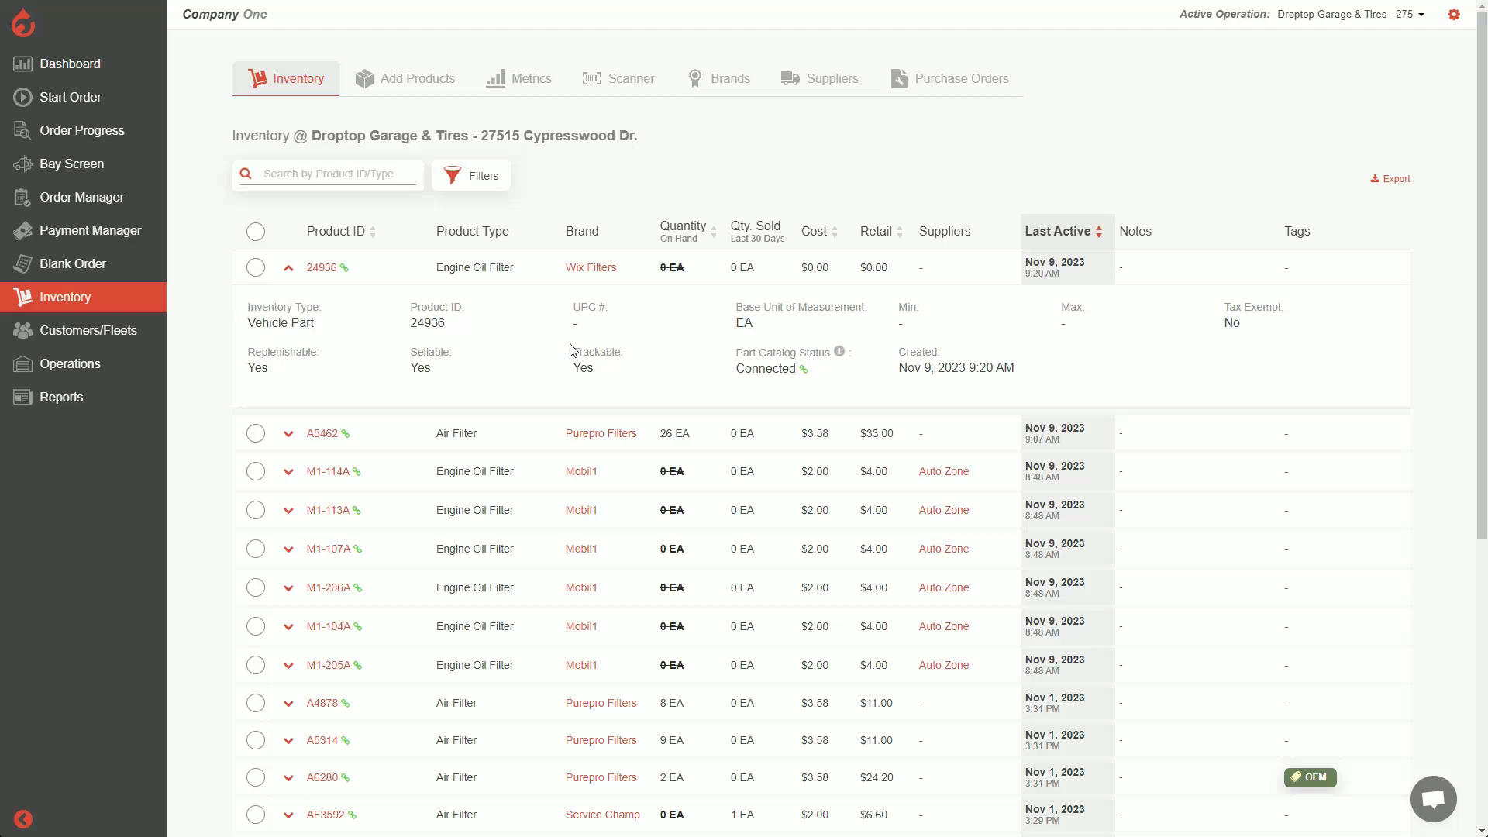
click(318, 271)
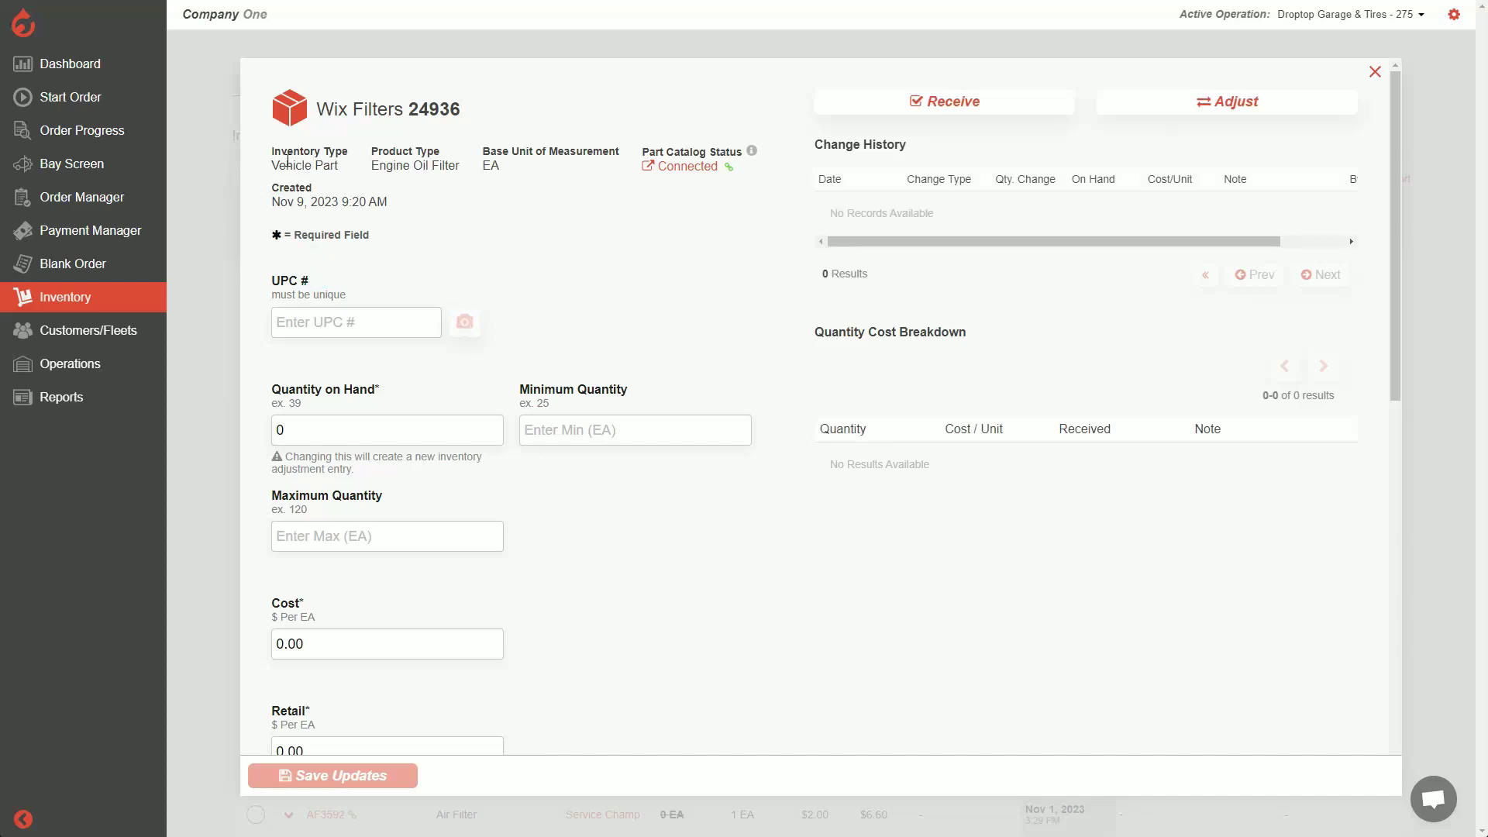
drag(288, 161, 459, 166)
click(506, 158)
scroll(462, 220, down, 1)
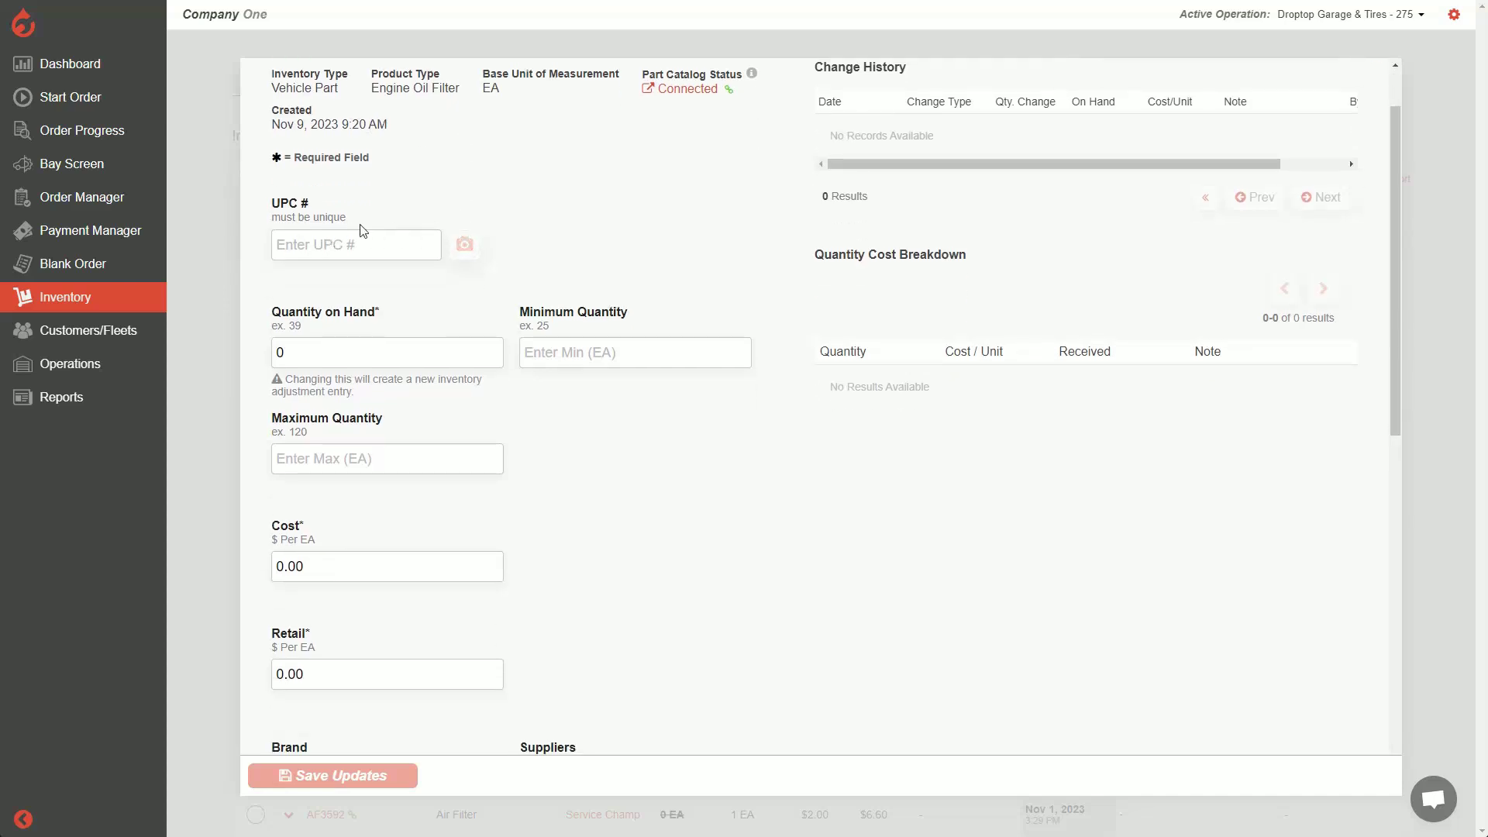
scroll(364, 247, down, 2)
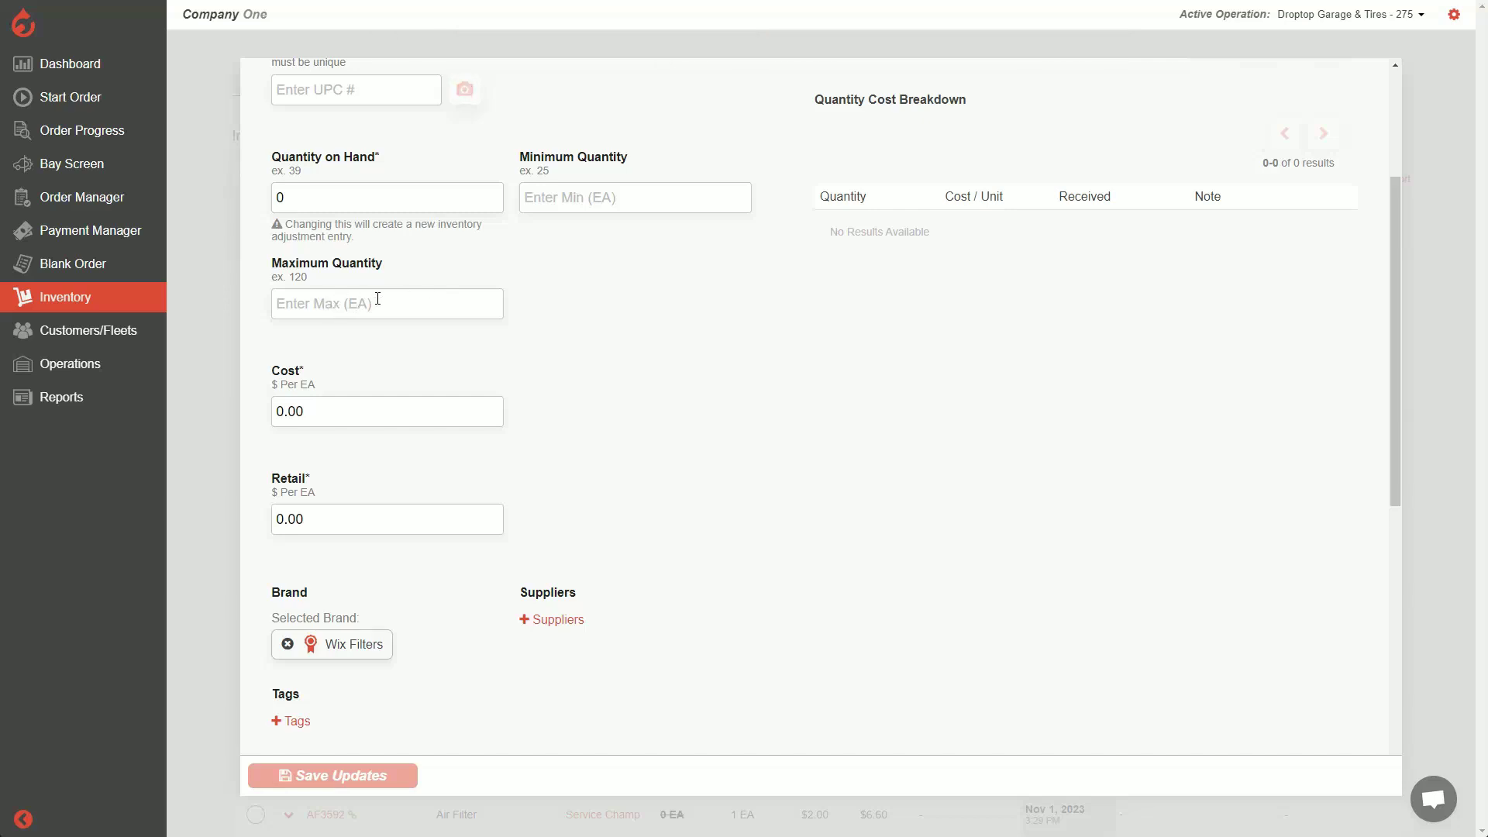
scroll(378, 298, down, 2)
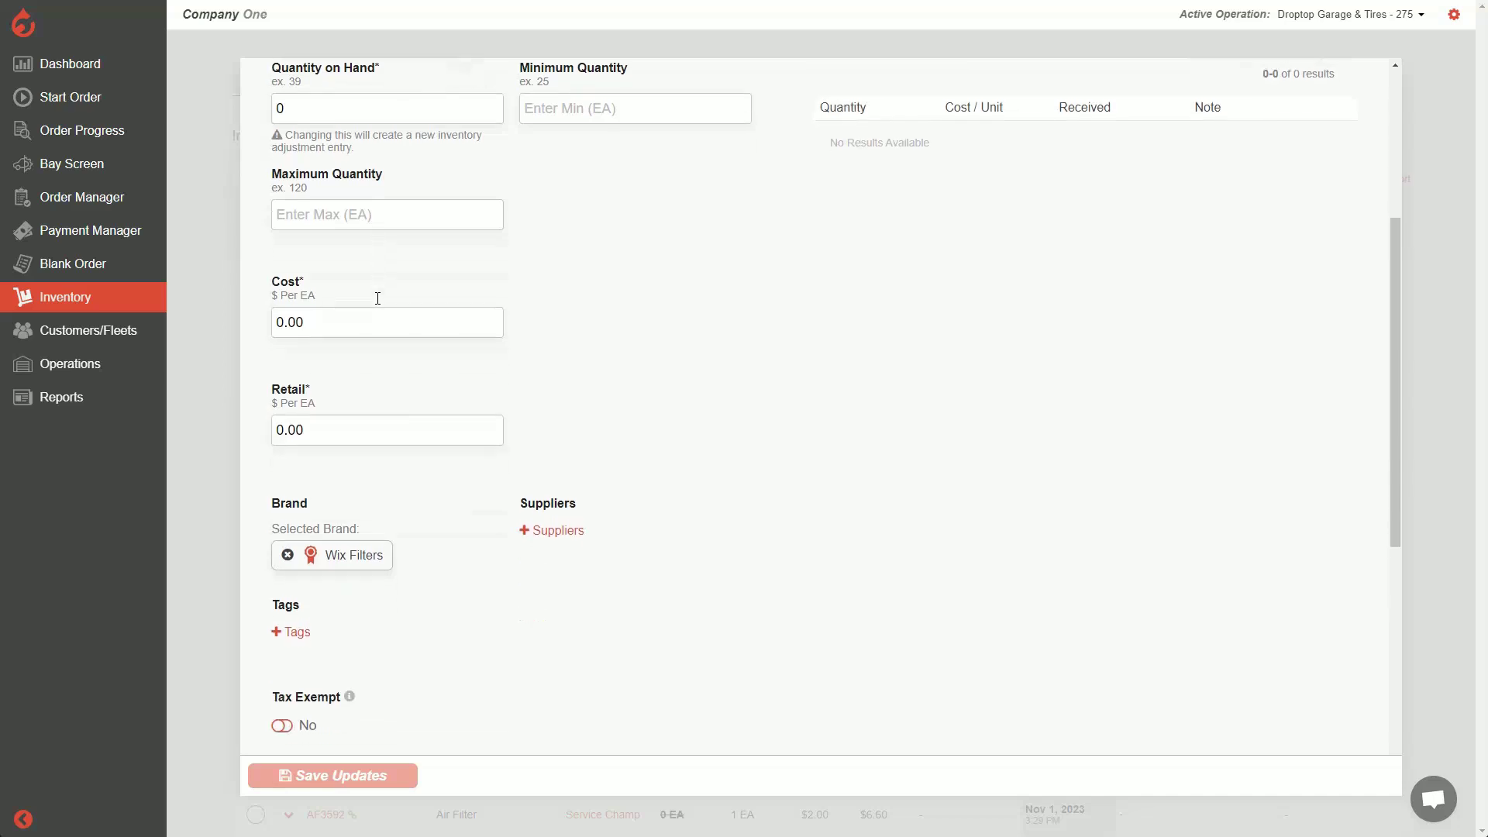
scroll(367, 255, down, 1)
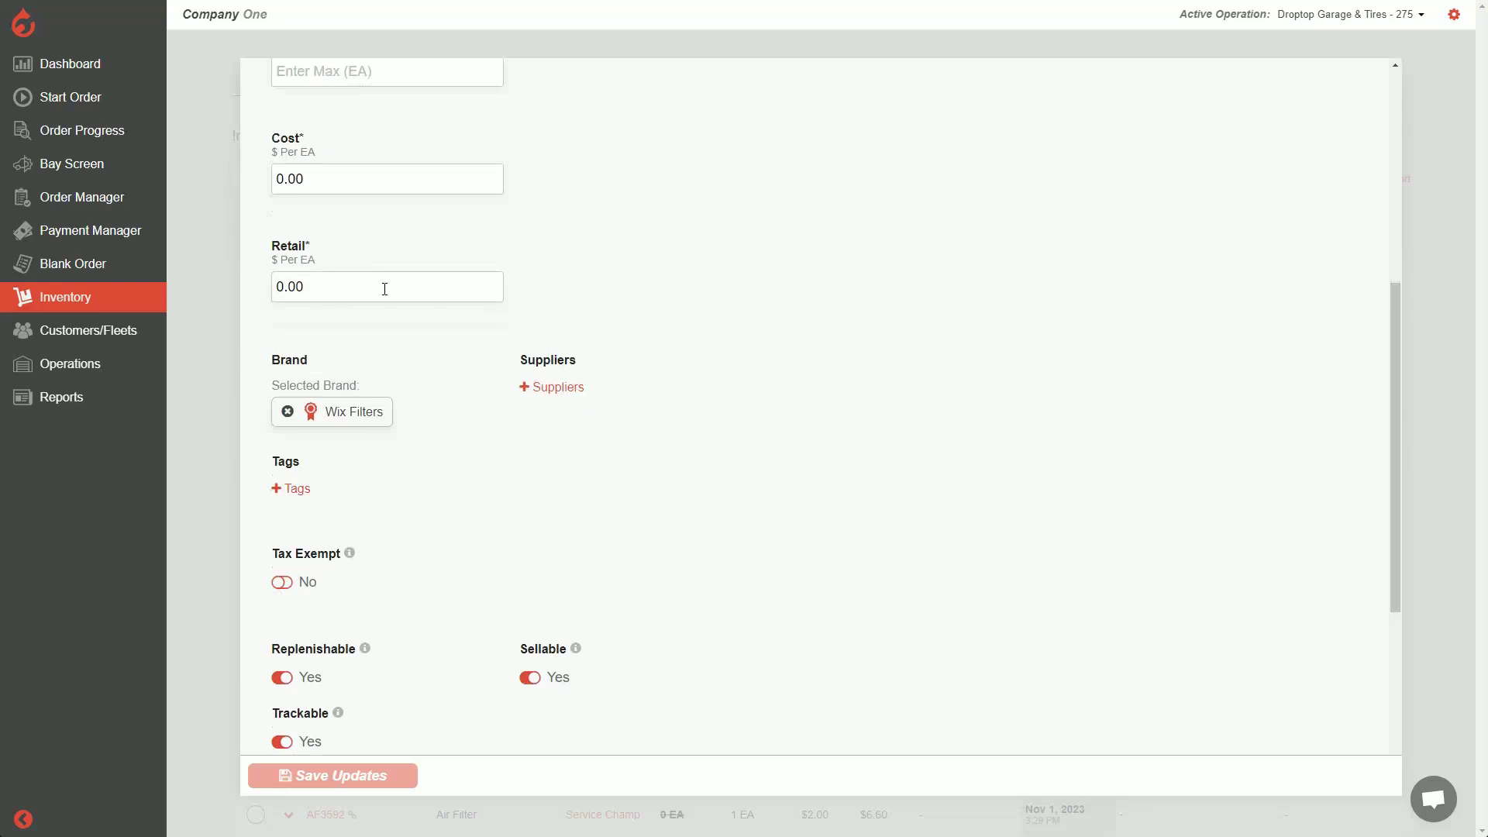
scroll(383, 286, down, 2)
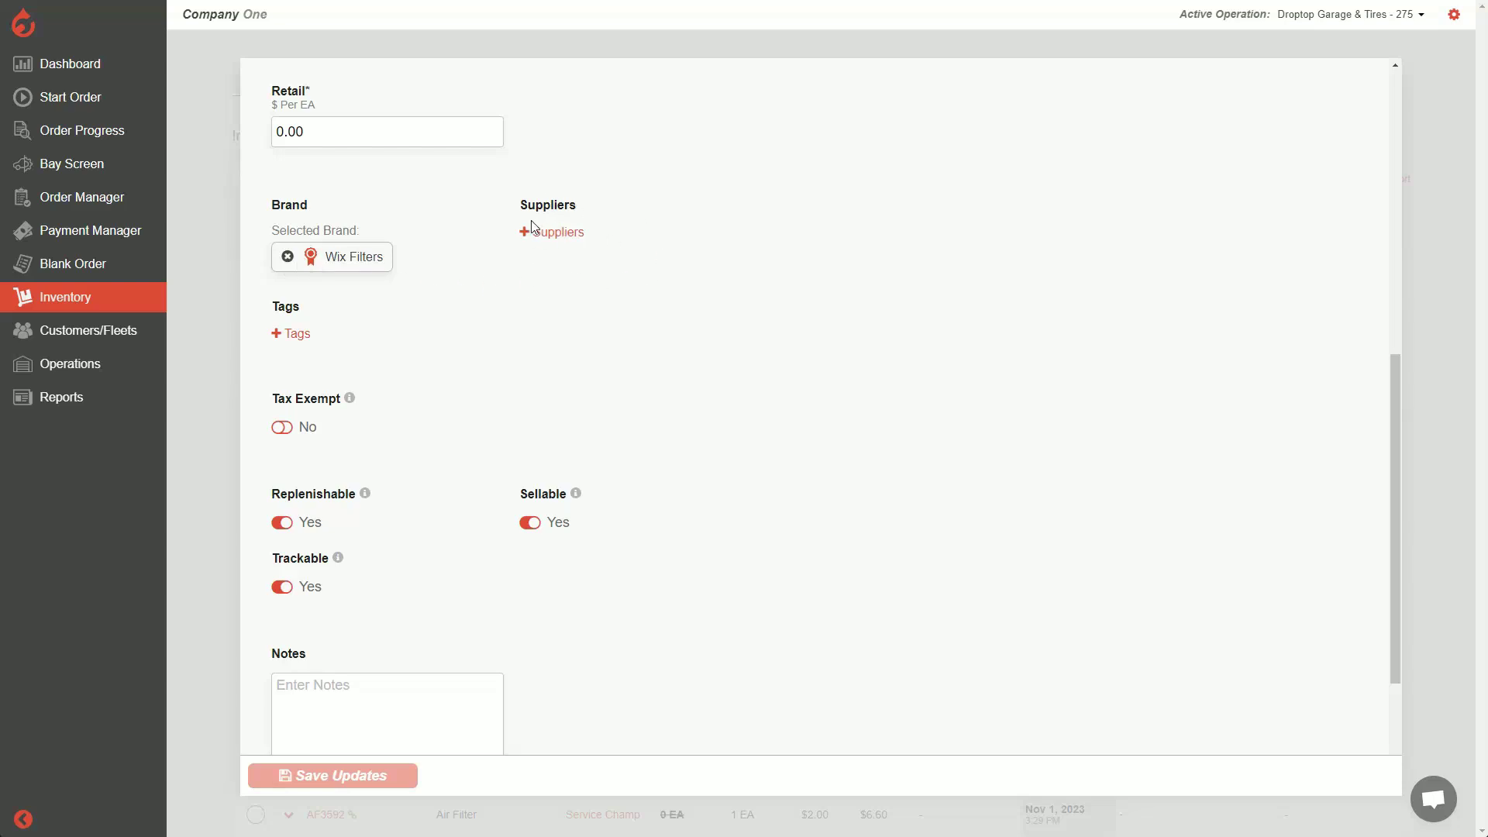
scroll(421, 228, down, 1)
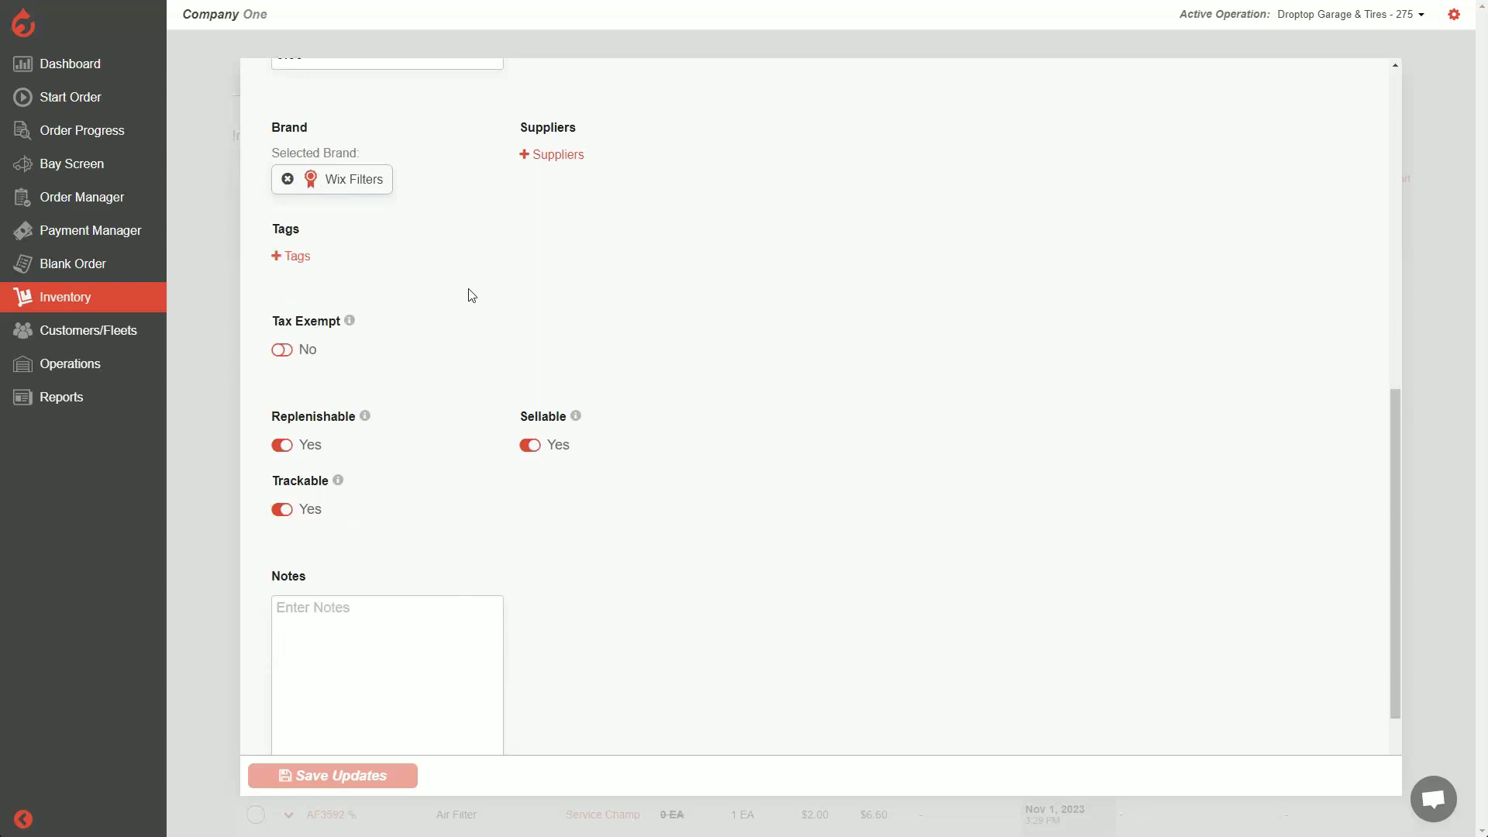
scroll(433, 292, down, 1)
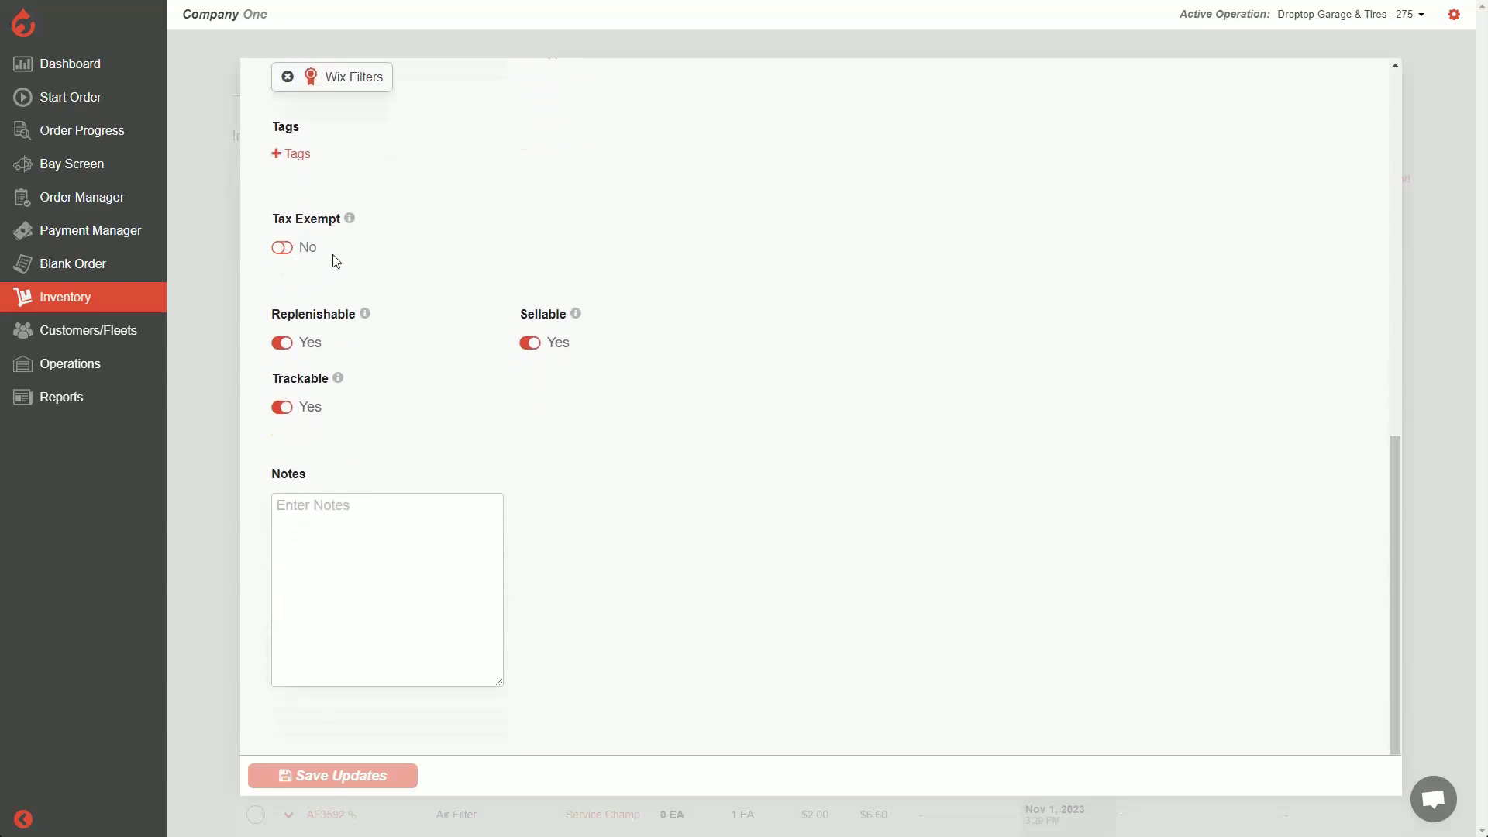
Toggle the product's Tax Exempt, Sellable and Trackable options and return each to its original setting
click(281, 254)
click(281, 254)
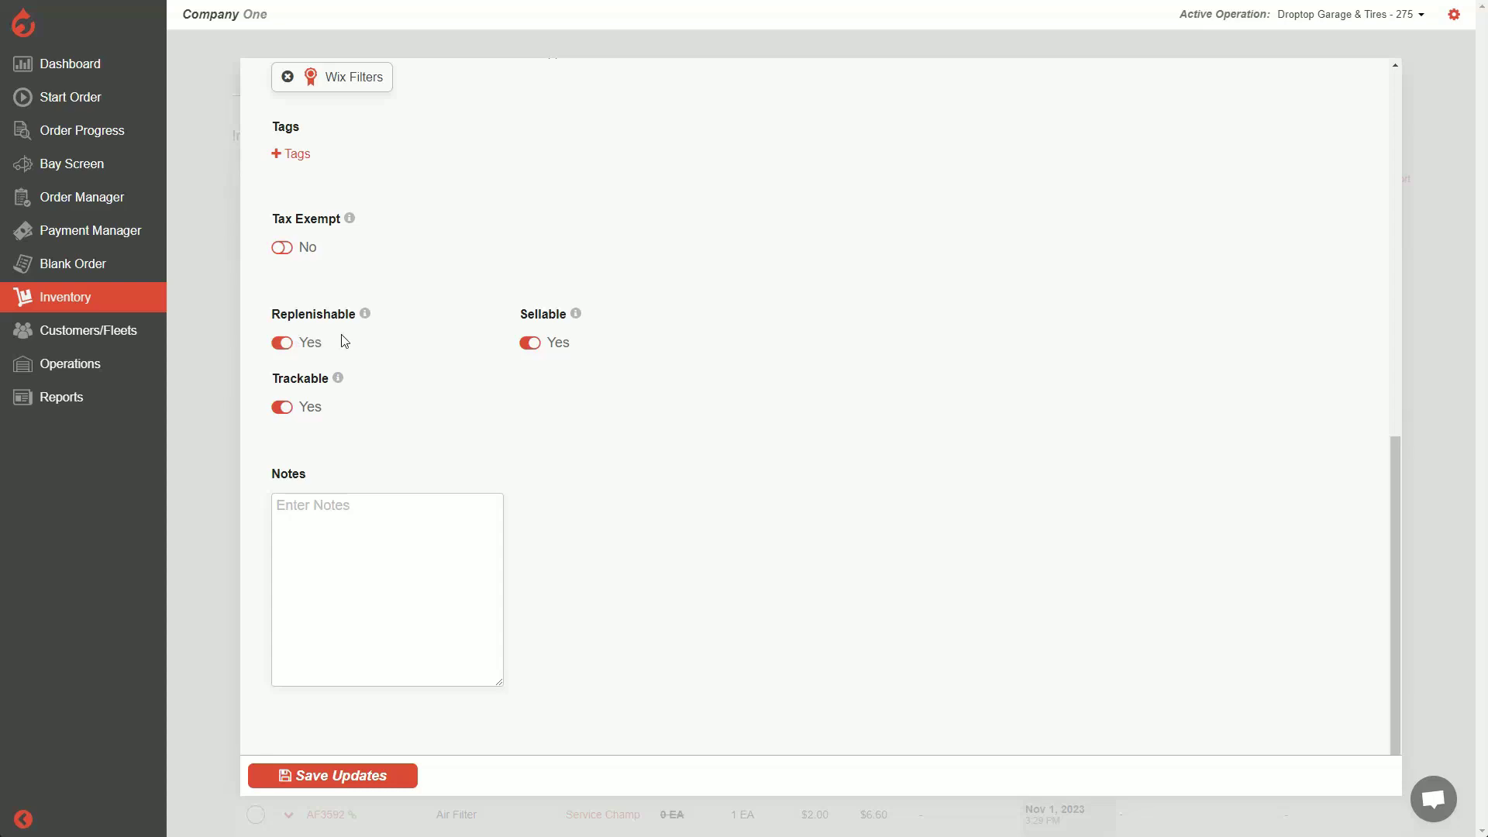
click(568, 342)
click(555, 342)
click(281, 407)
click(281, 408)
Receive 4 units of the Wix Filters product at the default unit cost and save the receipt
scroll(392, 393, up, 10)
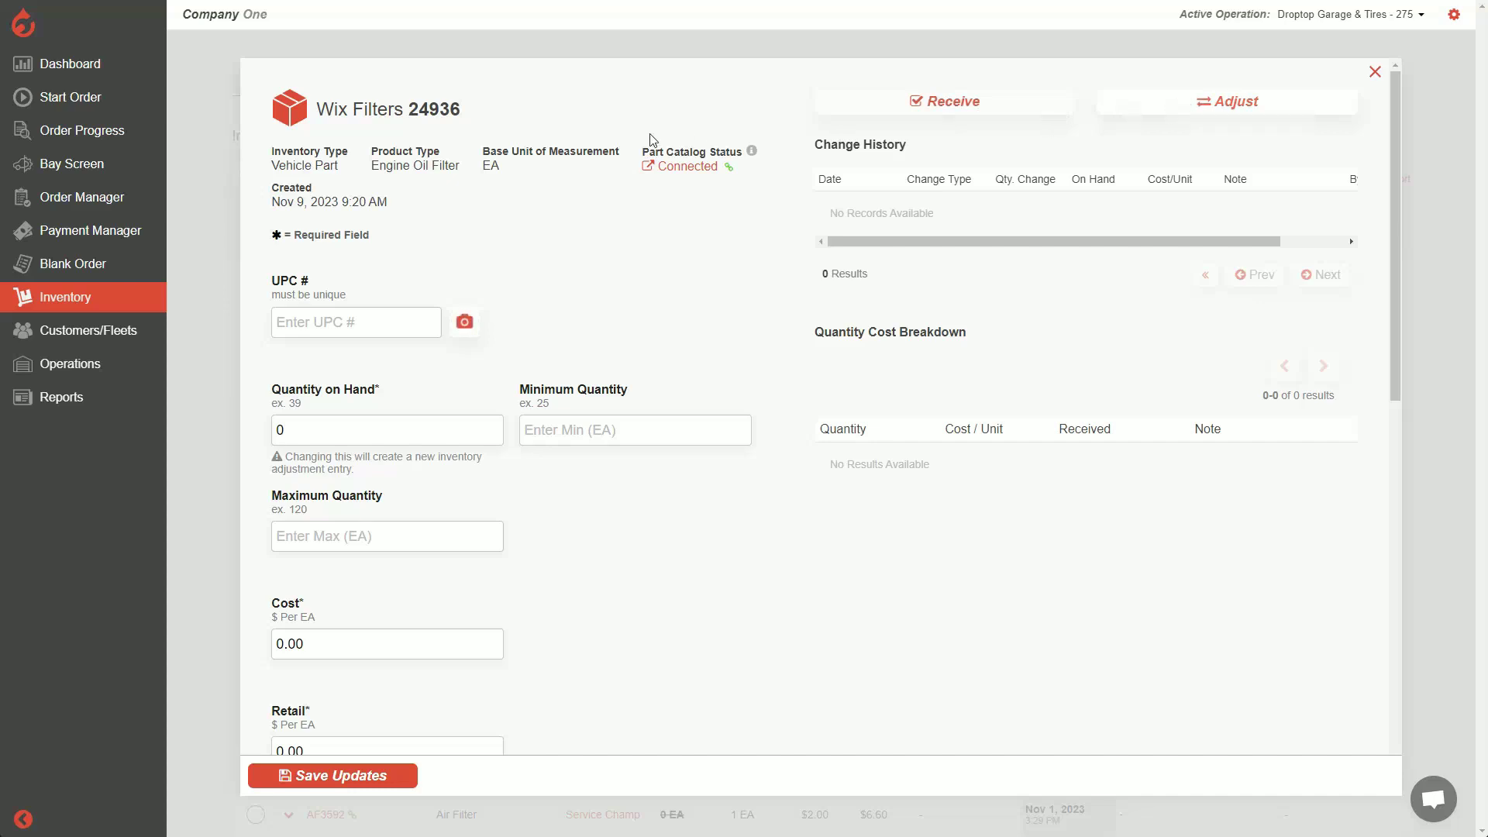
click(971, 103)
click(871, 329)
click(872, 328)
click(872, 327)
click(872, 327)
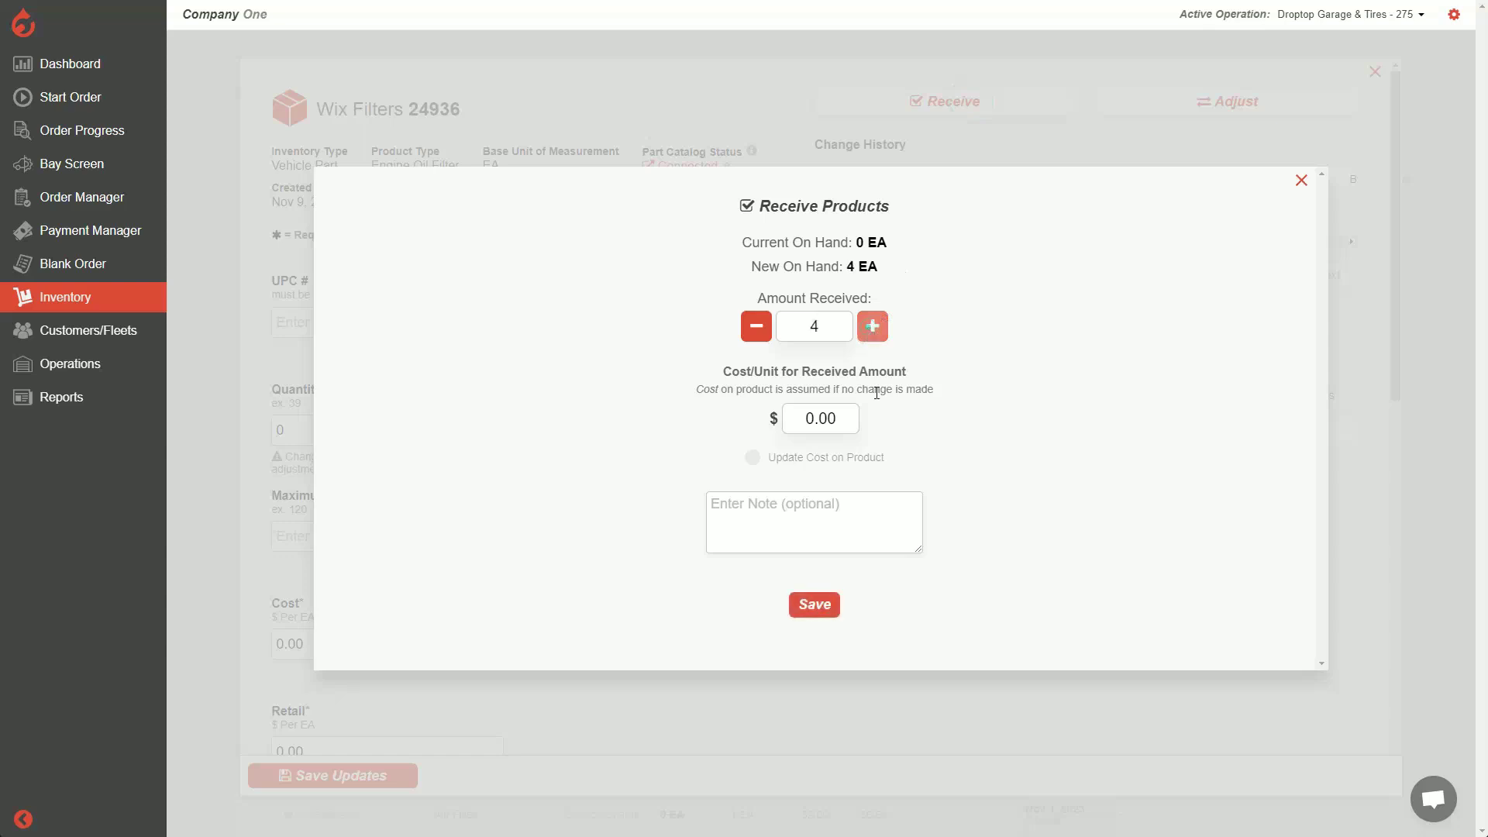
click(825, 606)
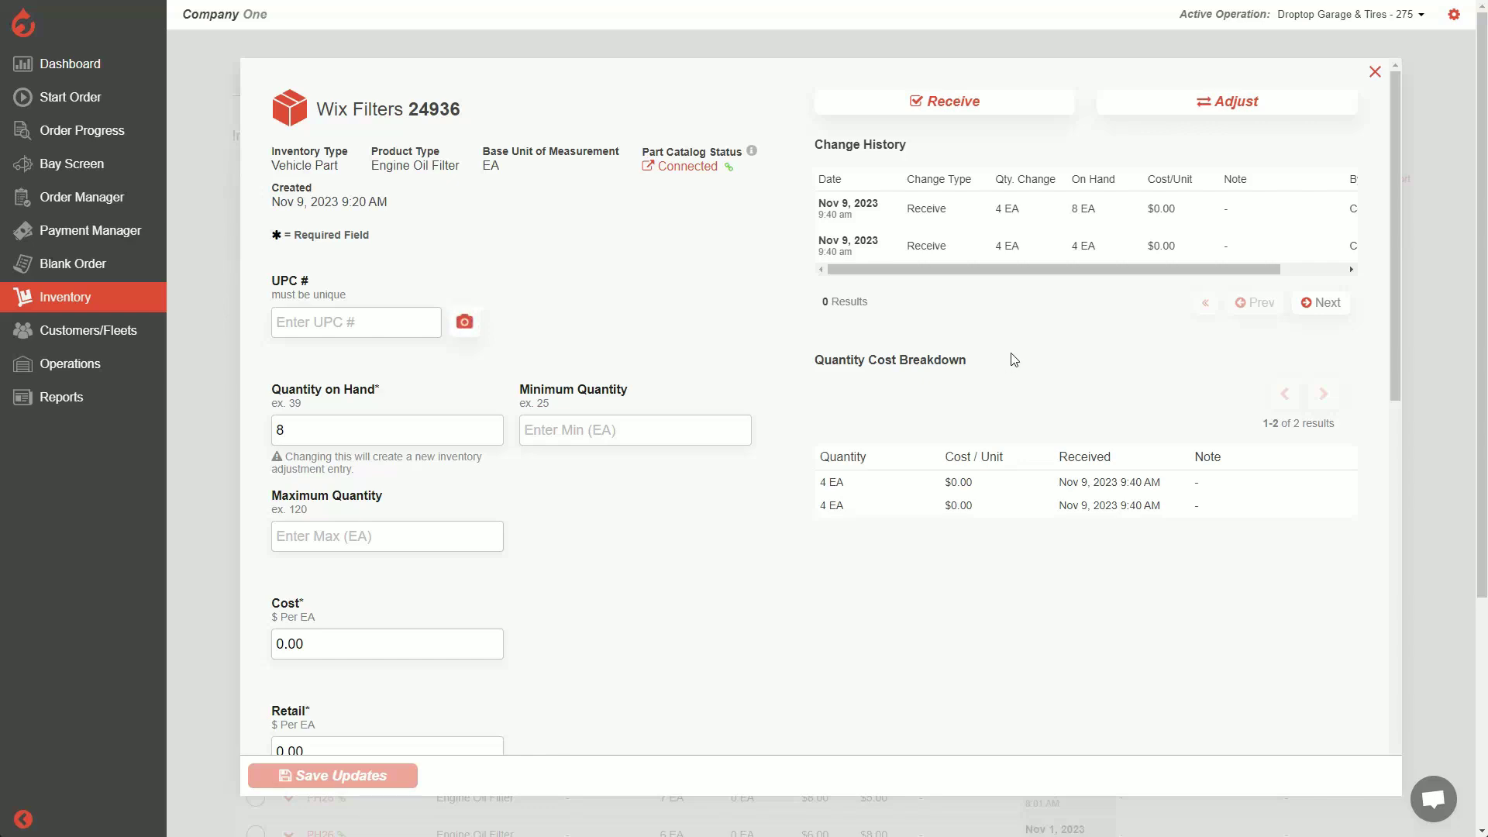
Adjust the product's on-hand quantity down by 2 to 6 units without selecting a cost, and save the adjustment
click(326, 430)
click(299, 427)
click(1257, 108)
click(752, 328)
click(752, 329)
scroll(829, 496, down, 1)
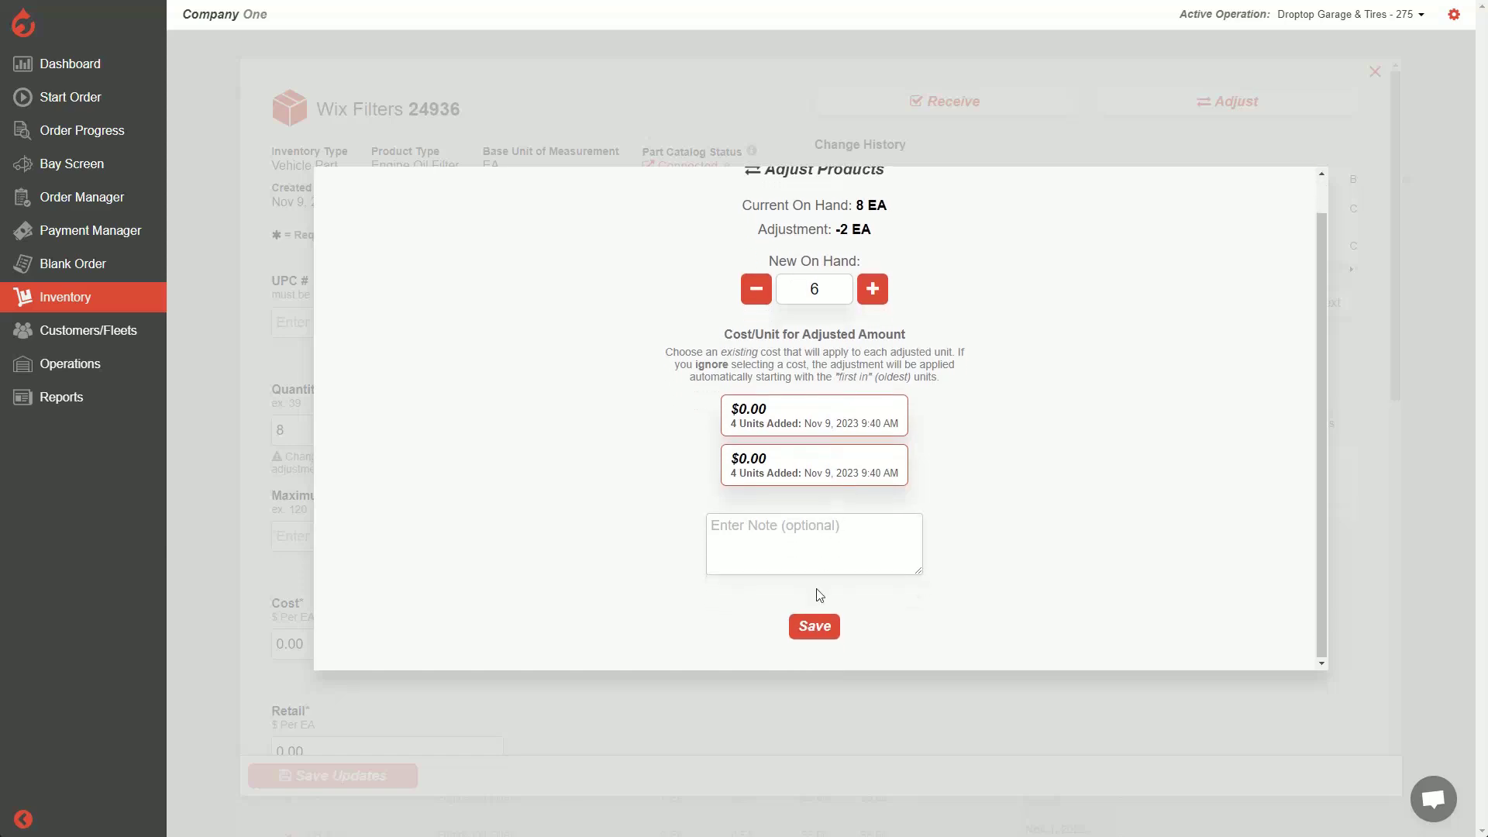
click(816, 627)
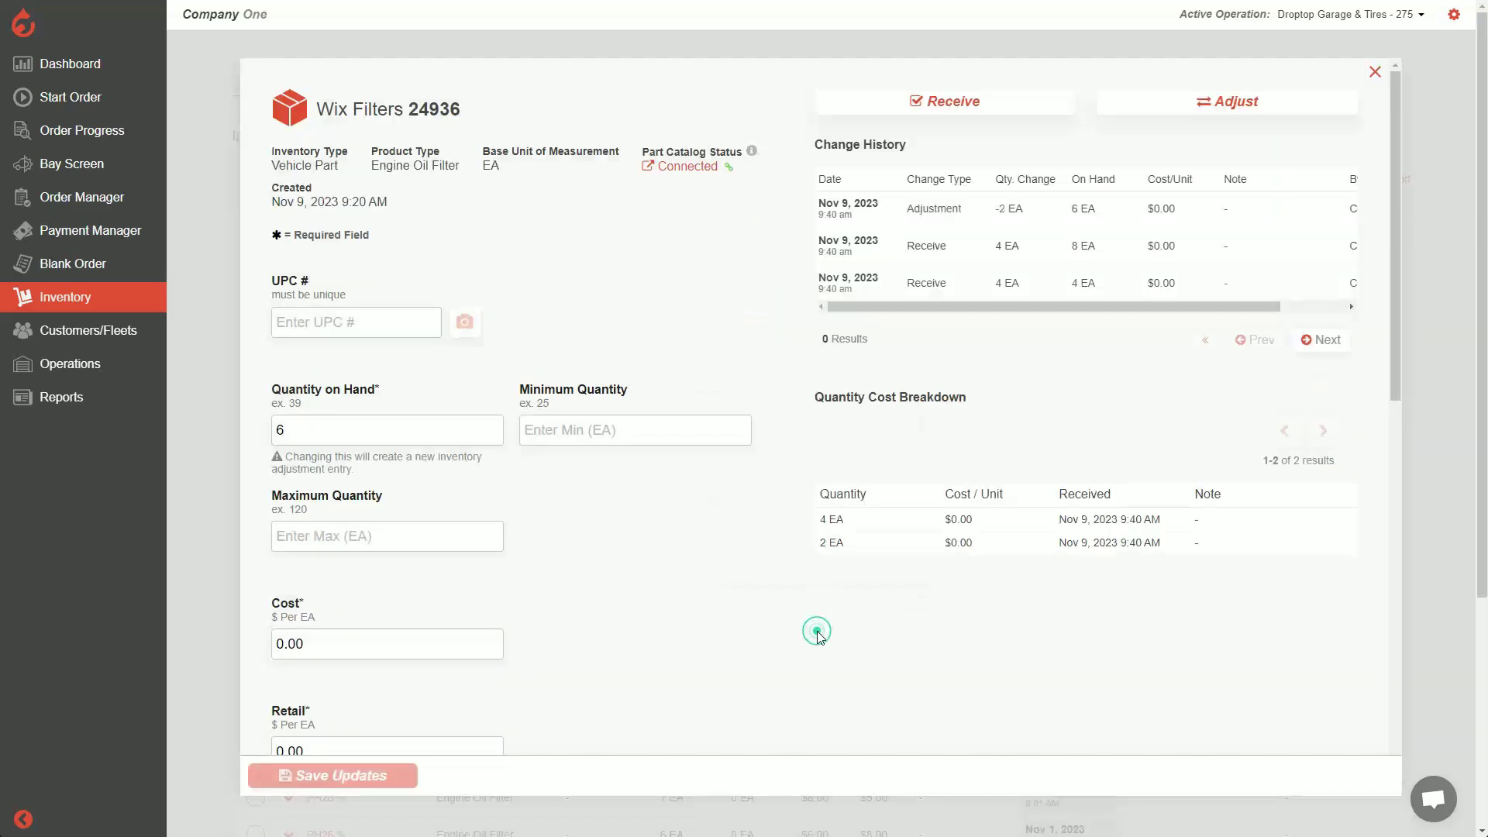
Receive another 4 units of the product at a cost of $1 per unit and save the receipt
click(930, 209)
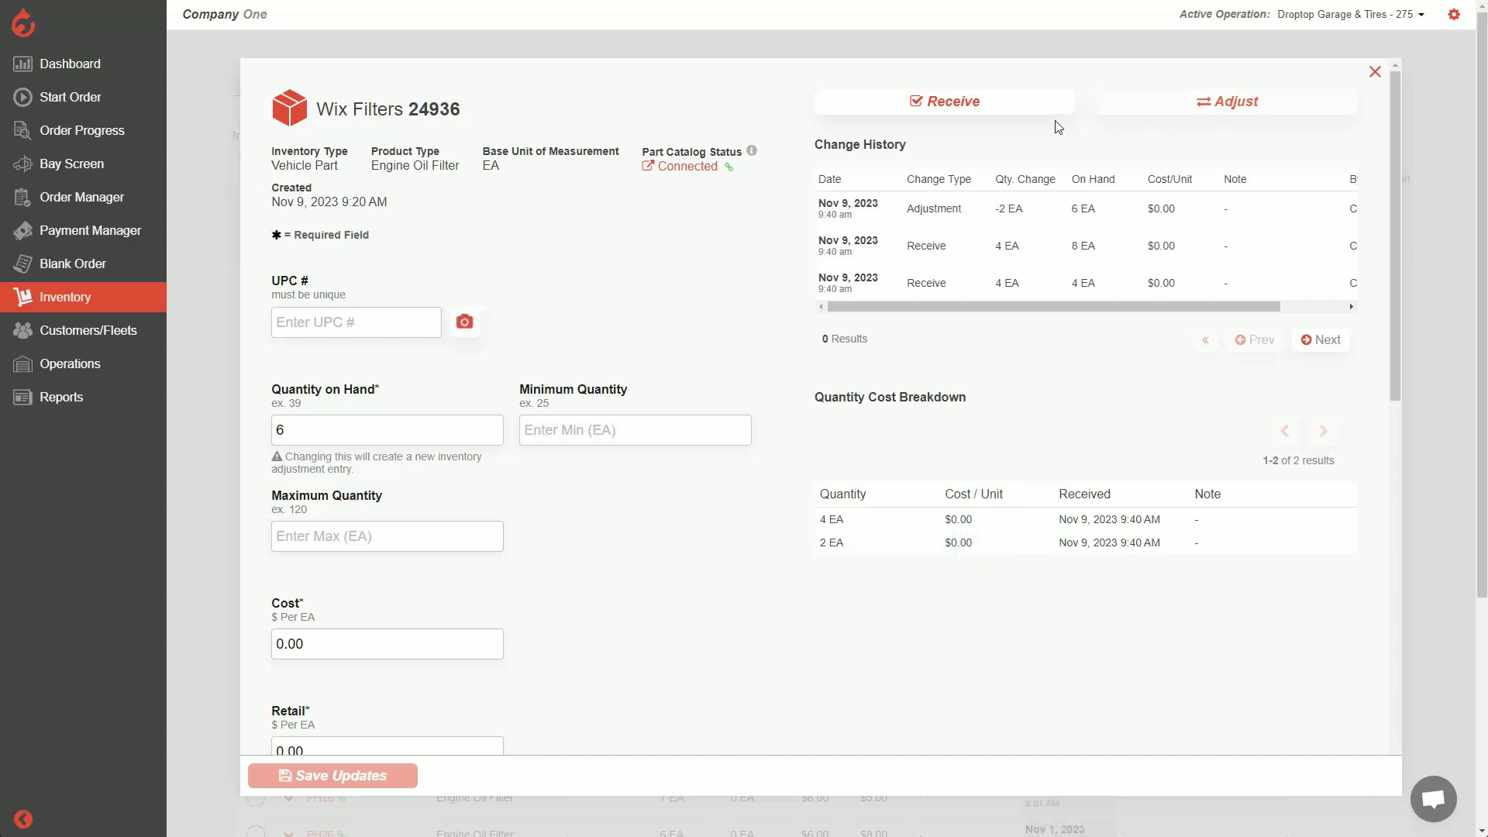
click(1029, 101)
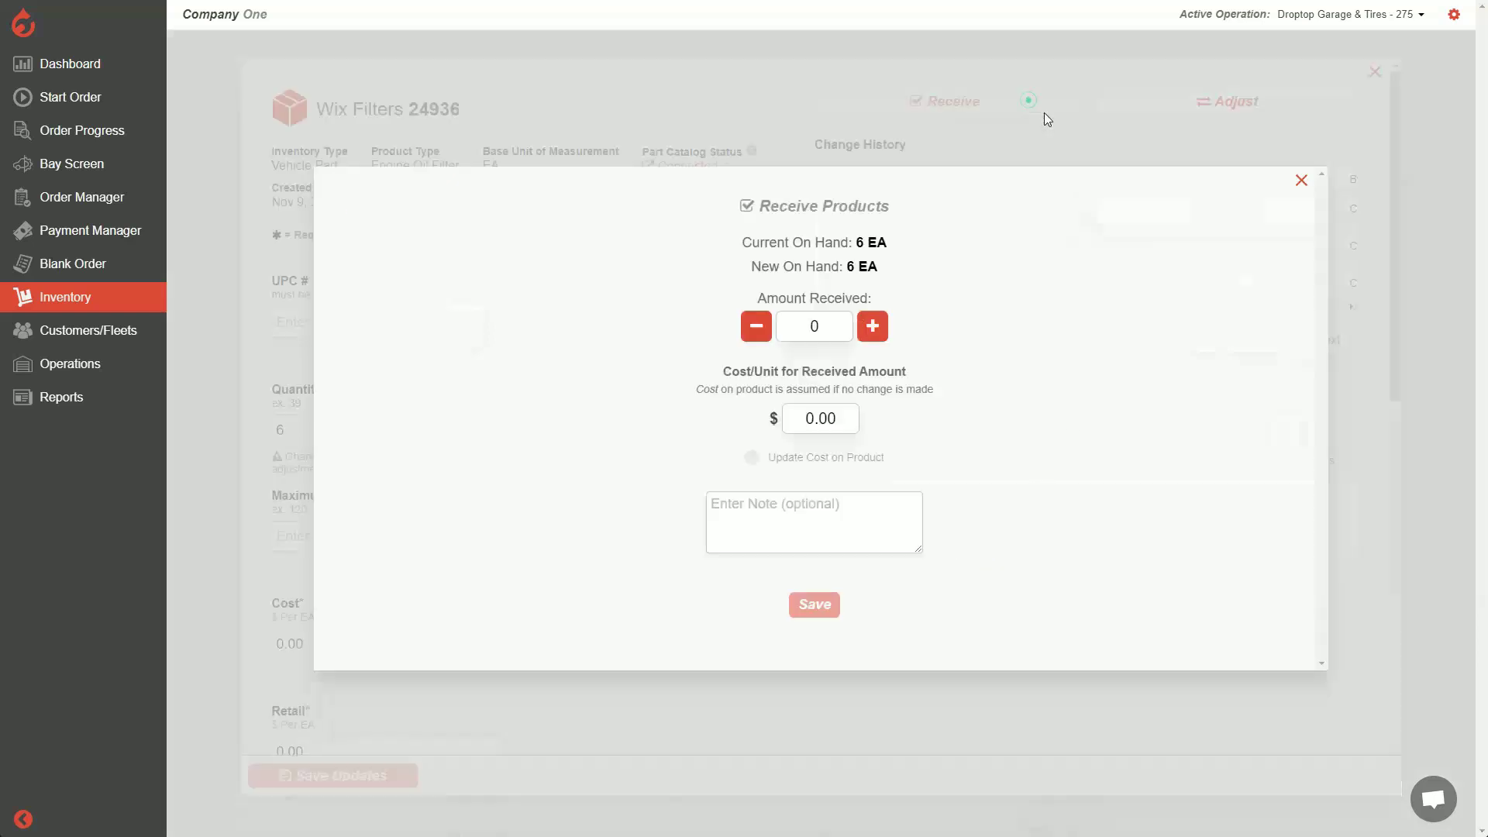
click(872, 326)
click(872, 326)
click(872, 327)
click(872, 326)
click(810, 415)
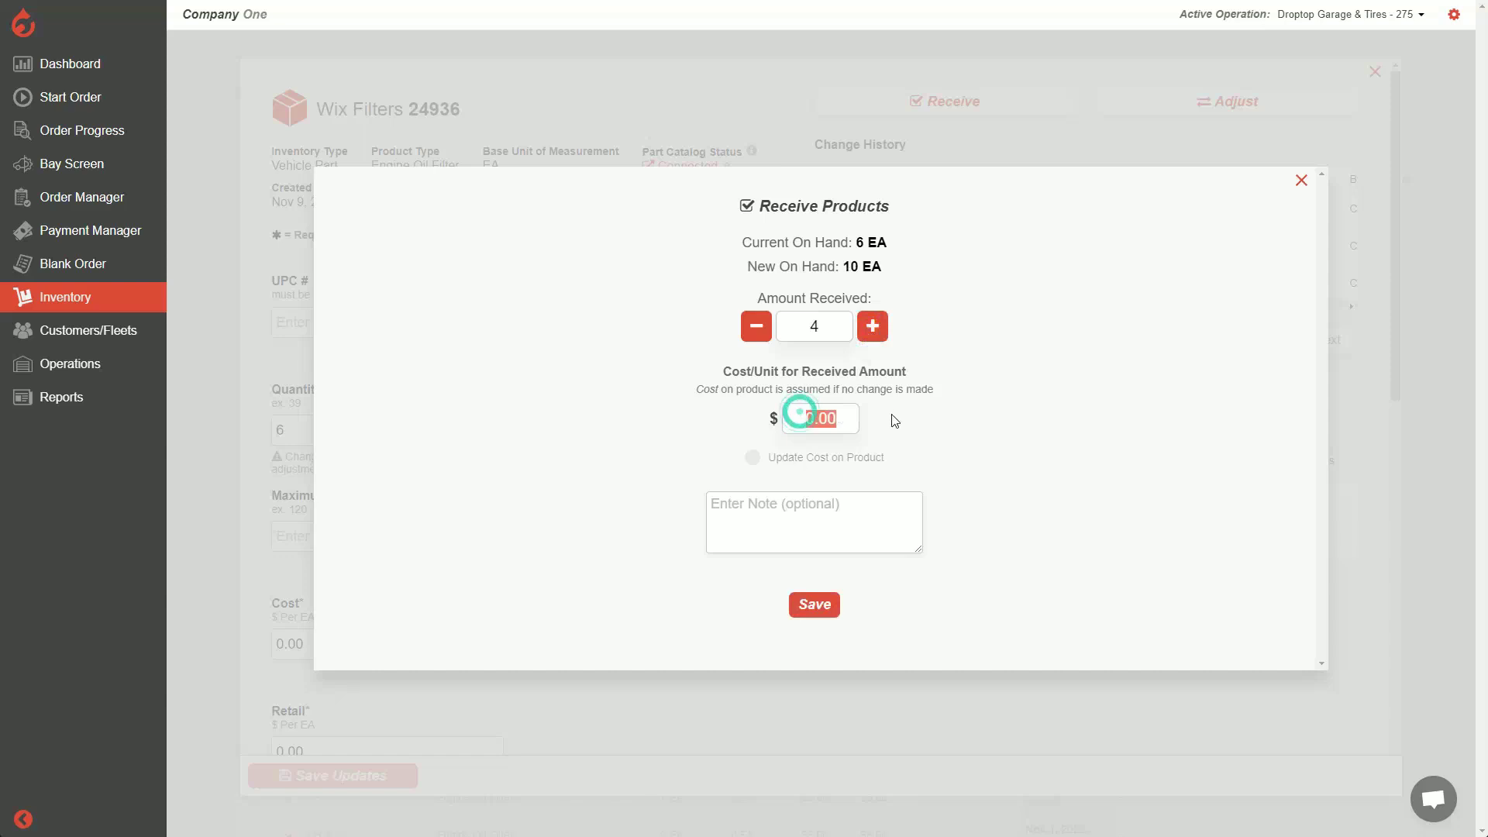
text(1)
click(819, 605)
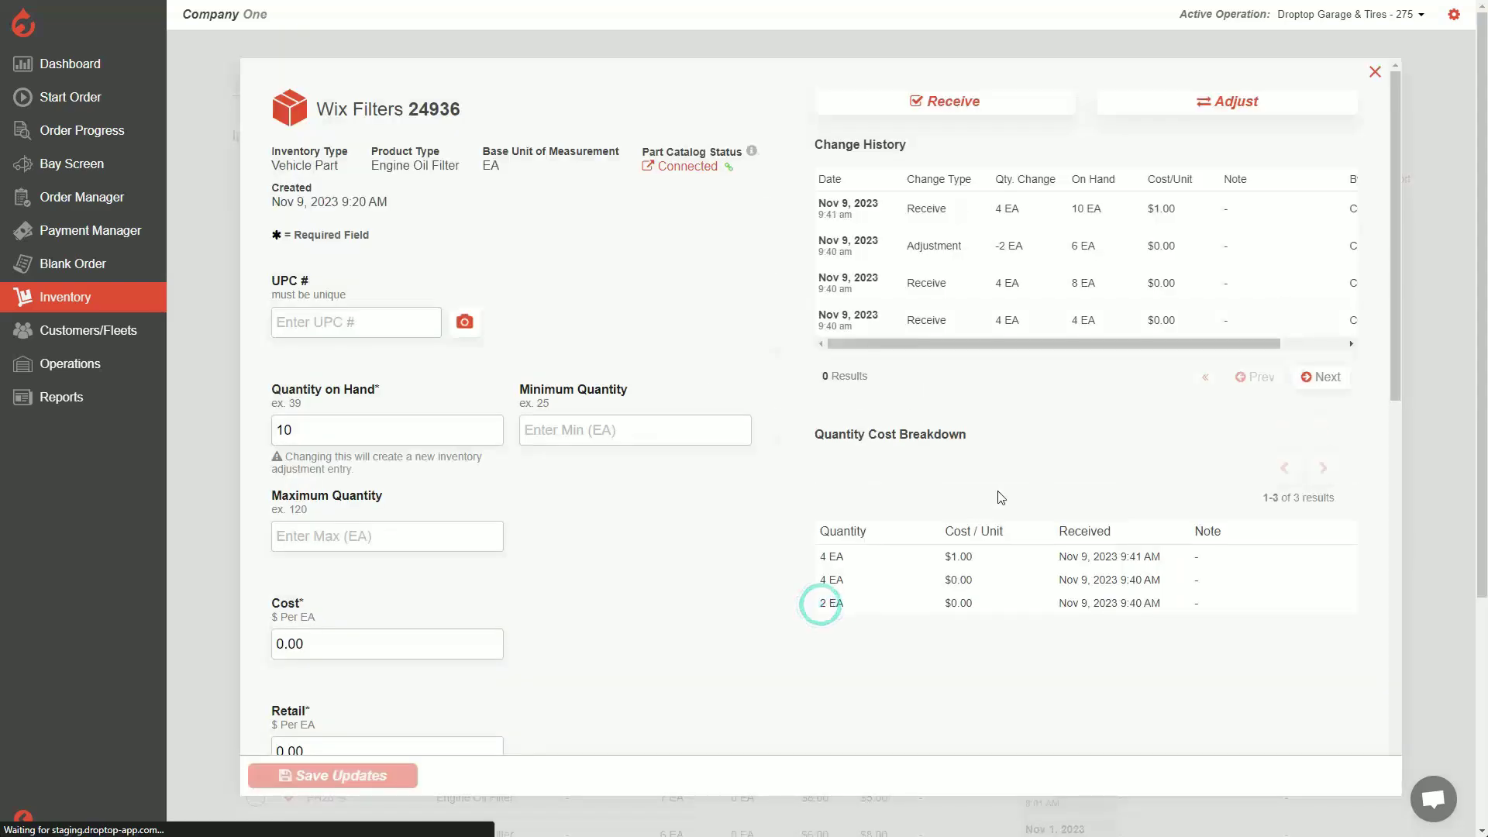
Receive 6 more units of the product at a cost of $2 per unit and save the receipt
scroll(898, 527, down, 1)
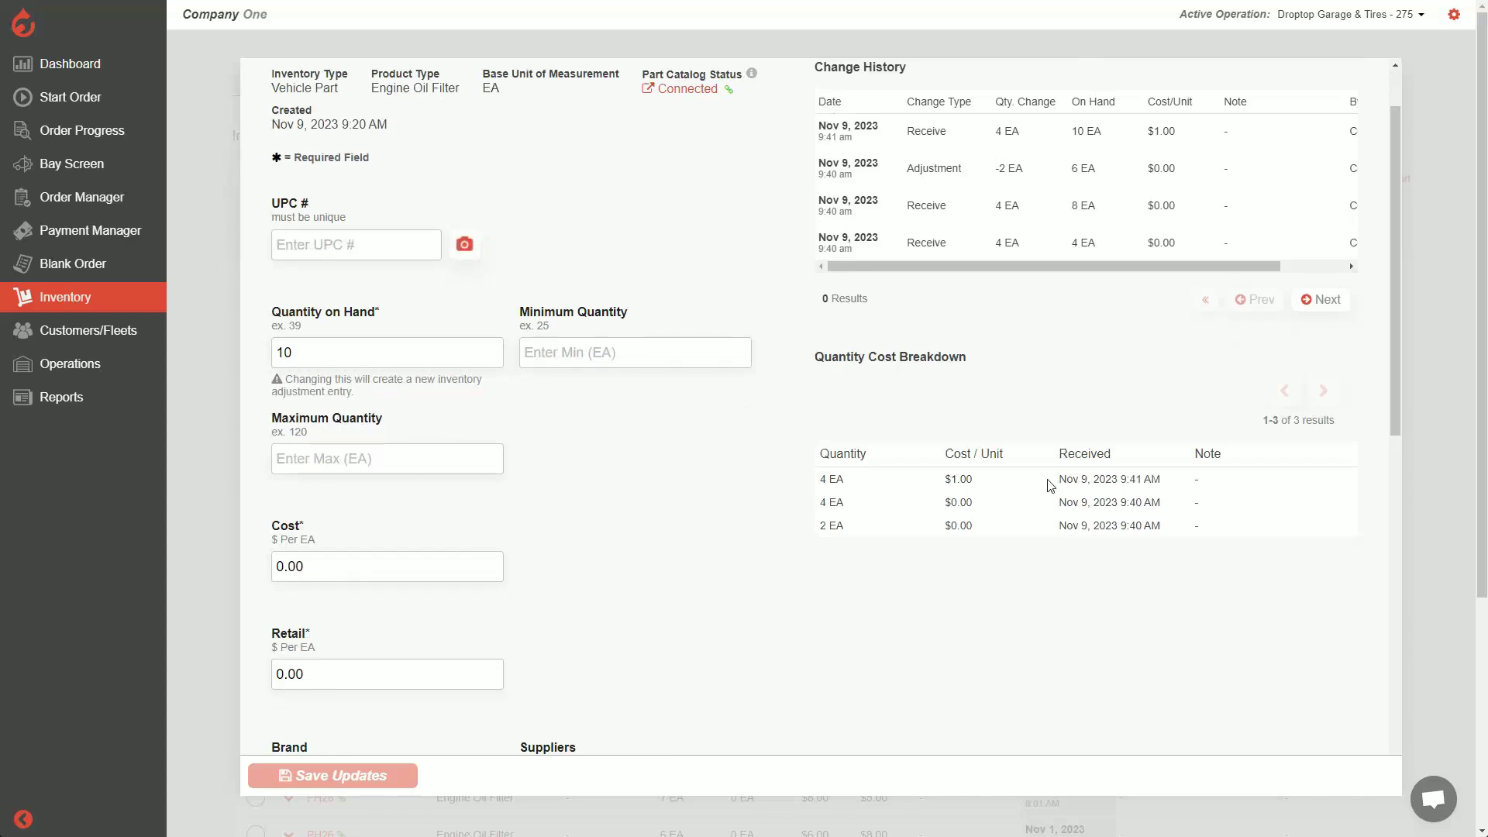
scroll(1050, 487, up, 1)
click(952, 101)
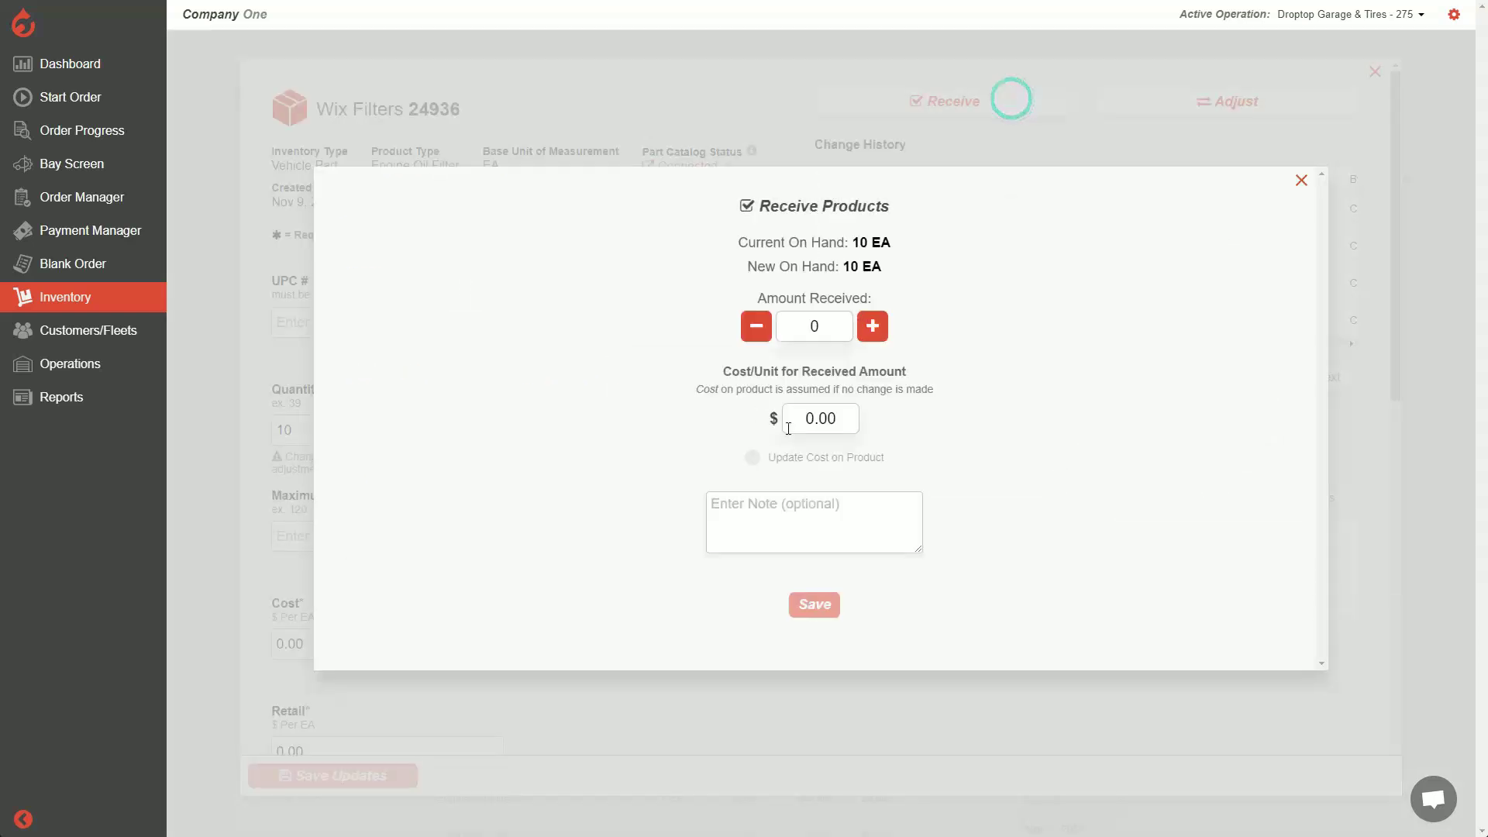
click(873, 326)
click(873, 325)
click(873, 325)
click(873, 326)
click(873, 326)
click(872, 326)
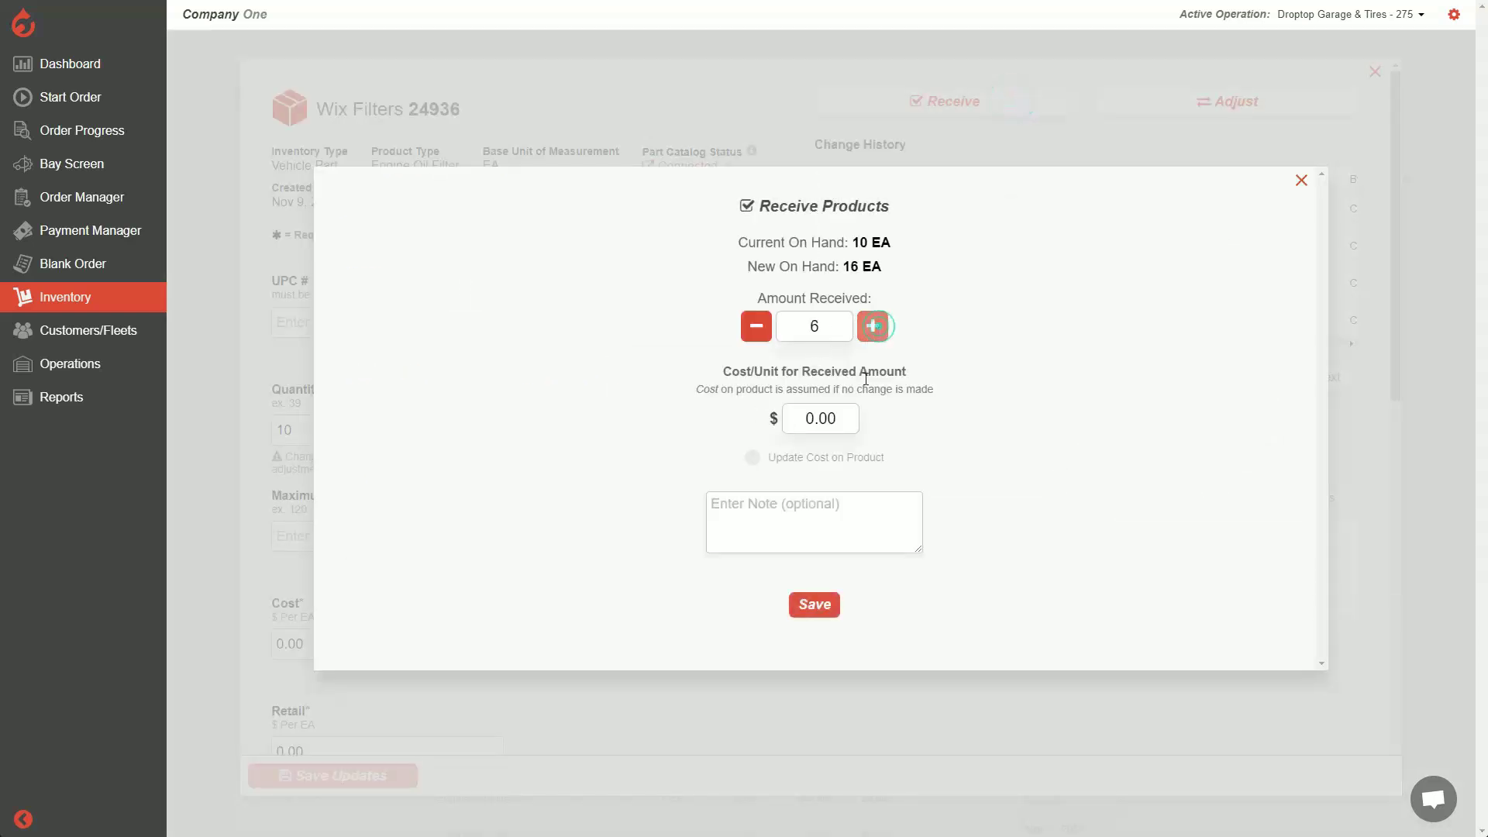
click(805, 424)
text(2)
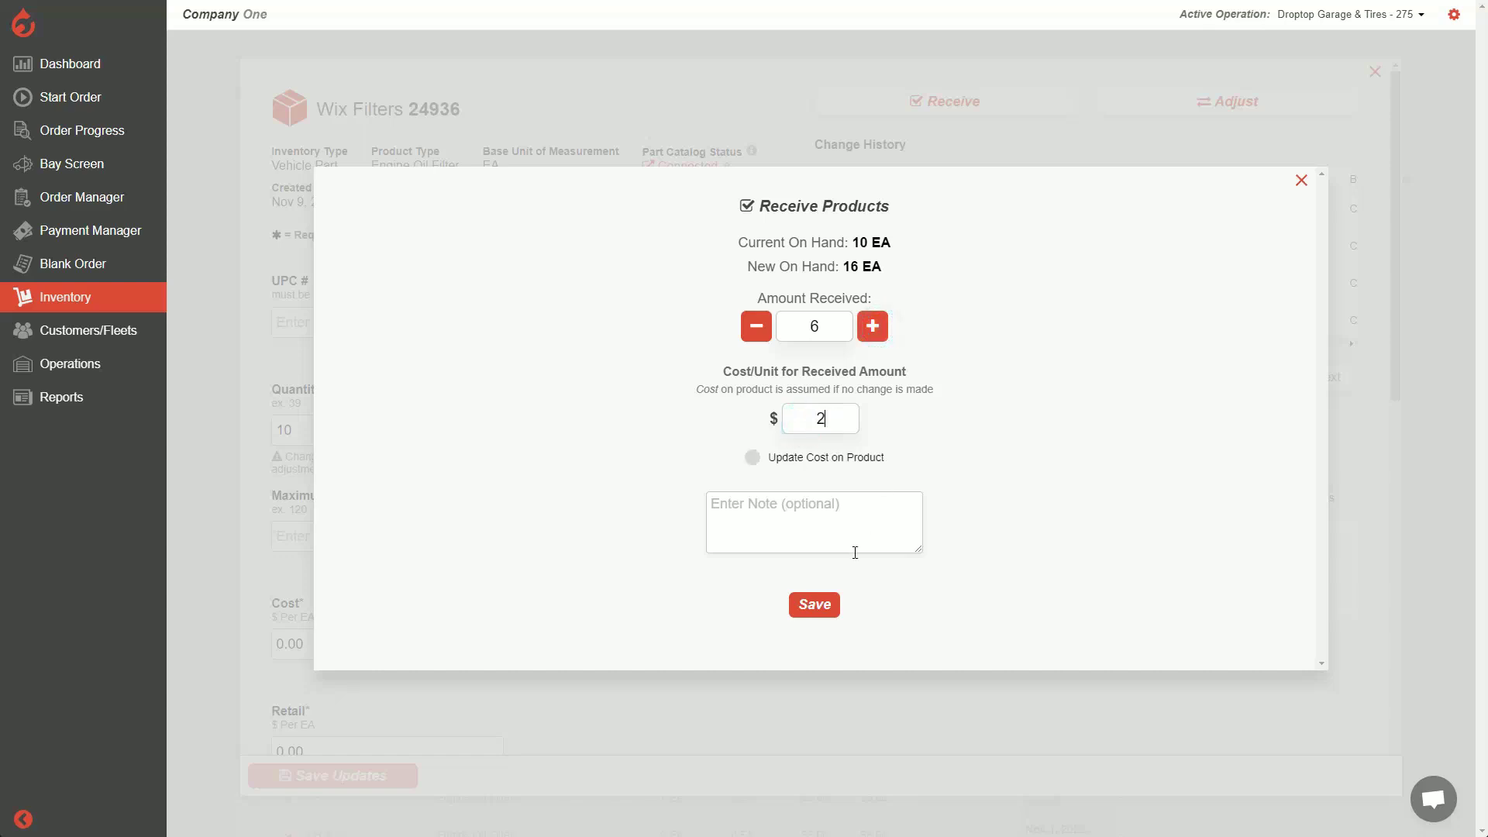
click(824, 607)
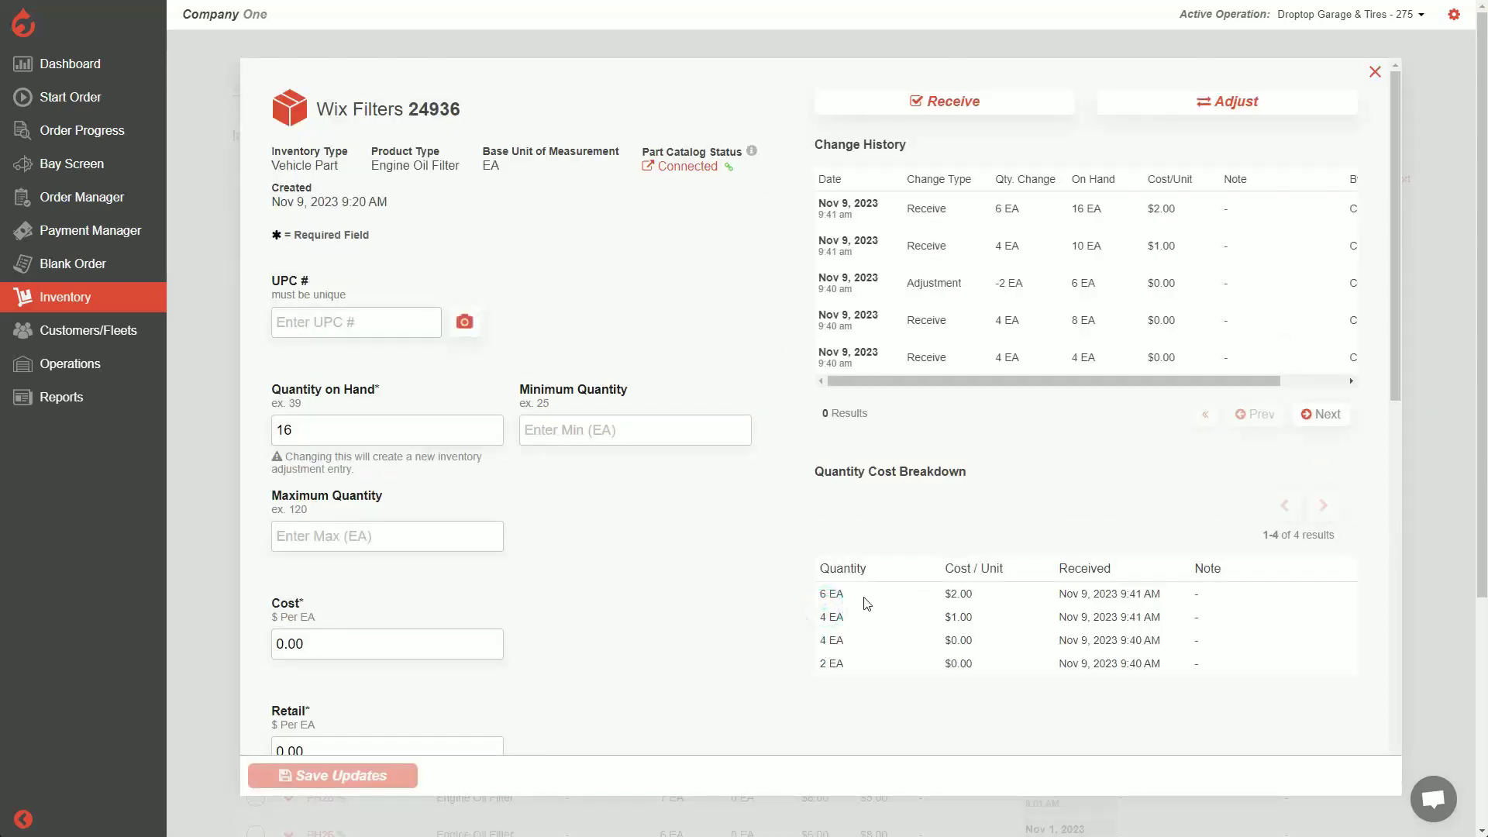
Compare the $2.00 and $1.00 lots in the Quantity Cost Breakdown and close the product details
drag(821, 598, 983, 598)
drag(823, 620, 972, 617)
click(964, 615)
click(828, 597)
click(855, 618)
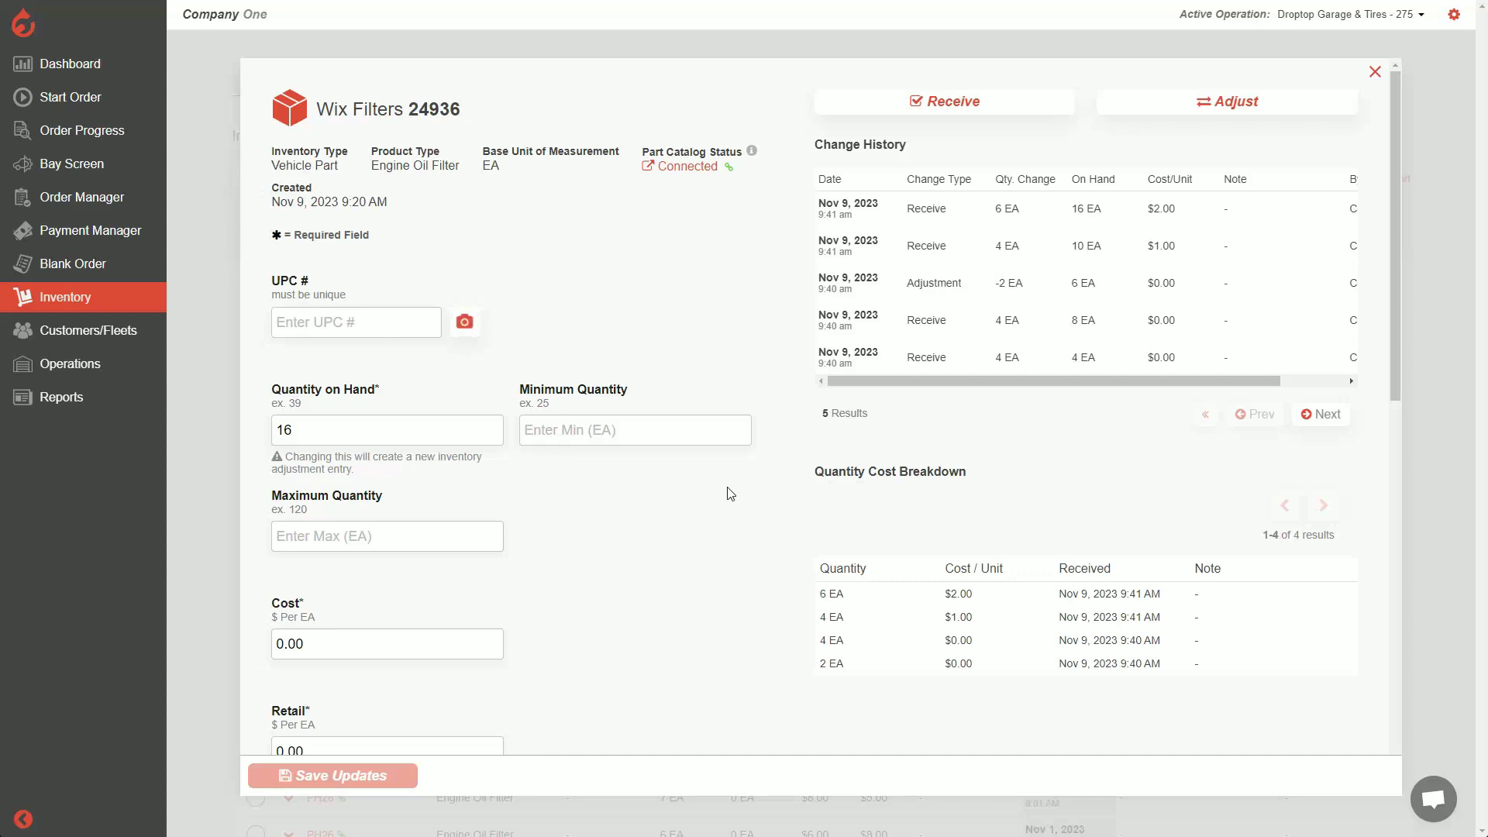
click(212, 375)
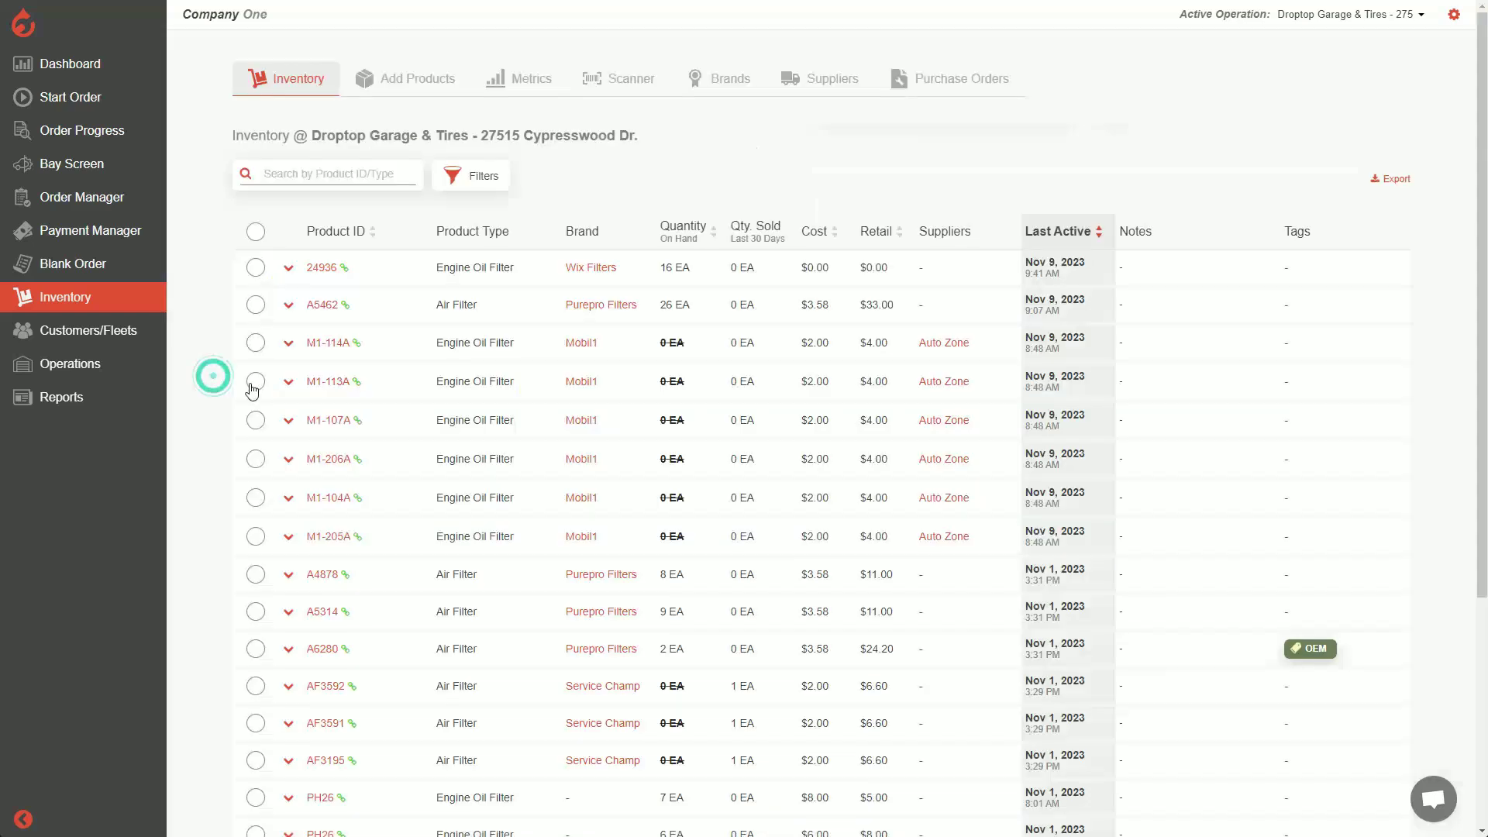
Open the Add Products page and examine the By Product and By Brand options and the Vehicle Part, Vehicle Fluid and Other forms
click(401, 92)
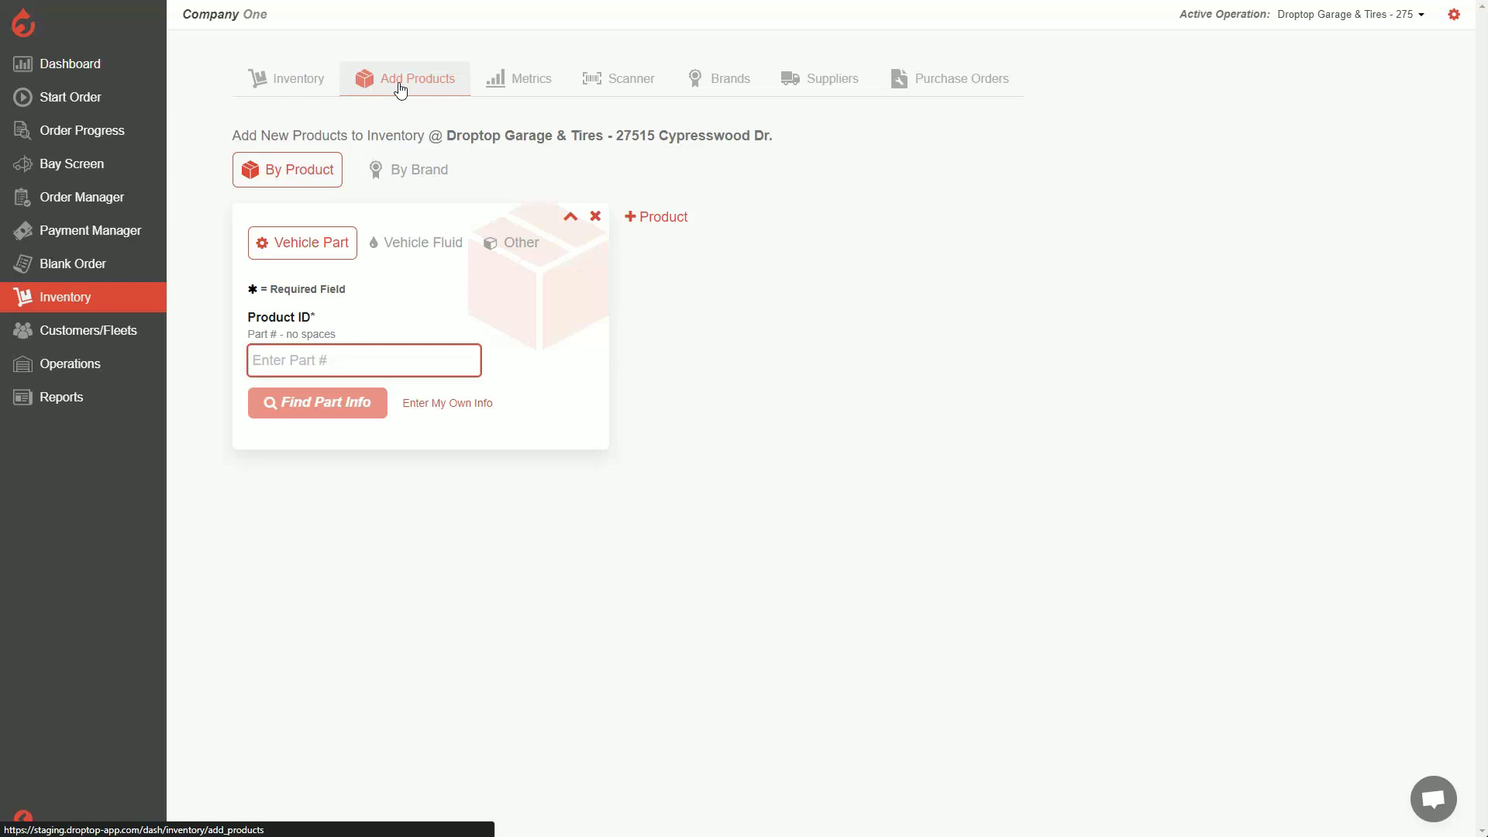
click(295, 181)
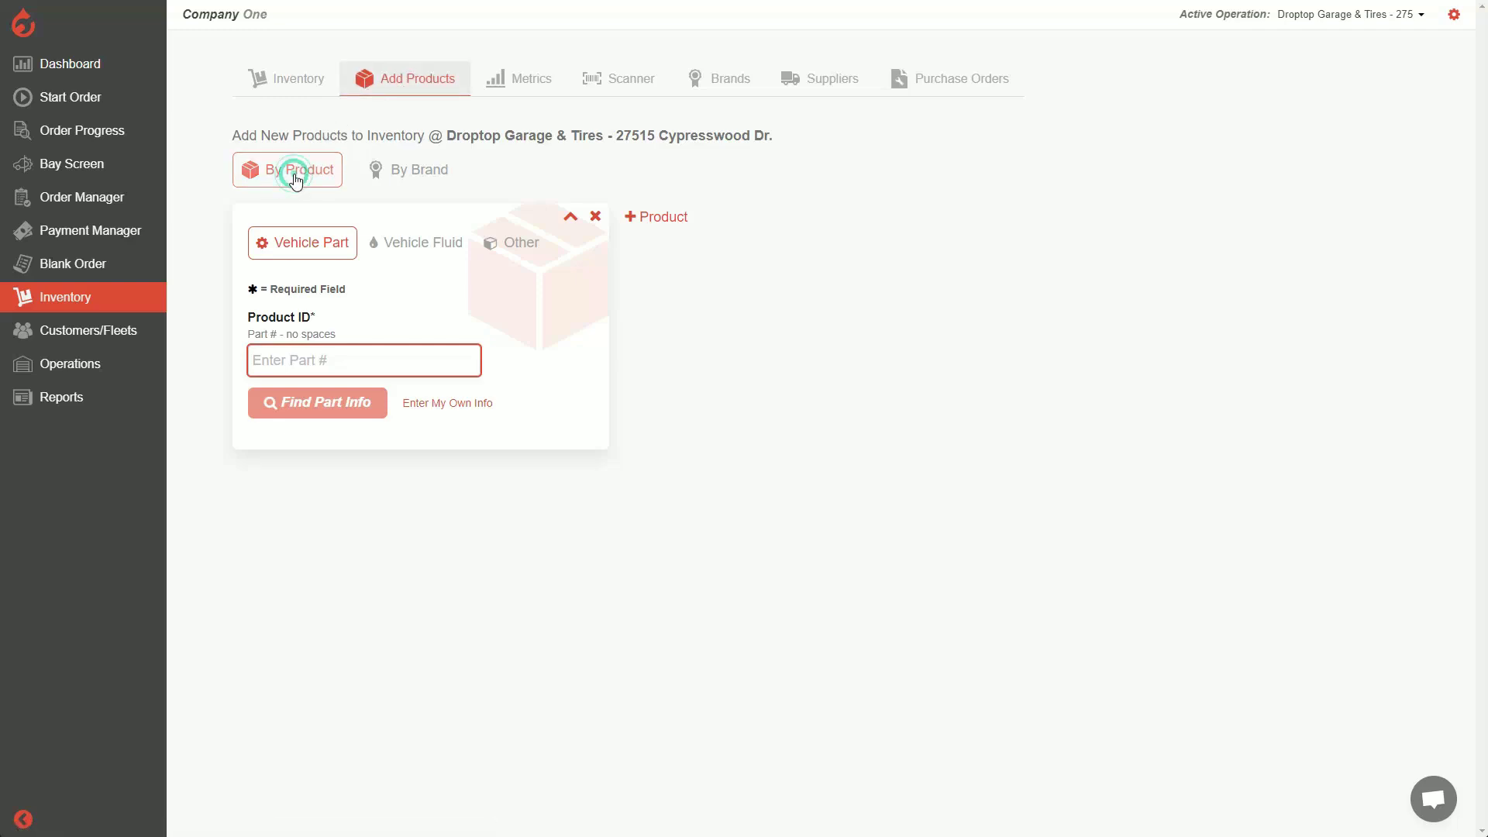
click(416, 176)
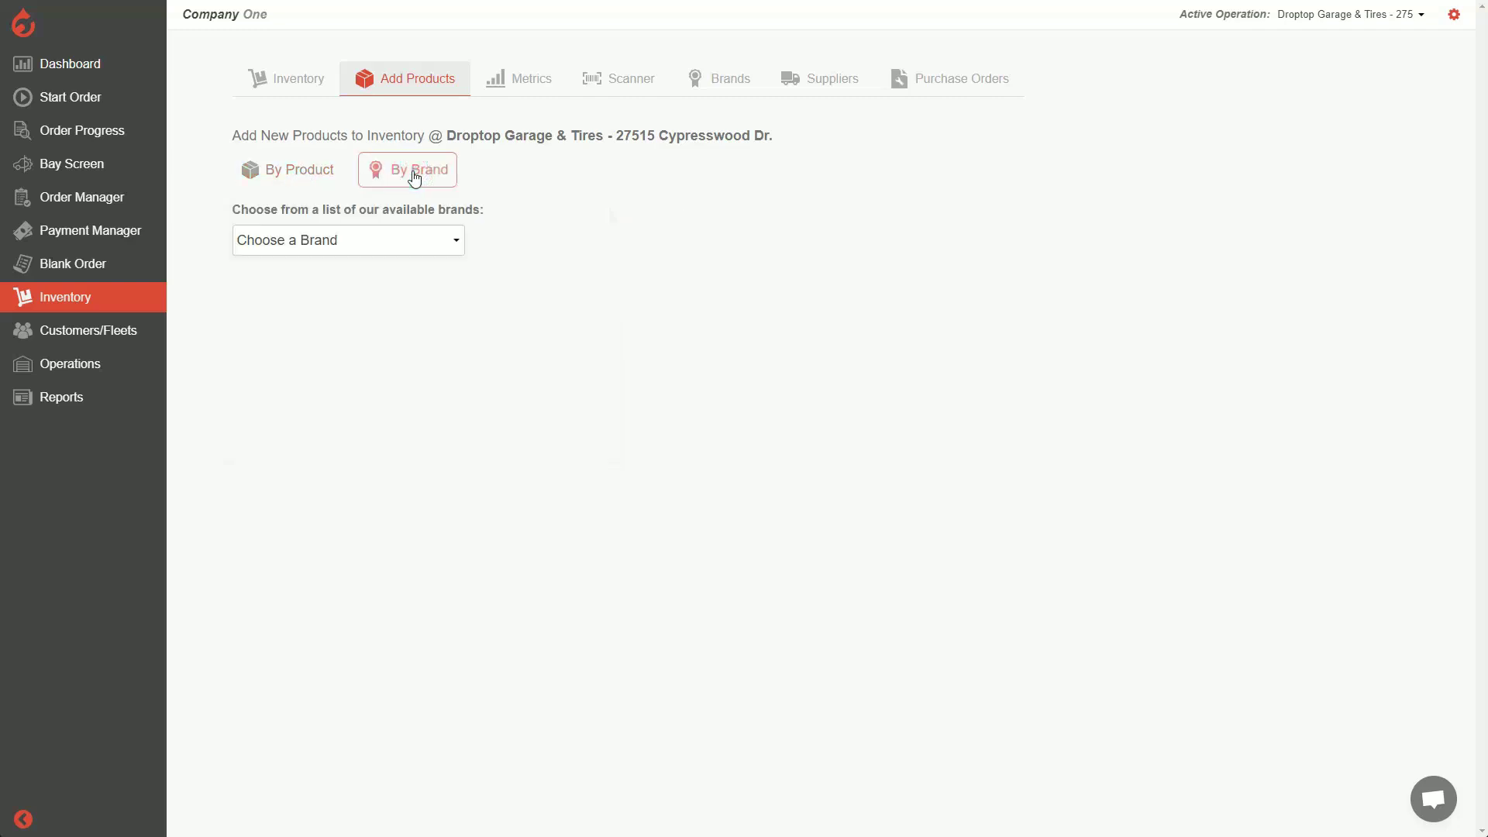
click(290, 180)
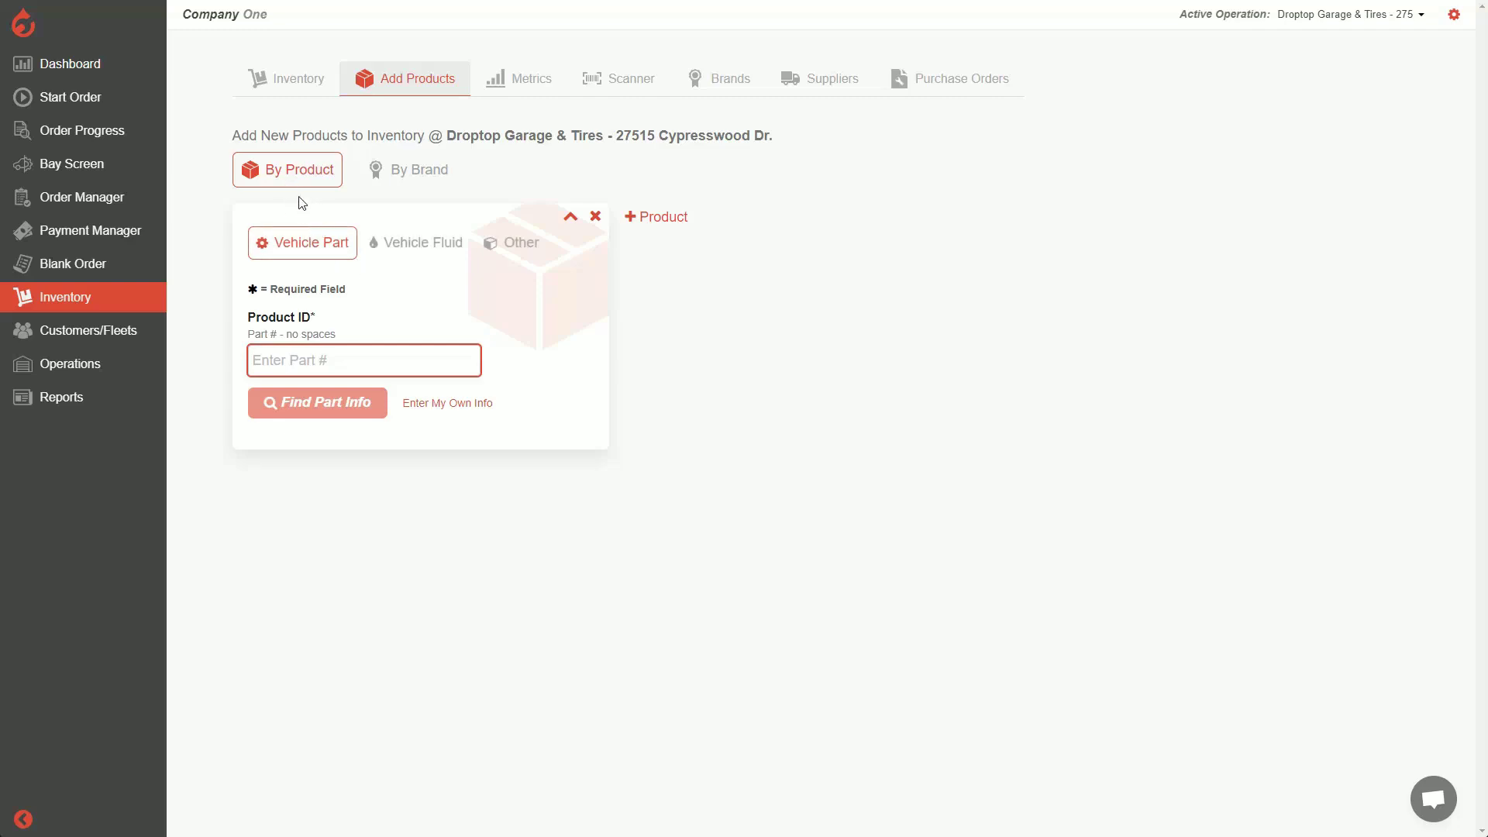
click(310, 252)
click(422, 249)
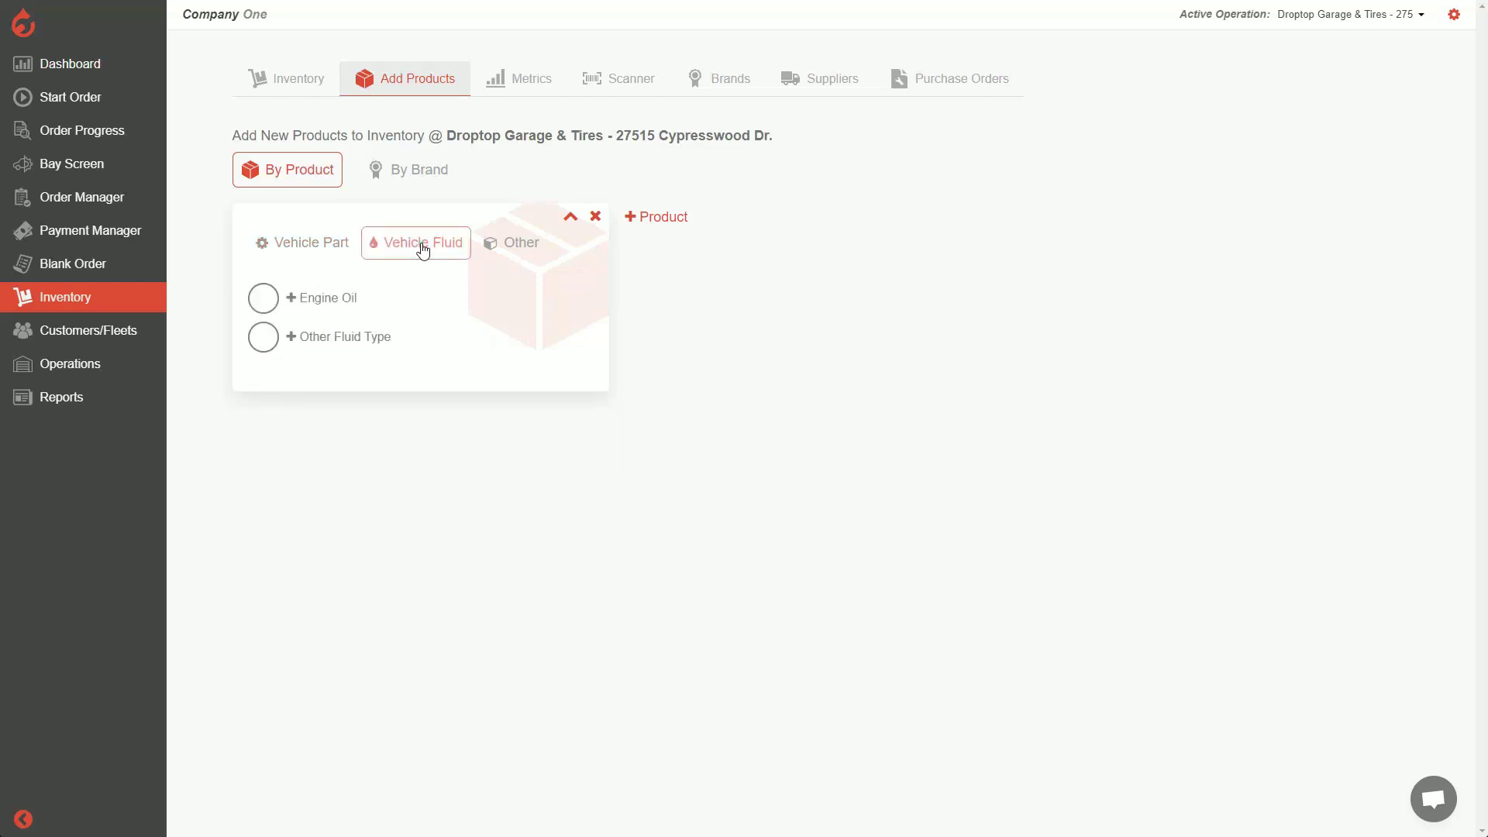
click(520, 246)
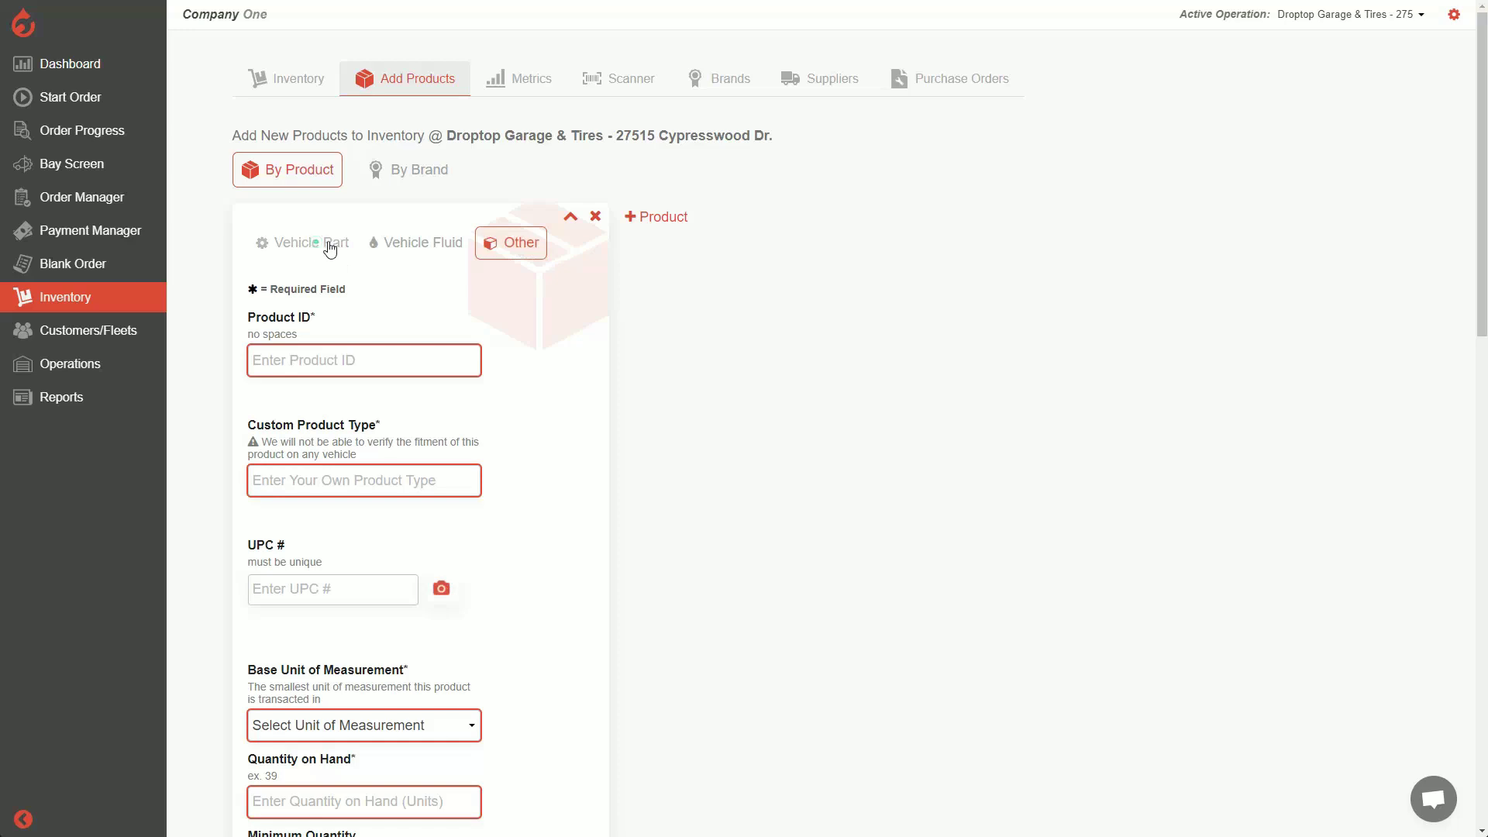
click(414, 242)
click(521, 243)
click(305, 247)
click(389, 242)
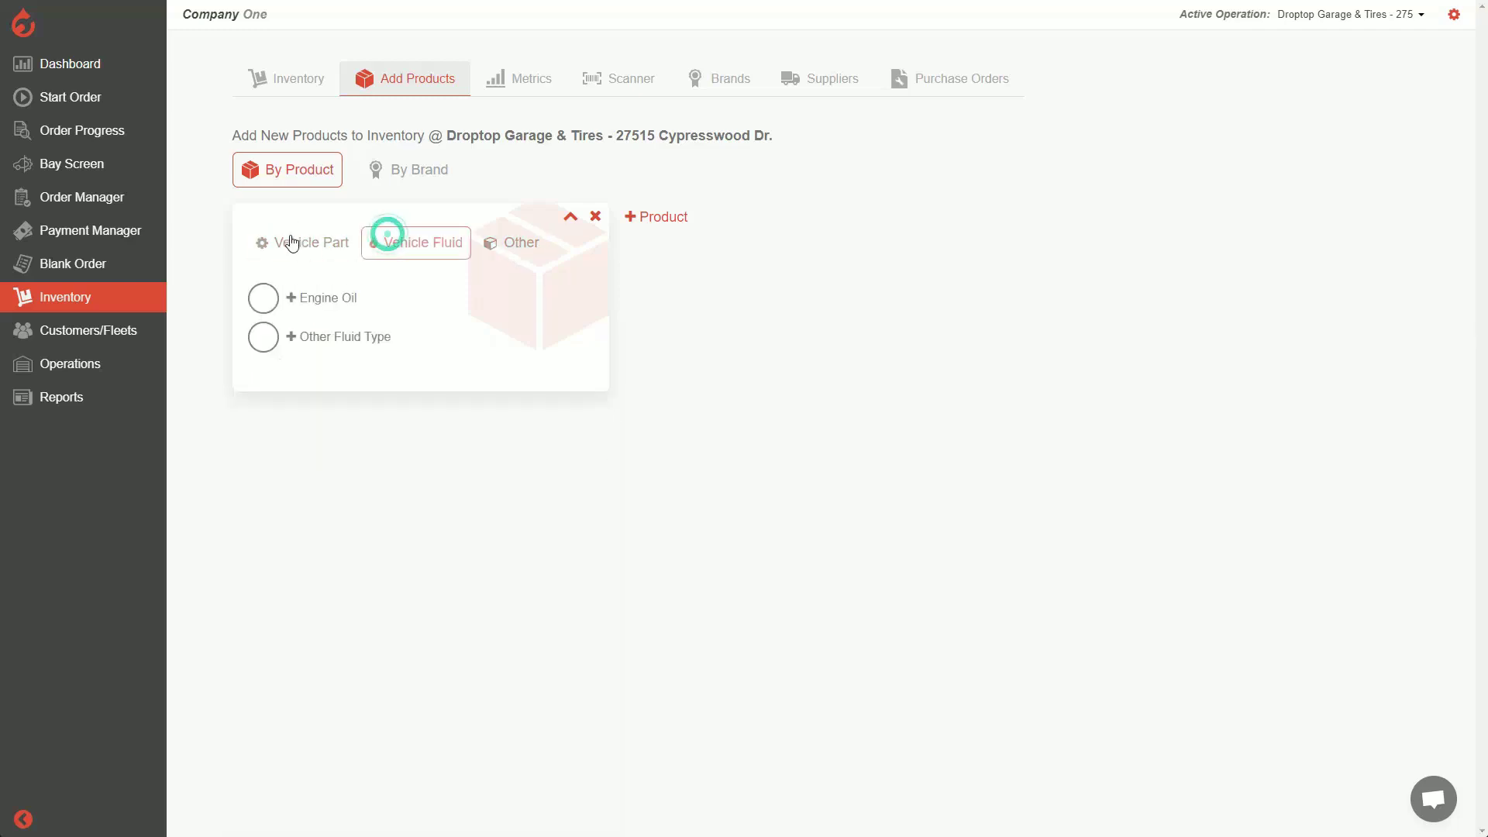
Look up vehicle part number 24007 for a new product and choose the Wix Filters Cabin Air Filter match
click(302, 246)
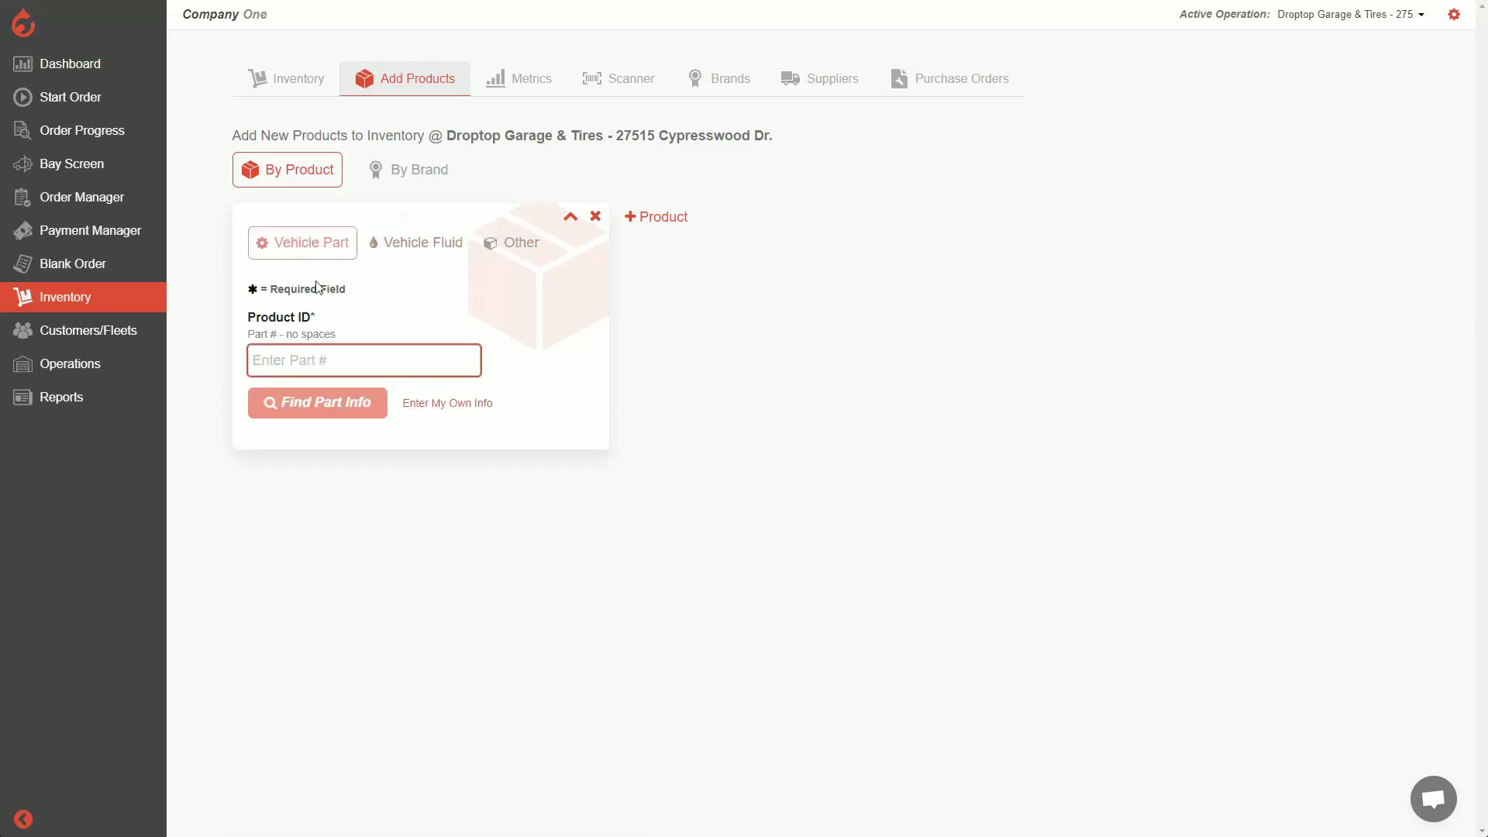
click(352, 358)
text(24007)
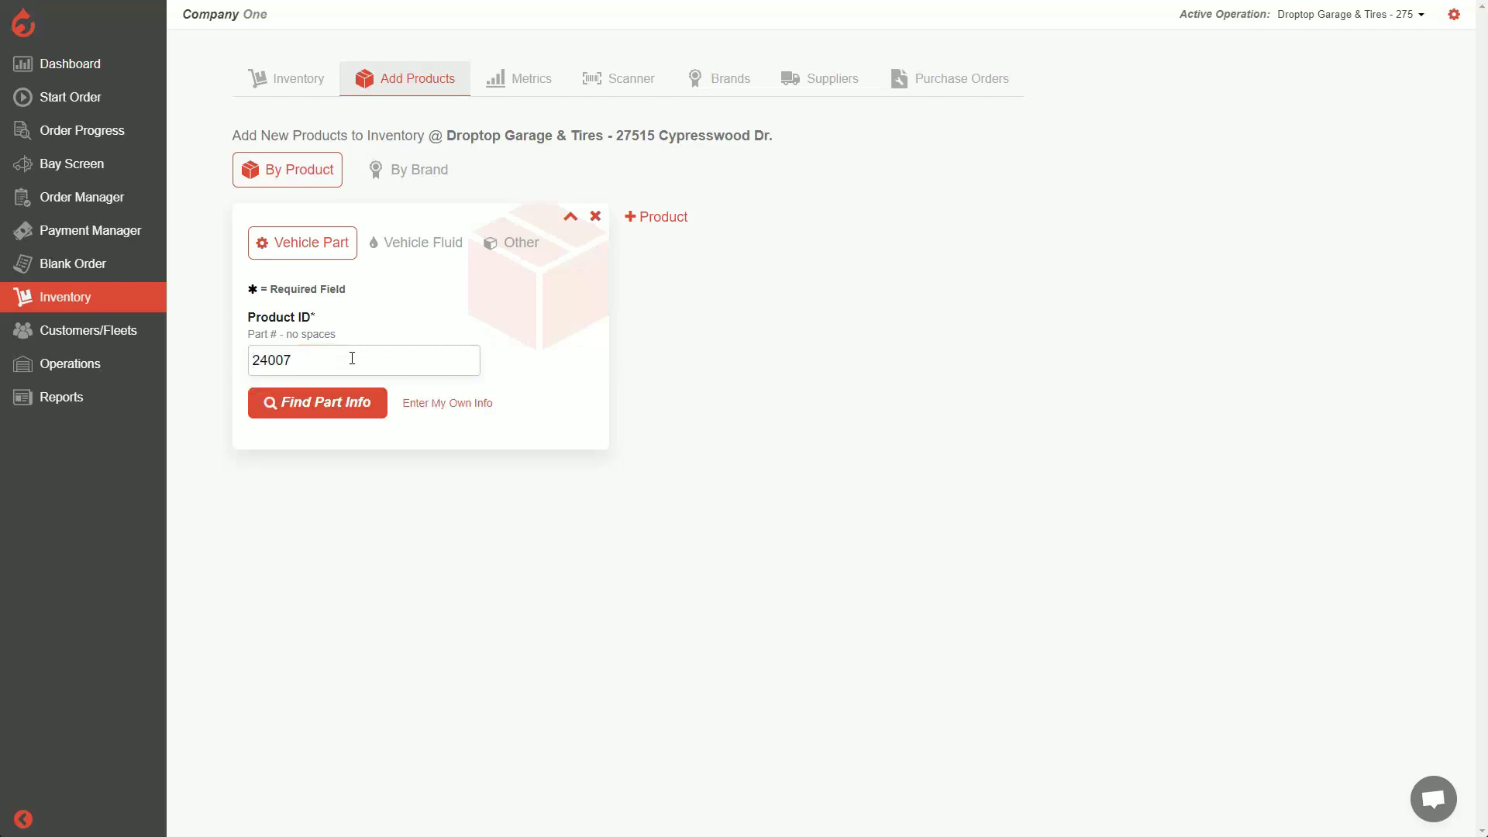
click(302, 407)
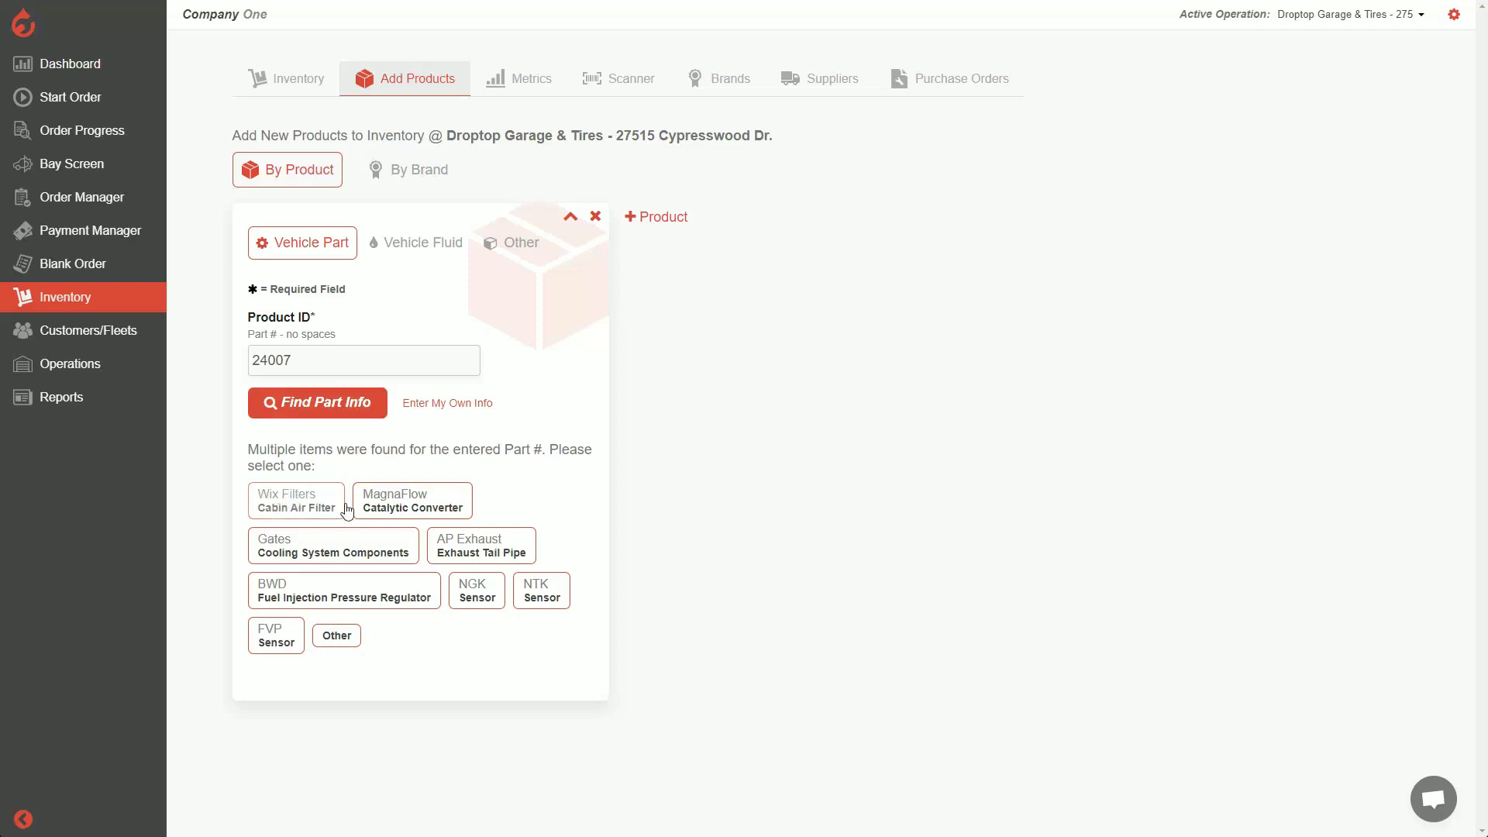
click(287, 506)
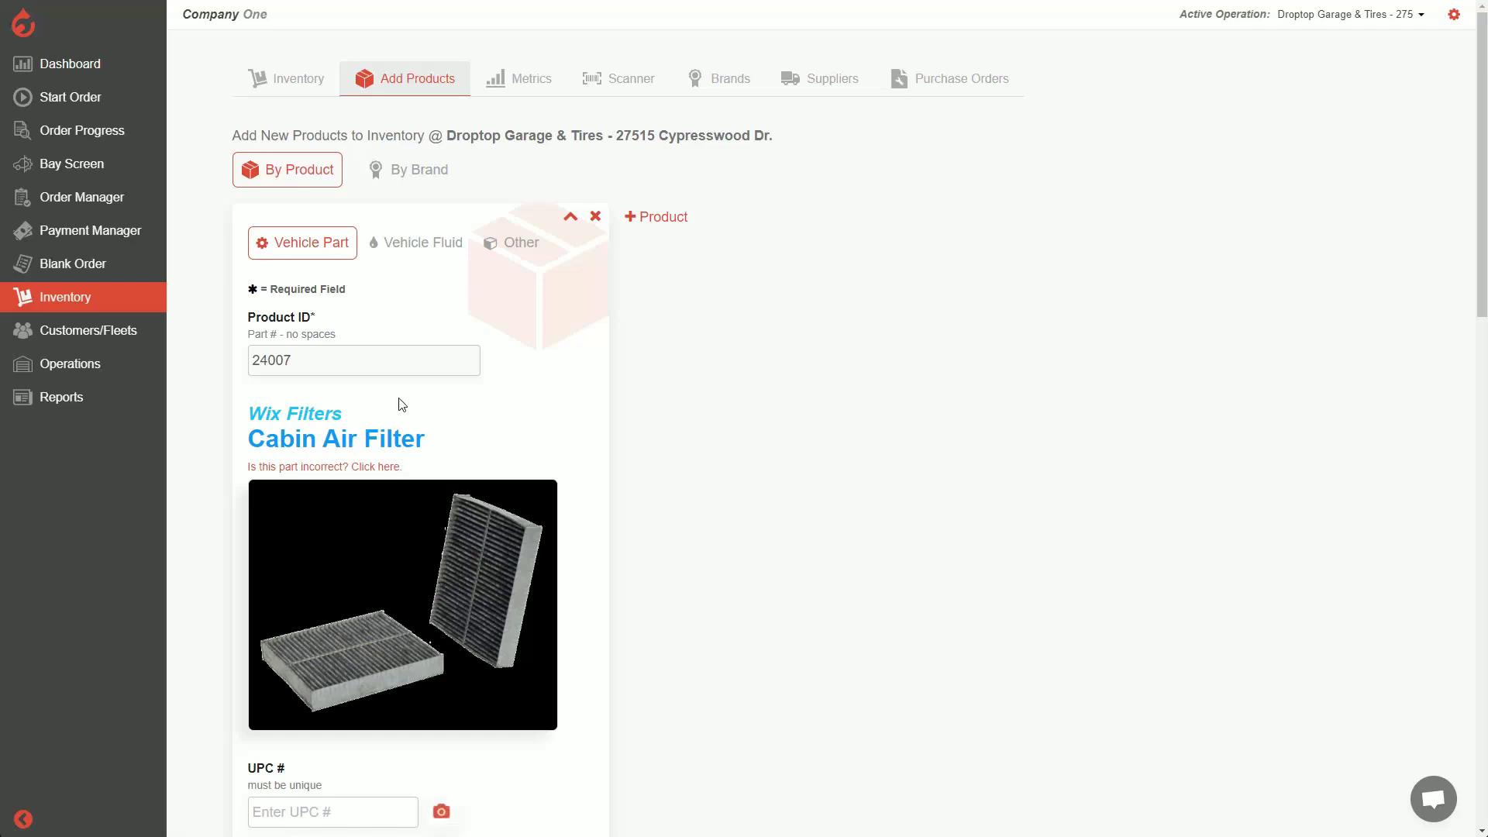
scroll(349, 341, down, 2)
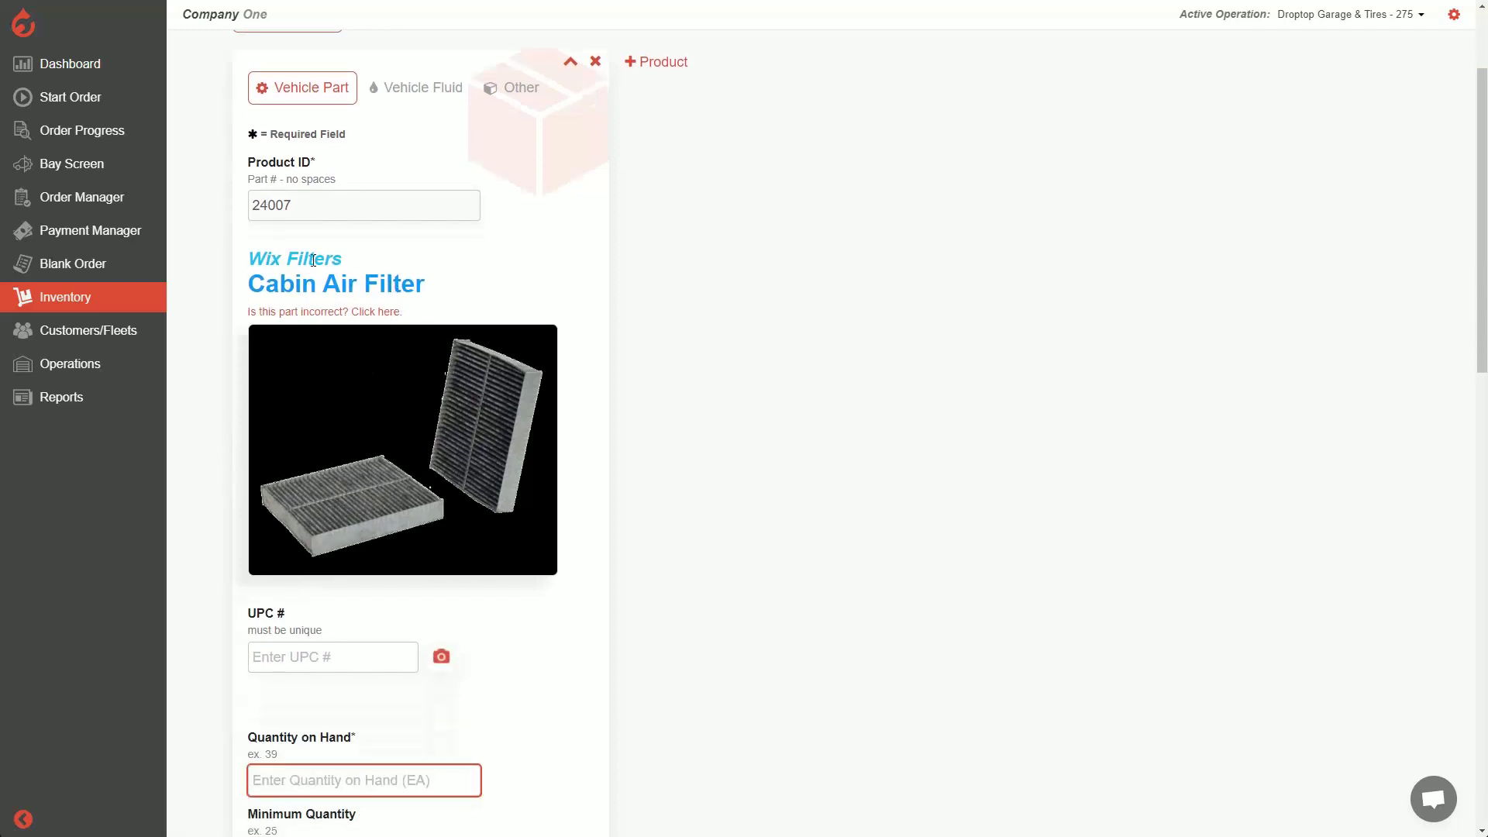
drag(248, 284, 416, 286)
click(397, 284)
Set the cabin air filter's quantity on hand to 1, minimum quantity to 2 and maximum quantity to 4
scroll(450, 364, down, 2)
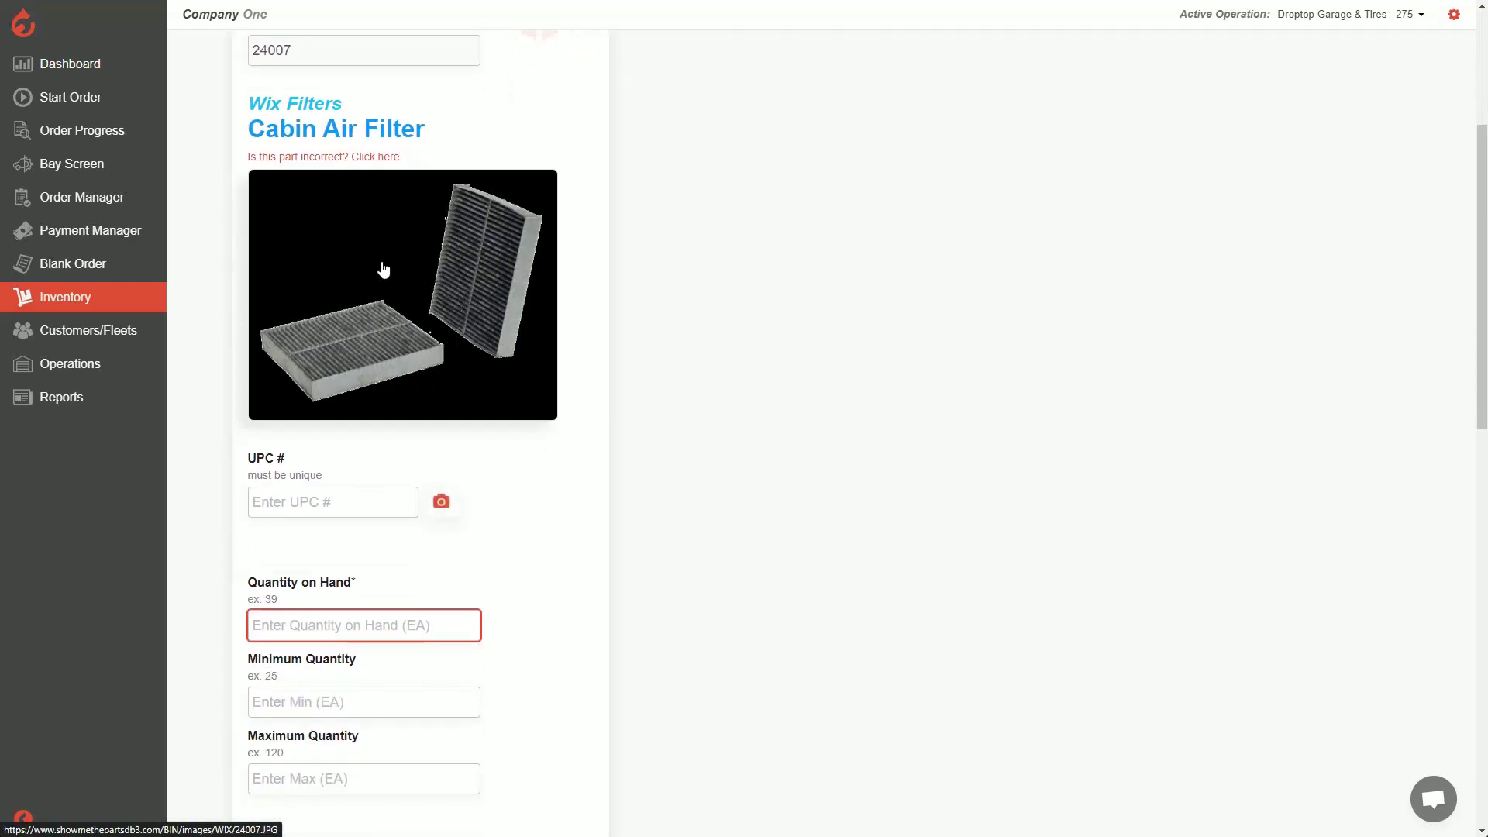
scroll(361, 276, down, 2)
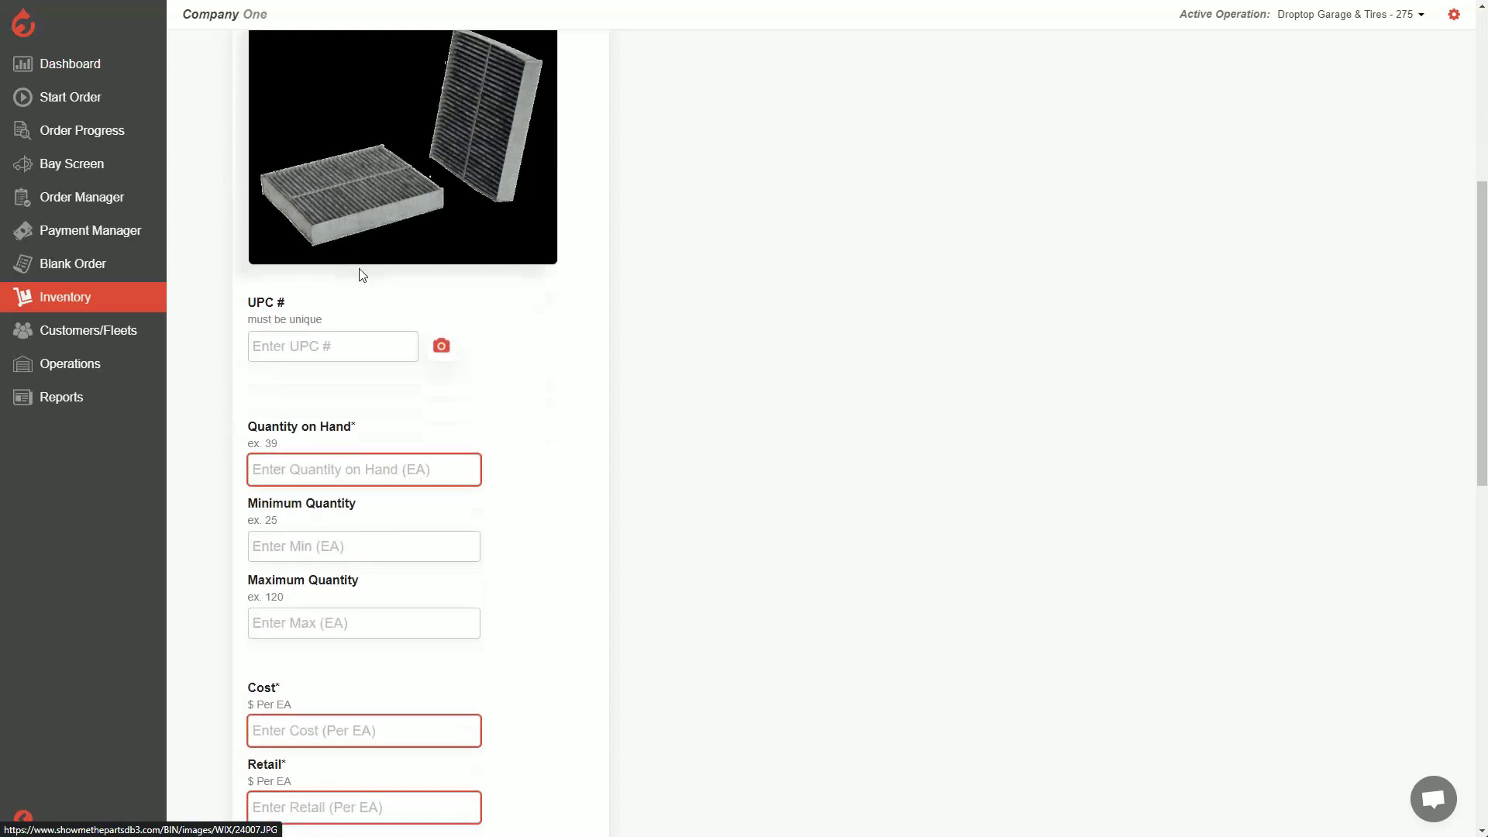
scroll(359, 275, down, 1)
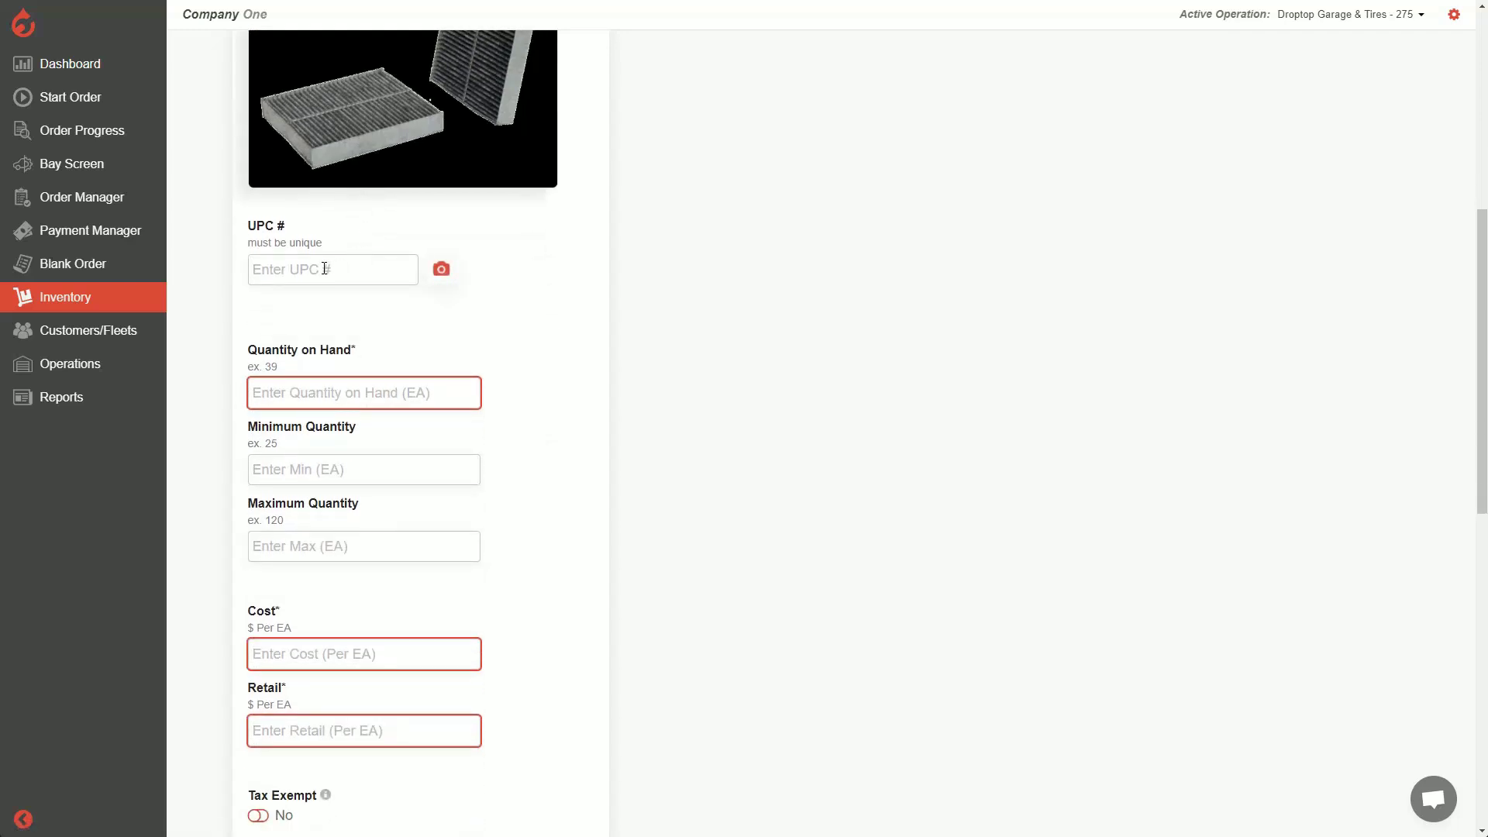
scroll(333, 263, down, 2)
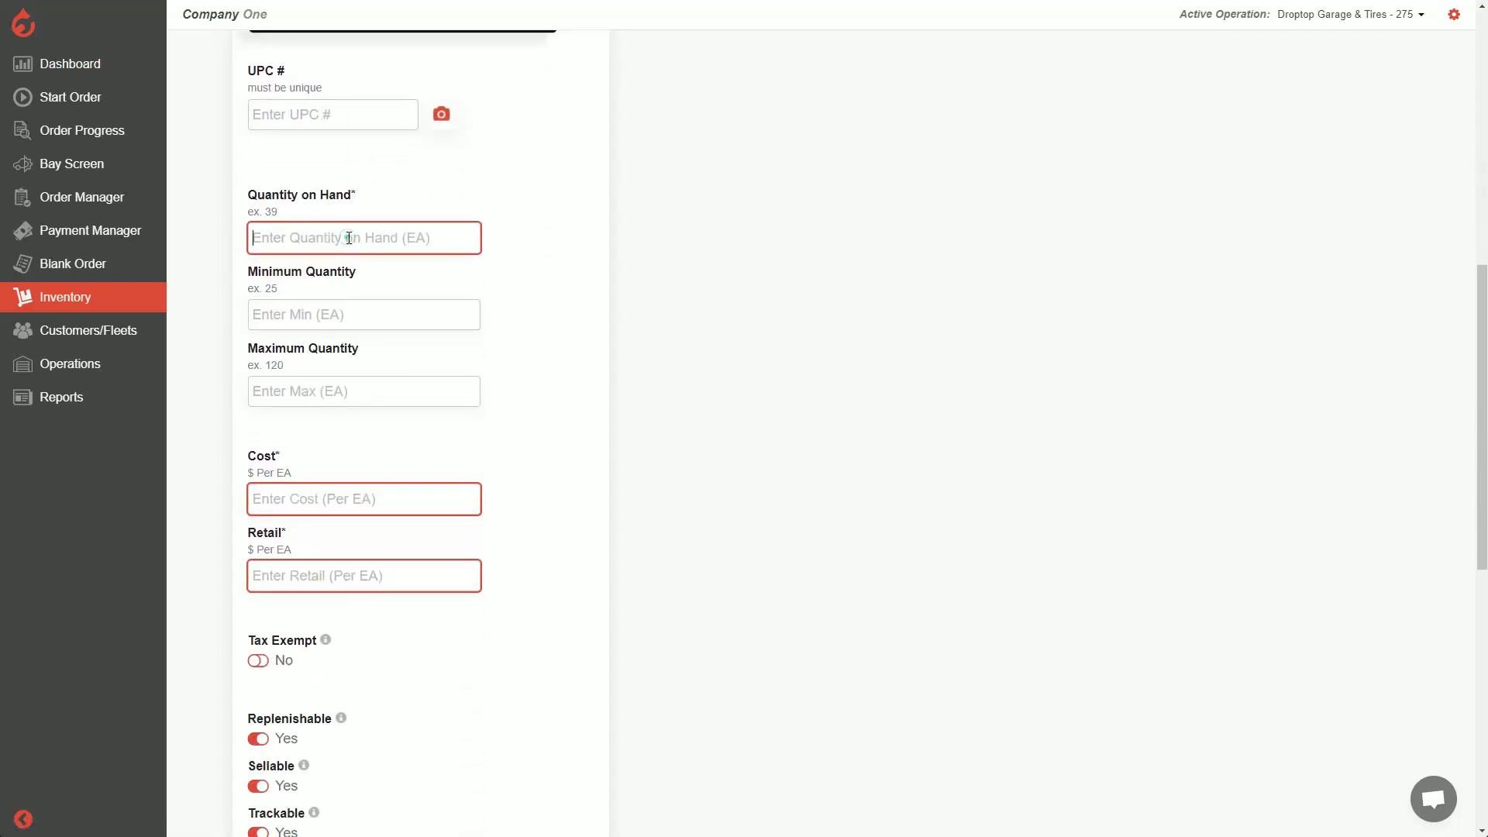
text(1)
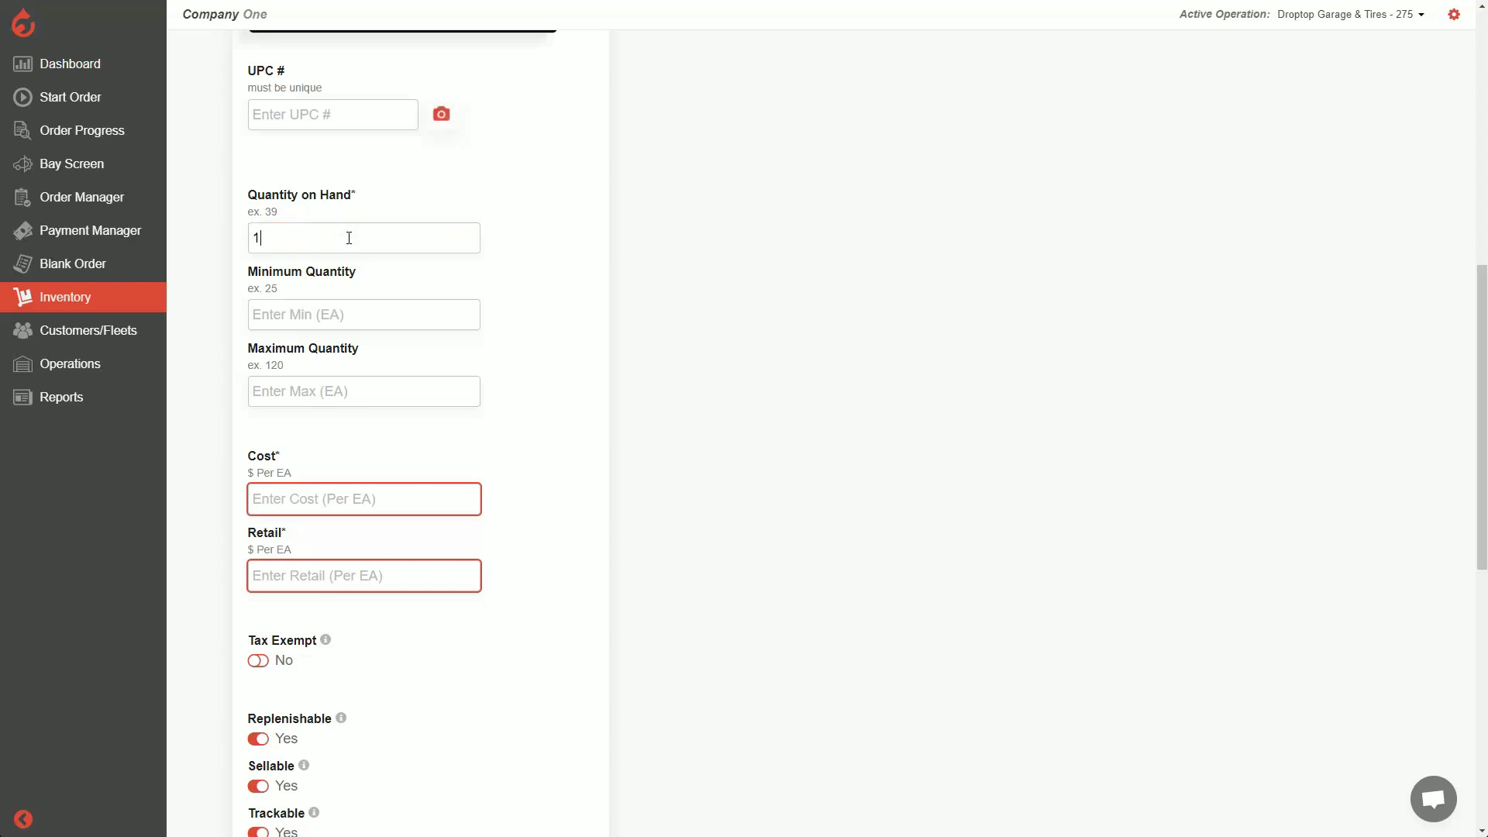
scroll(335, 267, down, 1)
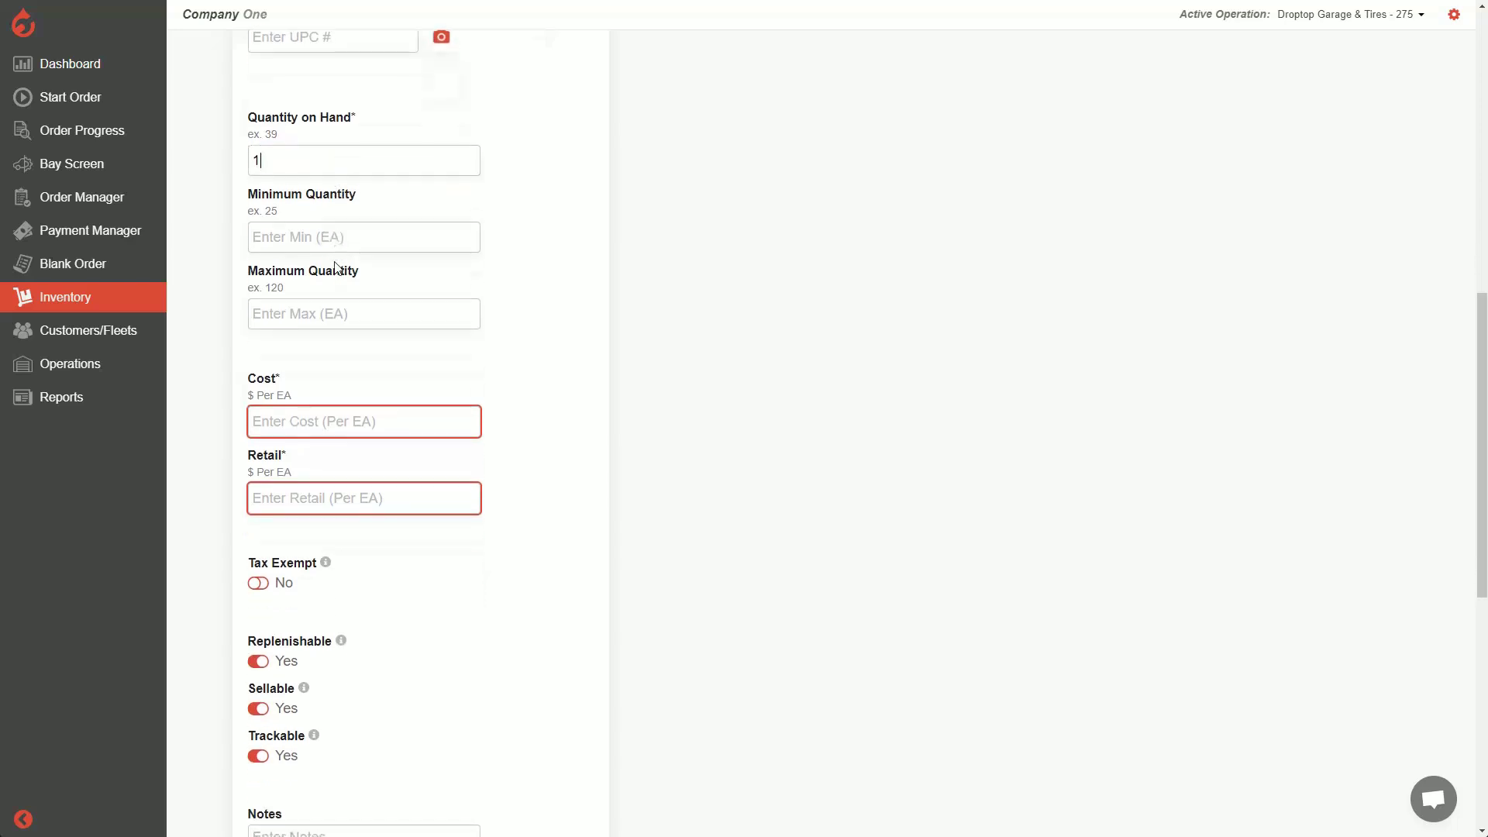
click(316, 233)
text(2)
click(311, 310)
text(4)
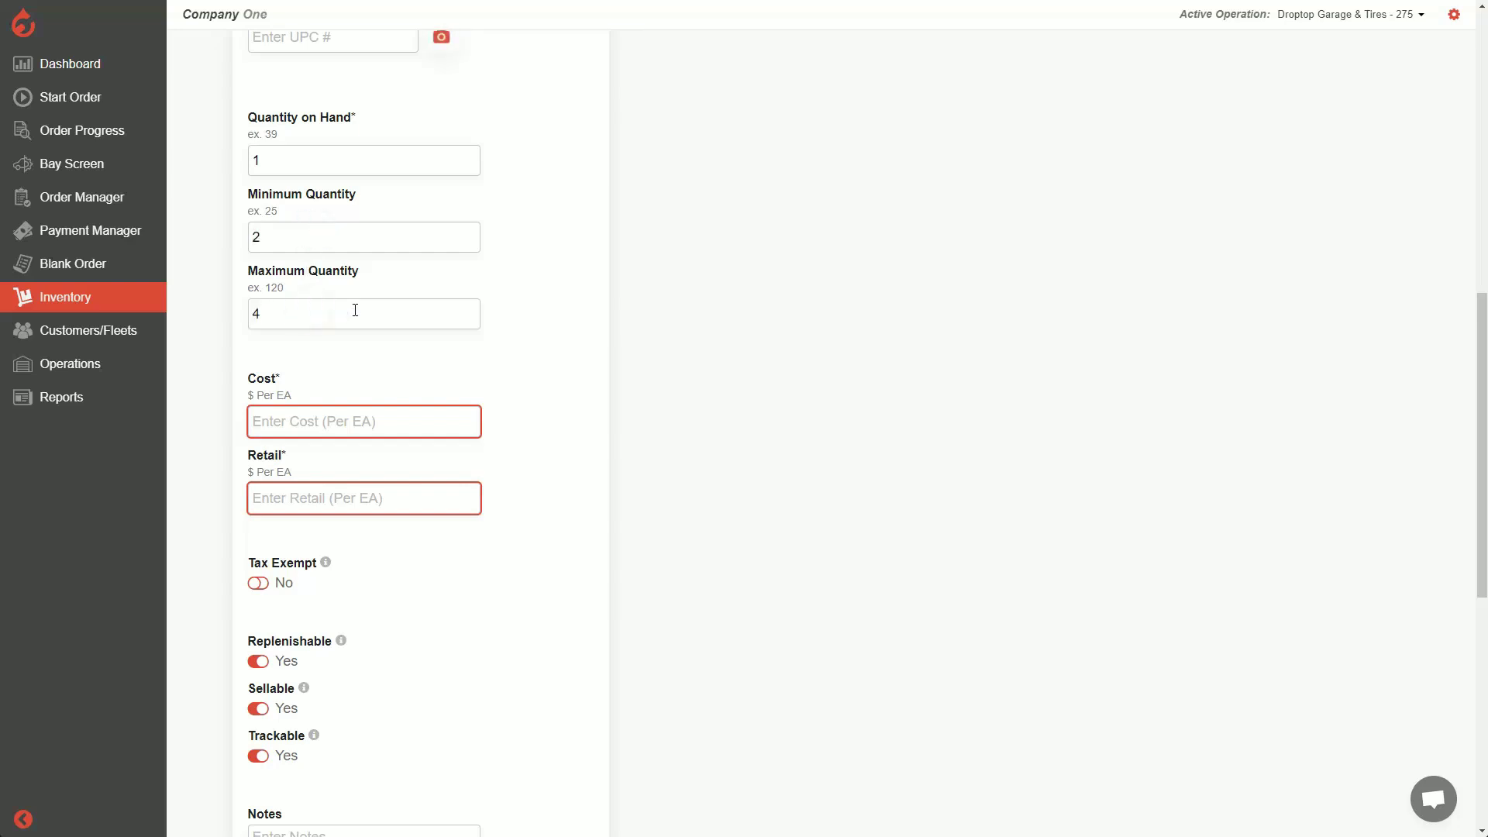
Set the cabin air filter's cost to $2 and its retail price to $5 per unit
scroll(338, 372, down, 1)
click(335, 343)
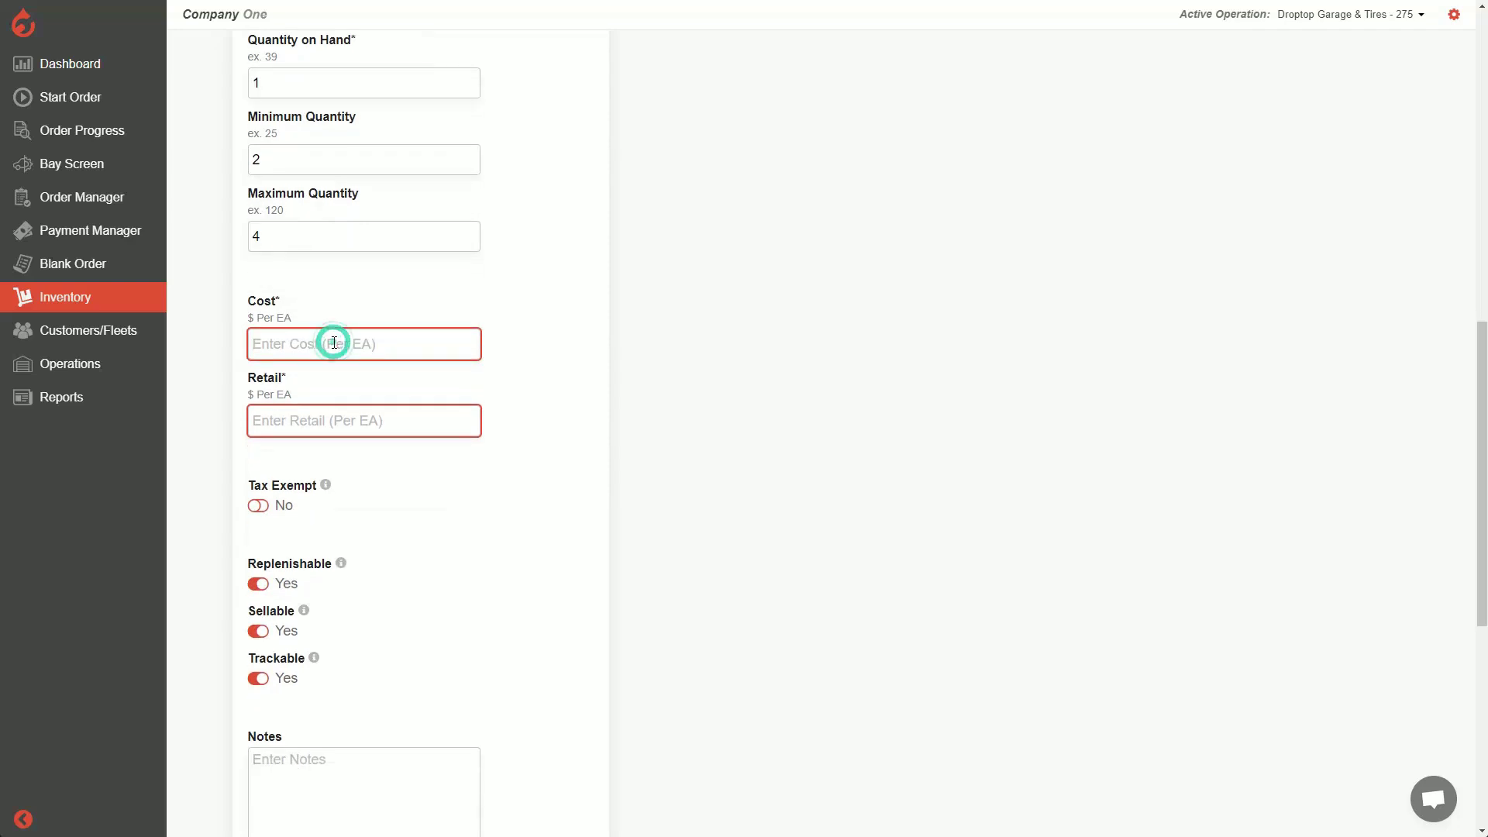
text(2)
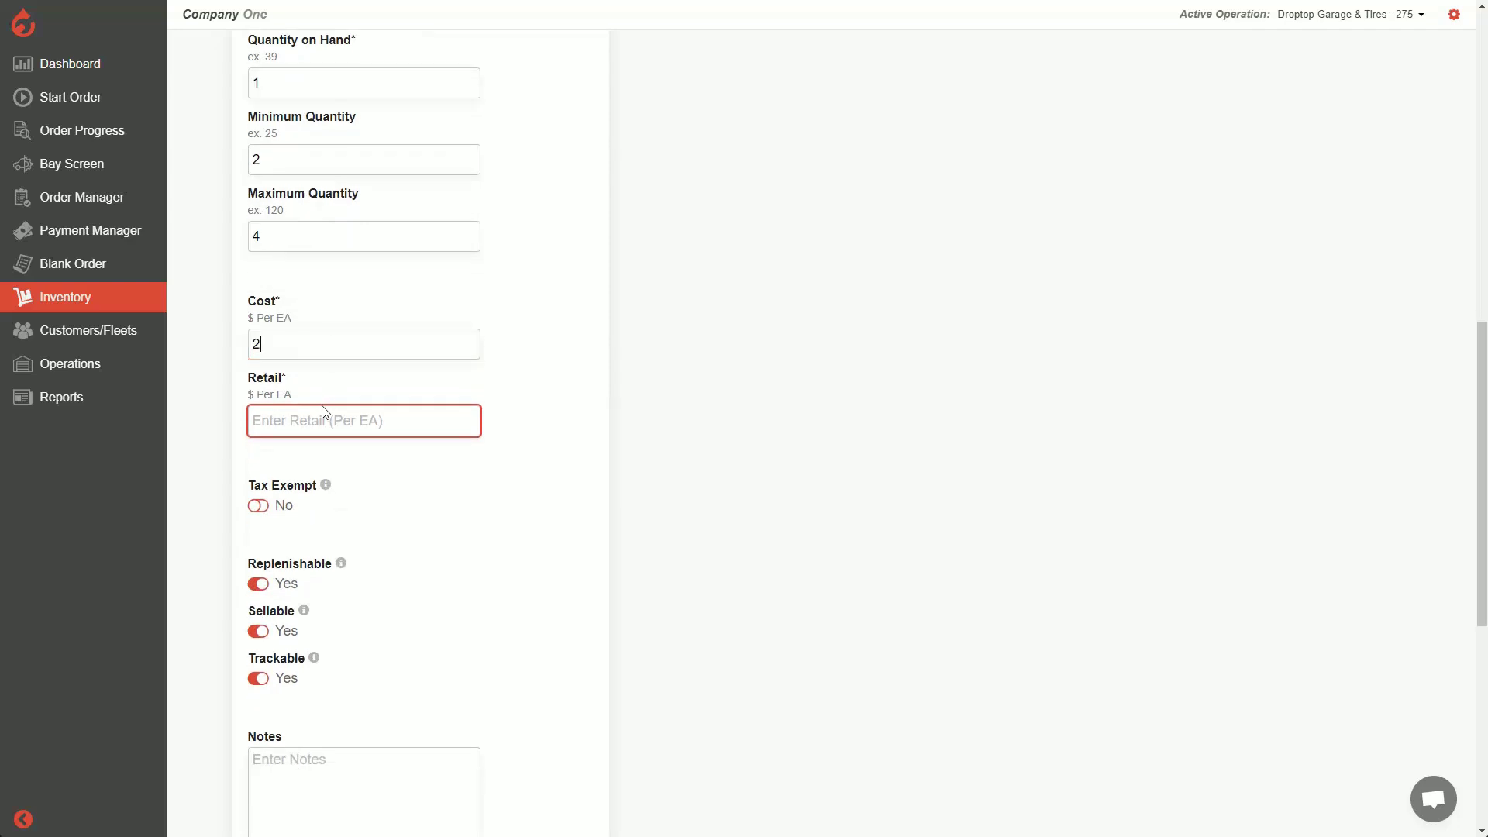
click(353, 426)
text(5)
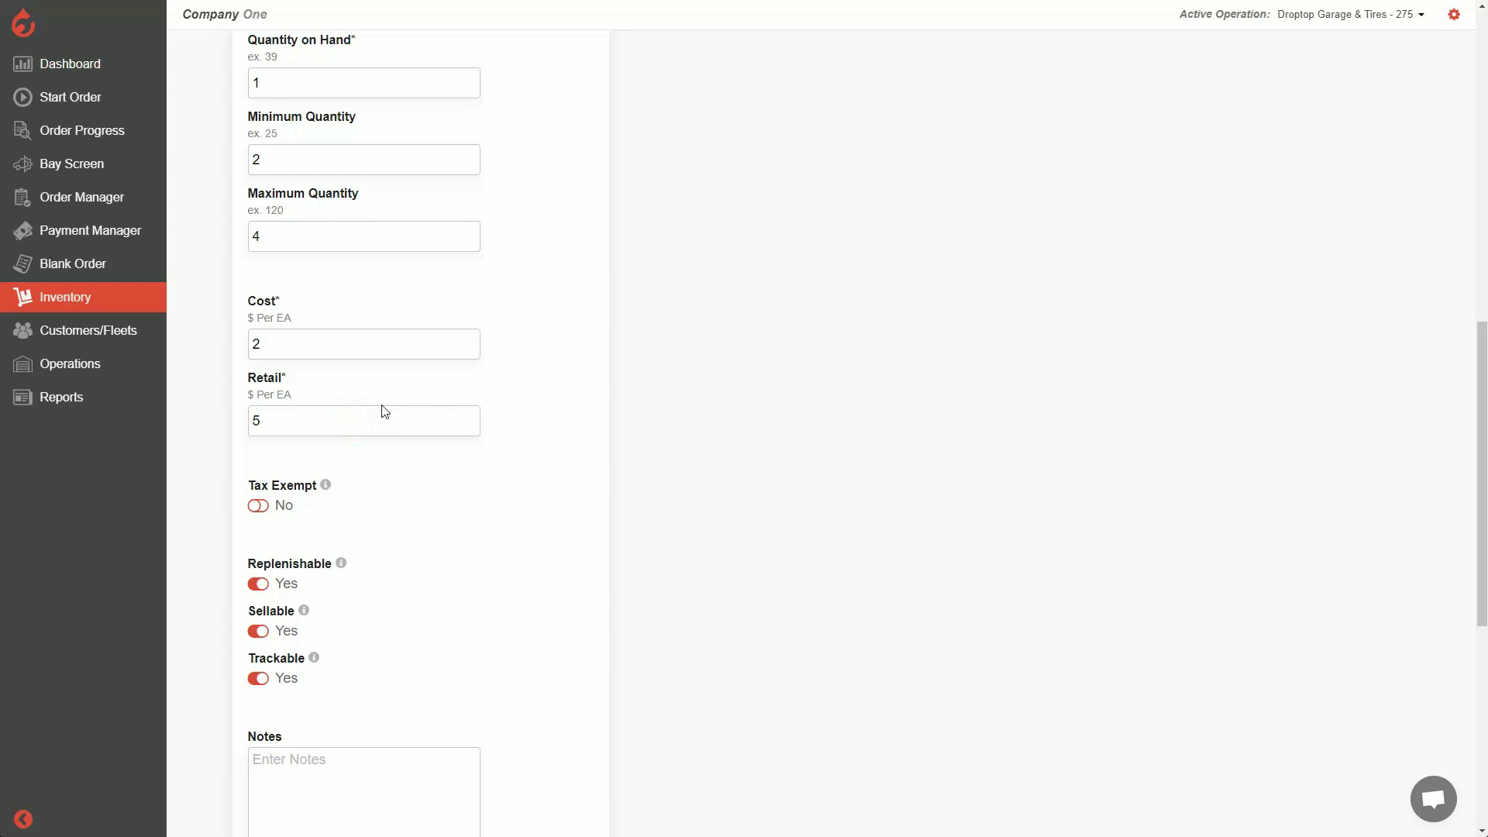
Search the available brands for "Wix" and assign Wix Filters as the cabin air filter's brand
scroll(382, 411, down, 2)
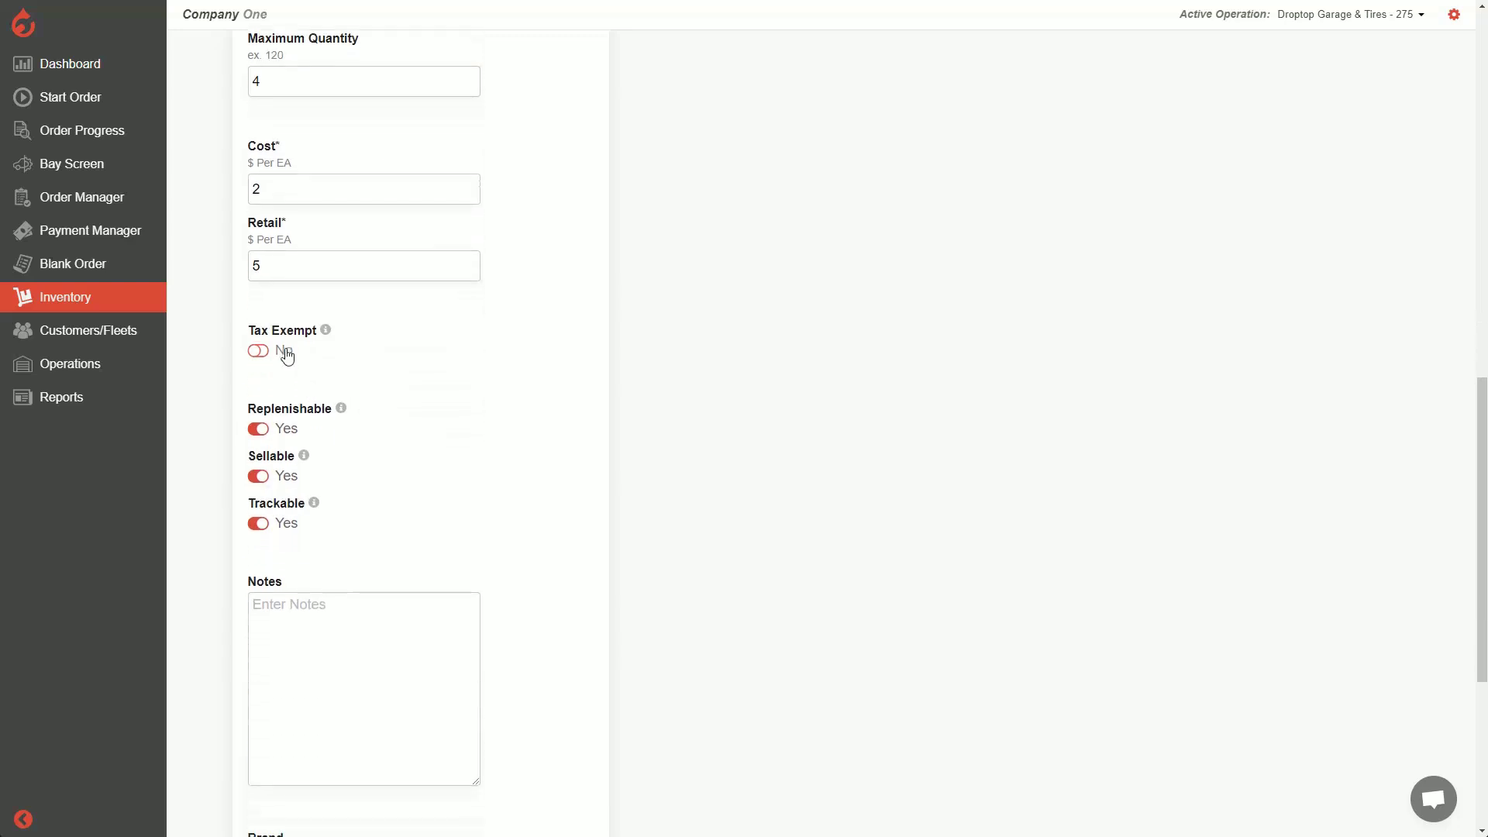
scroll(342, 341, down, 2)
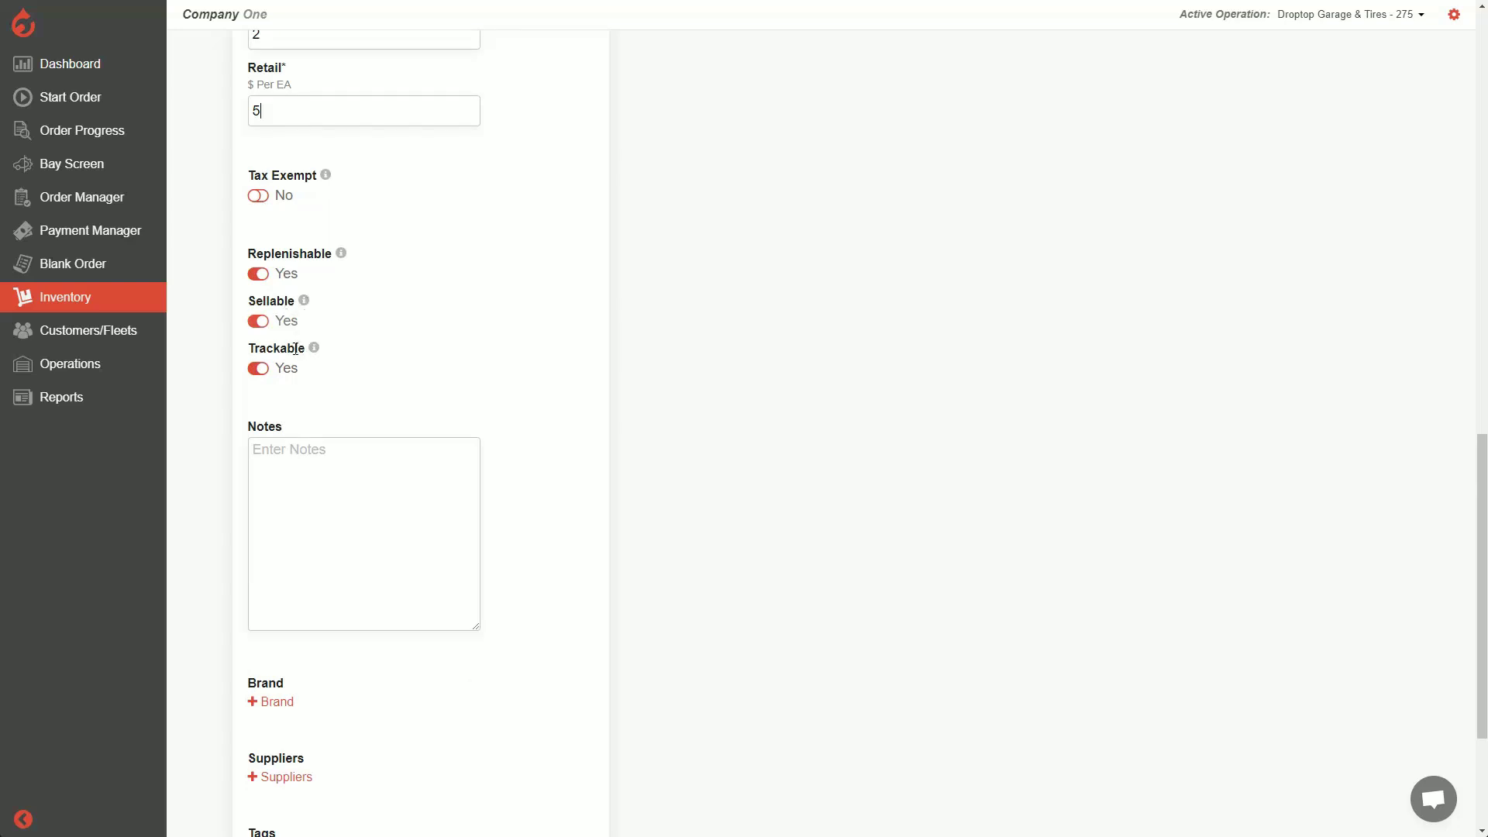
scroll(356, 335, down, 2)
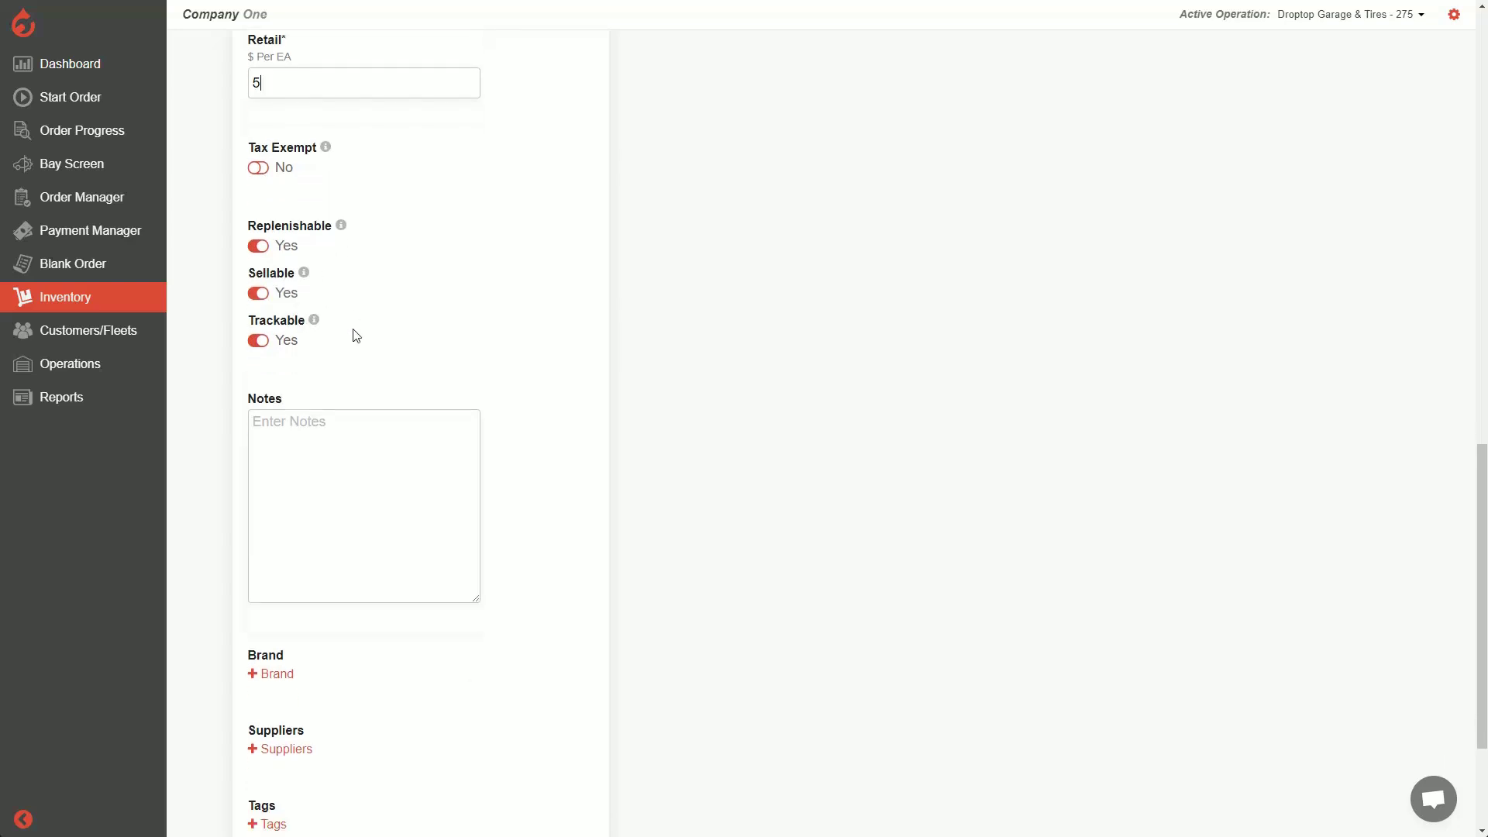
scroll(351, 312, down, 1)
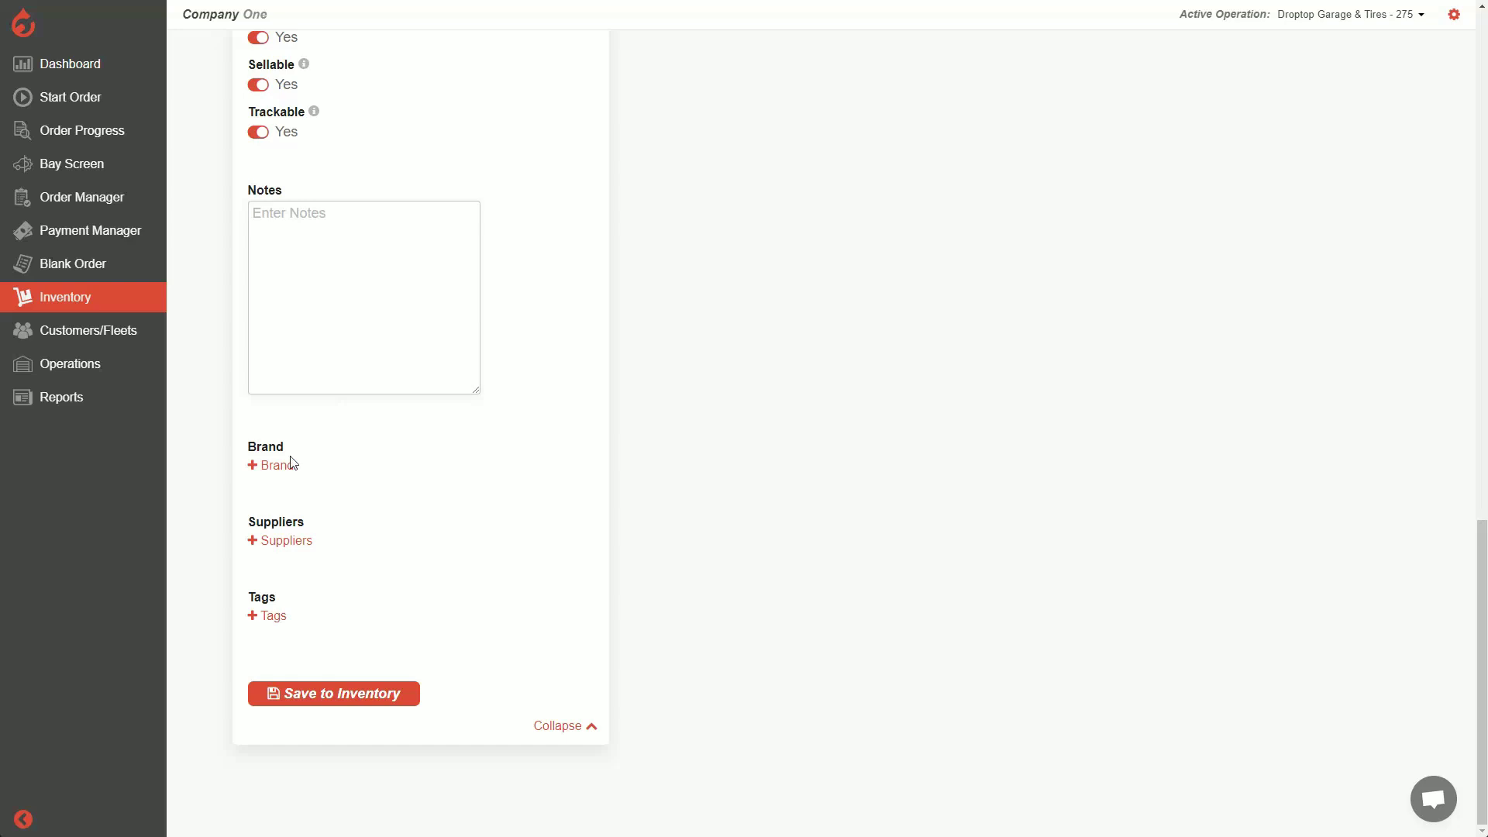
click(267, 465)
click(343, 499)
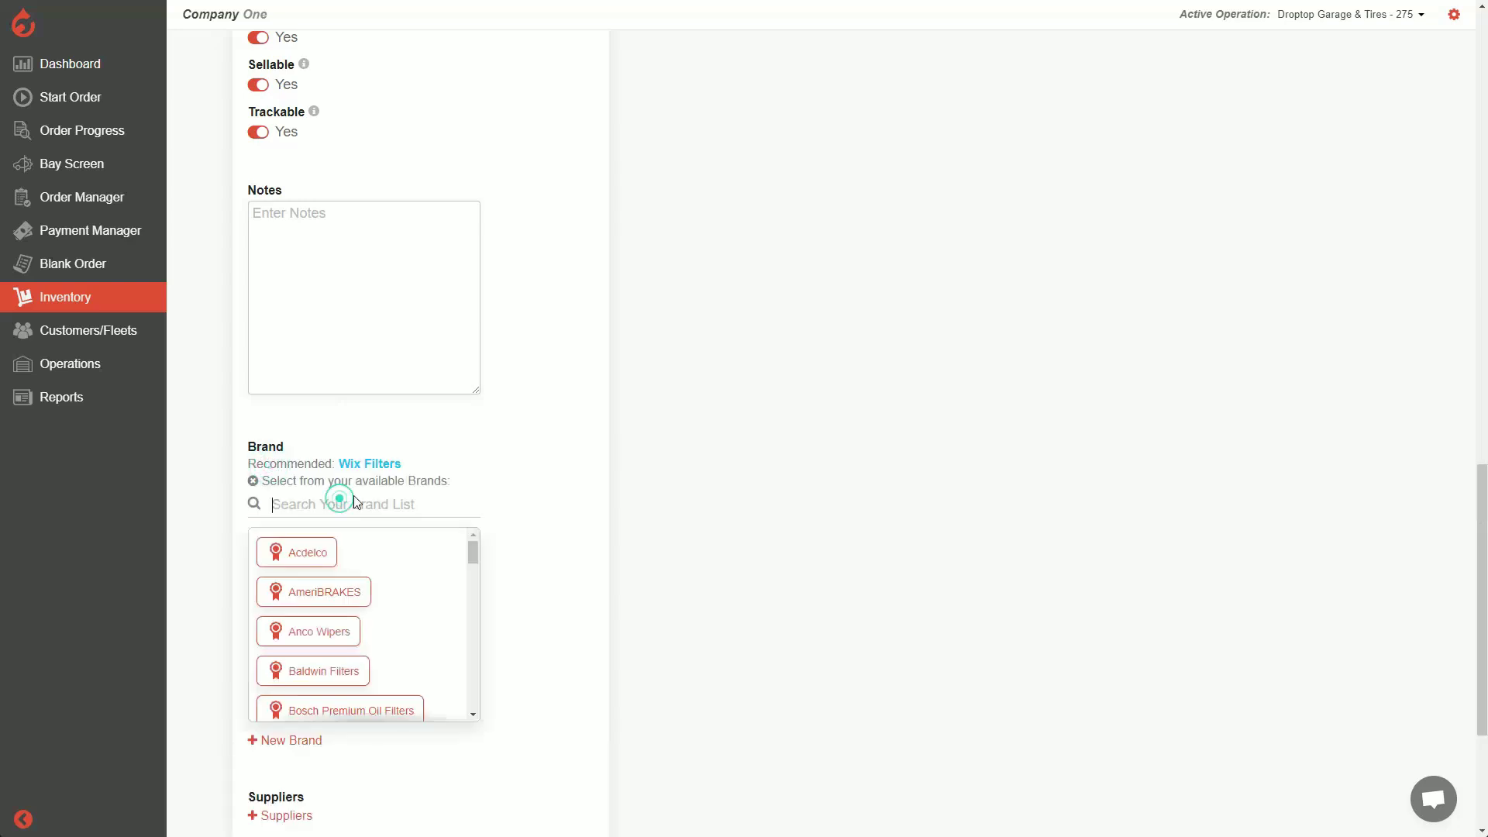
text(Wix)
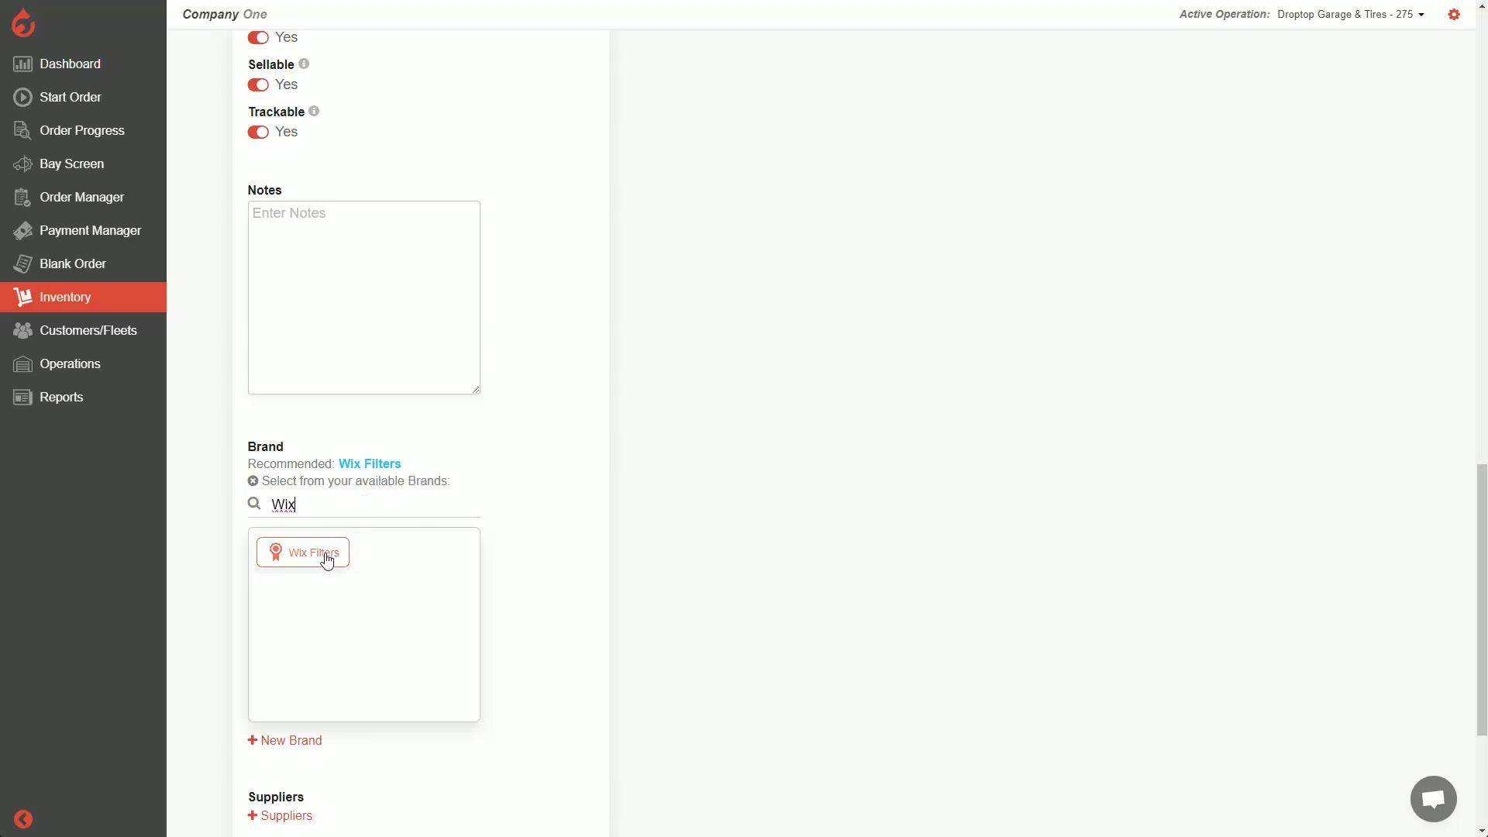
click(326, 559)
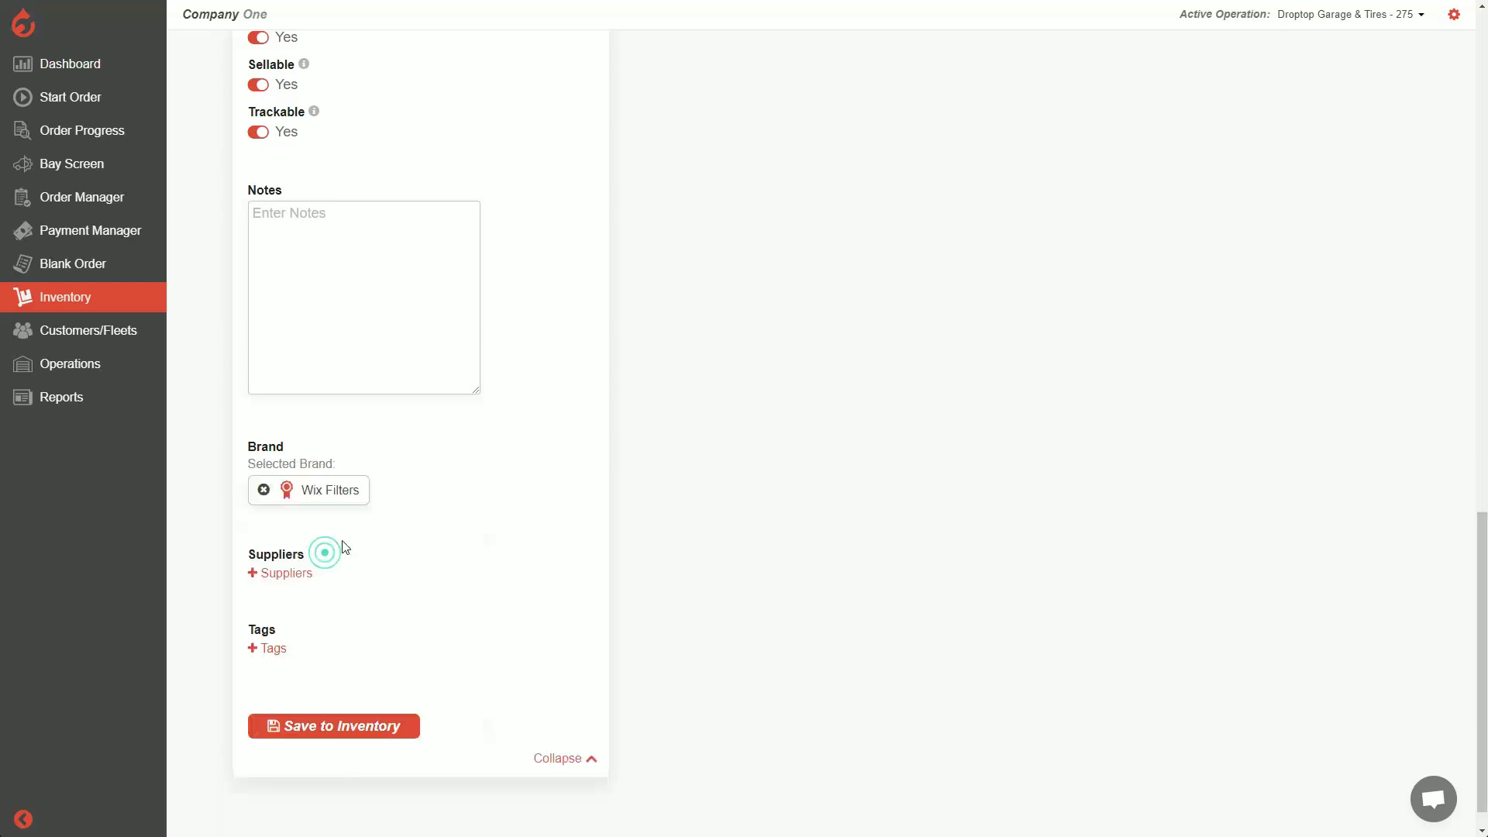
Remove the selected brand, browse the brand list and assign Wix Filters again
click(264, 489)
scroll(375, 552, down, 1)
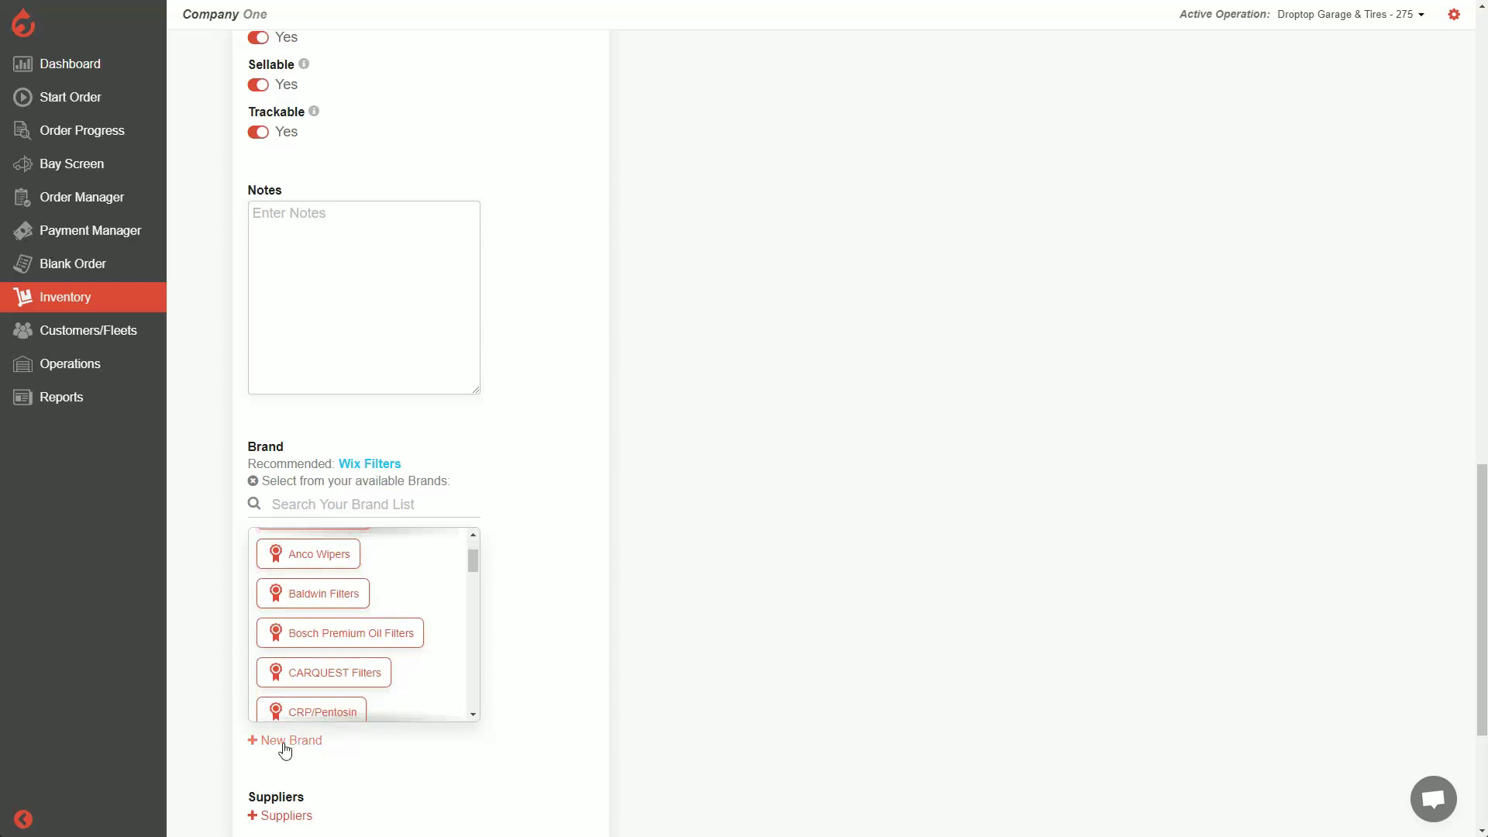
text(Wix)
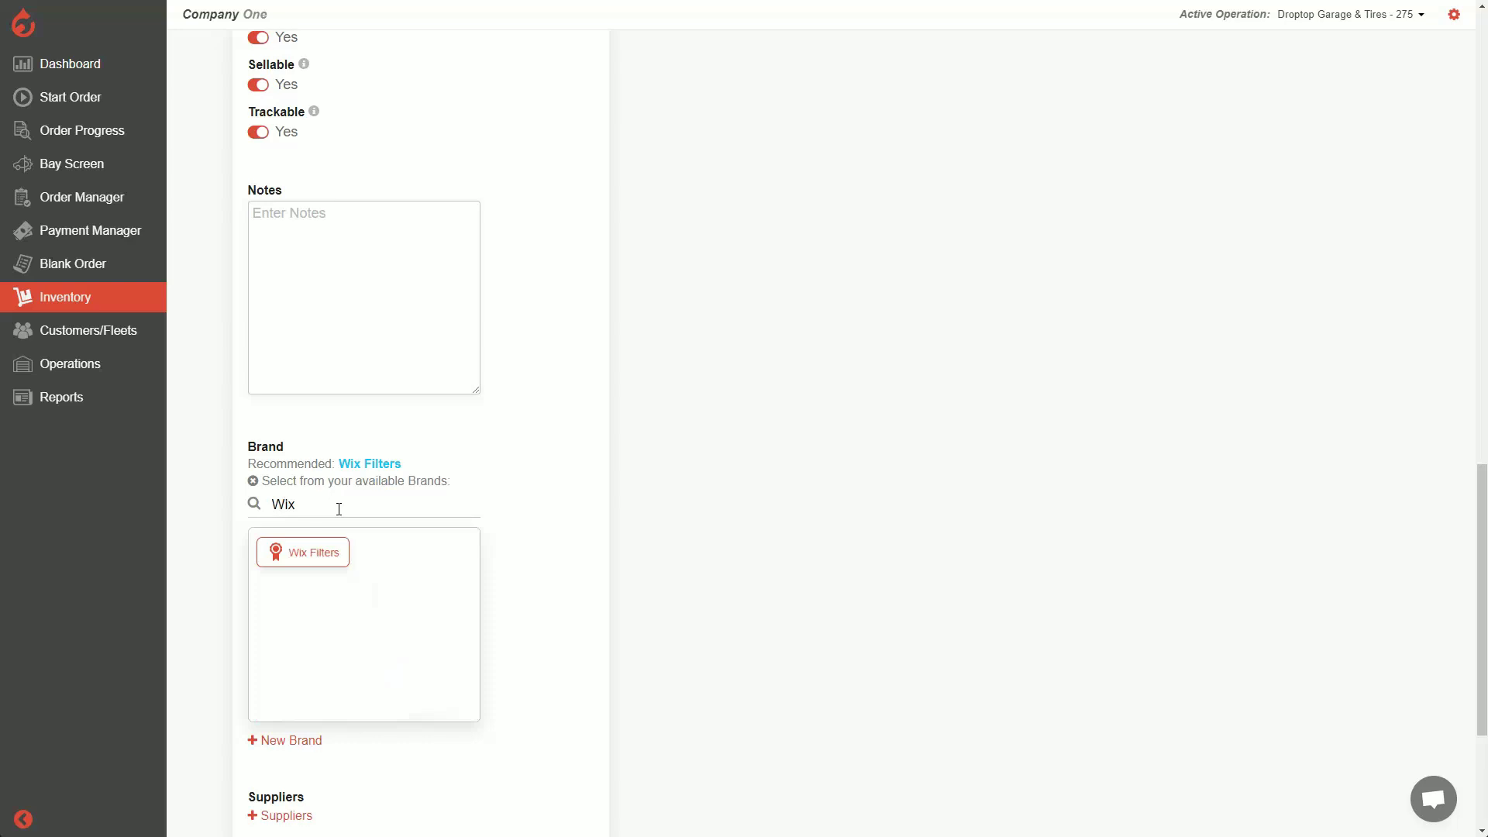
click(332, 556)
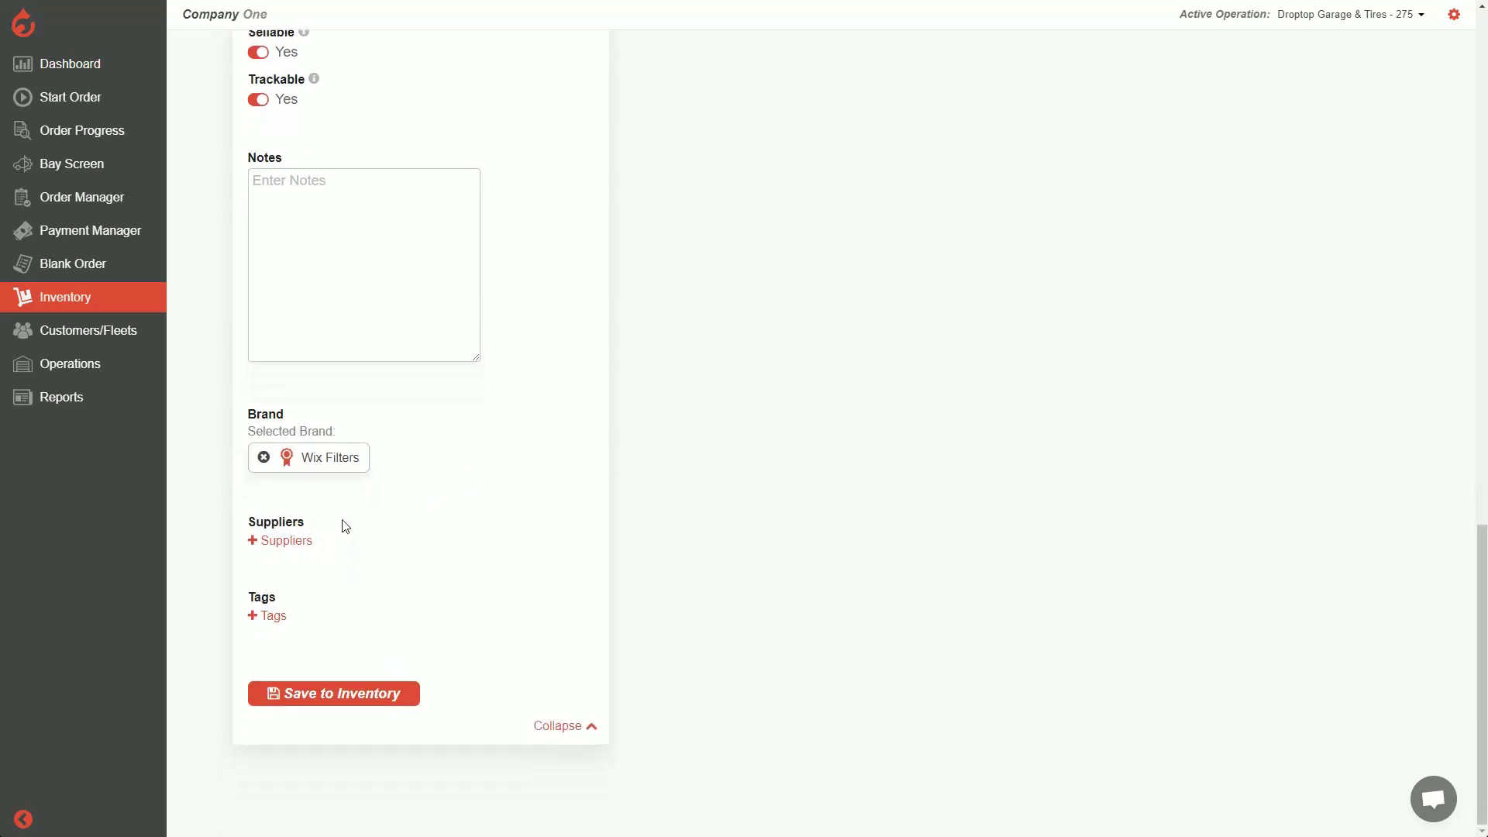
Add Auto Zone as the cabin air filter's supplier and save the product to inventory
click(293, 543)
scroll(299, 543, down, 1)
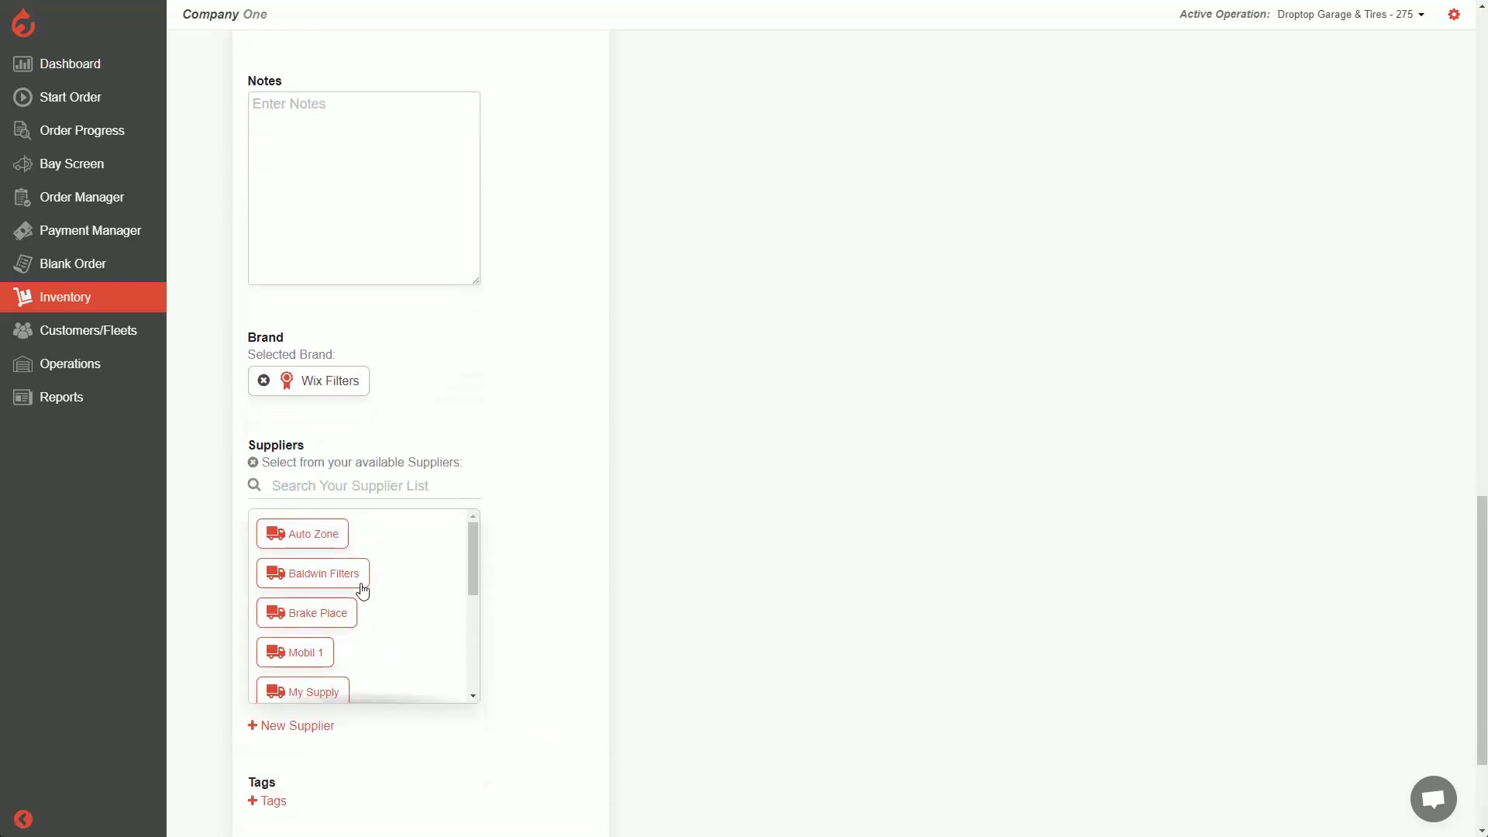
click(303, 534)
click(494, 479)
scroll(496, 483, down, 2)
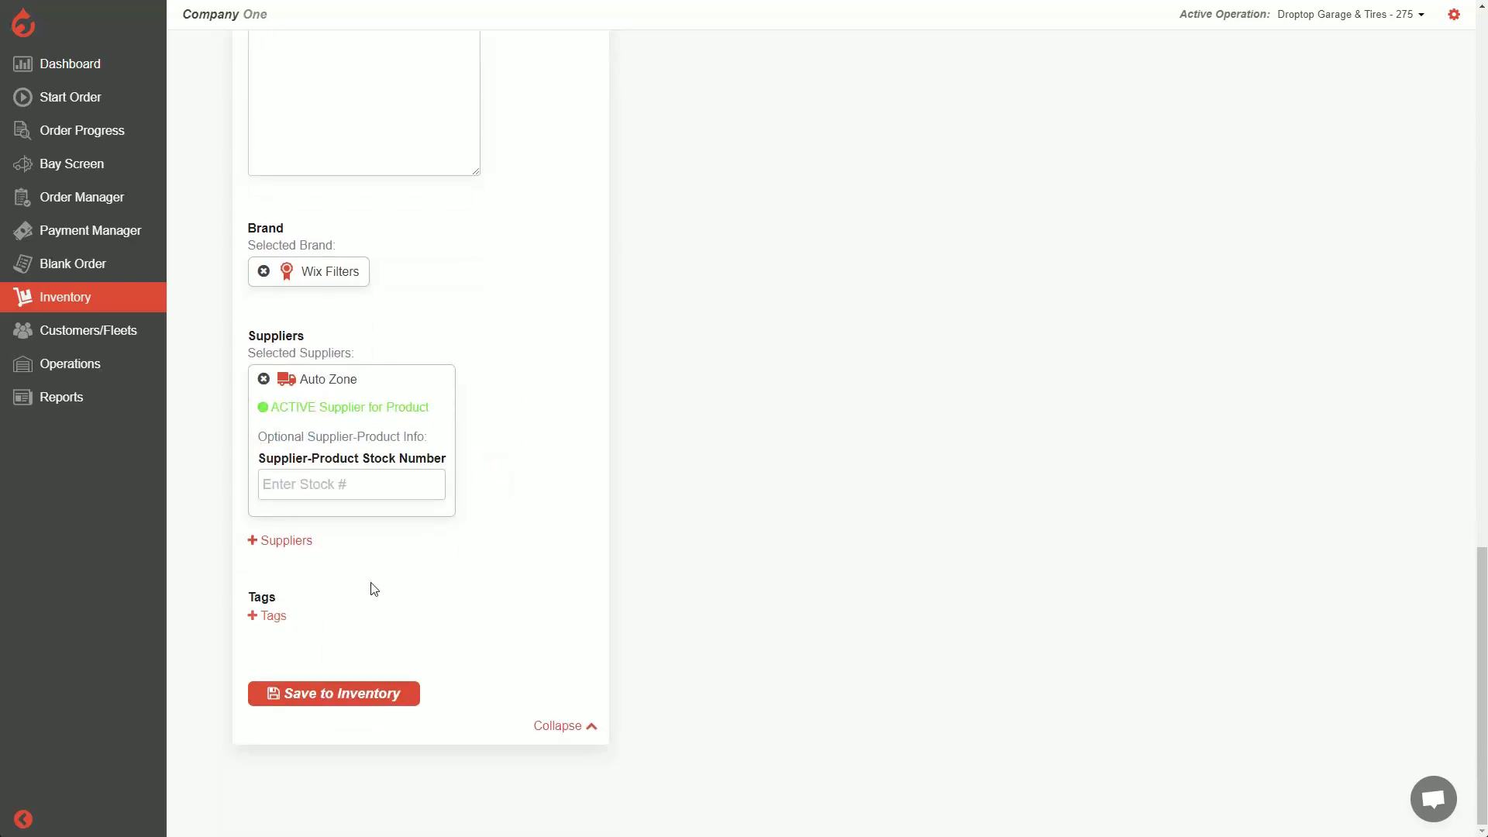
click(359, 696)
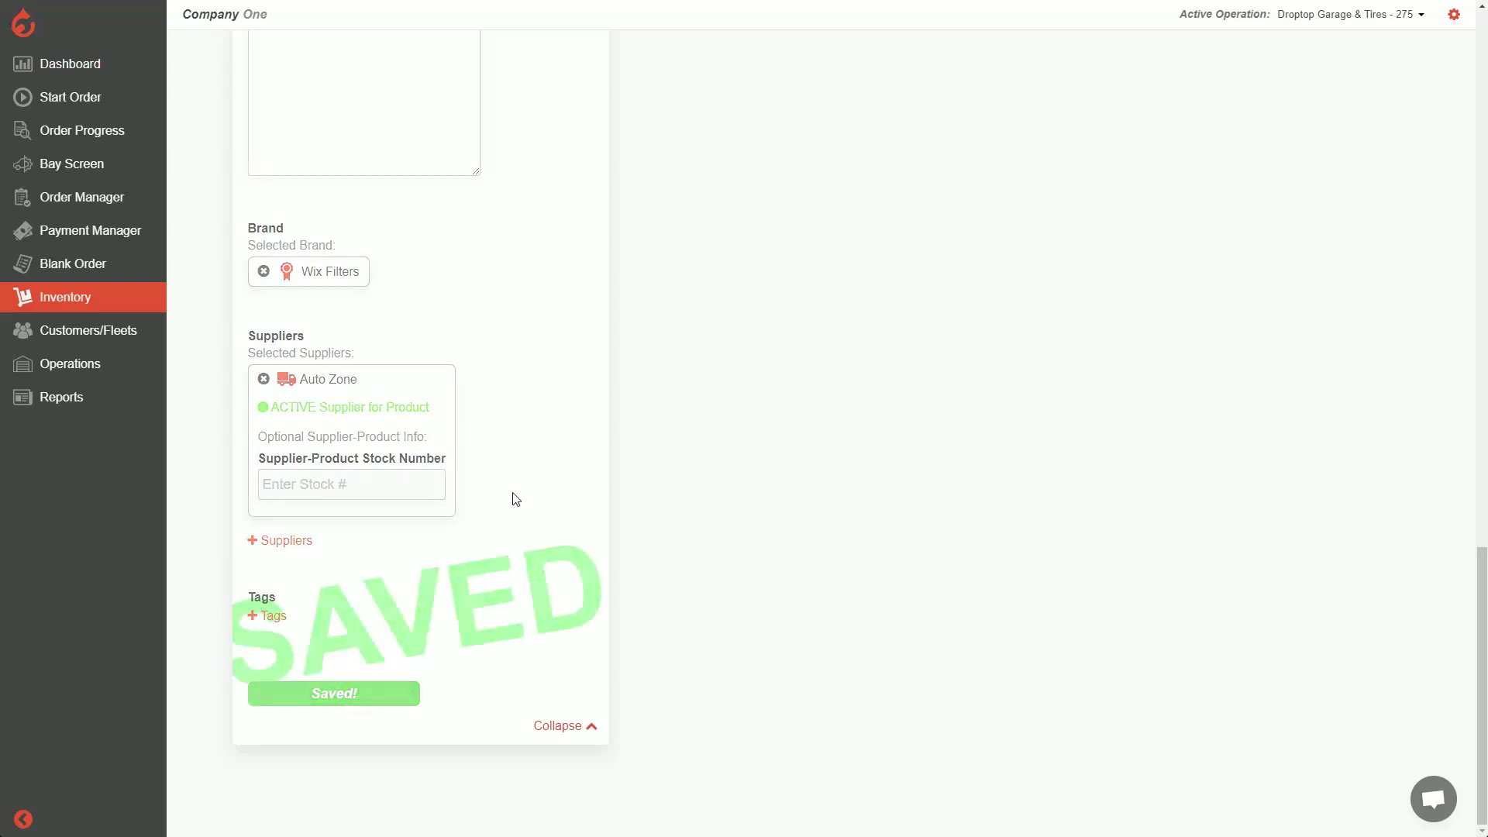
Review the expanded inventory entry and full product details of cabin air filter 24007, and close the details
scroll(512, 498, up, 10)
click(121, 304)
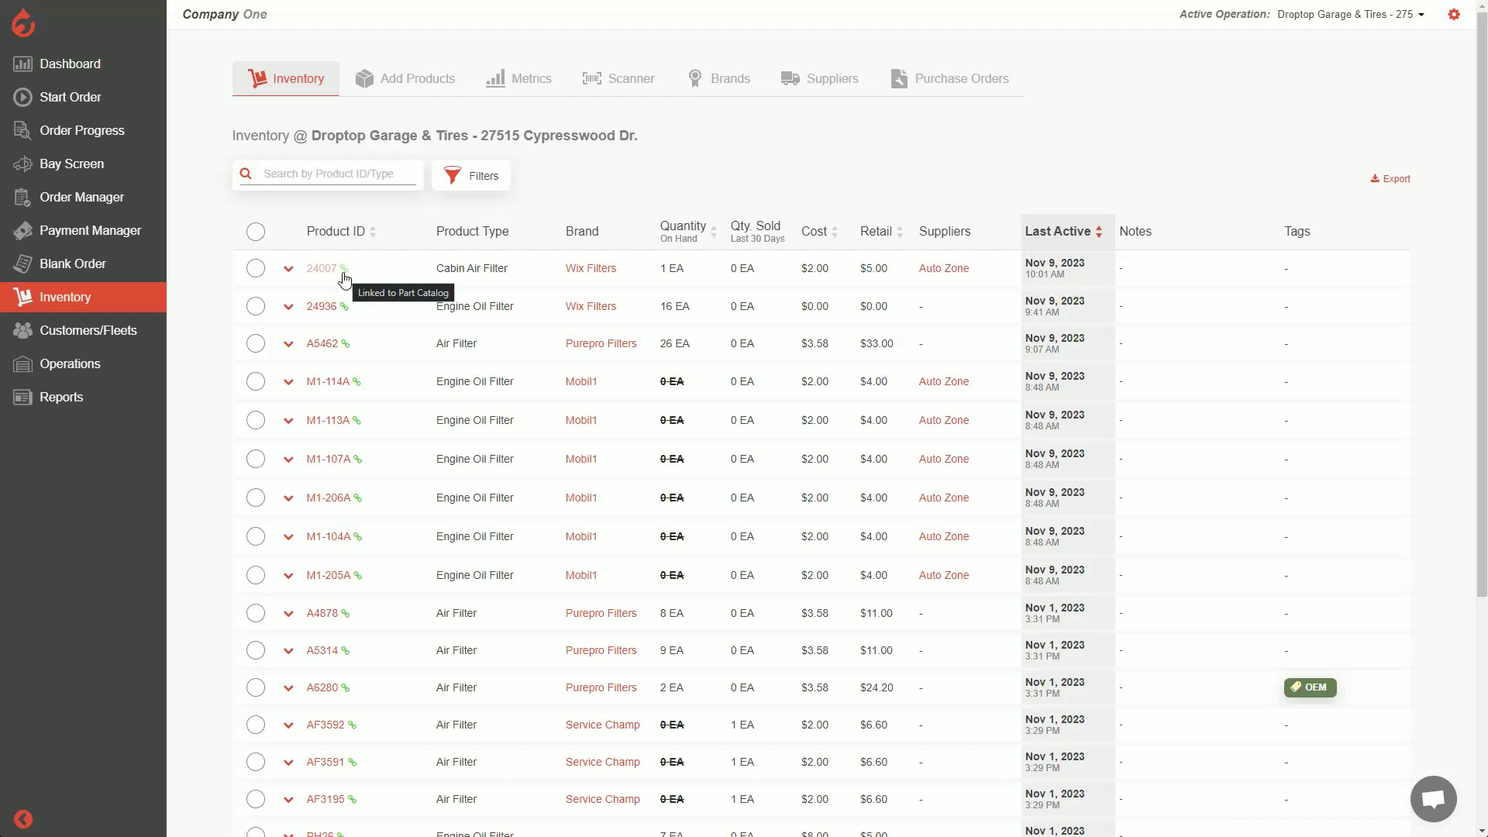
click(289, 270)
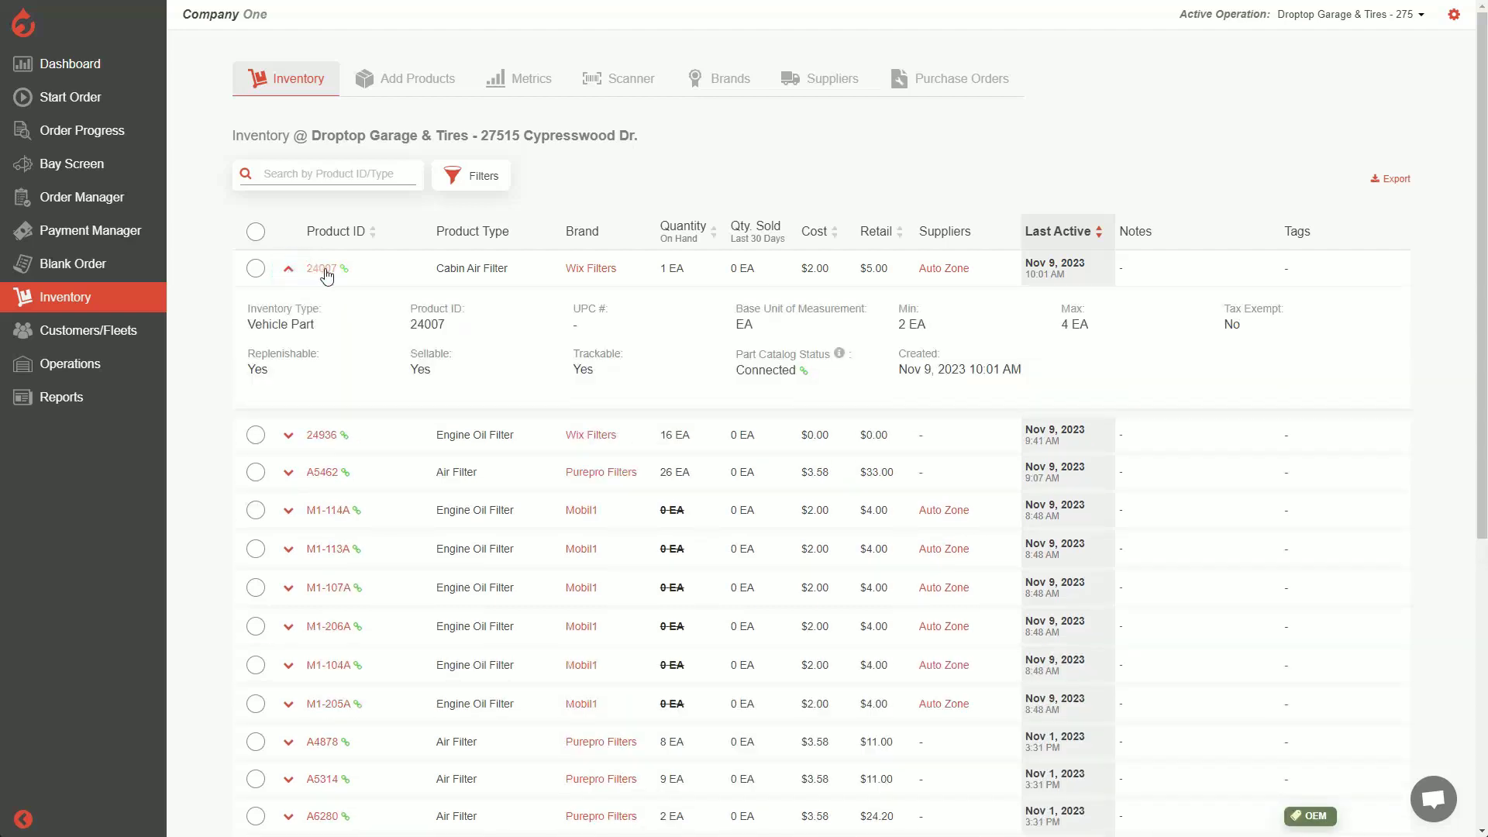
click(326, 275)
scroll(578, 397, down, 1)
scroll(568, 411, down, 2)
scroll(558, 425, up, 4)
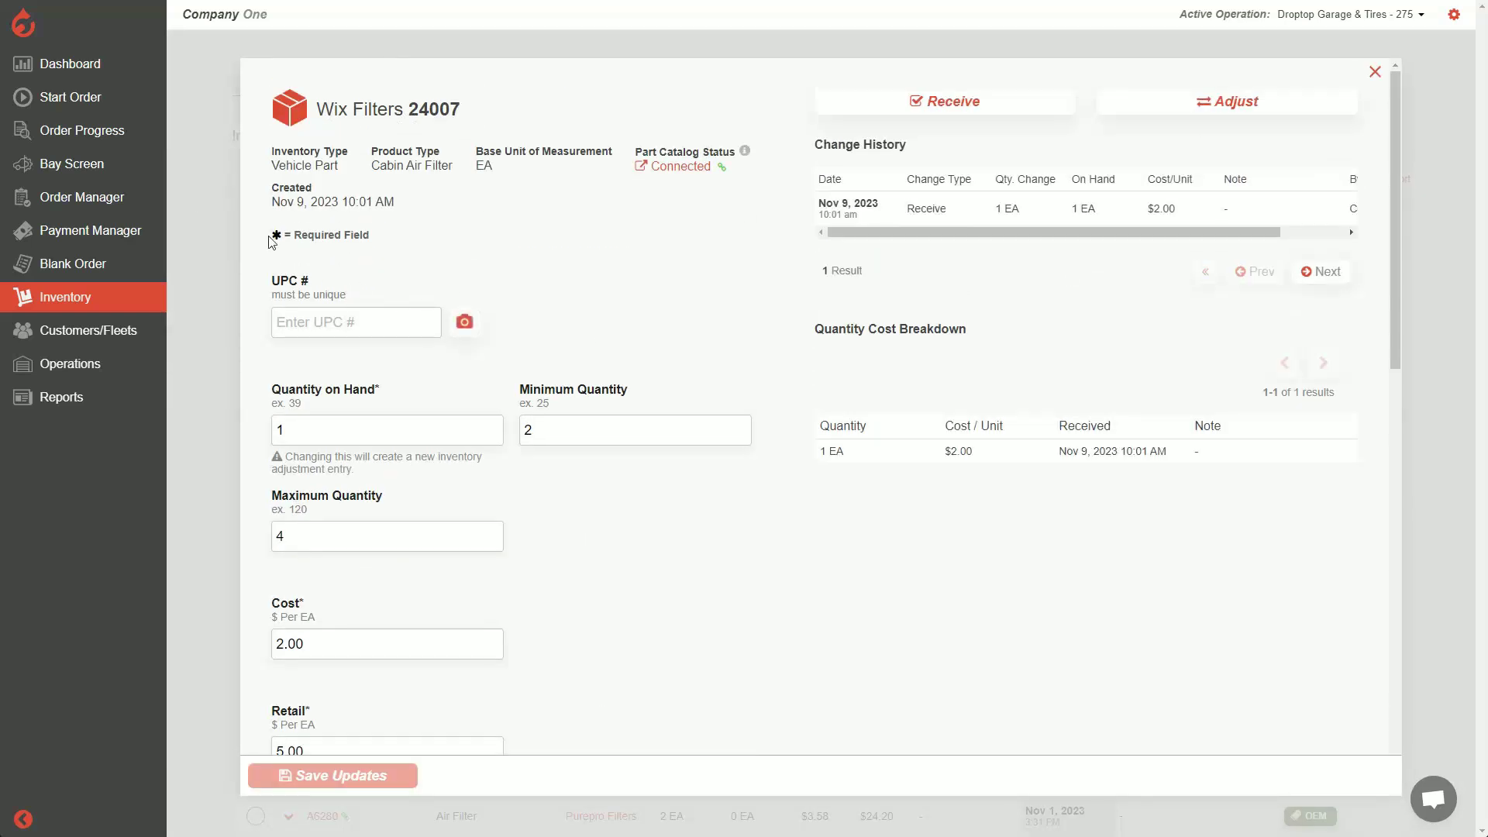
click(194, 189)
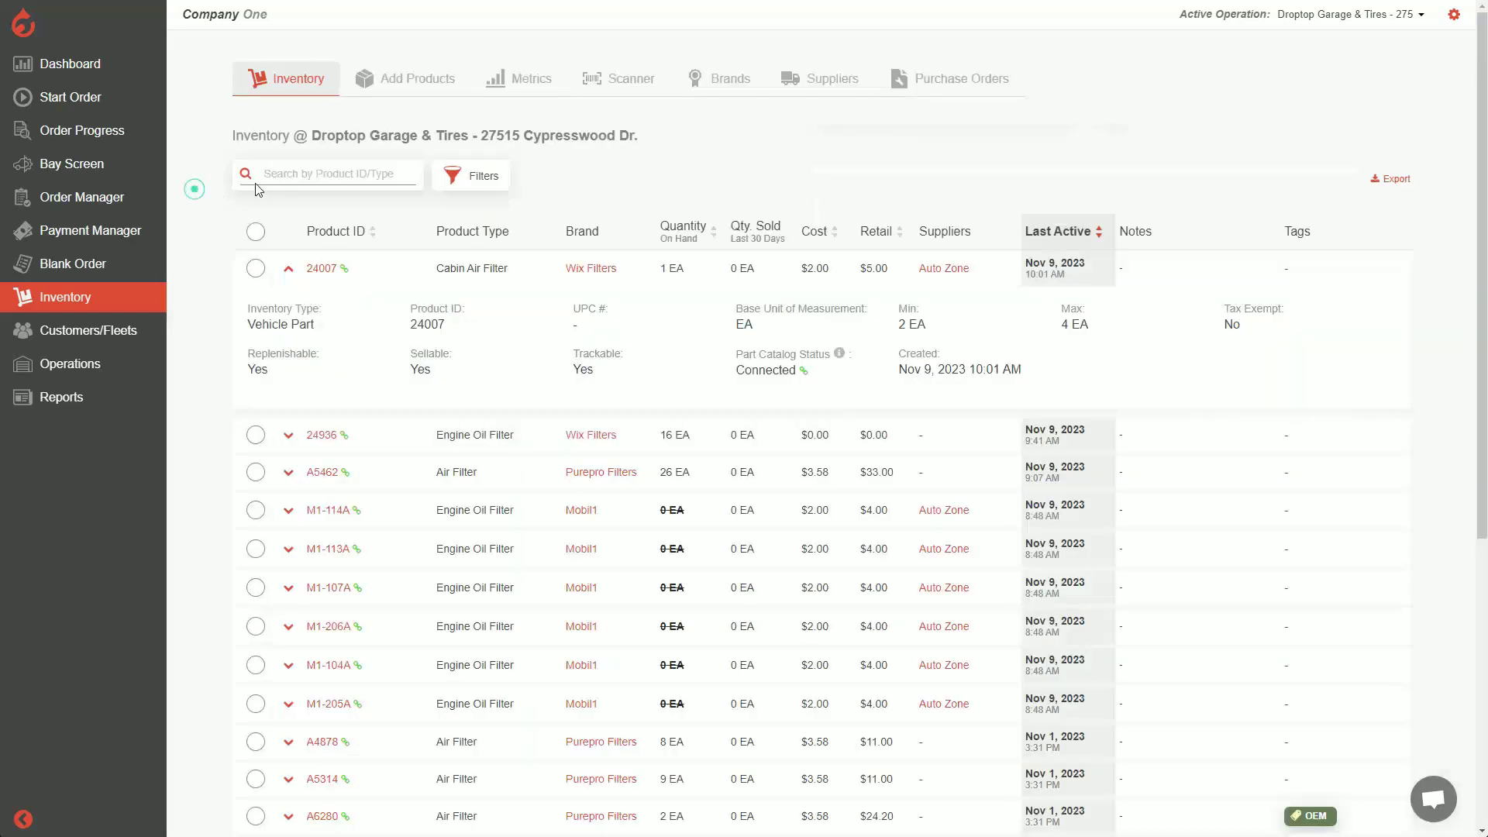
Start a new vehicle fluid product of type Engine Oil with viscosity 5w-30 and Full Synthetic formulation
click(402, 85)
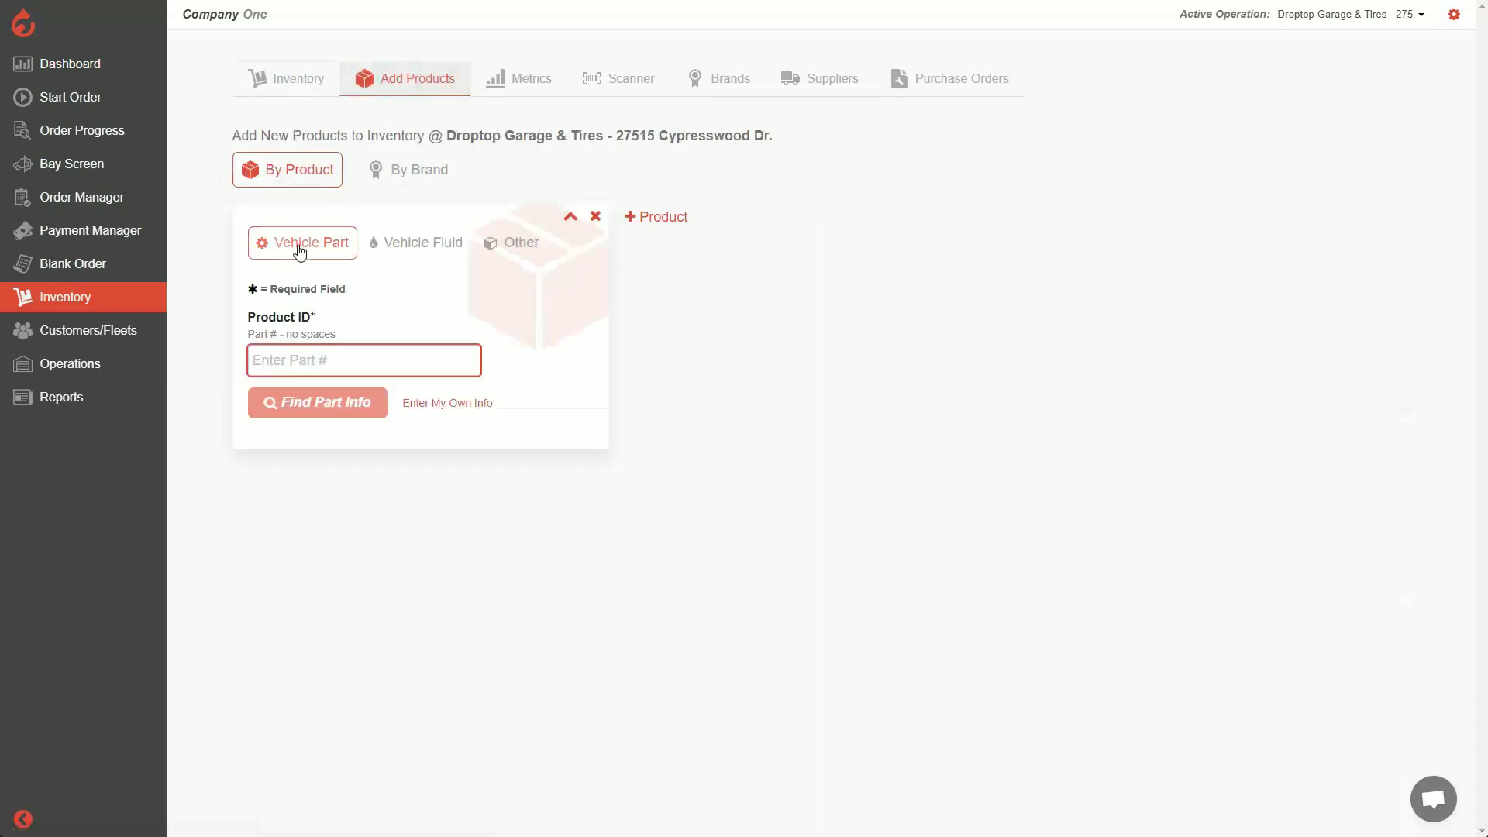
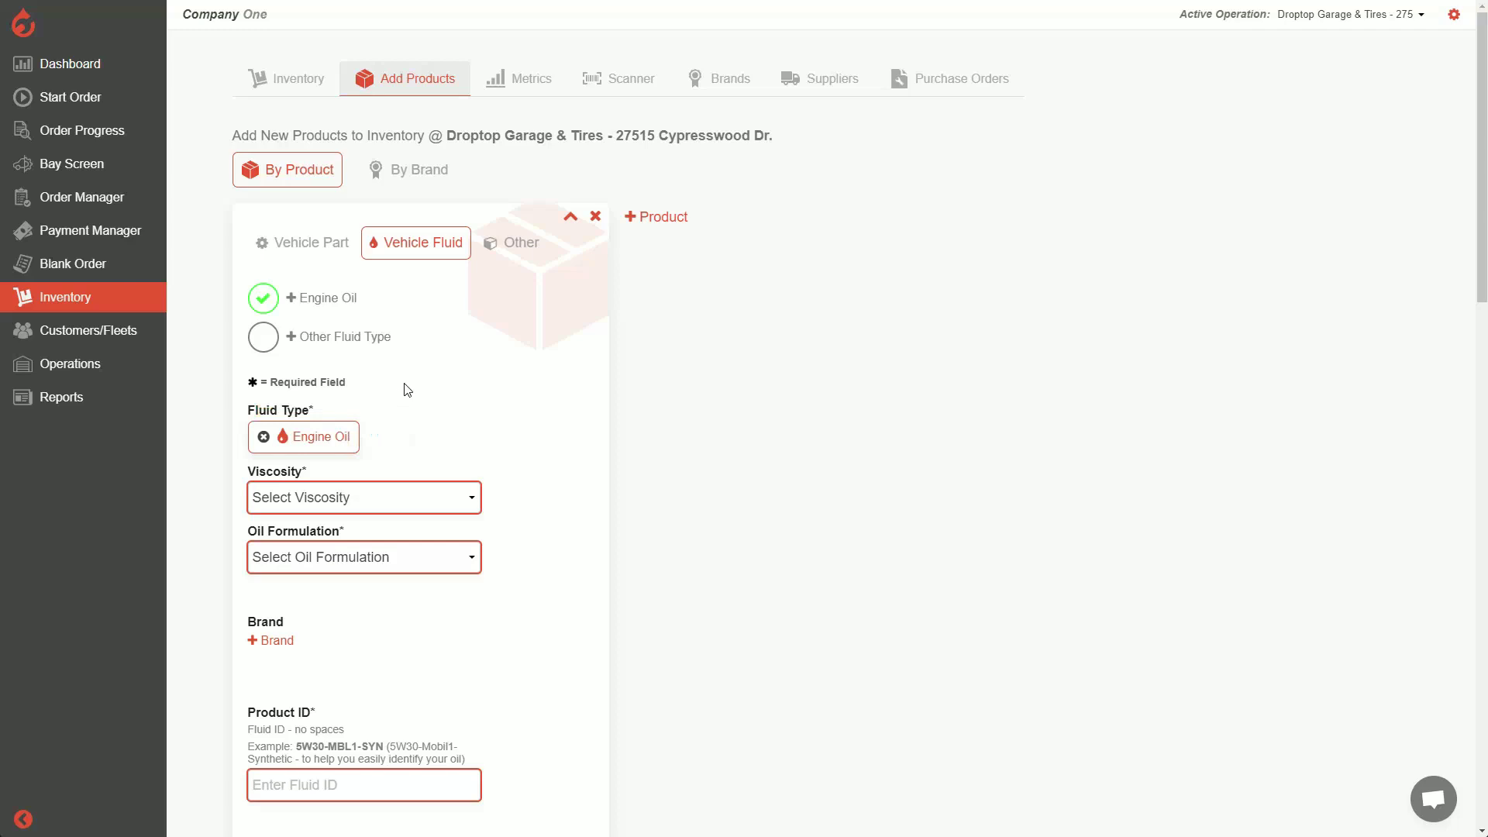
scroll(407, 389, down, 1)
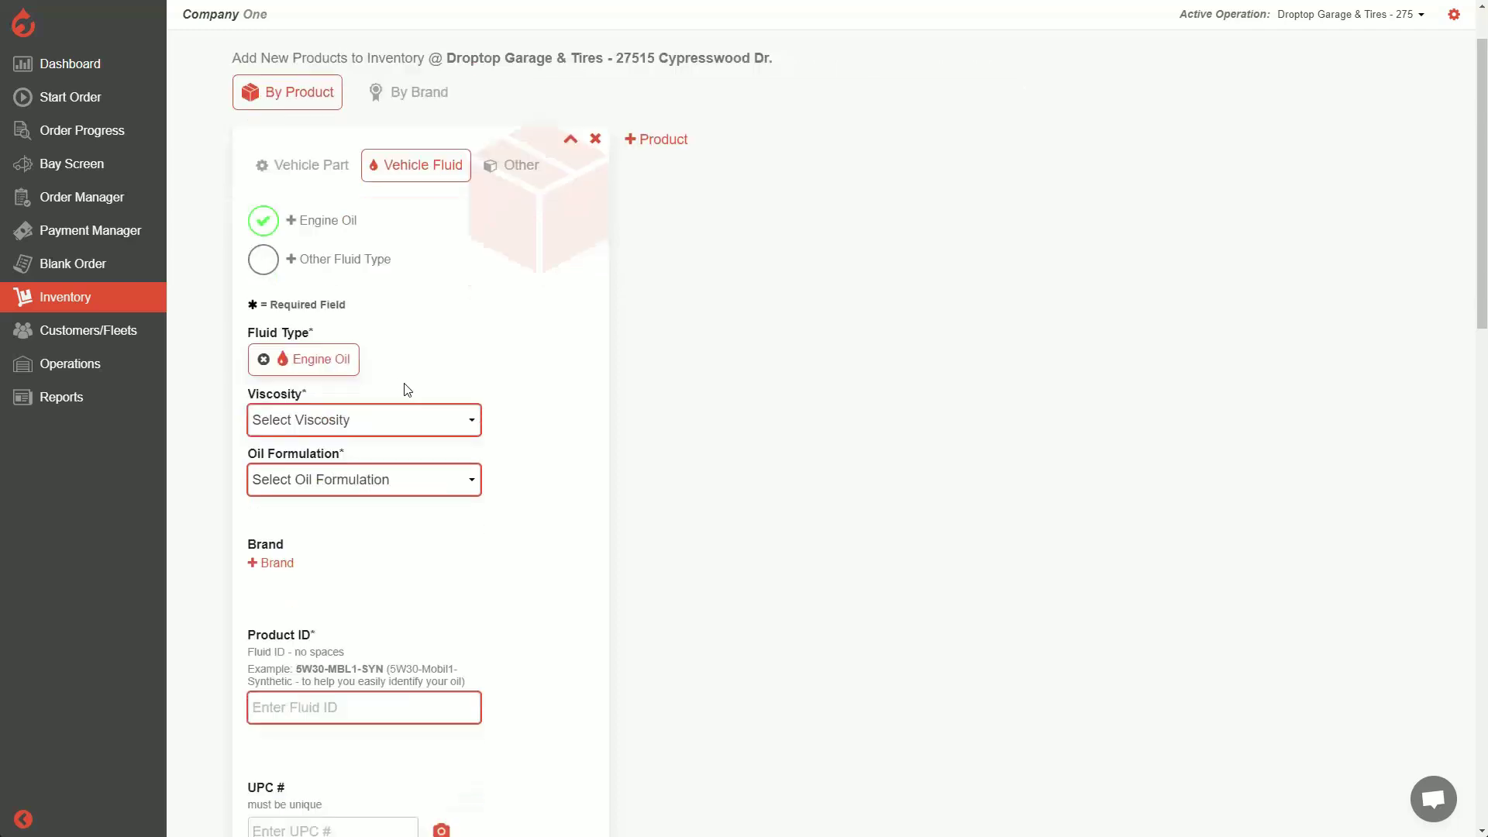
click(378, 424)
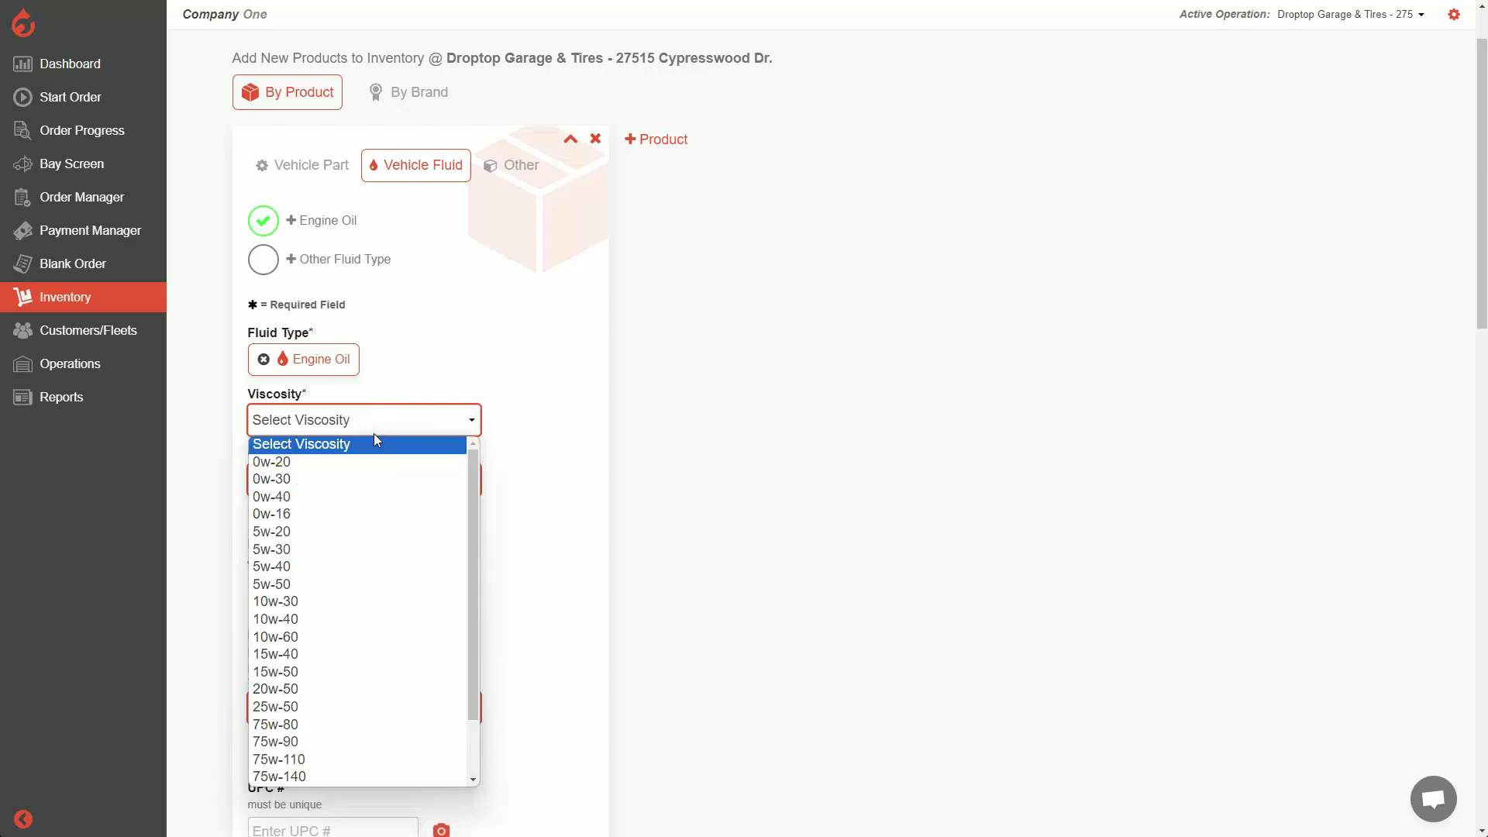
click(312, 549)
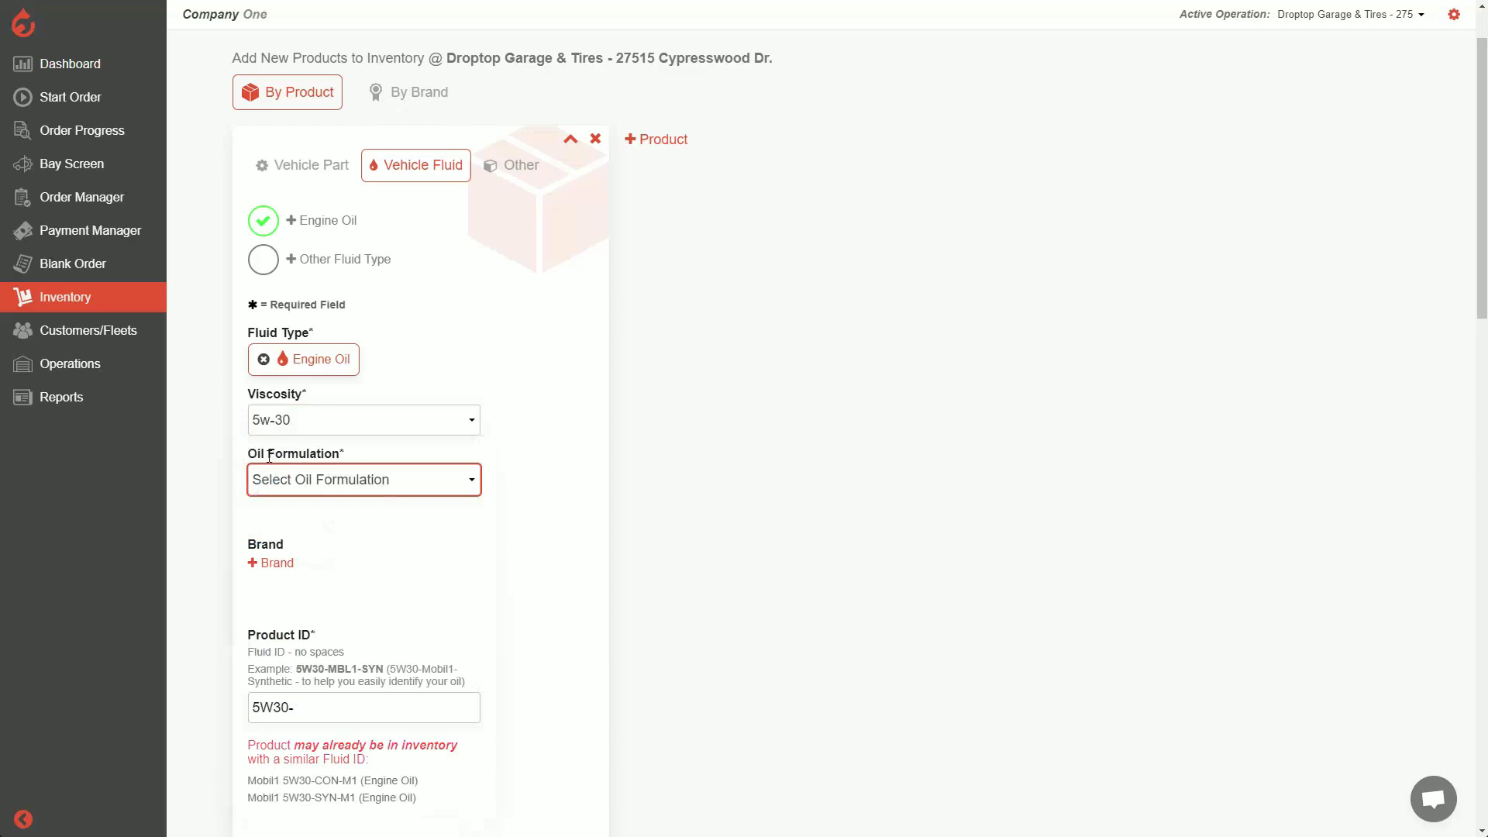
click(368, 485)
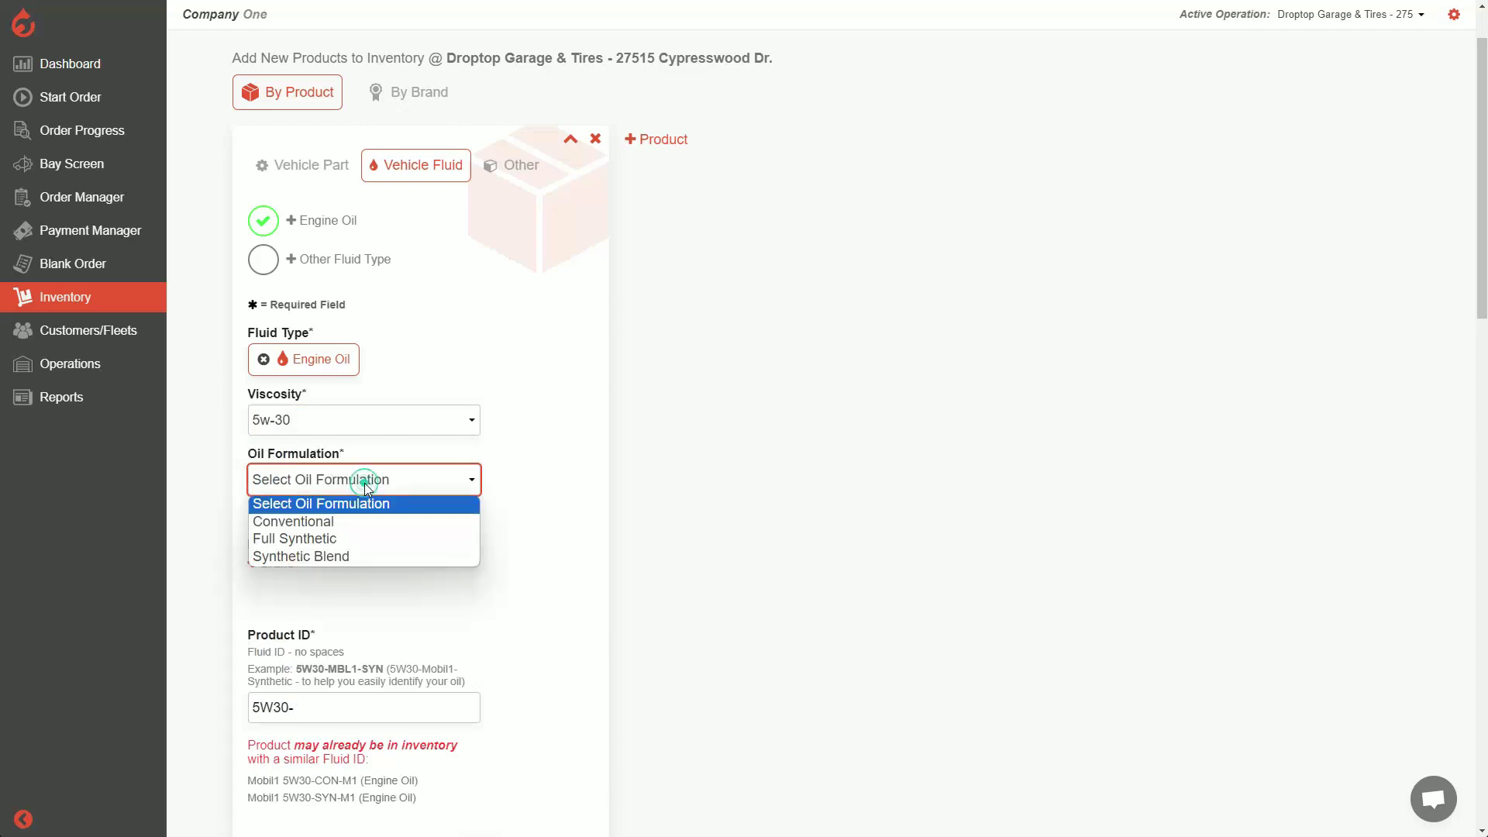
click(332, 540)
Search the available brands for "Mobil" and assign Mobil1 as the engine oil's brand
scroll(510, 456, down, 1)
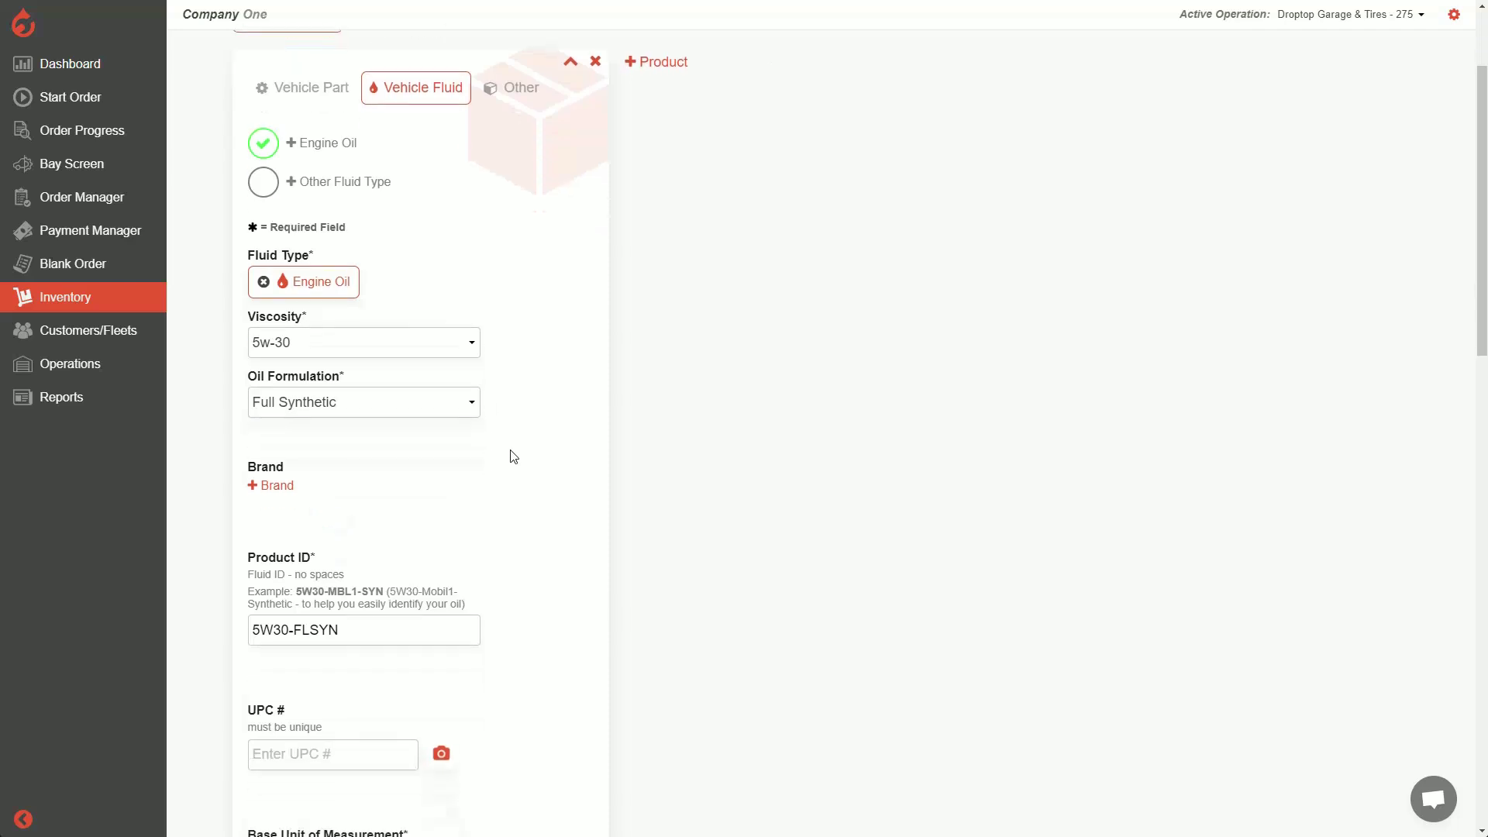
scroll(379, 475, down, 1)
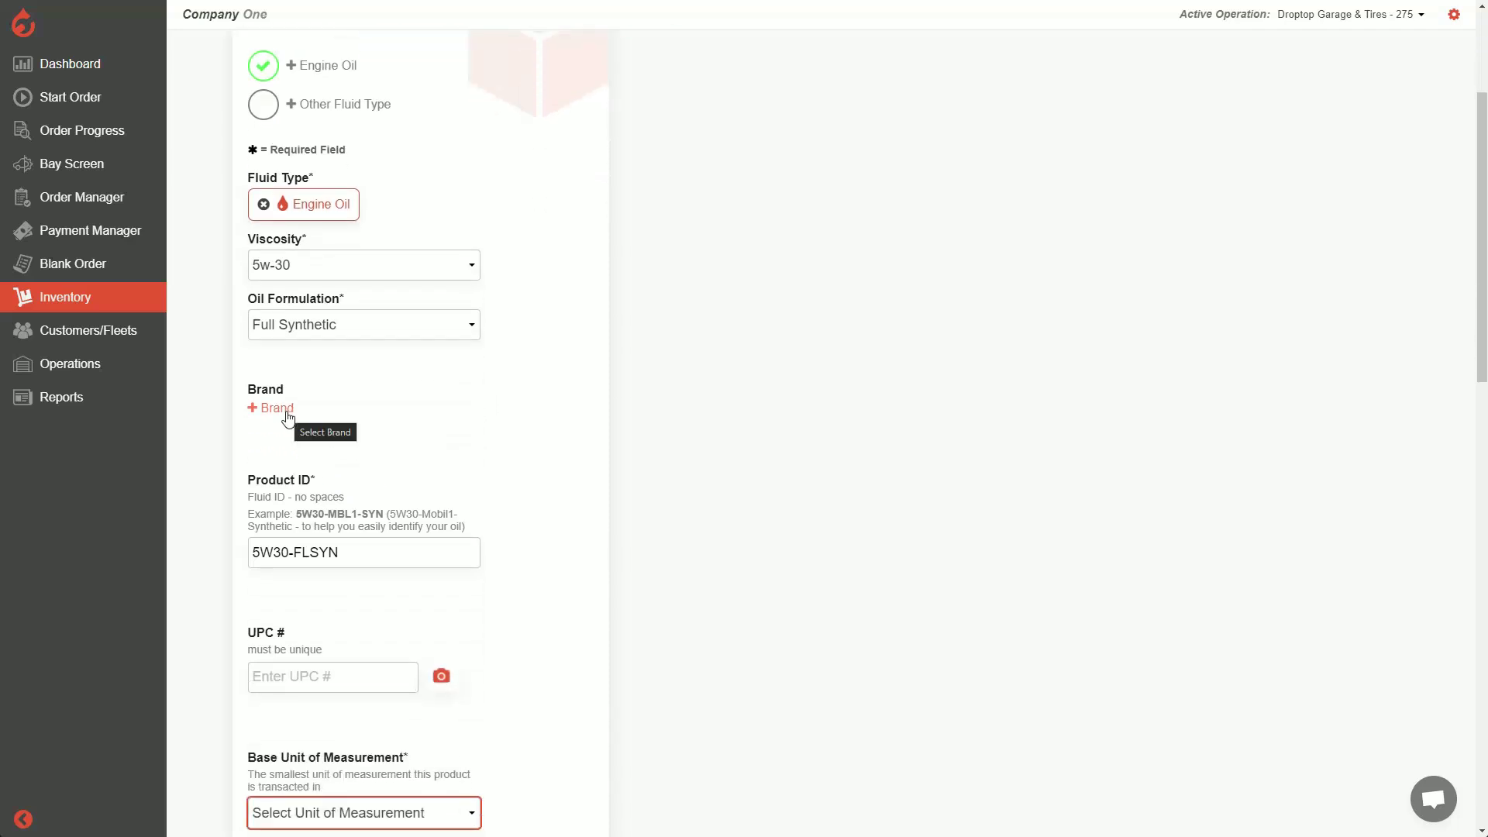
click(287, 418)
click(325, 427)
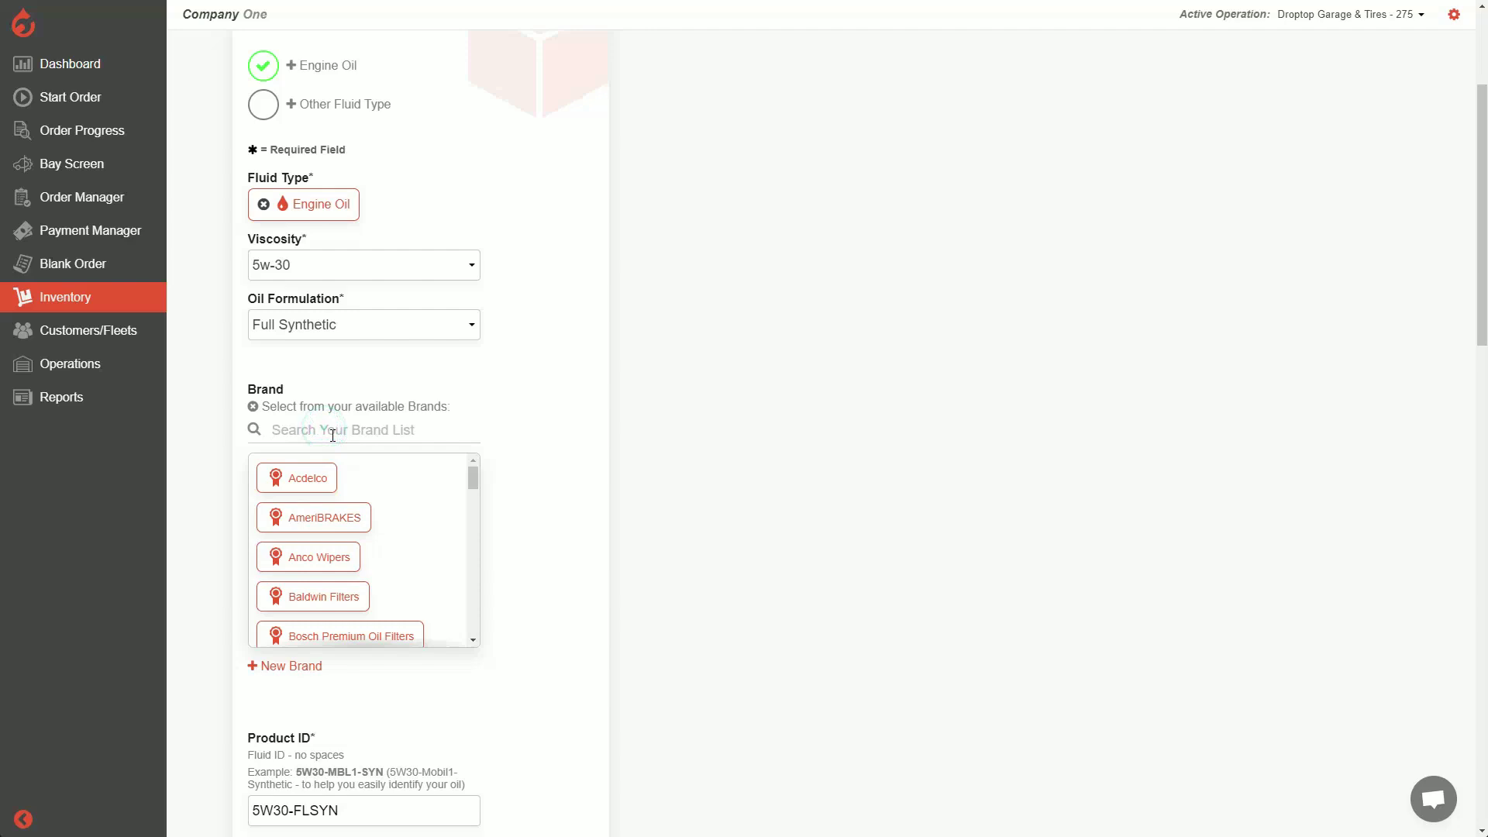
text(Mobil)
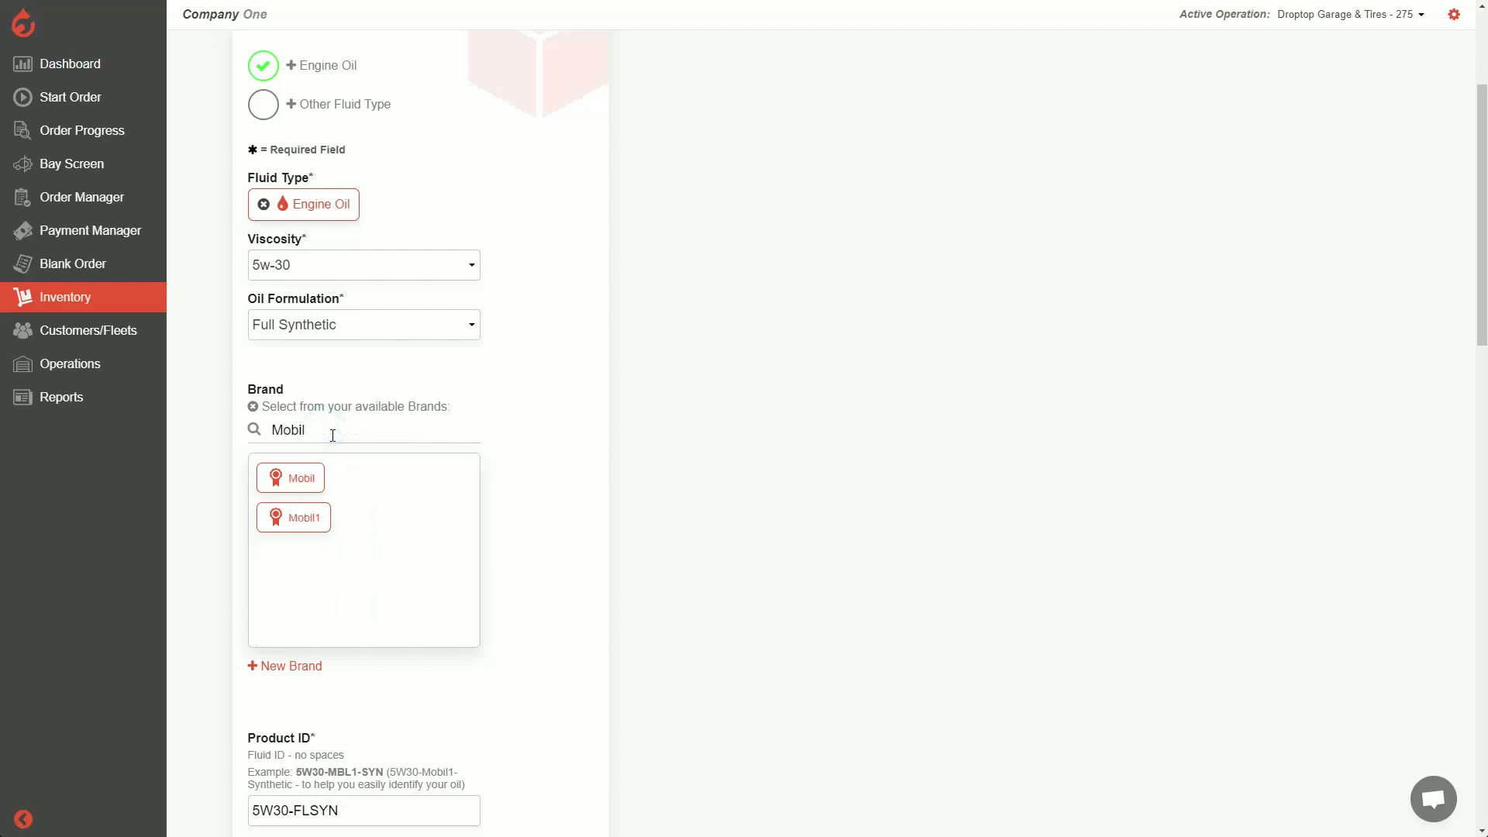
click(308, 520)
Try appending custom text to the engine oil's product ID and remove it again
scroll(493, 422, down, 1)
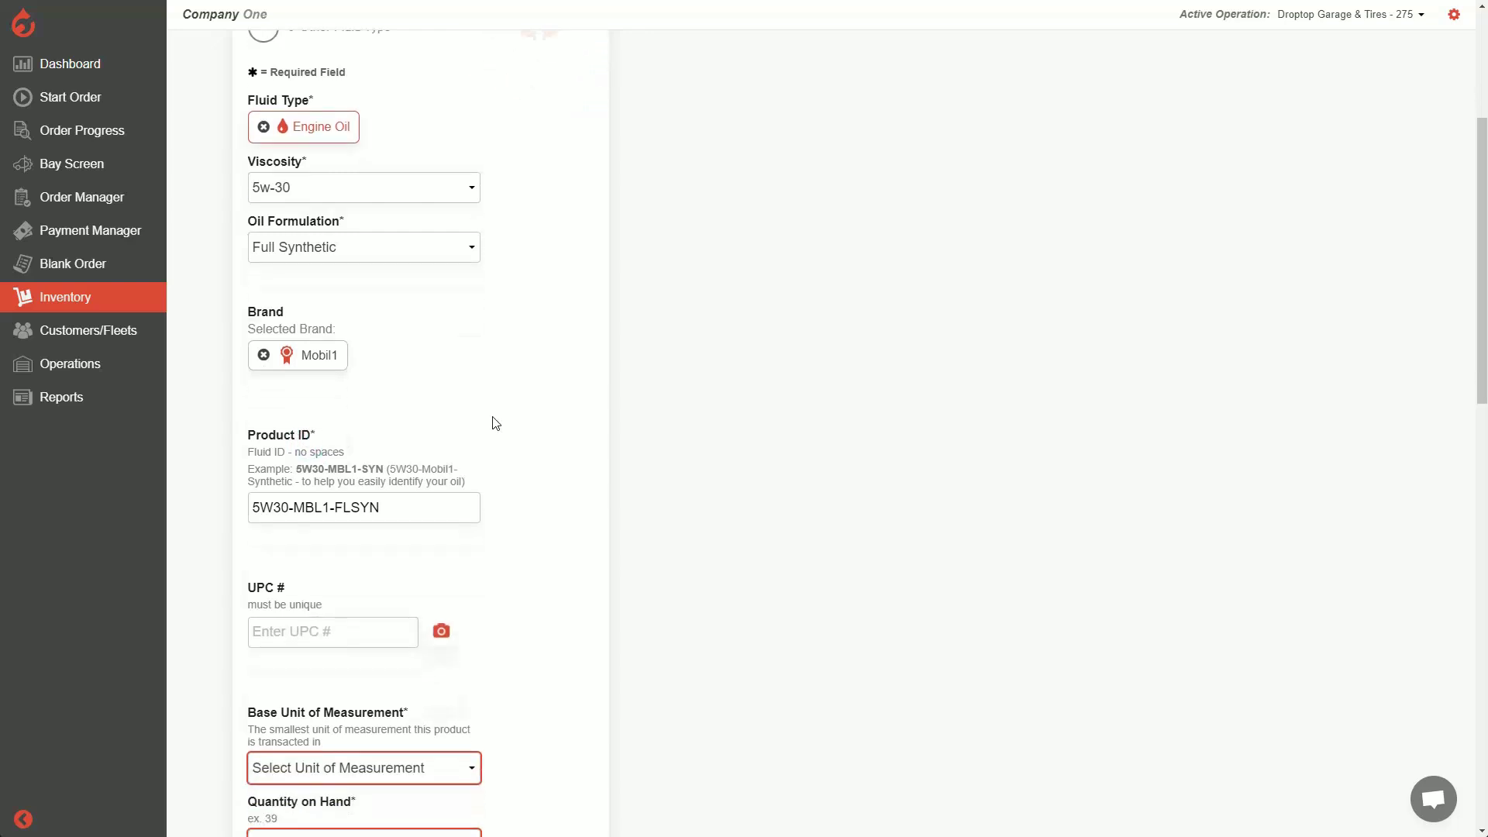
click(325, 434)
drag(257, 509, 385, 502)
click(399, 510)
double_click(309, 508)
click(338, 510)
double_click(341, 510)
click(403, 508)
text(asdasd)
key(BackSpace)
key(BackSpace)
Set the engine oil's base unit of measurement to QT (quarts) and its quantity on hand to 20
scroll(419, 506, down, 4)
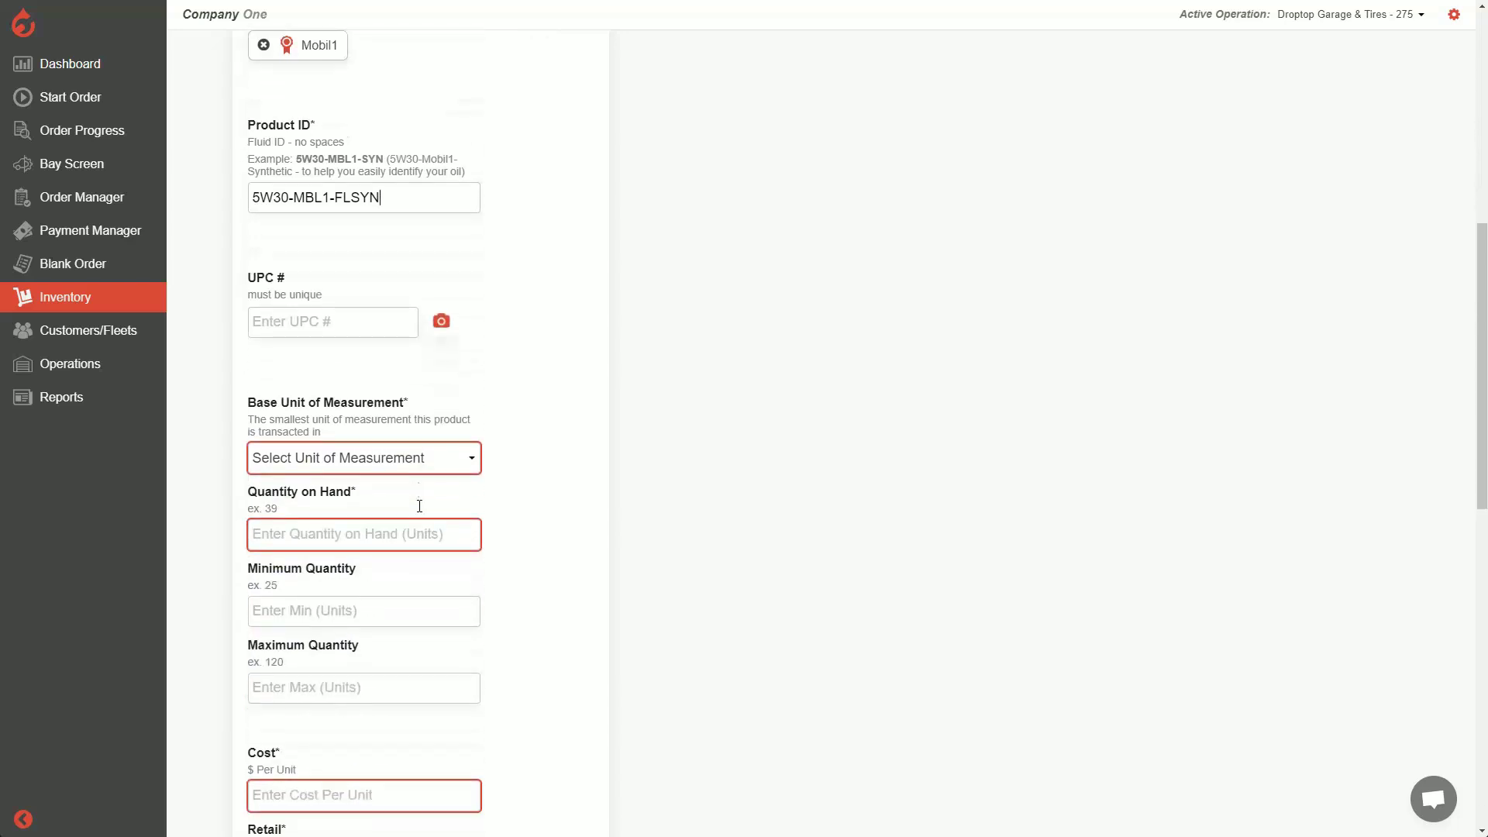
scroll(394, 451, down, 1)
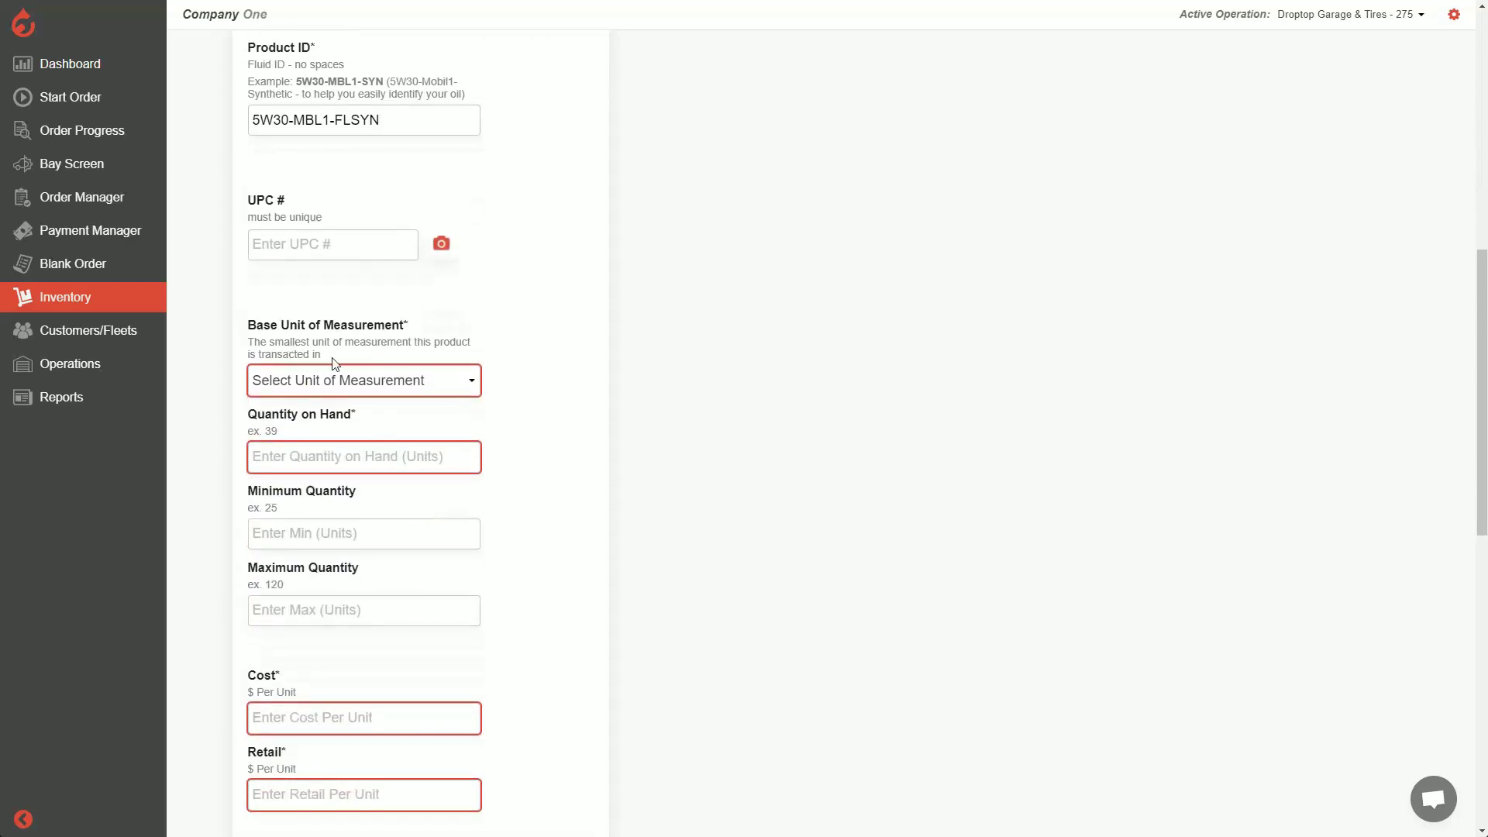
click(429, 382)
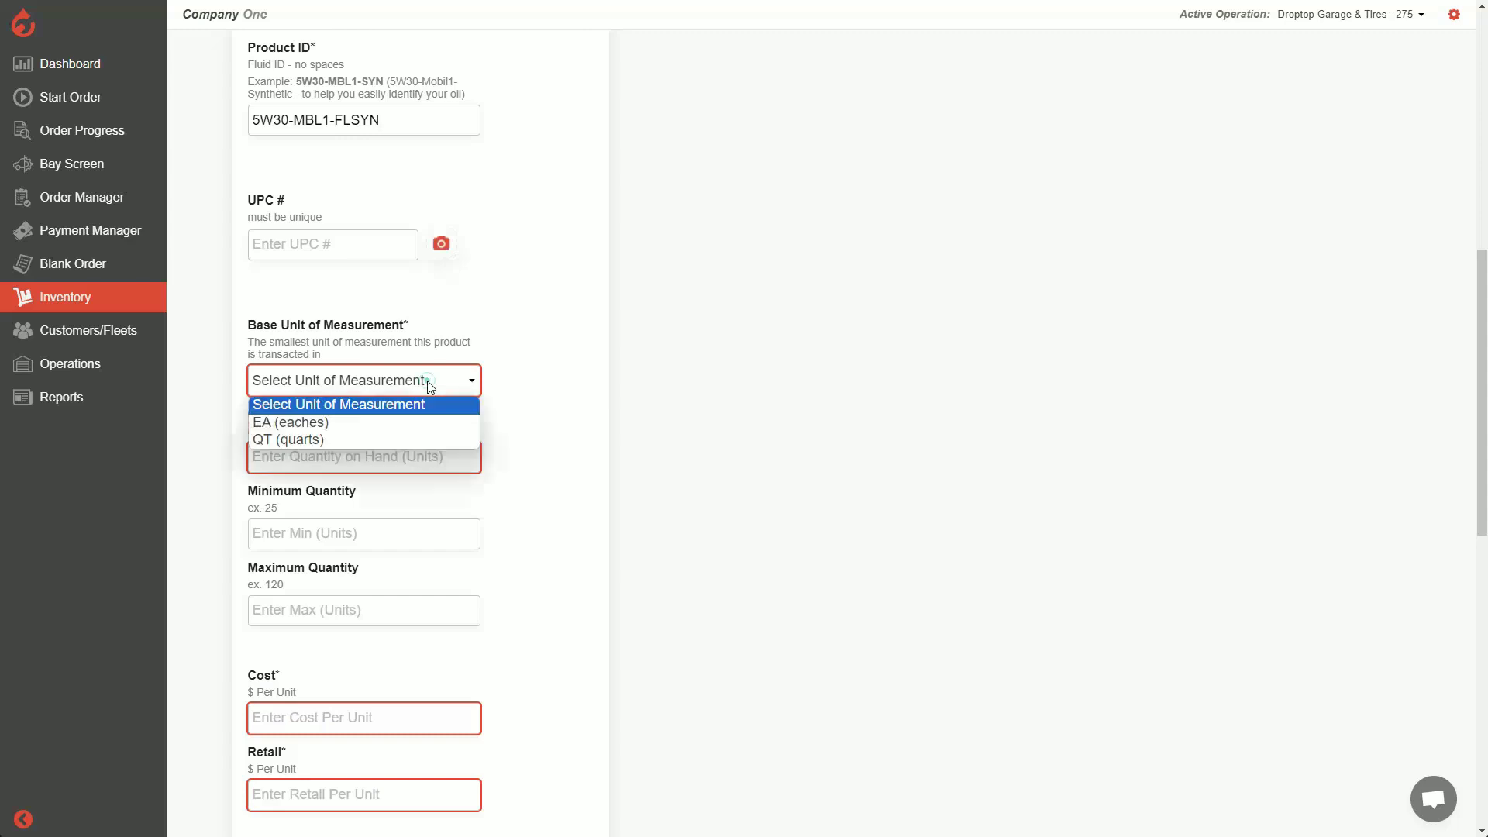
click(331, 441)
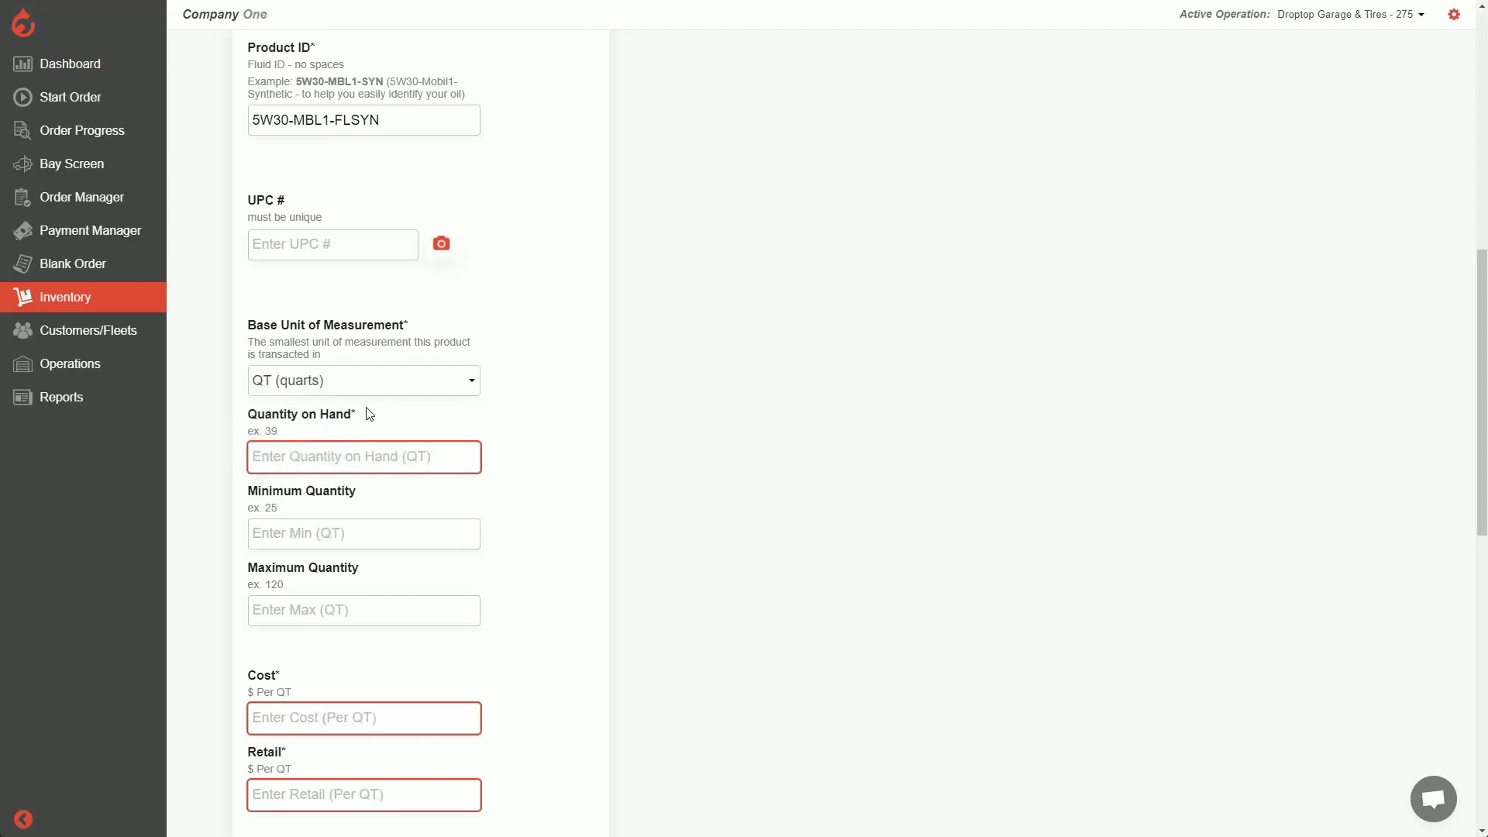
scroll(355, 425, down, 1)
click(350, 380)
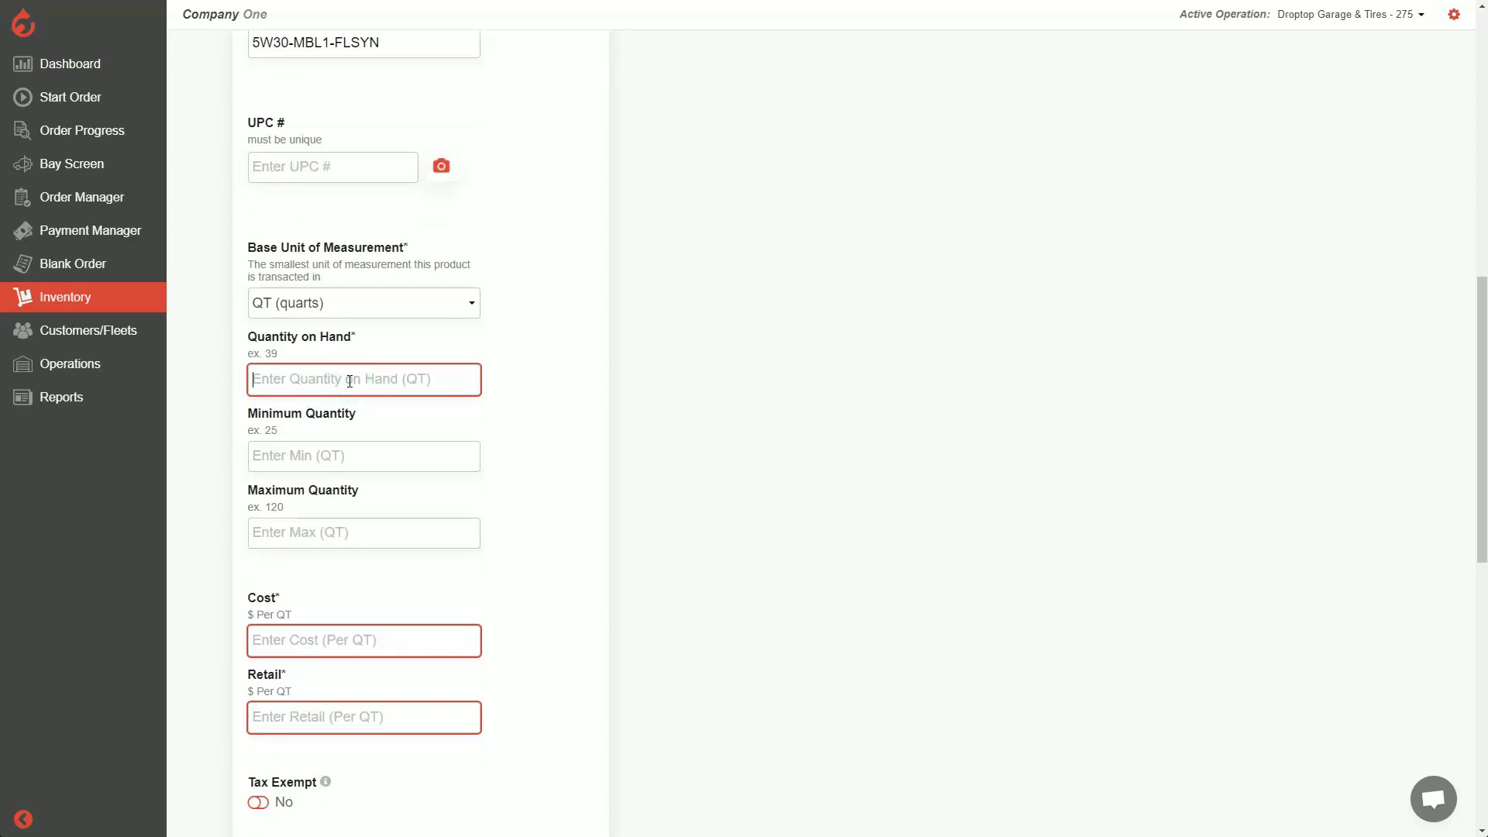
text(20)
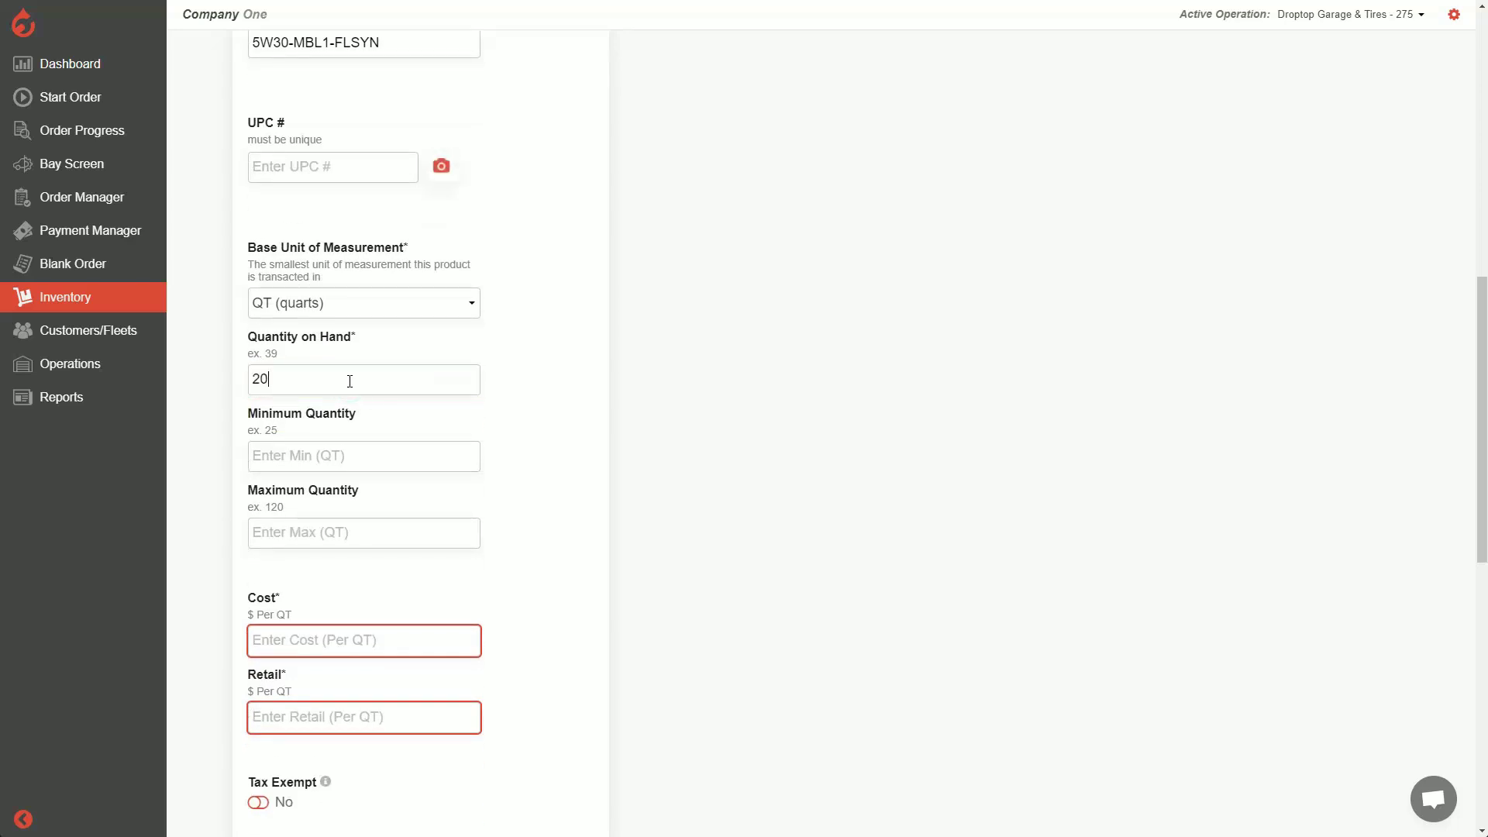
click(503, 385)
Set the engine oil's cost to $2 and its retail price to $5 per quart
scroll(409, 358, down, 2)
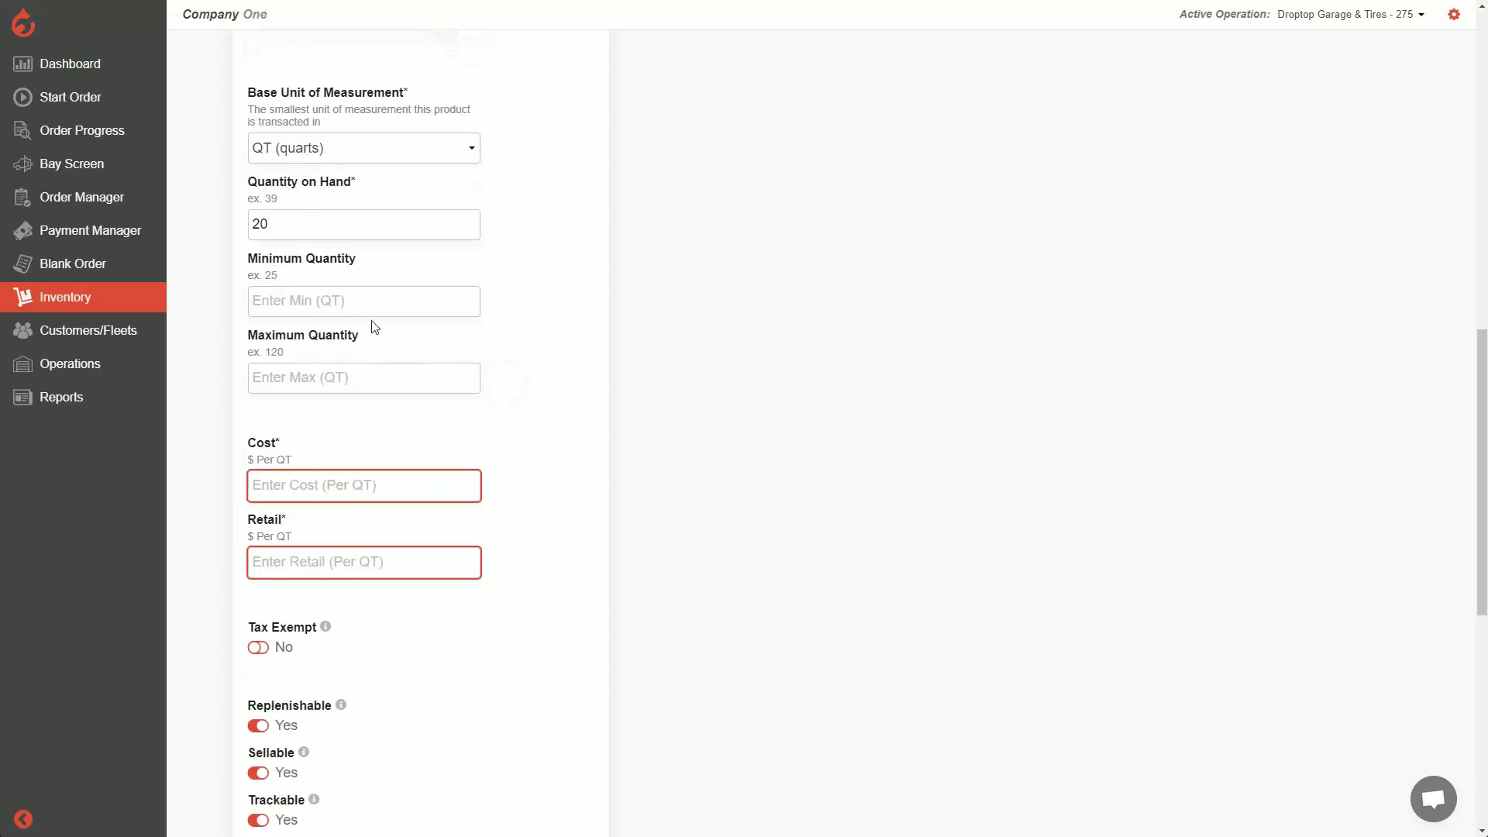
scroll(388, 324, down, 1)
click(340, 417)
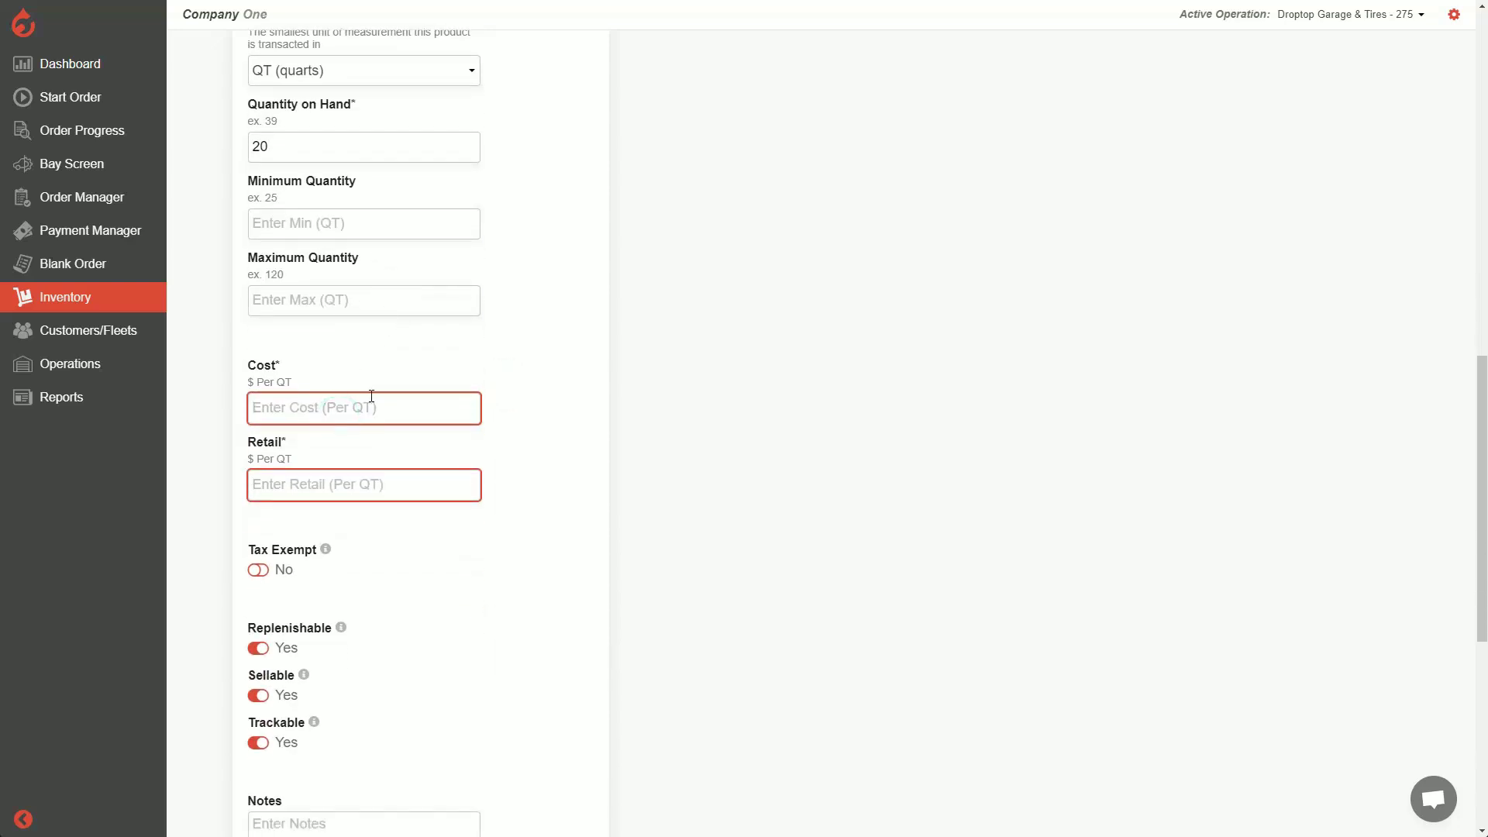
text(2)
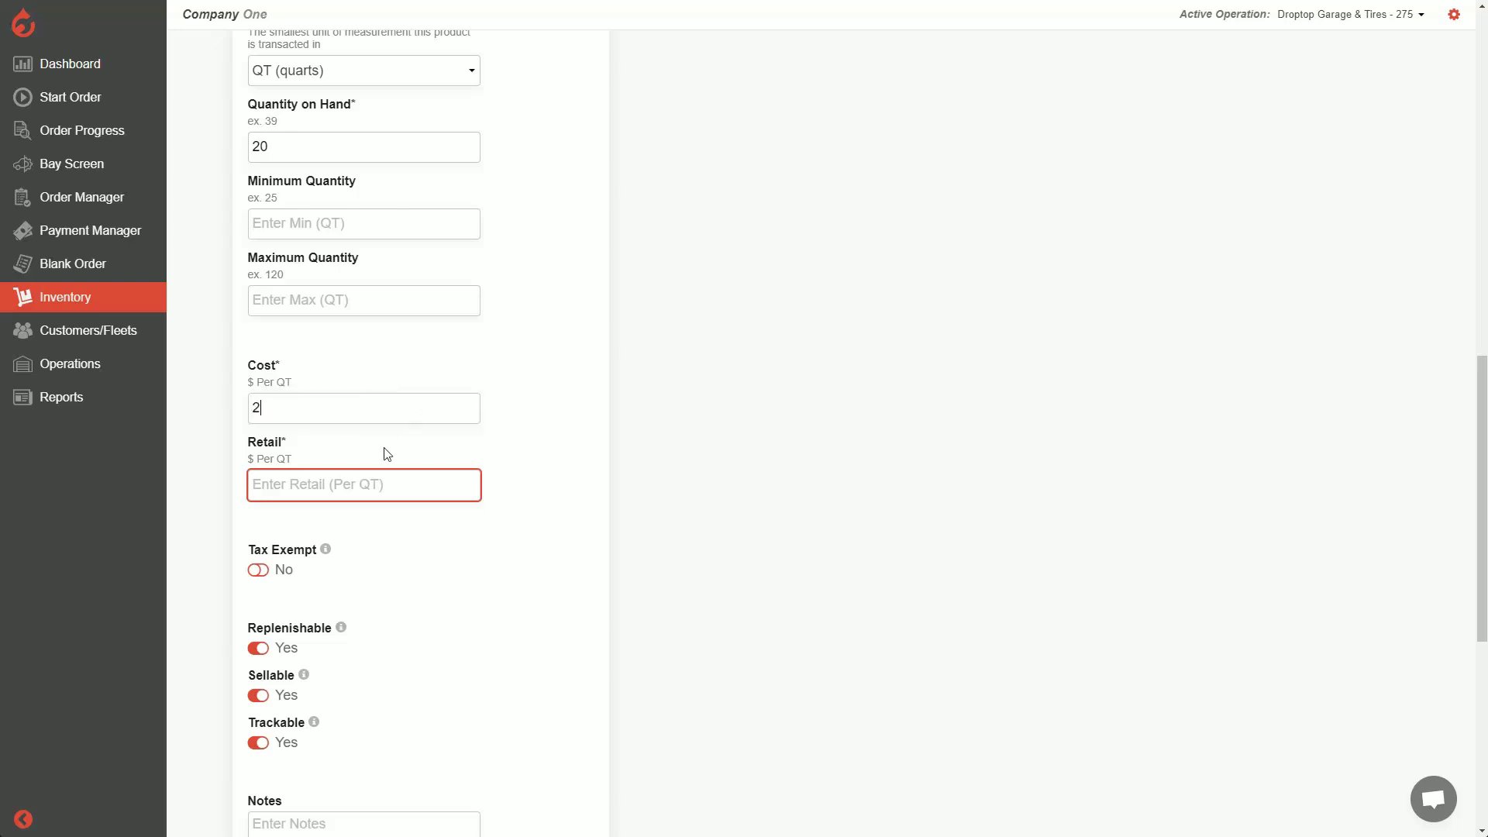
text(5)
click(518, 396)
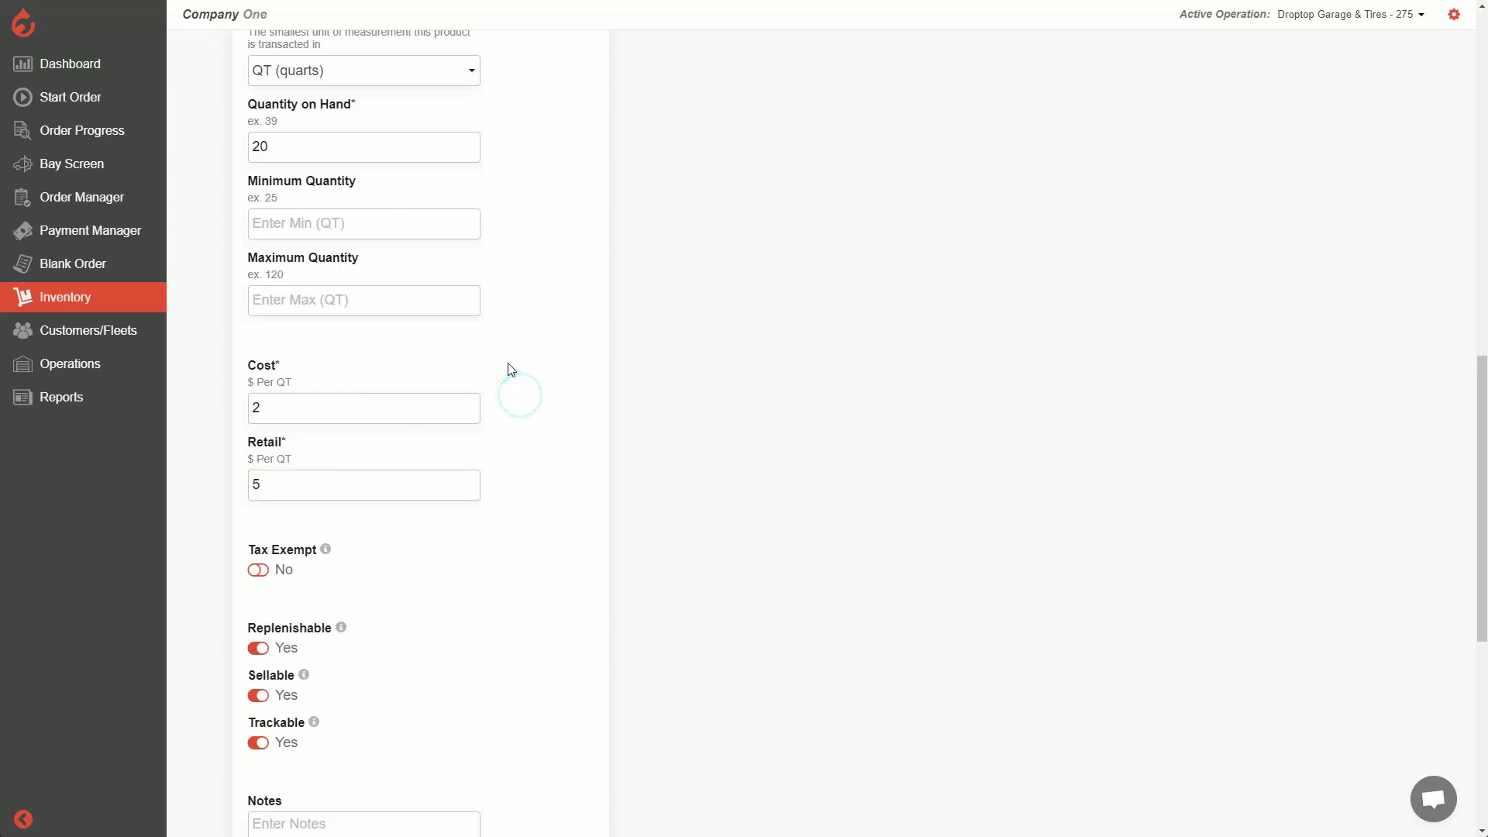
Add Auto Zone as the engine oil's supplier and save the product to inventory
scroll(512, 370, down, 7)
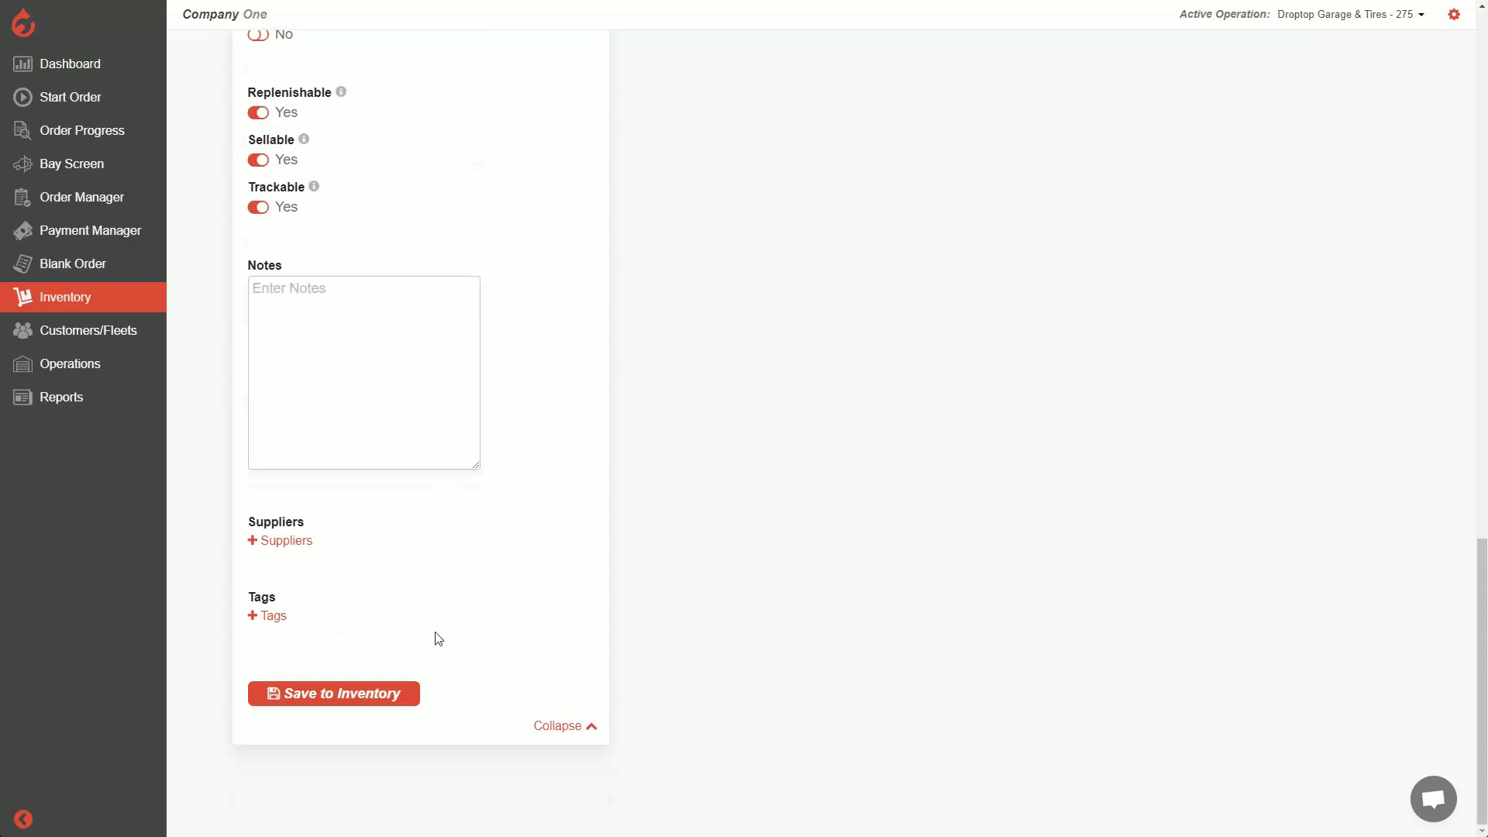
click(284, 541)
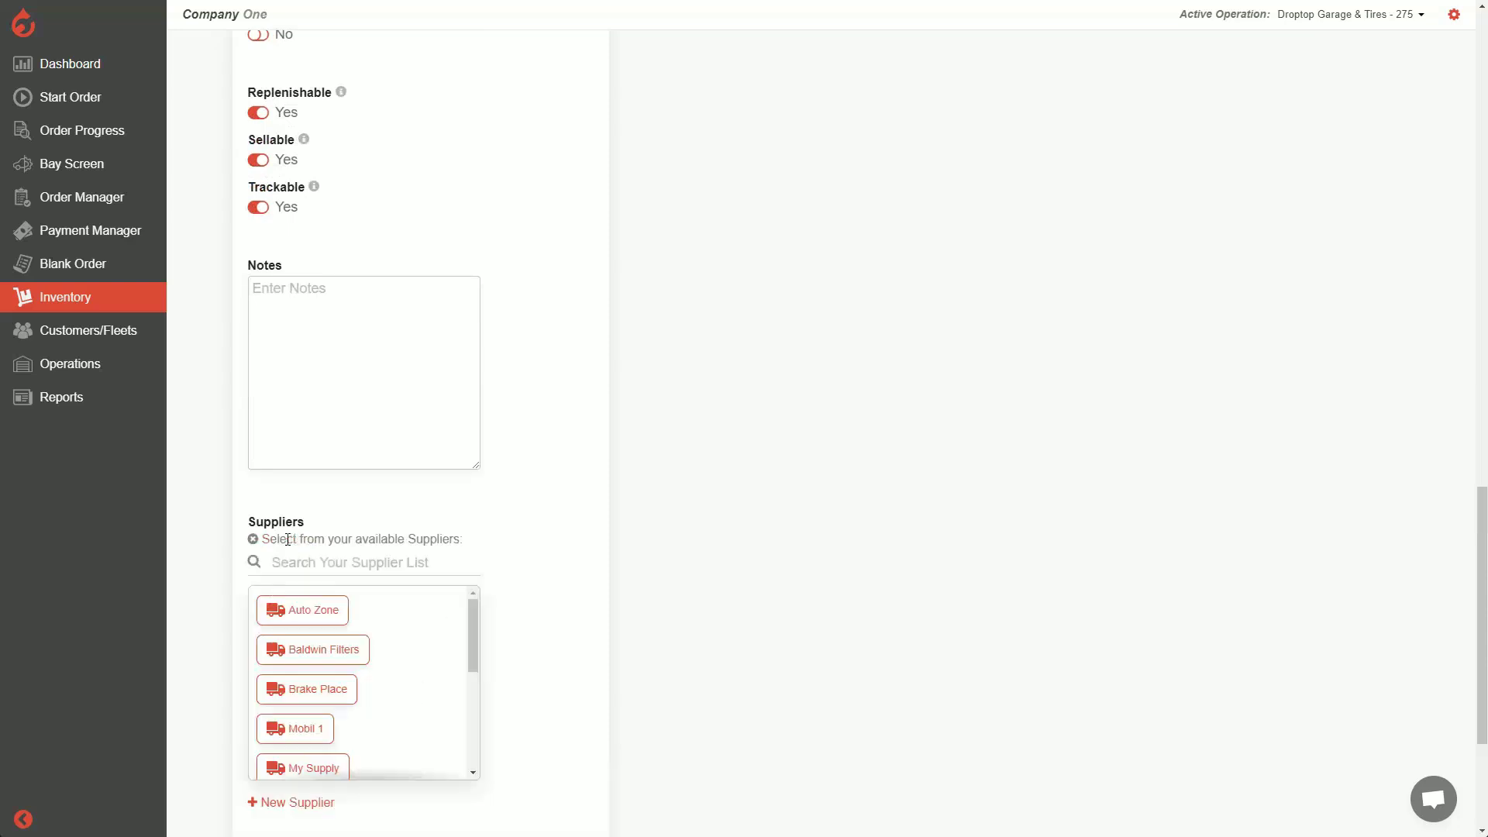
scroll(364, 540, down, 1)
click(346, 539)
click(541, 488)
scroll(465, 562, down, 2)
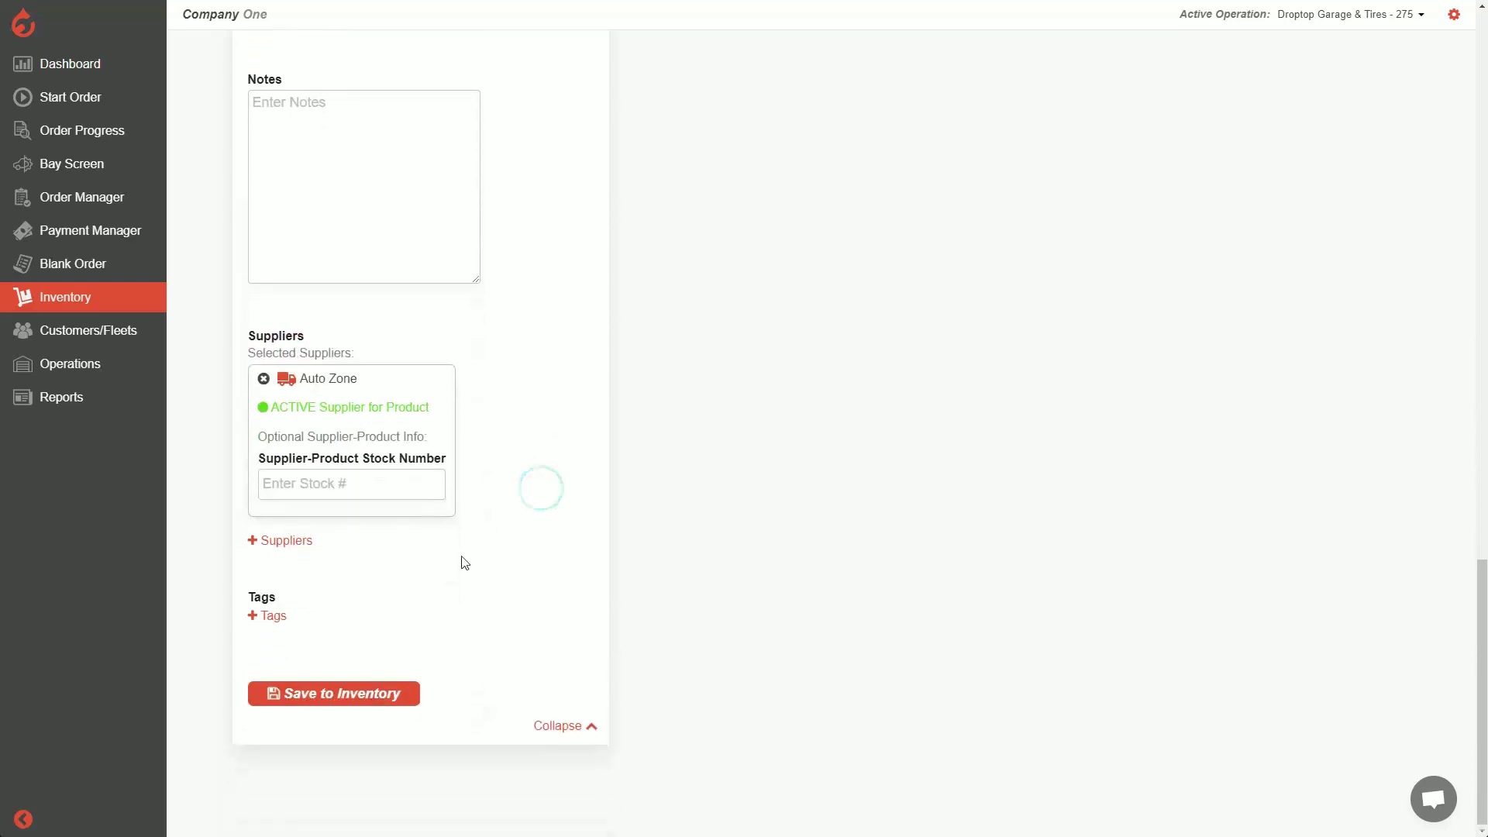
click(375, 693)
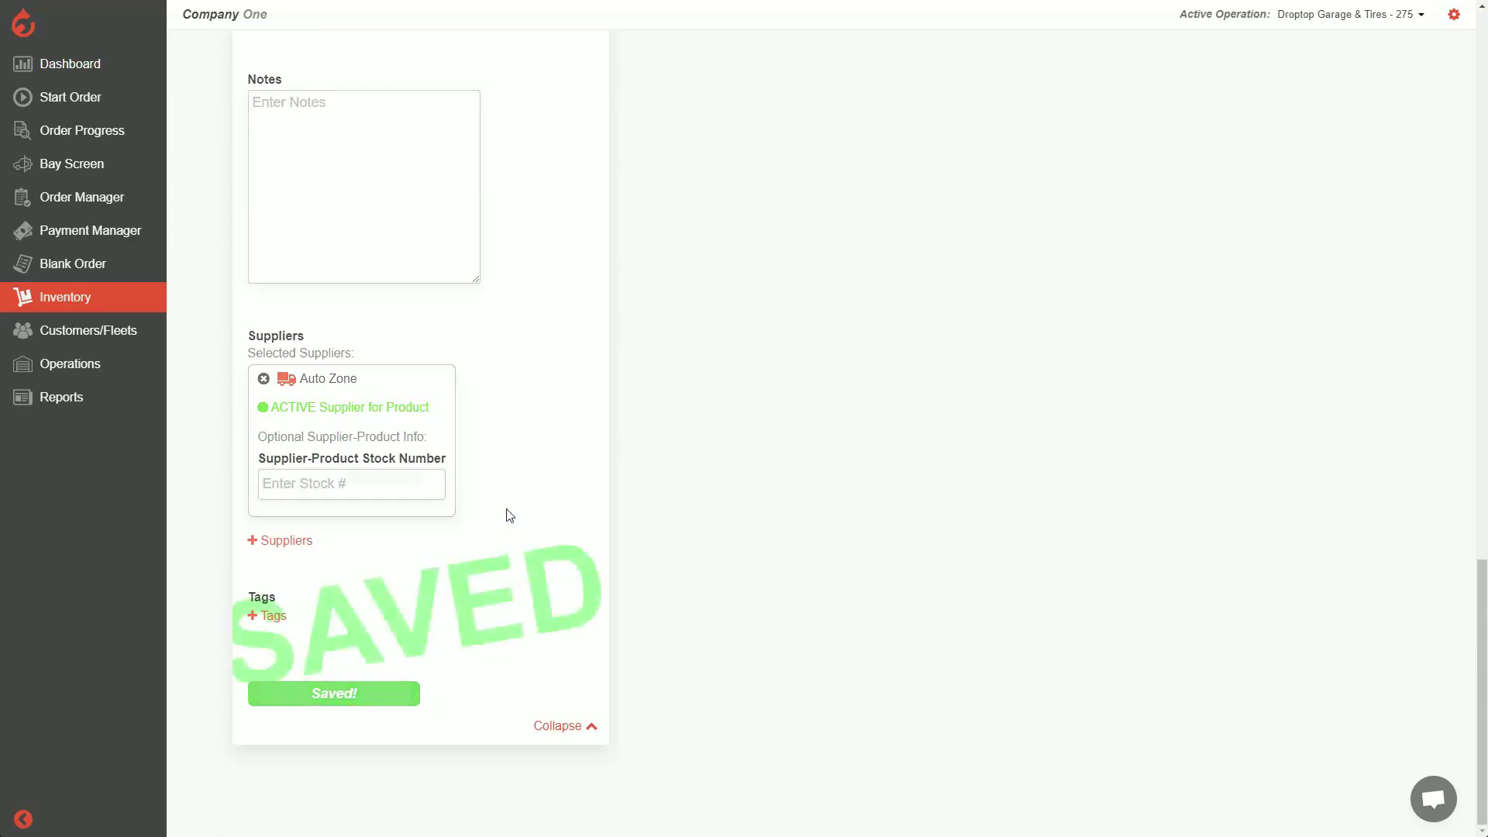
Add two more blank product forms beside the saved engine oil, switch one to Vehicle Fluid, and remove both
scroll(509, 516, up, 10)
scroll(516, 384, up, 5)
click(645, 217)
click(1048, 217)
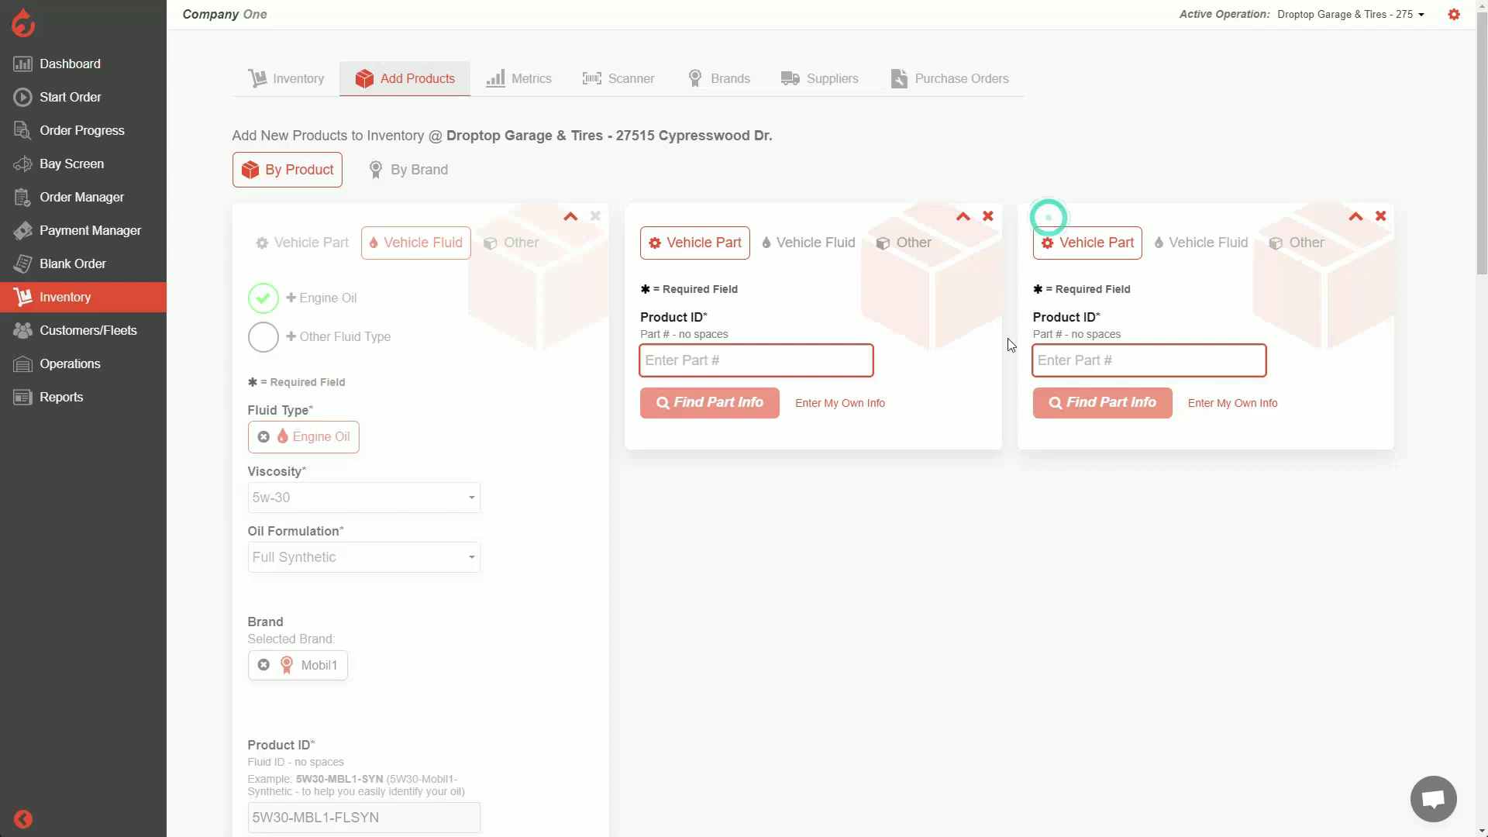
click(814, 243)
click(990, 217)
click(989, 217)
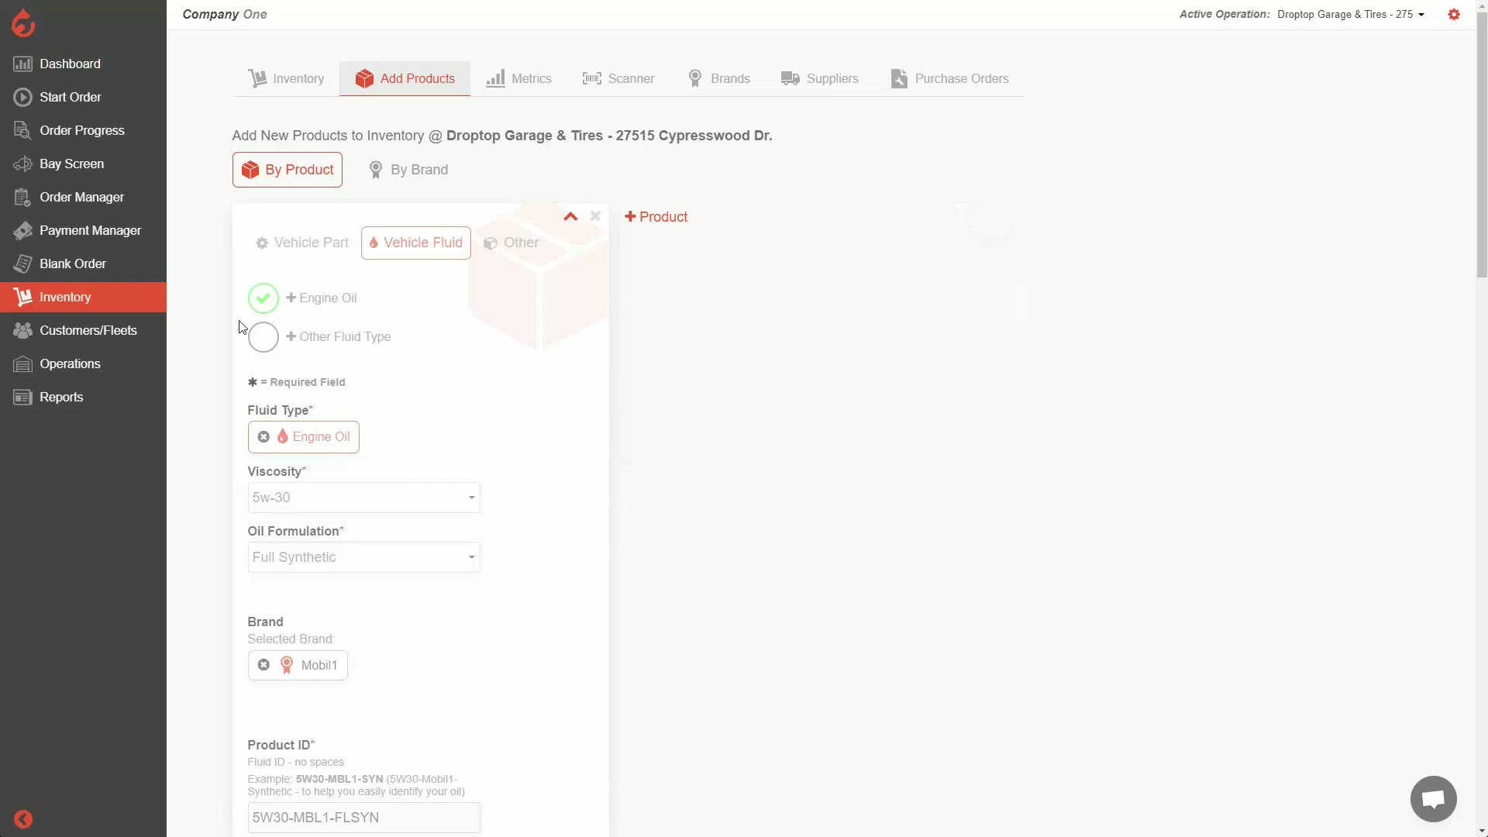
Check the inventory list for the new engine oil, and look through the brands available for adding products by brand
click(69, 301)
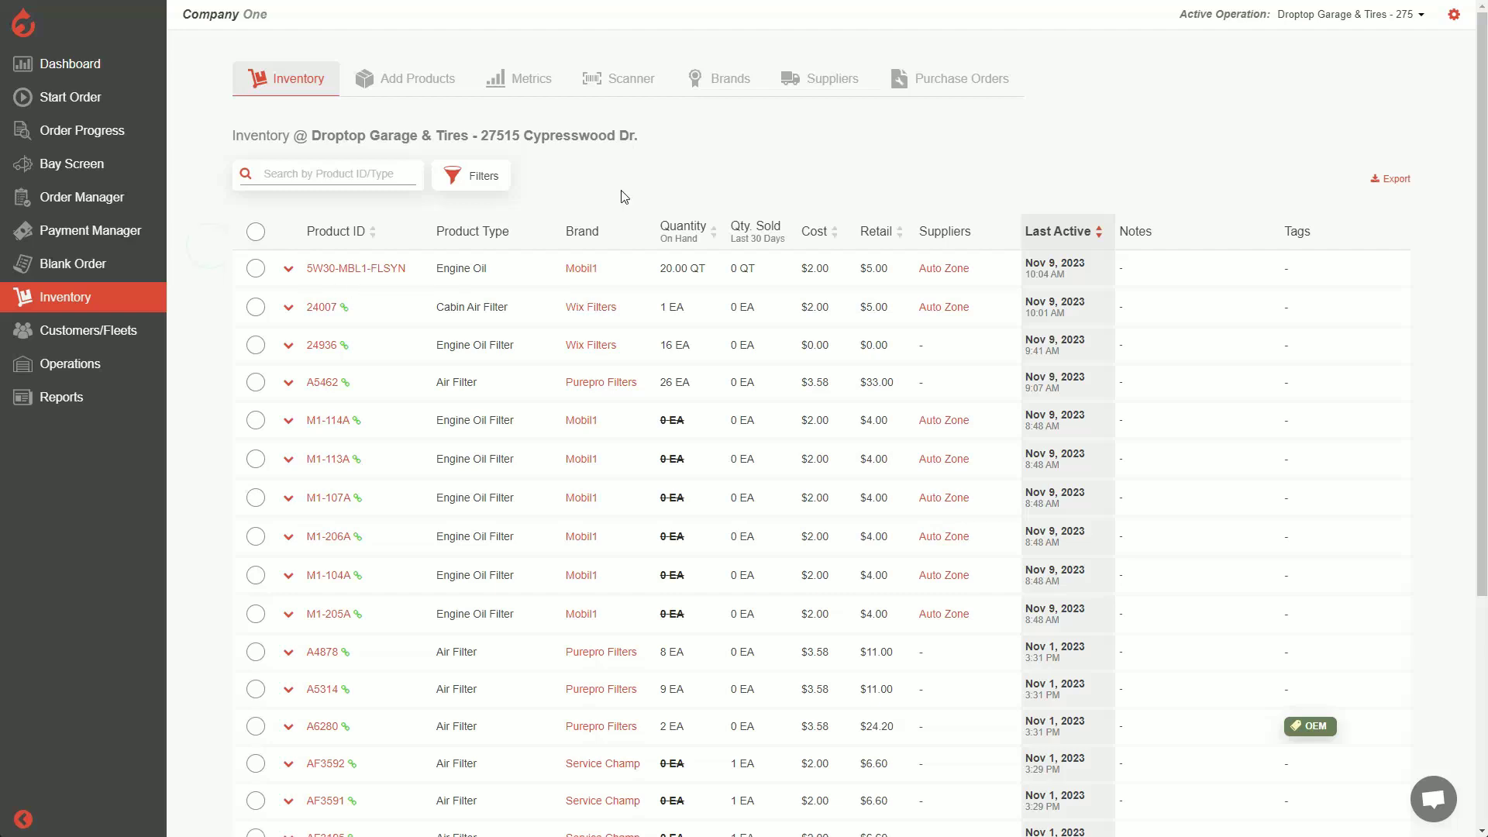
click(417, 80)
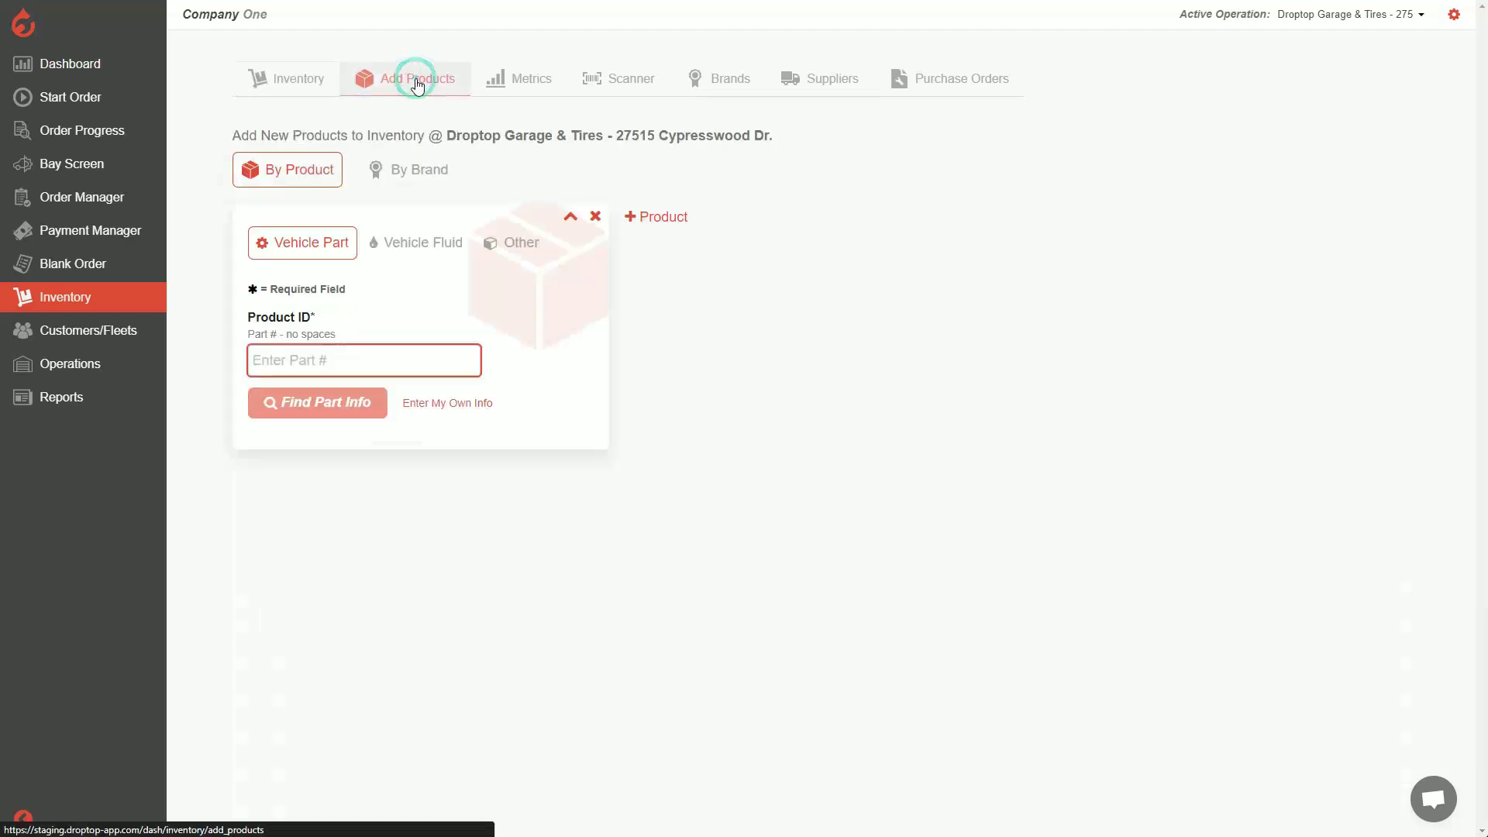
click(413, 172)
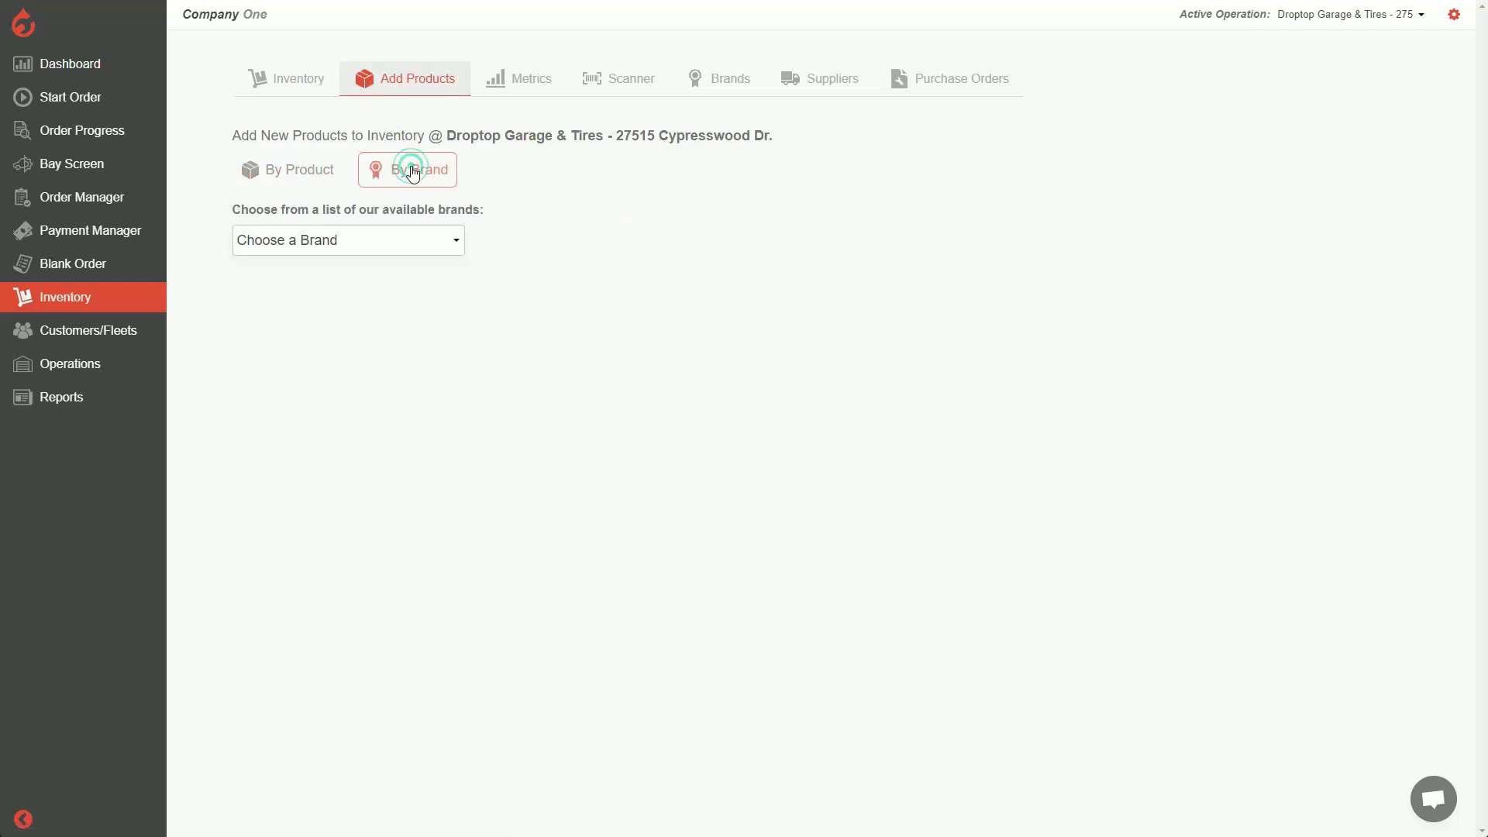
click(380, 240)
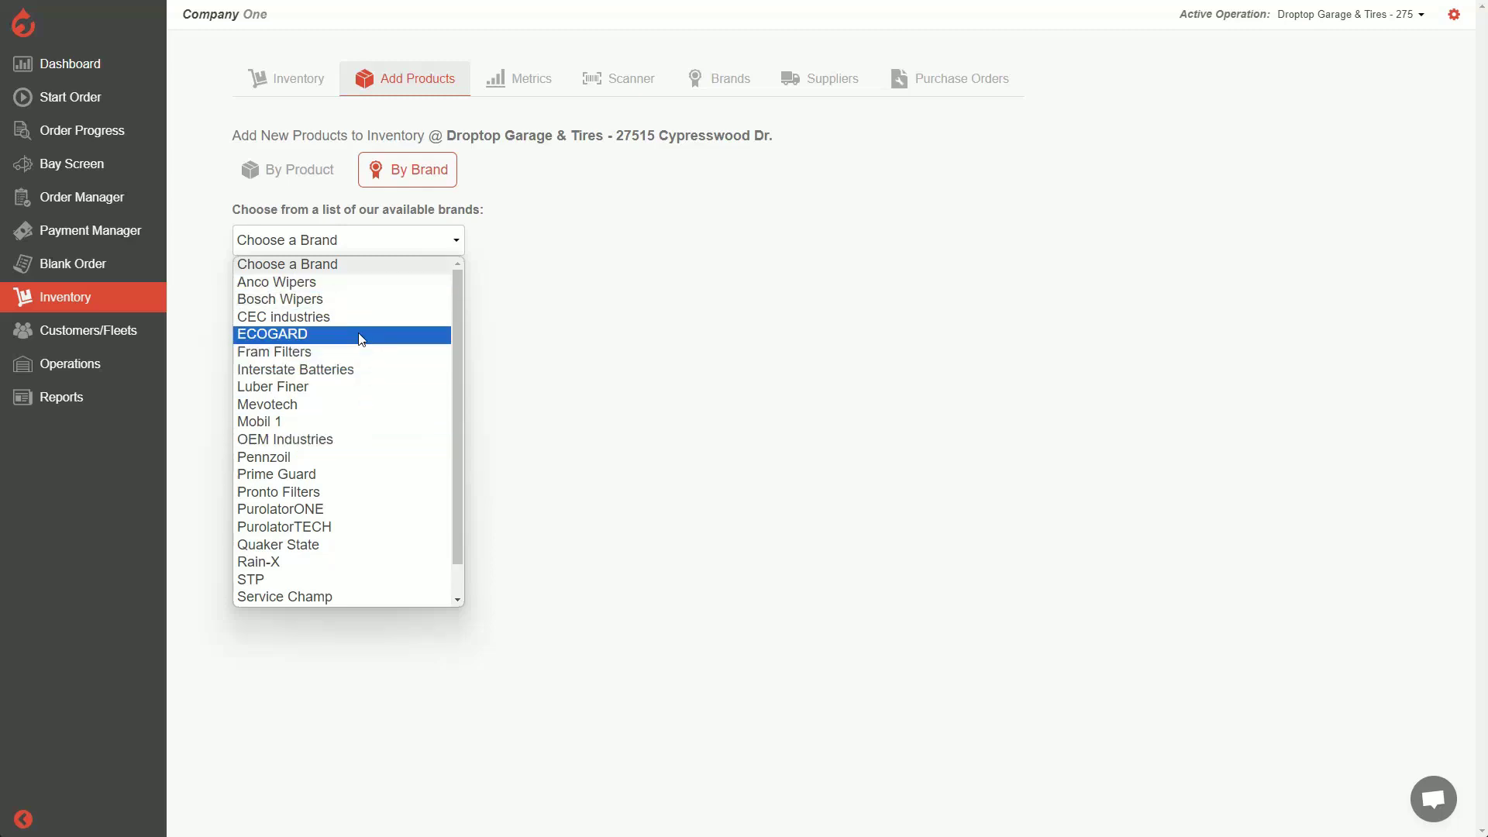
scroll(360, 336, down, 1)
scroll(366, 329, up, 1)
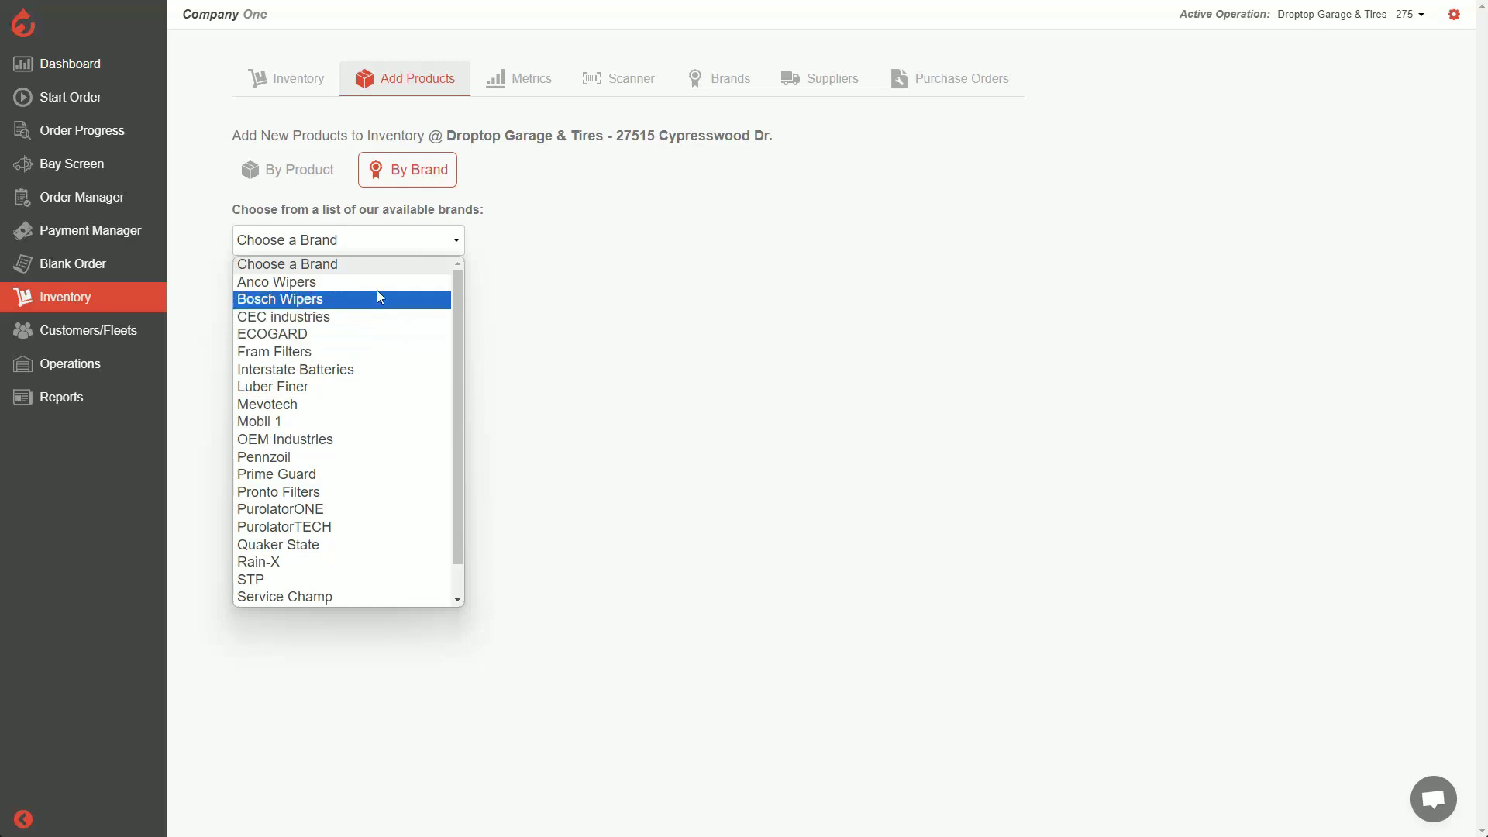
click(431, 256)
Switch to adding products individually by part number, and return to adding them by brand
click(290, 172)
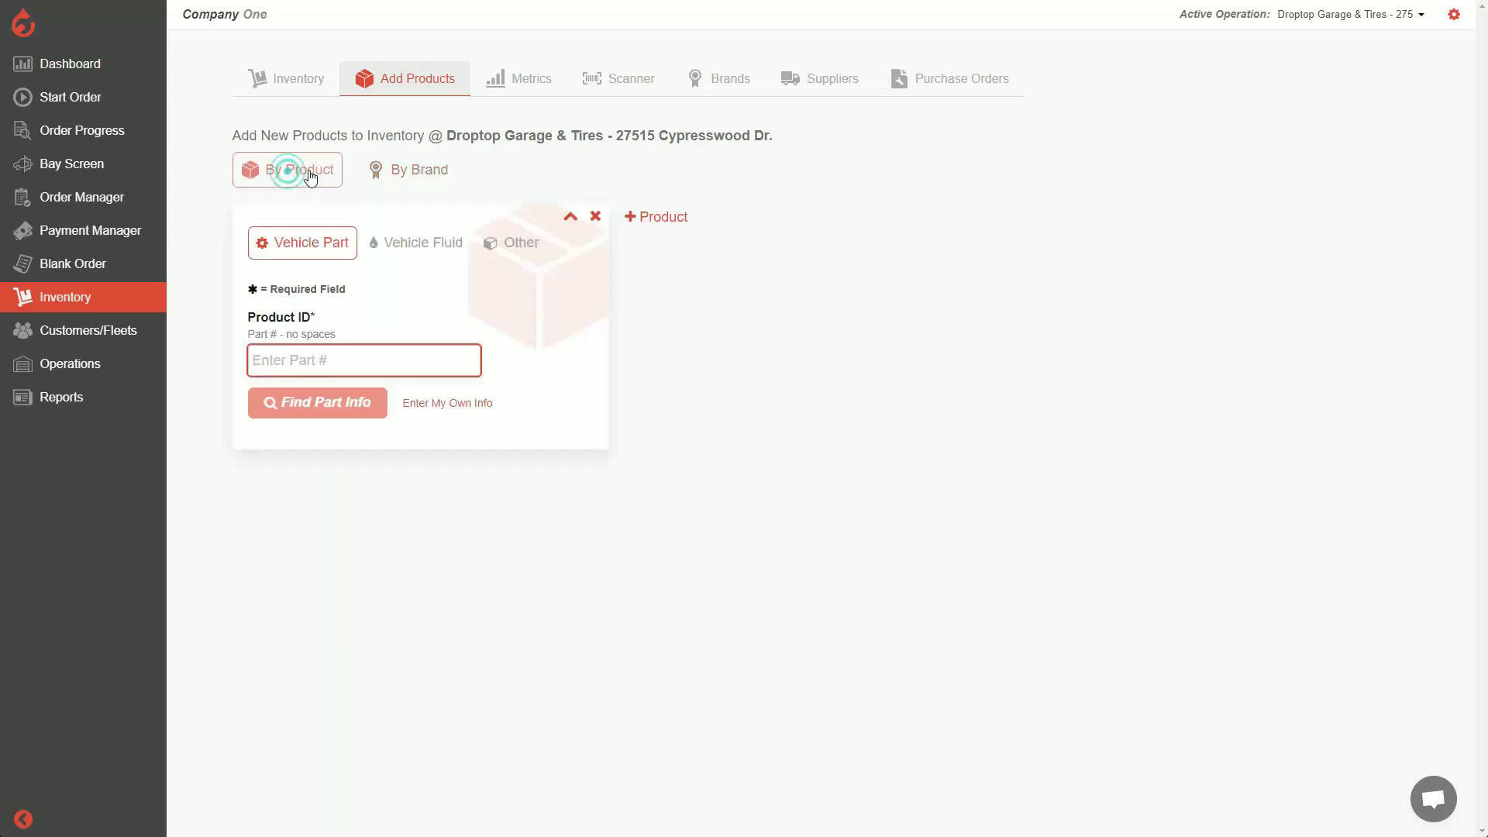
click(314, 355)
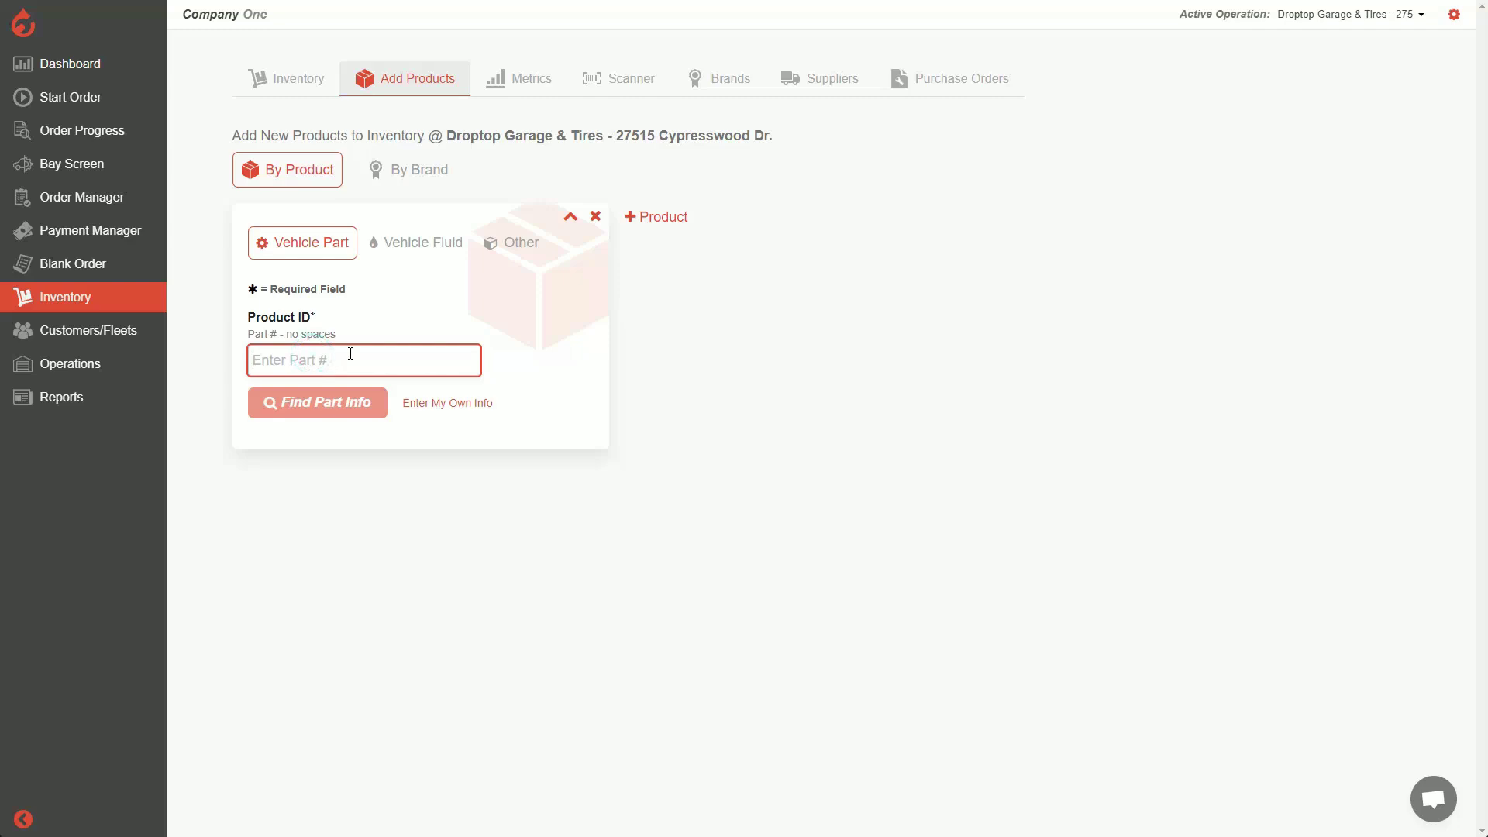
click(411, 170)
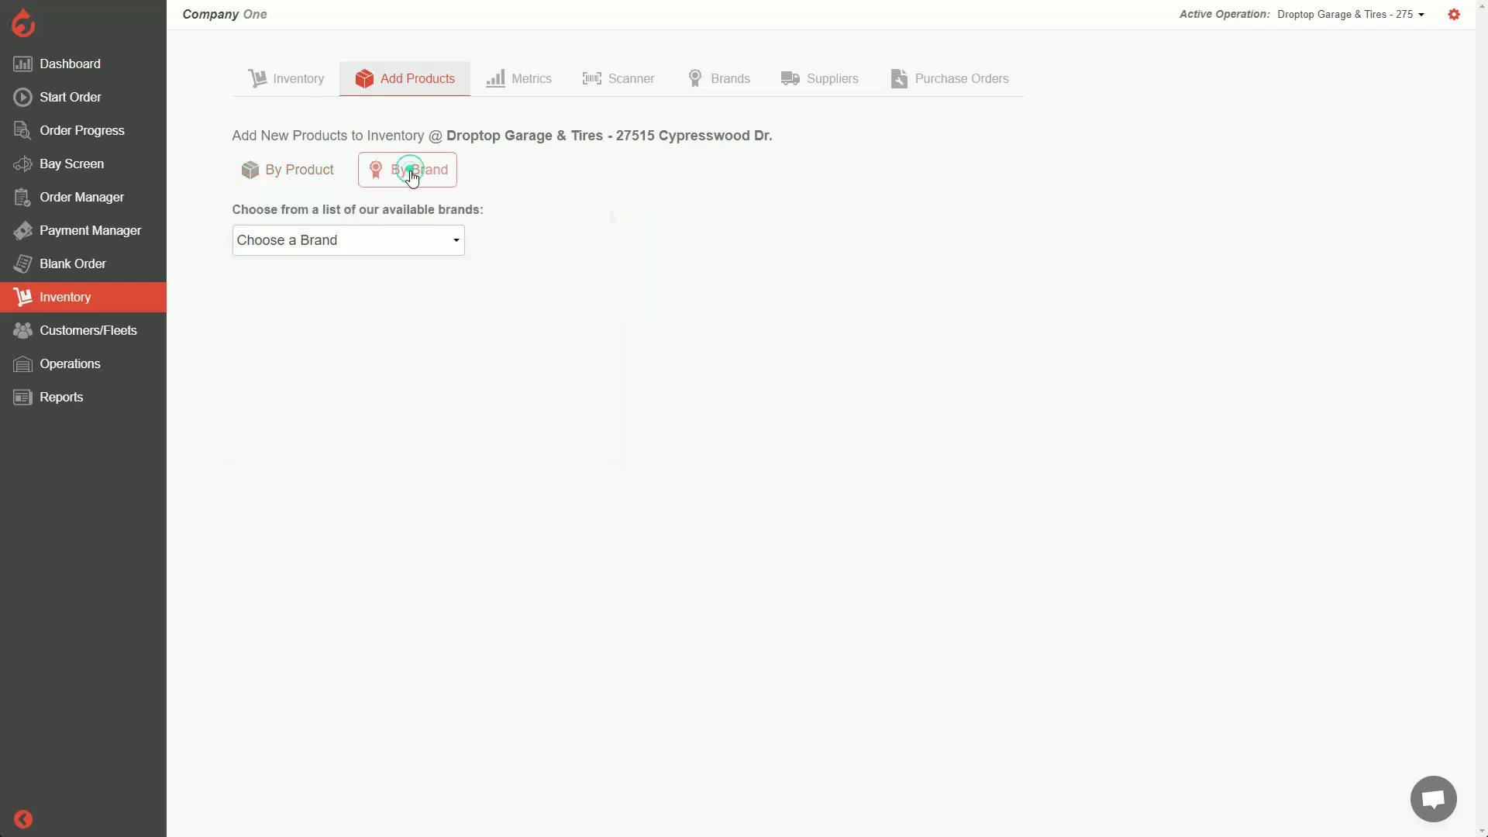
Choose Wix Filters as the brand and limit the available part types to Cabin Air Filter
click(392, 242)
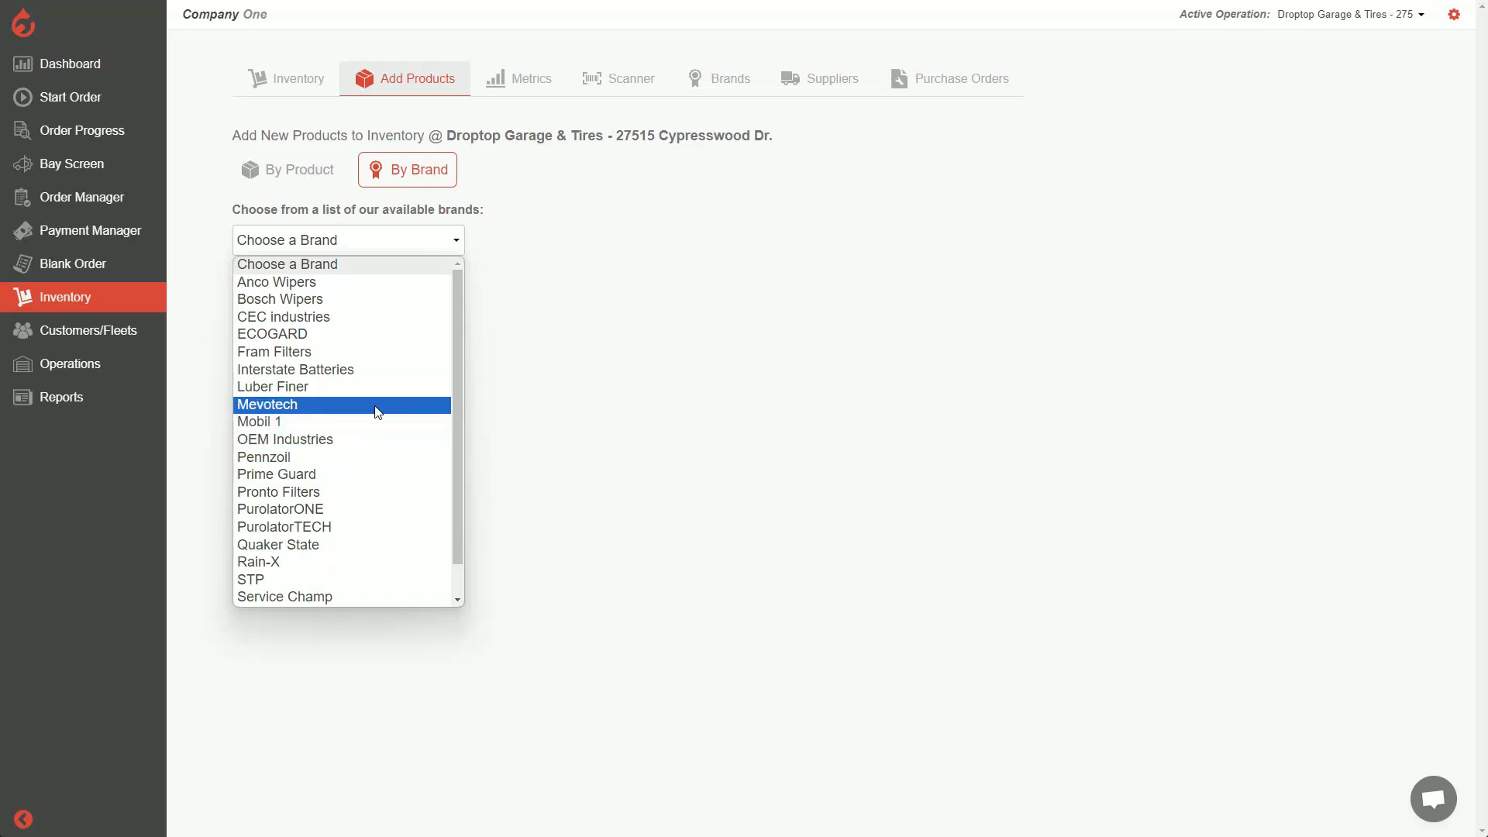
scroll(376, 411, down, 1)
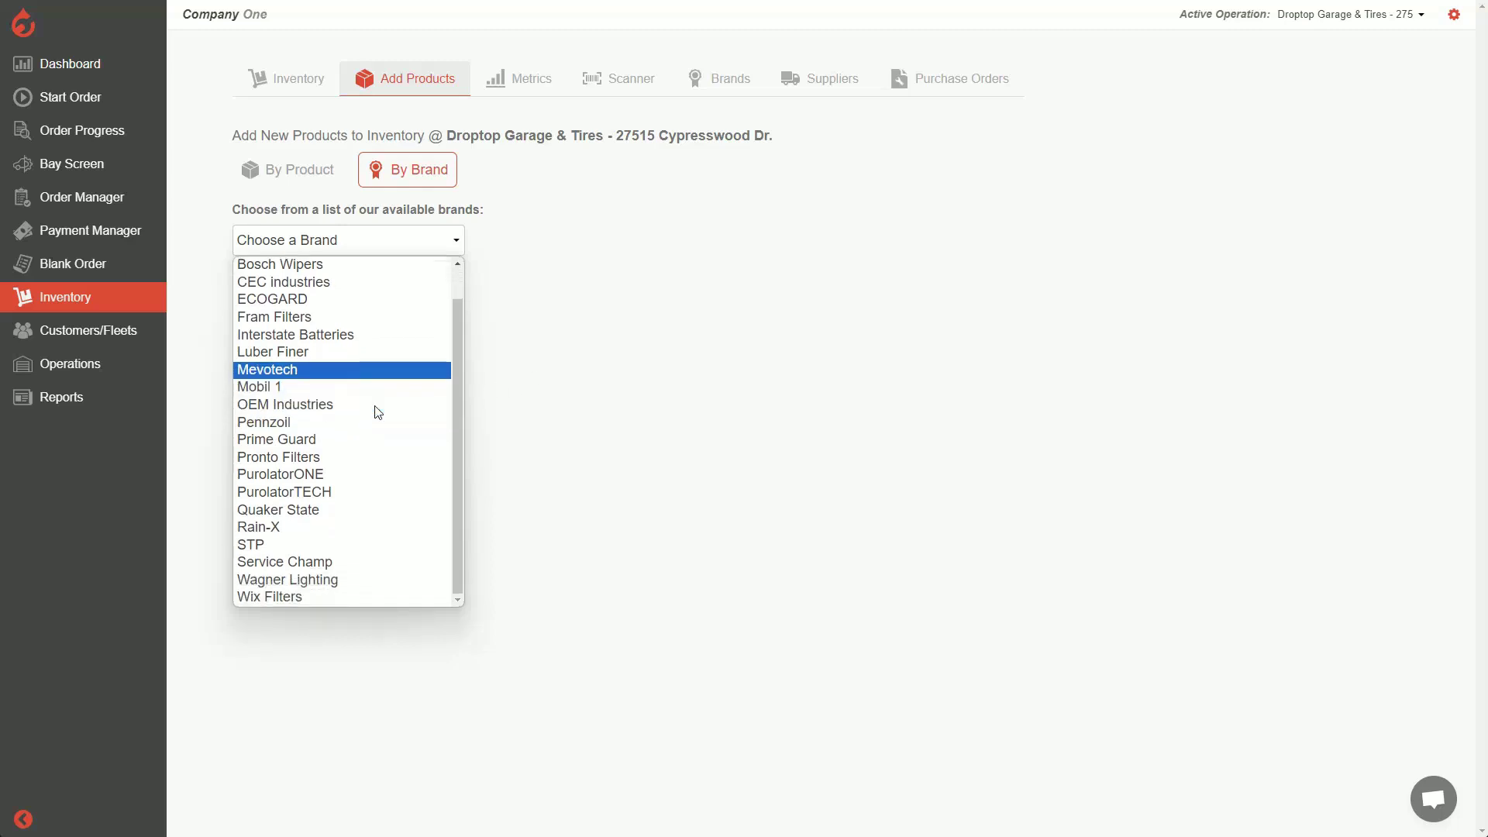
click(316, 598)
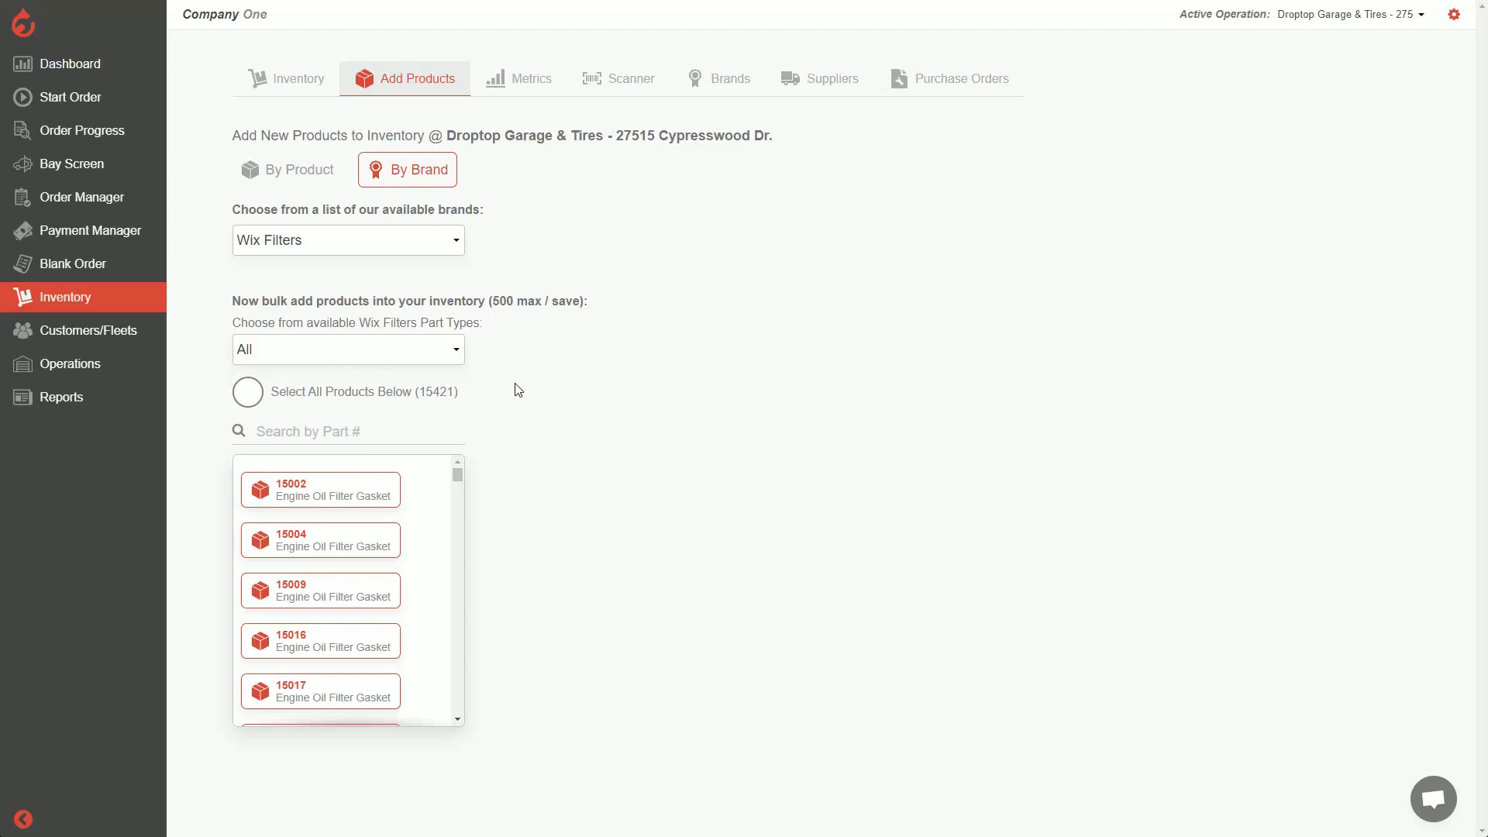
click(451, 353)
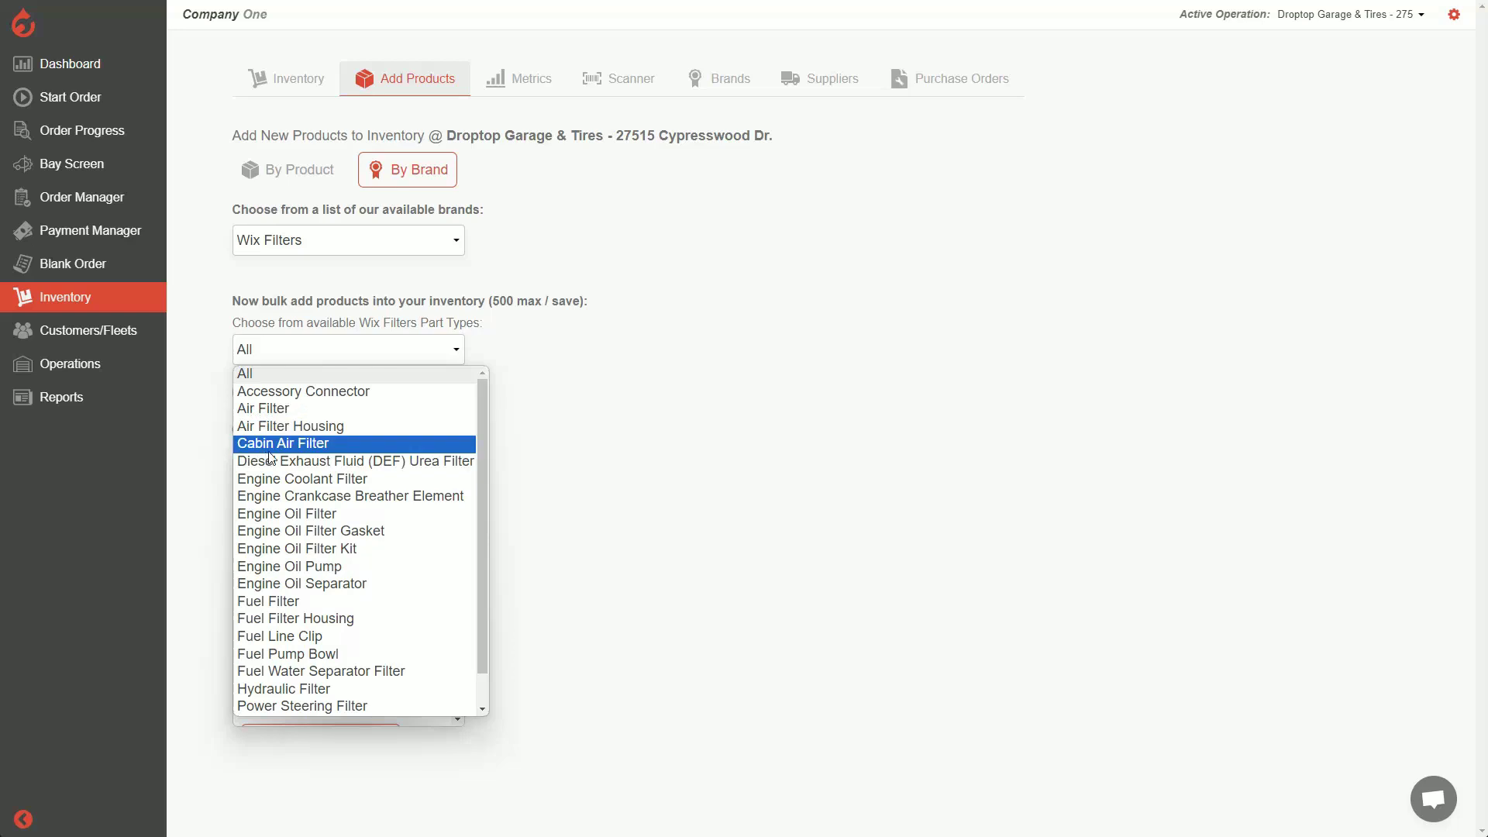
click(329, 445)
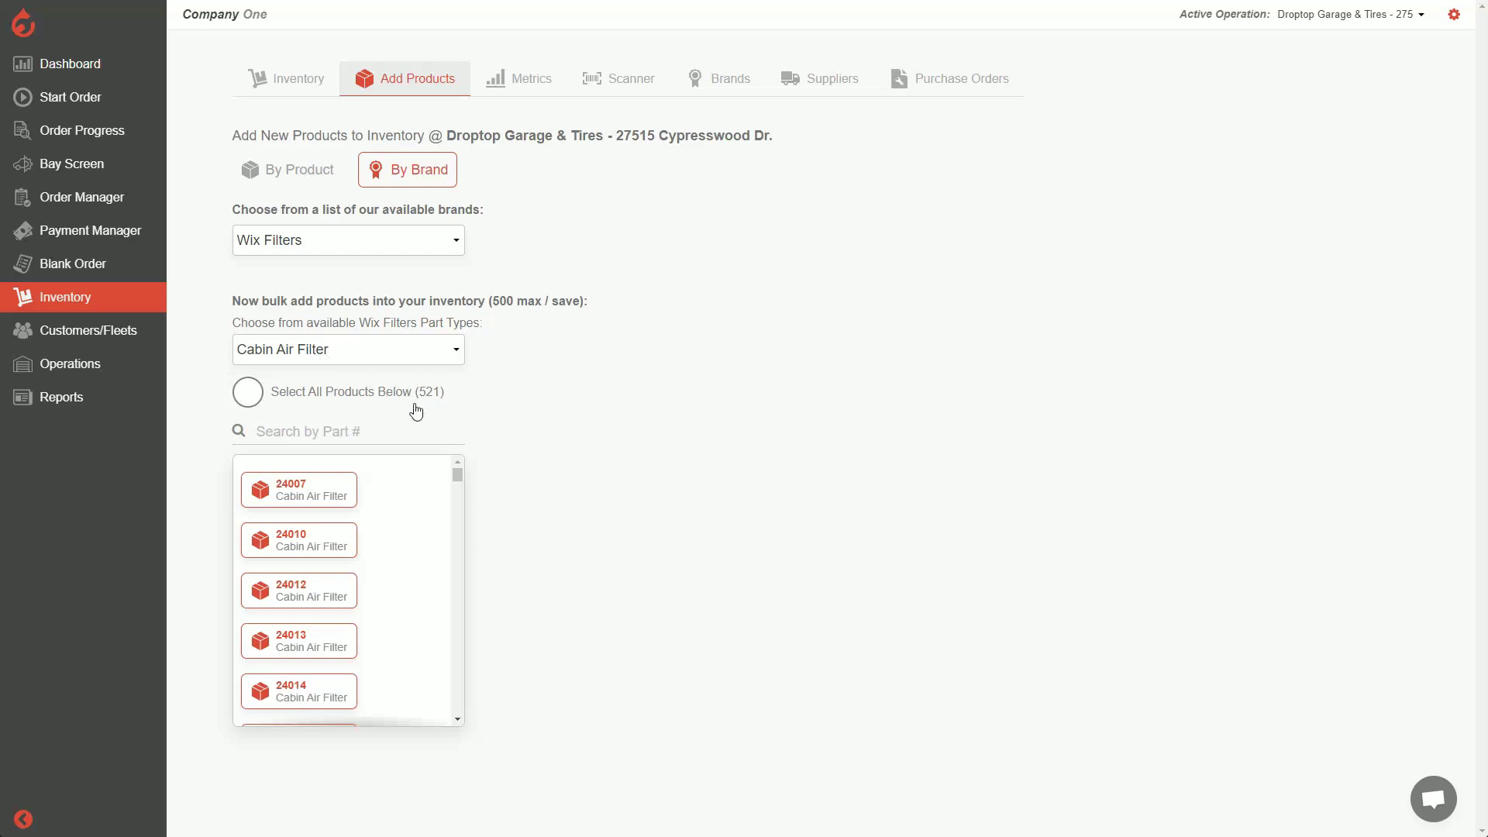
Select cabin air filters 24322, 24329, 24333, 24439 and 24466 for the bulk addition
mouse_move(458, 476)
mouse_down()
mouse_move(459, 651)
mouse_move(455, 472)
mouse_up()
drag(493, 299, 583, 303)
click(627, 309)
scroll(310, 511, down, 3)
scroll(310, 510, down, 6)
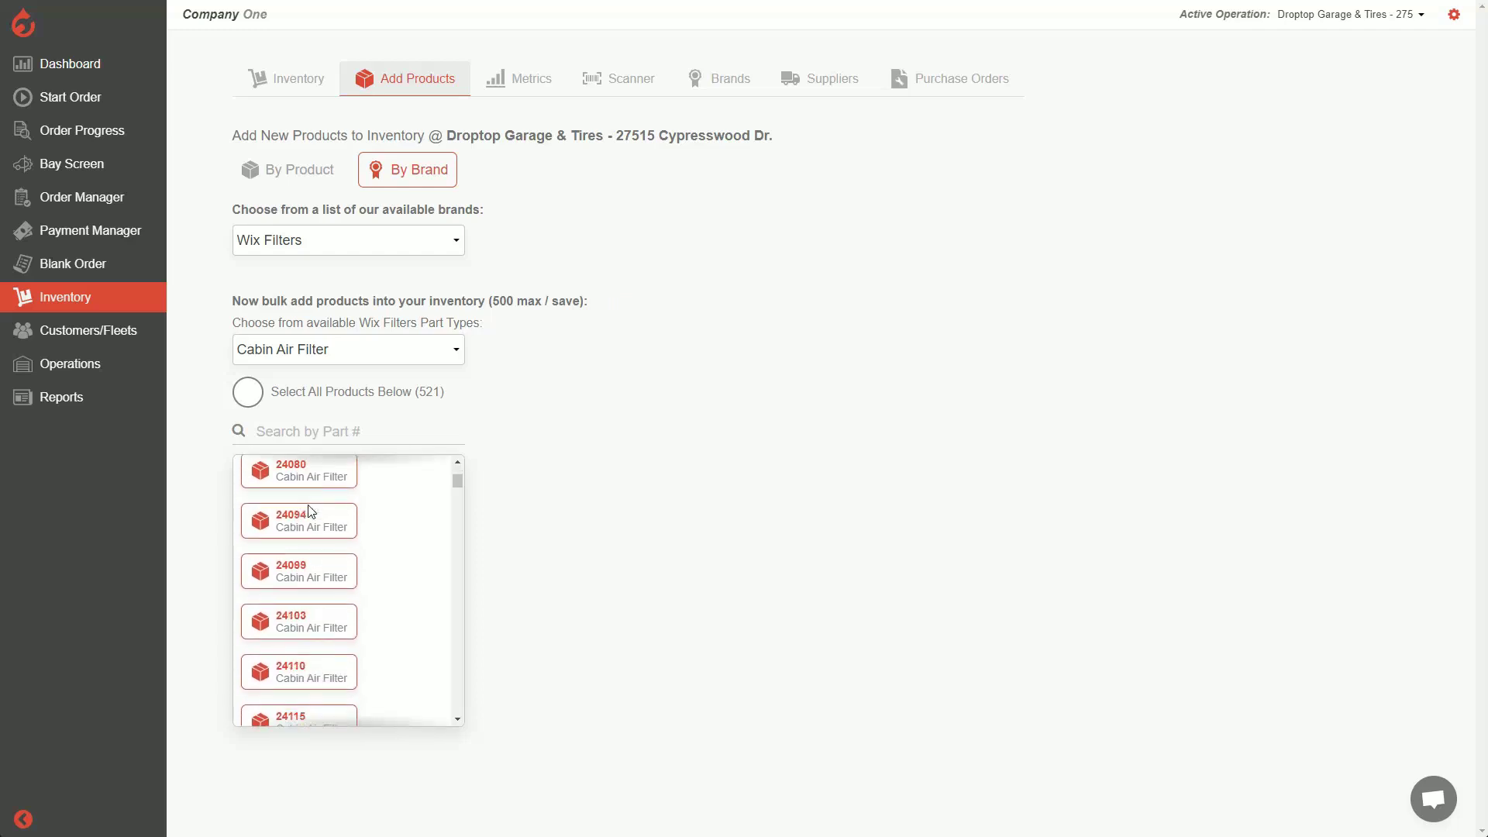
scroll(311, 511, down, 2)
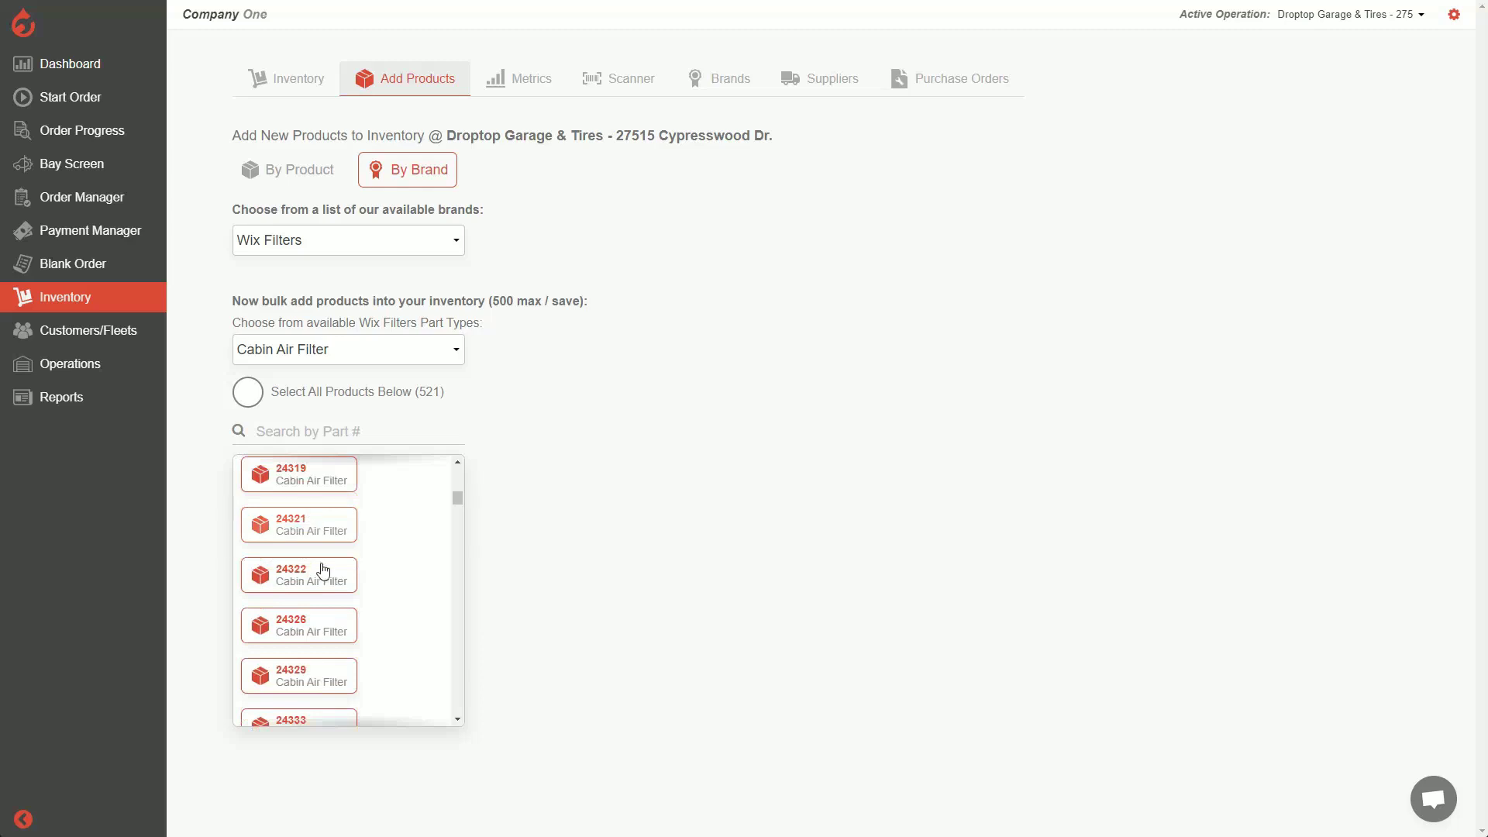
click(322, 566)
click(318, 541)
click(322, 577)
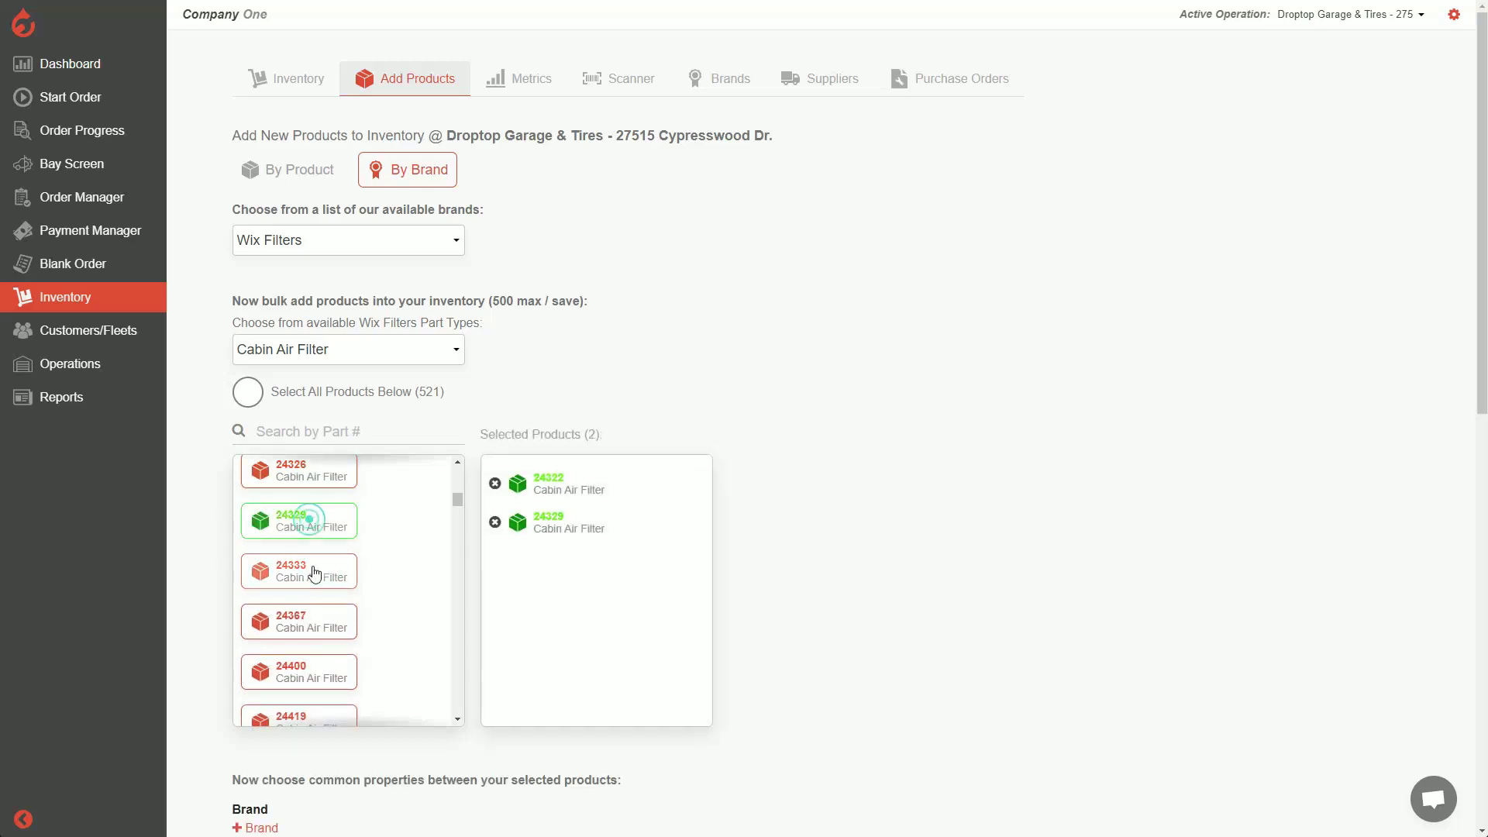
scroll(314, 546, down, 2)
click(309, 542)
click(311, 583)
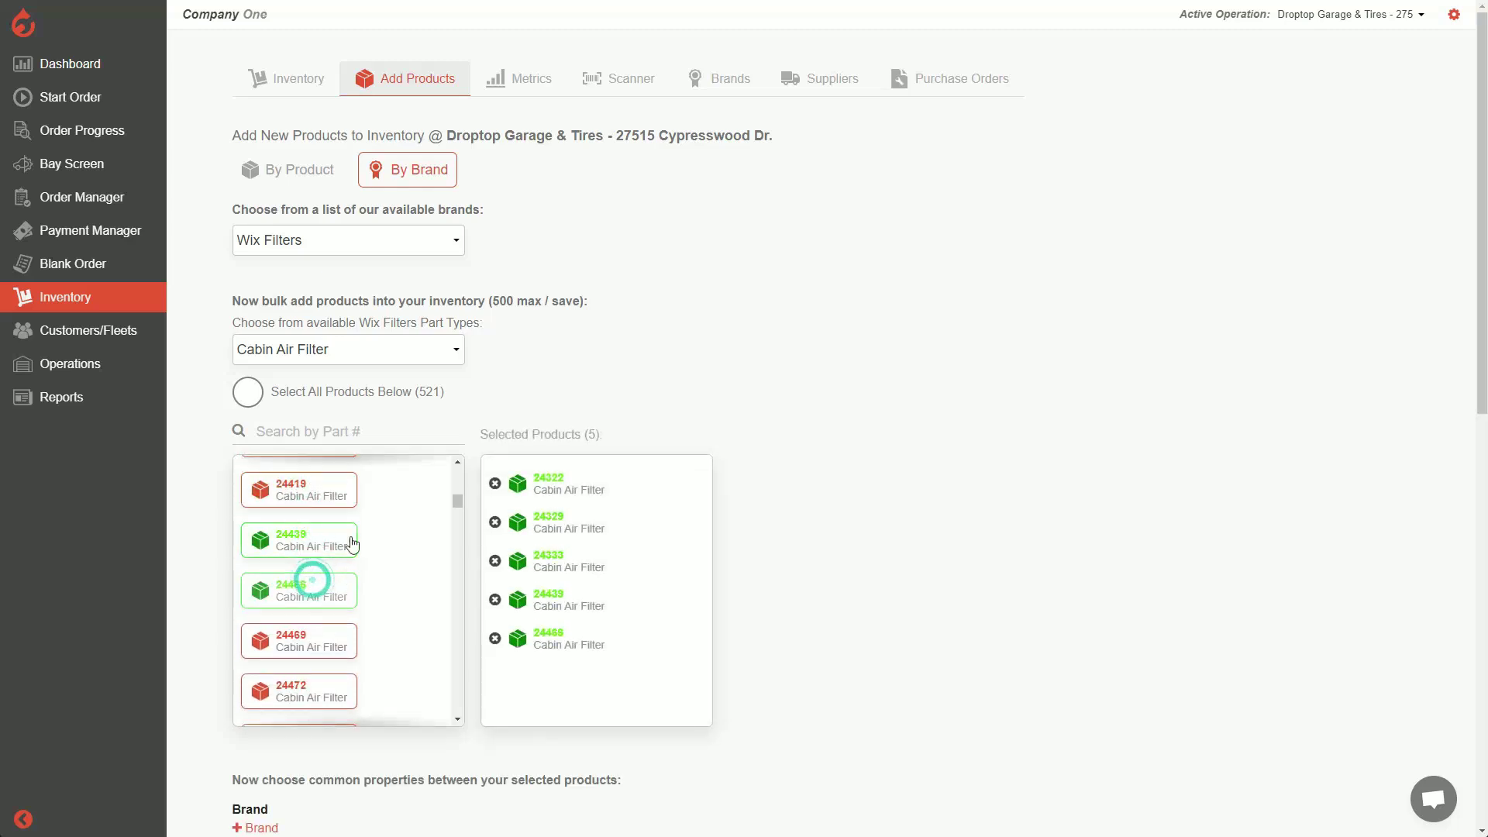
Add cabin air filters 24474, 24475, 24479, 24480 and 24481 to the selected products
scroll(344, 558, down, 2)
click(329, 595)
click(330, 634)
scroll(341, 621, down, 2)
click(317, 585)
click(323, 639)
click(337, 687)
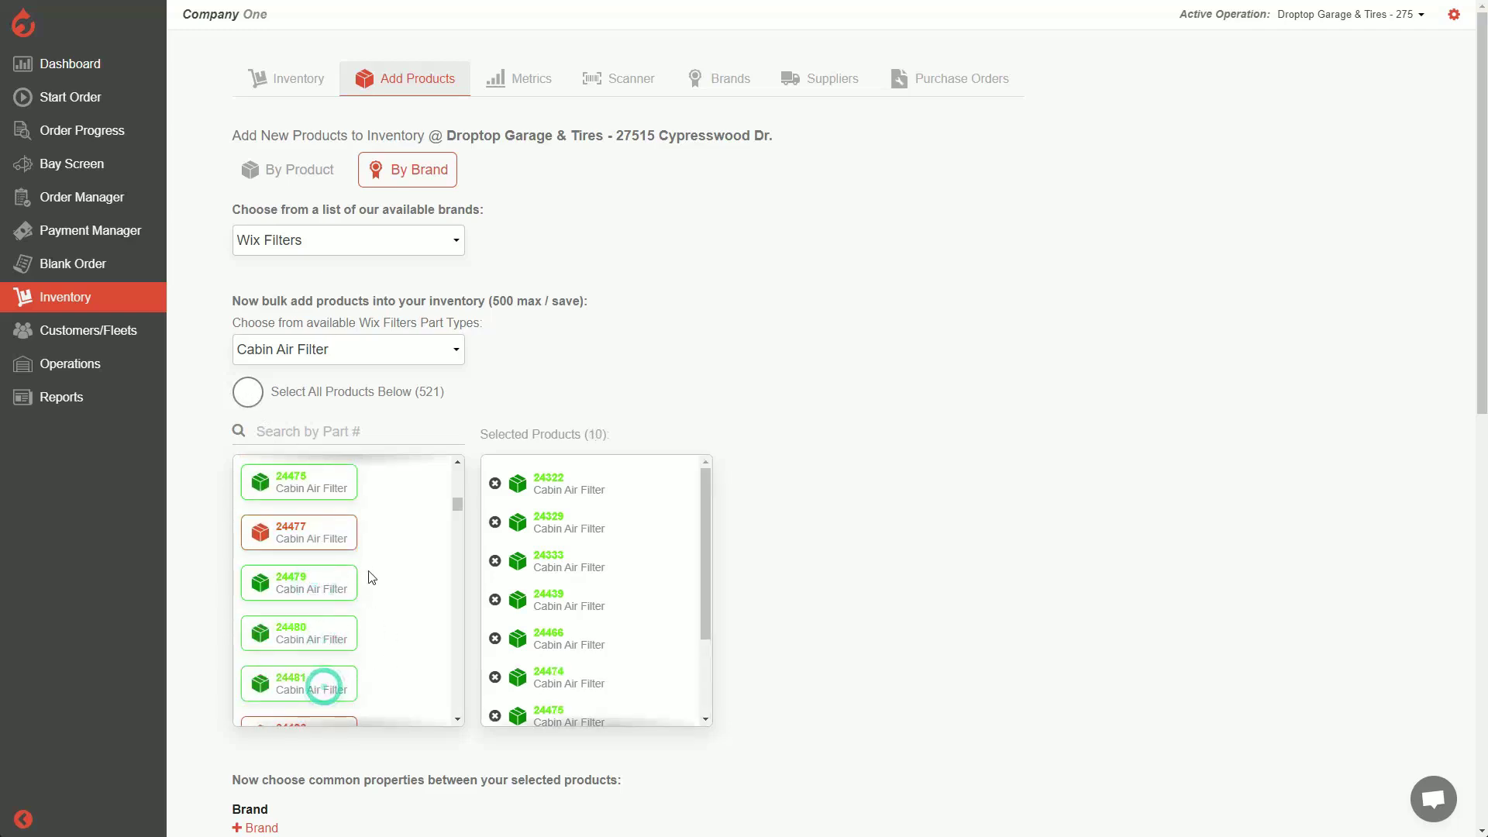
Remove filter 24322 from the selected products and add filter 24477
scroll(558, 535, down, 2)
scroll(574, 528, up, 2)
click(495, 483)
click(329, 535)
scroll(608, 469, down, 1)
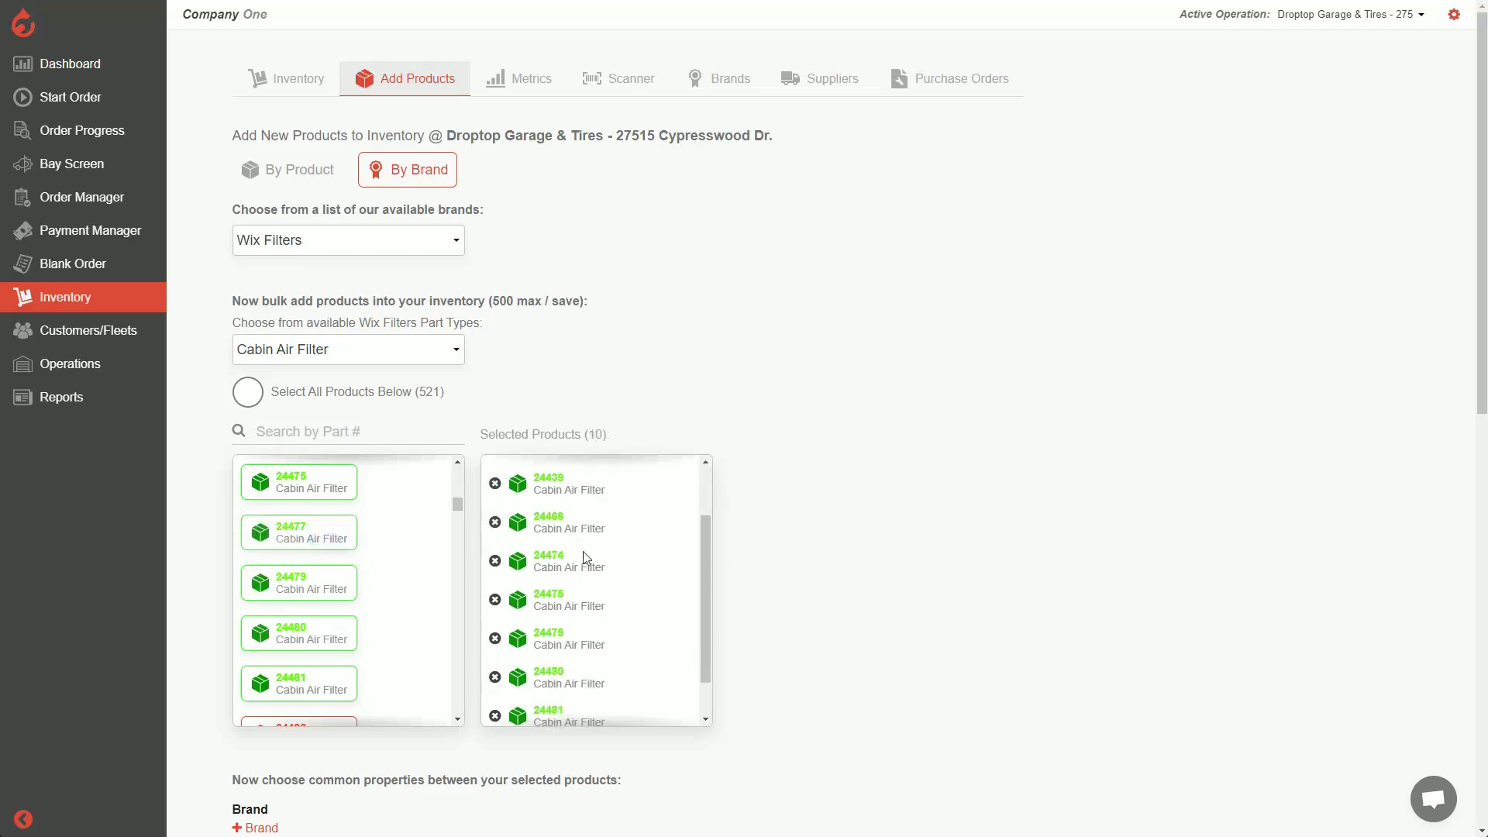
Search the brand list for "wix" and set Wix Filters as the common brand of the selected products
scroll(625, 518, down, 5)
scroll(644, 419, down, 3)
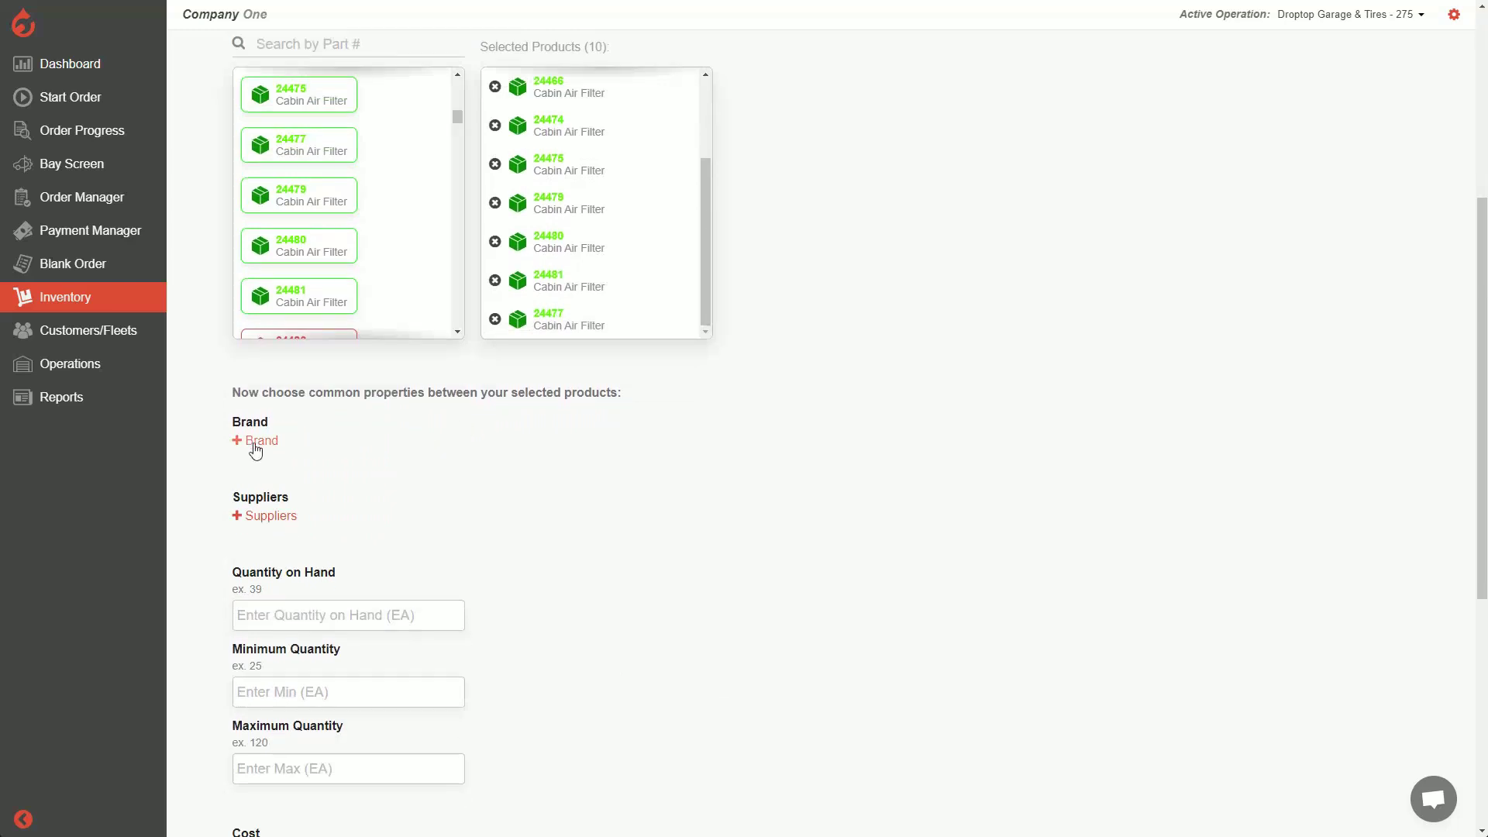
click(255, 443)
click(341, 481)
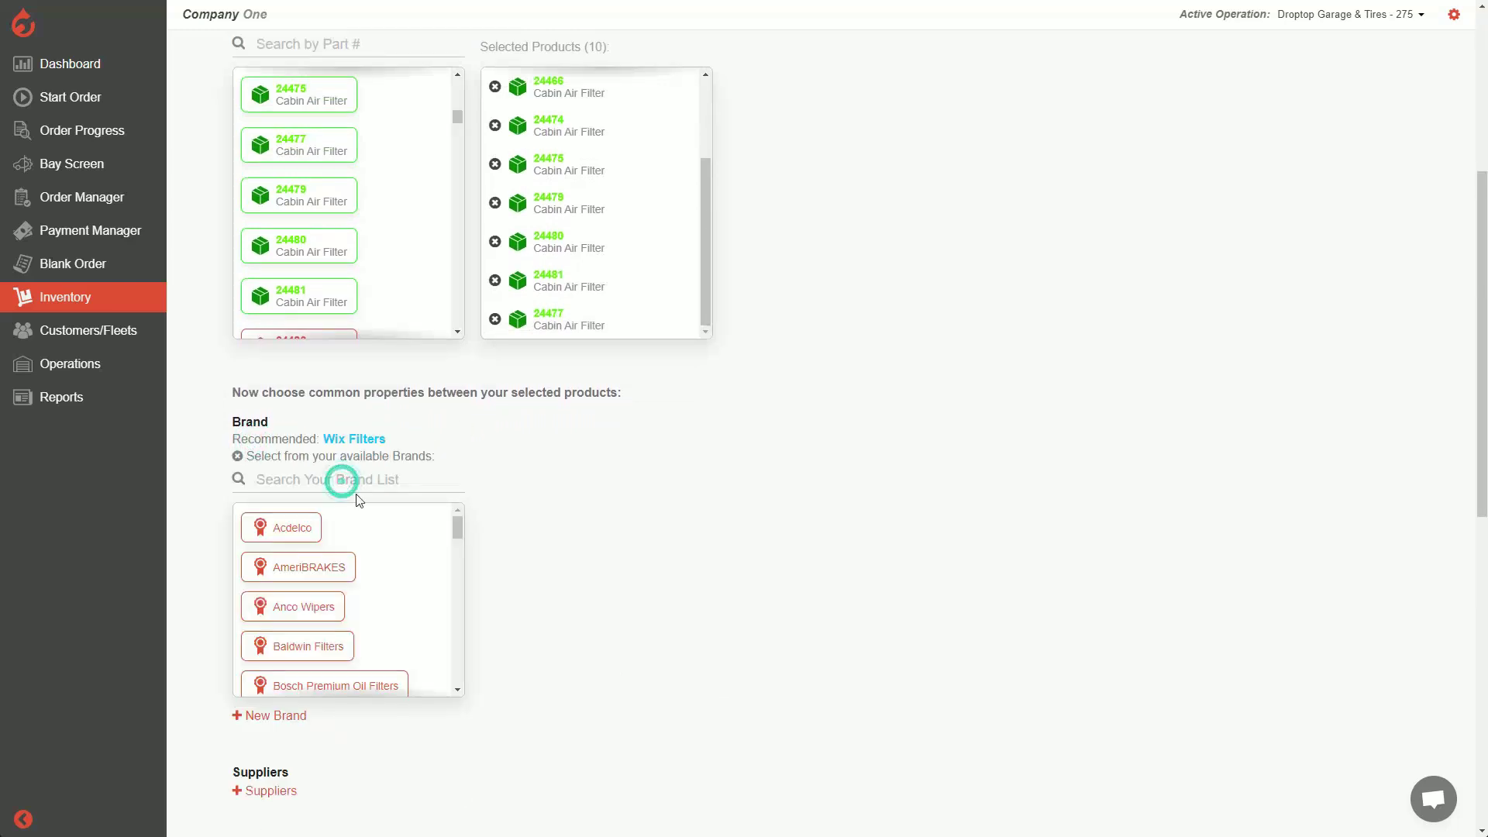
text(wix)
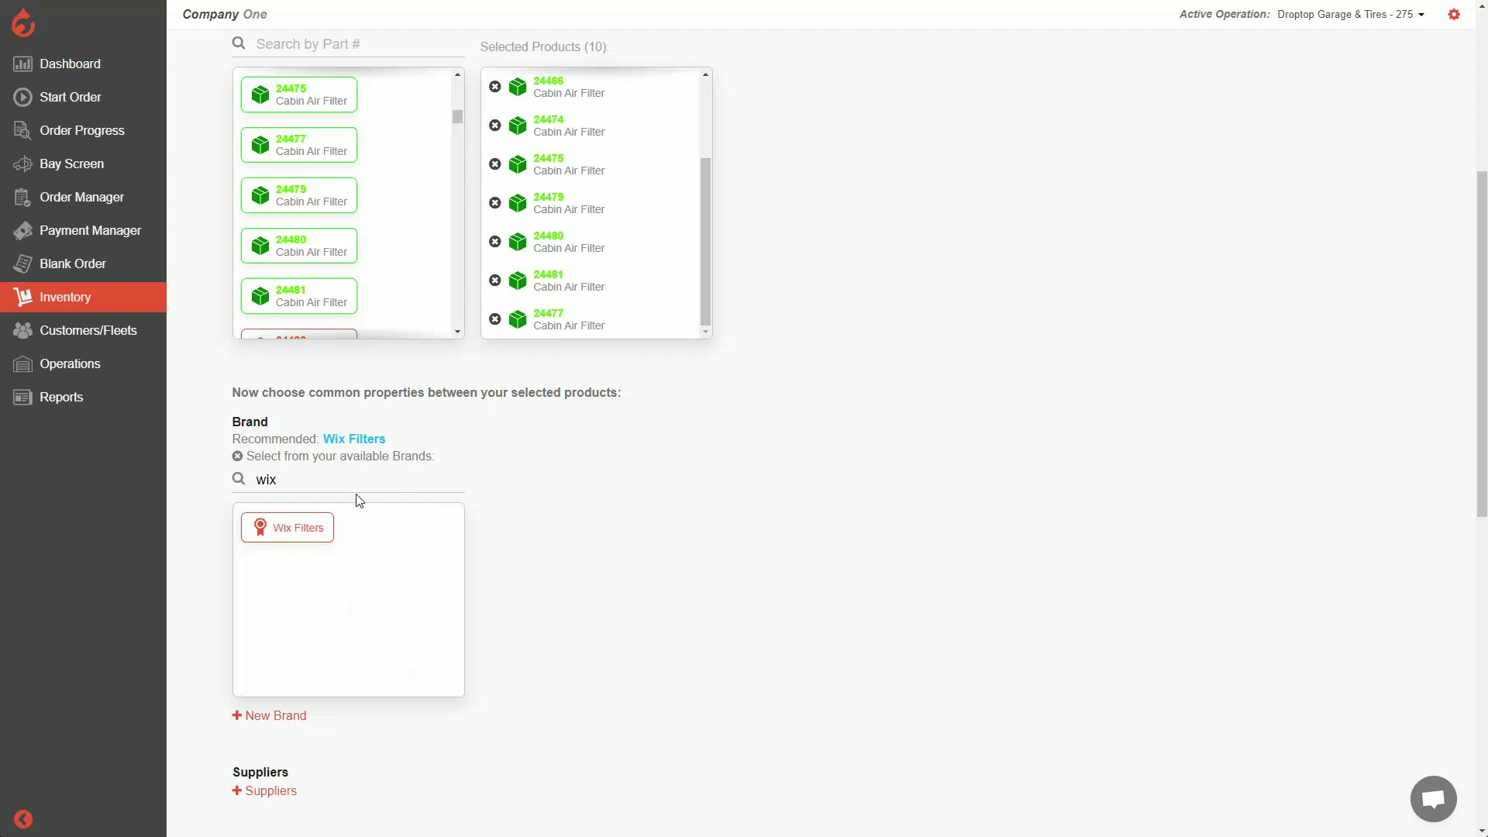
click(312, 528)
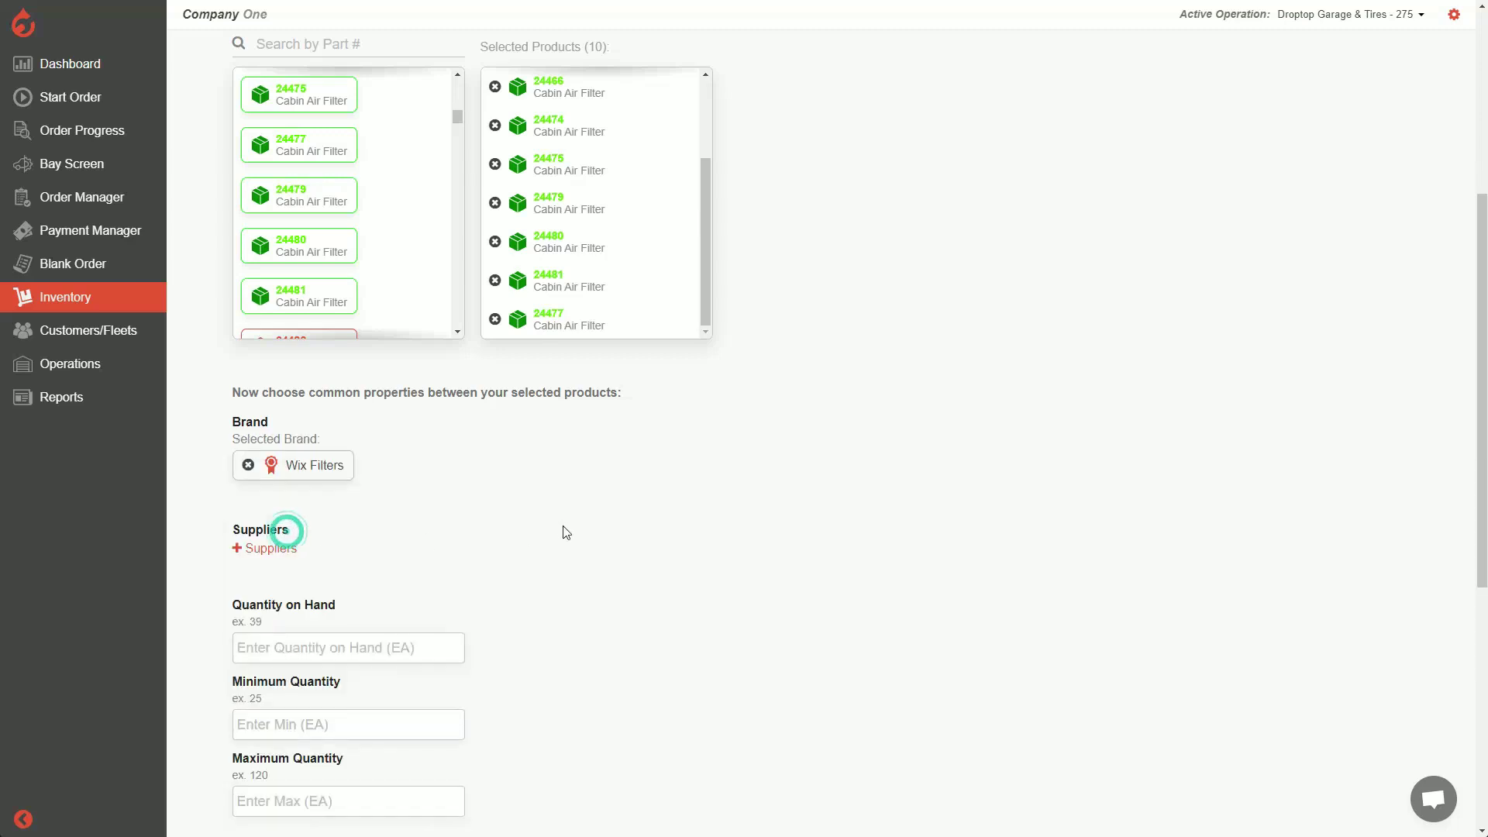
Add Auto Zone as the common supplier of the selected products
click(261, 551)
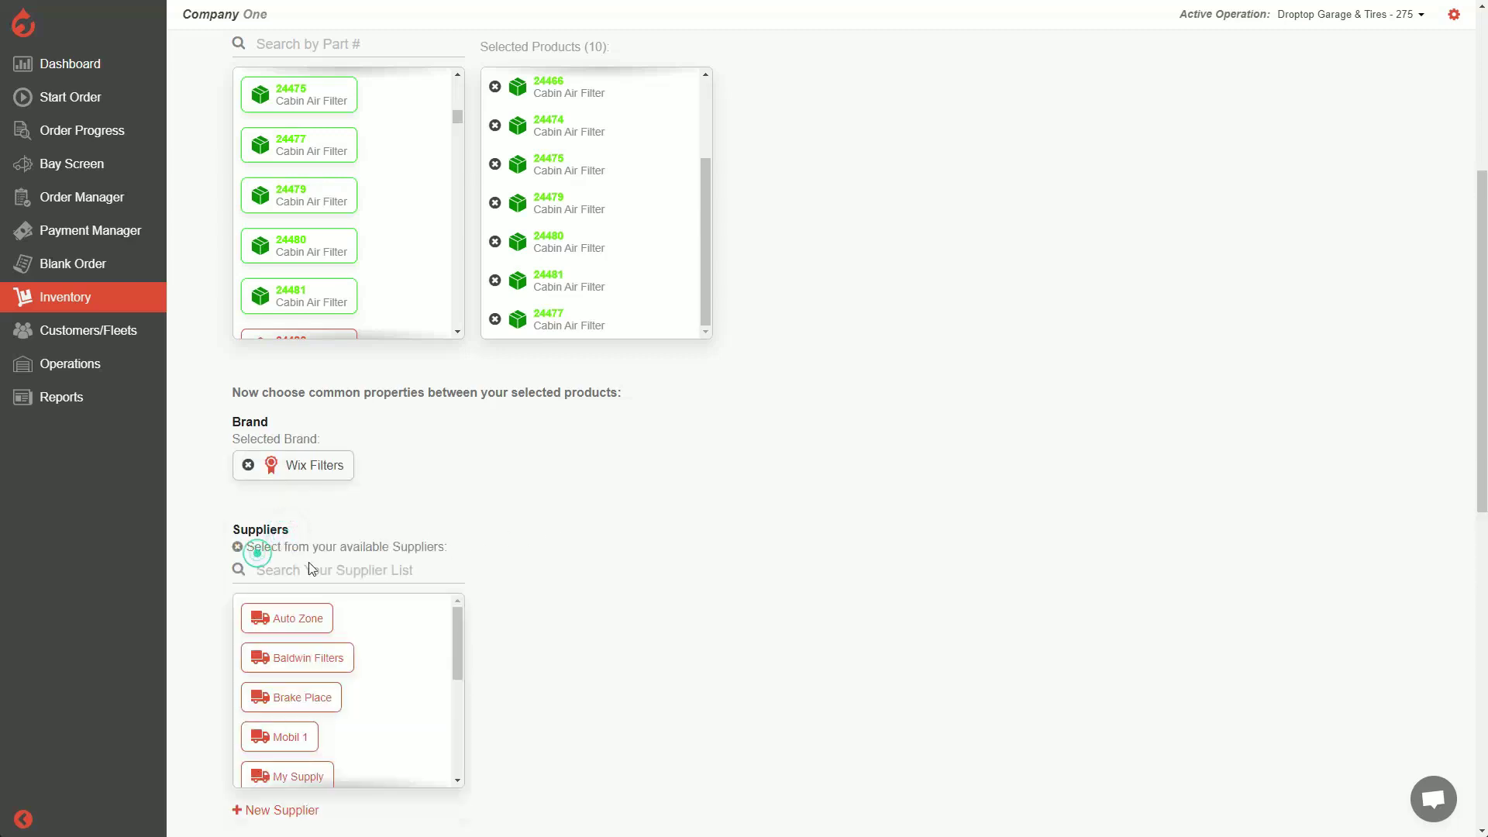
click(311, 619)
click(578, 516)
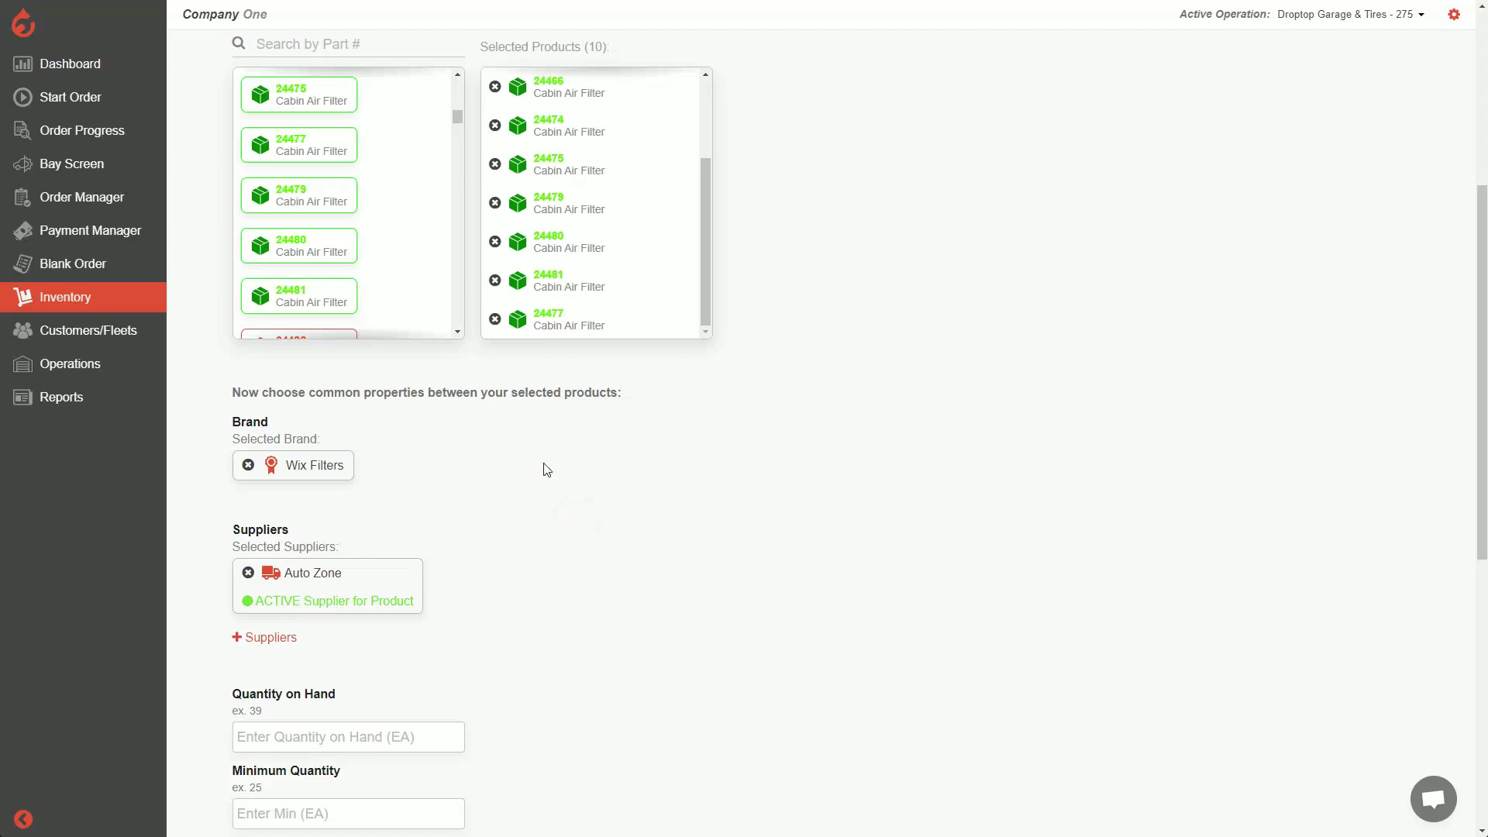
Add Baldwin Filters as a second supplier and remove it again
scroll(535, 469, down, 3)
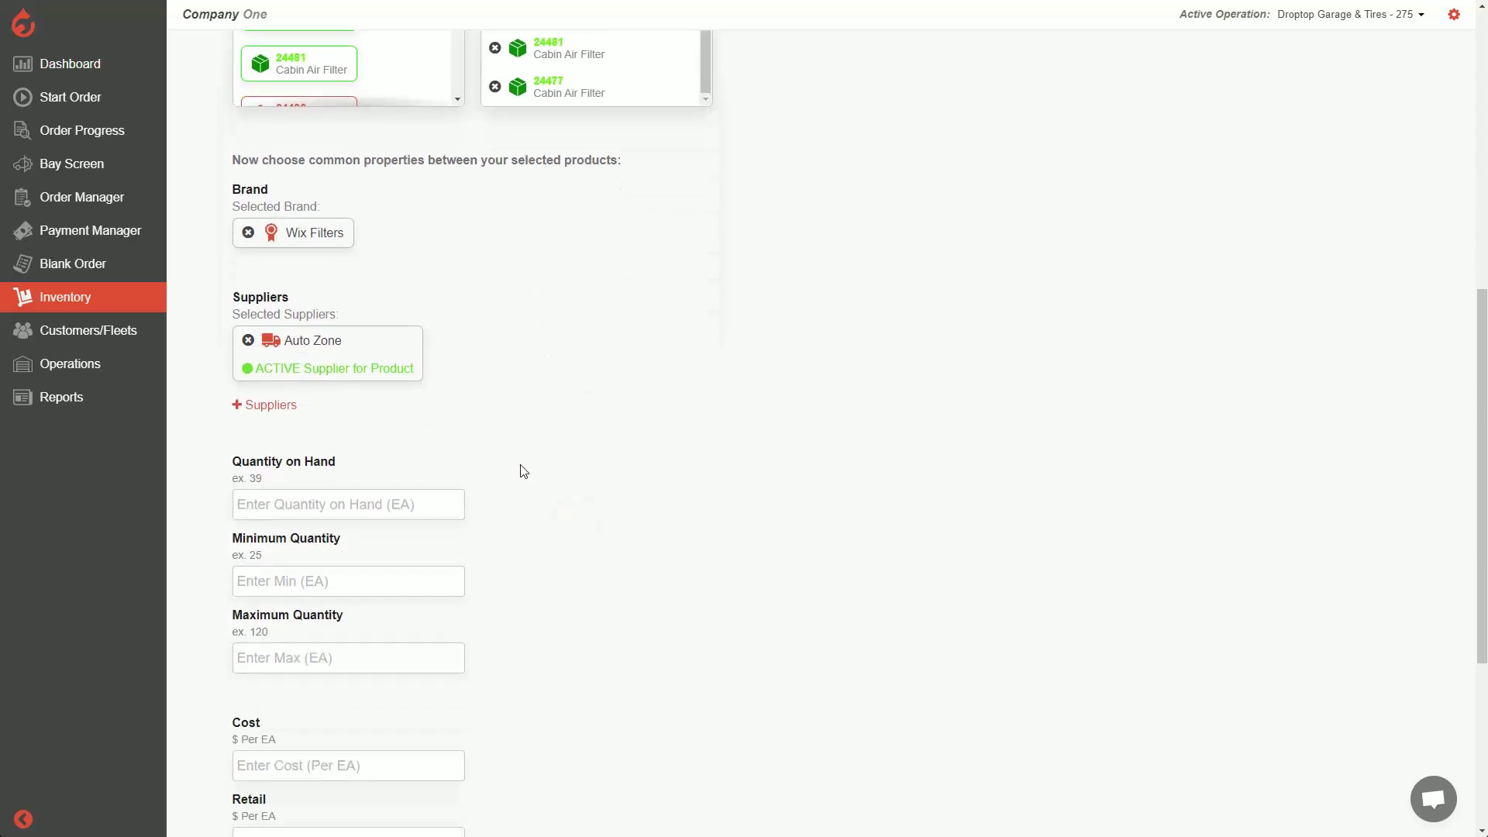
click(267, 407)
click(314, 517)
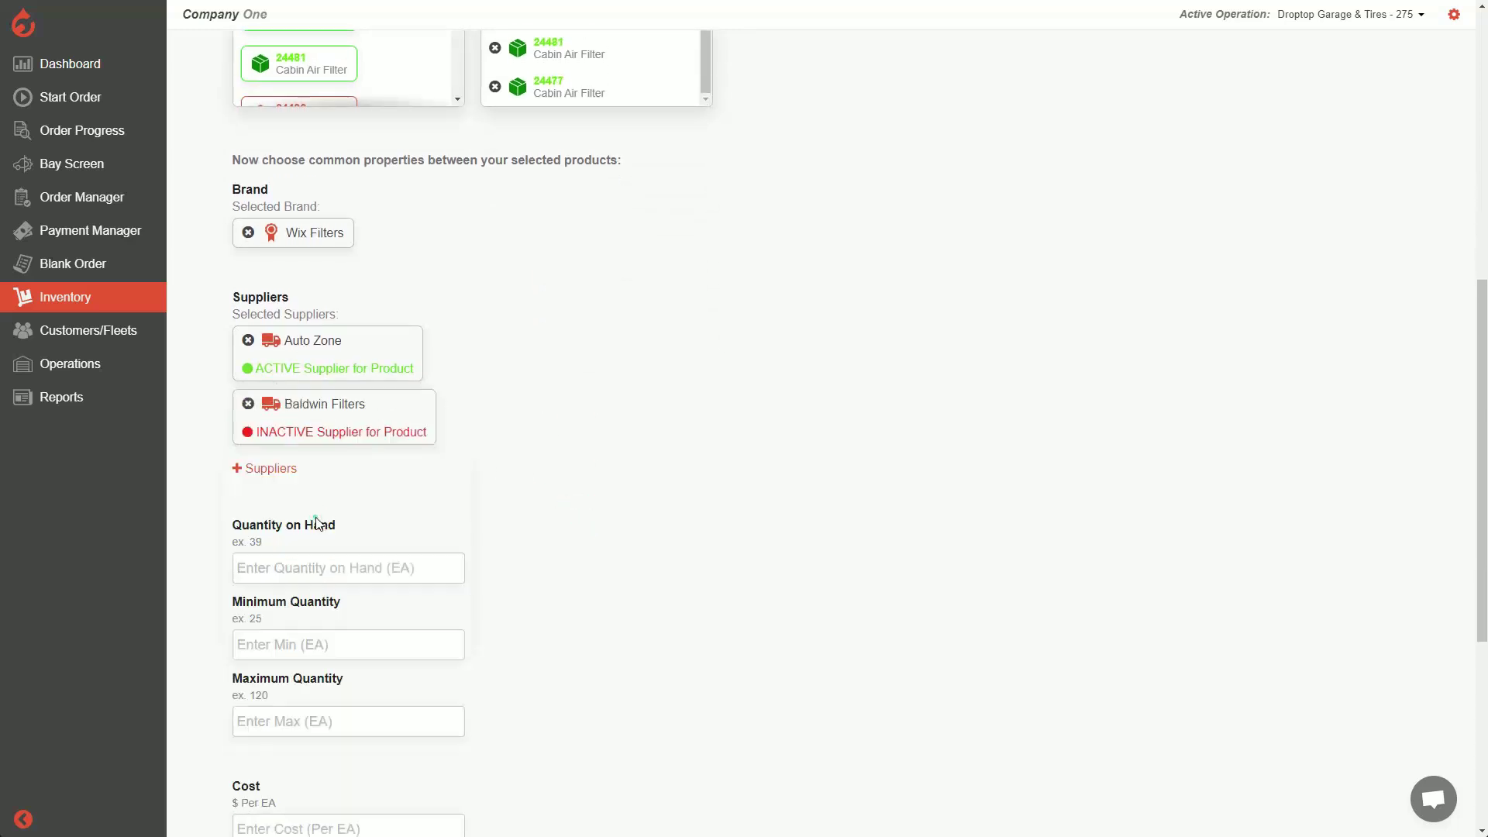
click(248, 404)
click(501, 389)
Set the common quantity on hand to 0, the minimum quantity to 1 and the maximum quantity to 2
scroll(388, 379, down, 2)
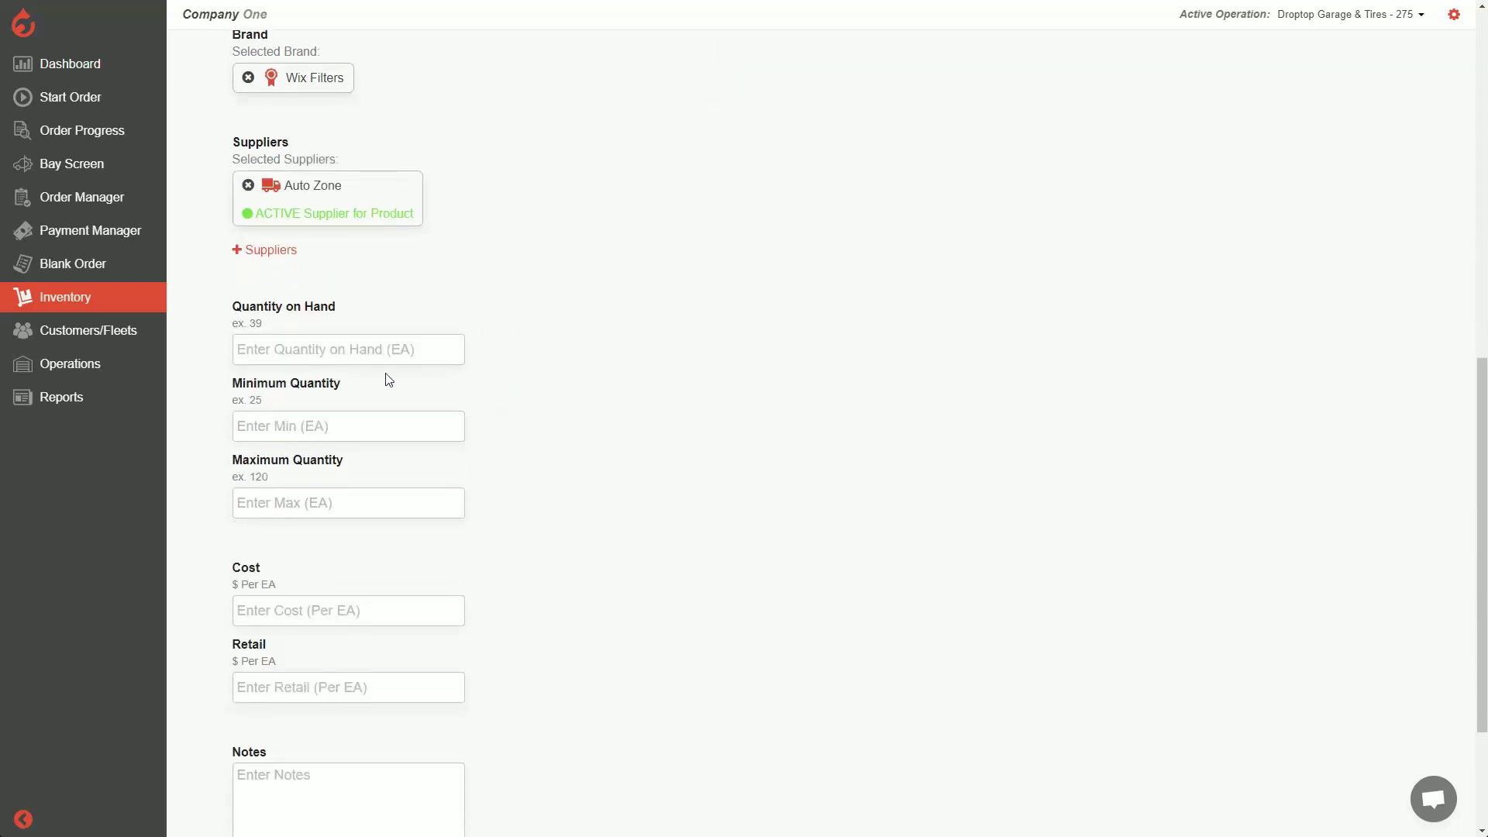
click(330, 344)
text(0)
click(314, 427)
text(1)
click(324, 498)
text(2)
click(562, 431)
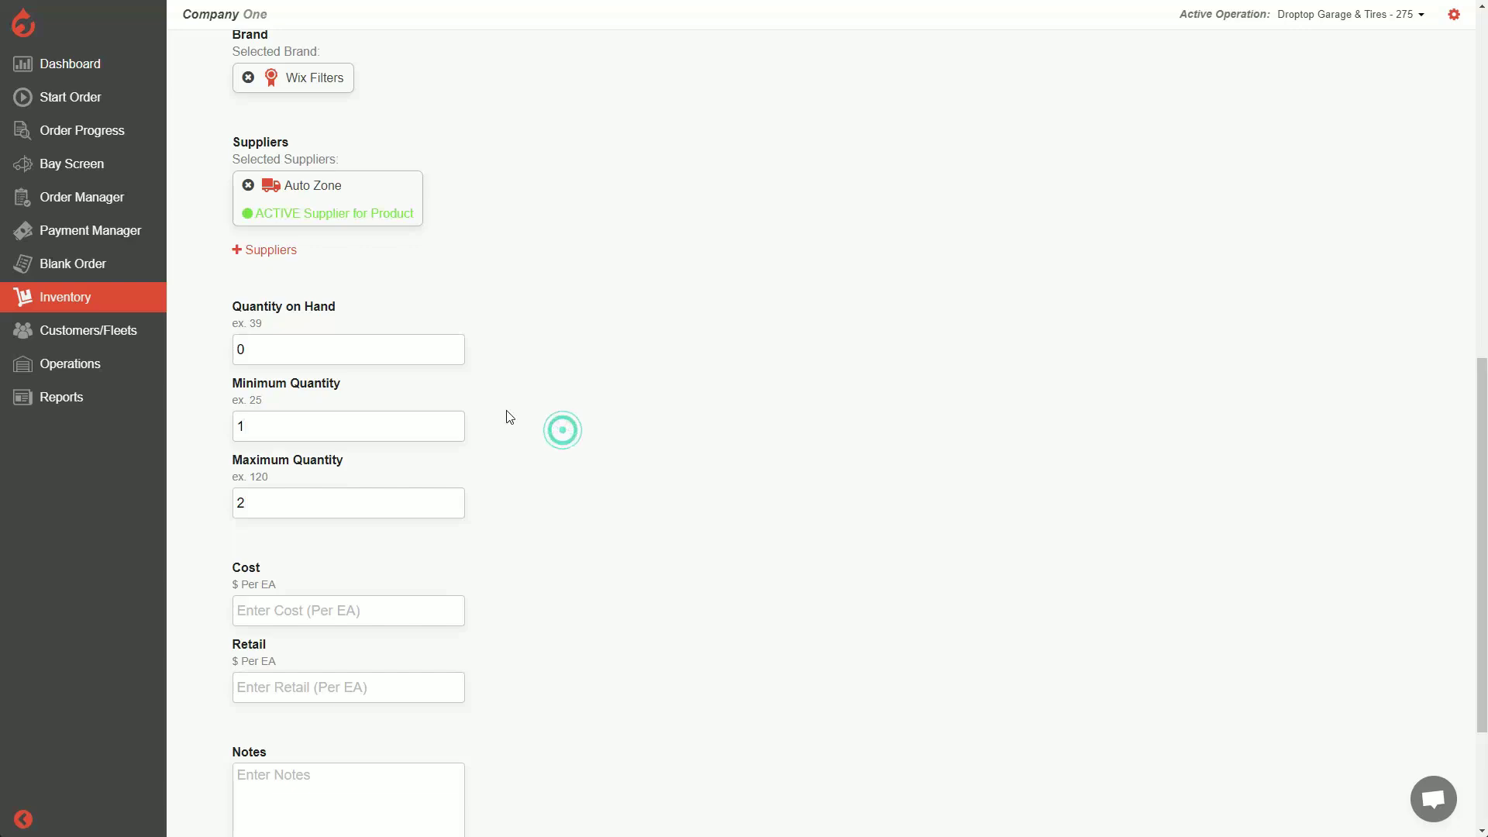
Set the common cost to $2 and the retail price to $5 per EA
scroll(505, 415, down, 3)
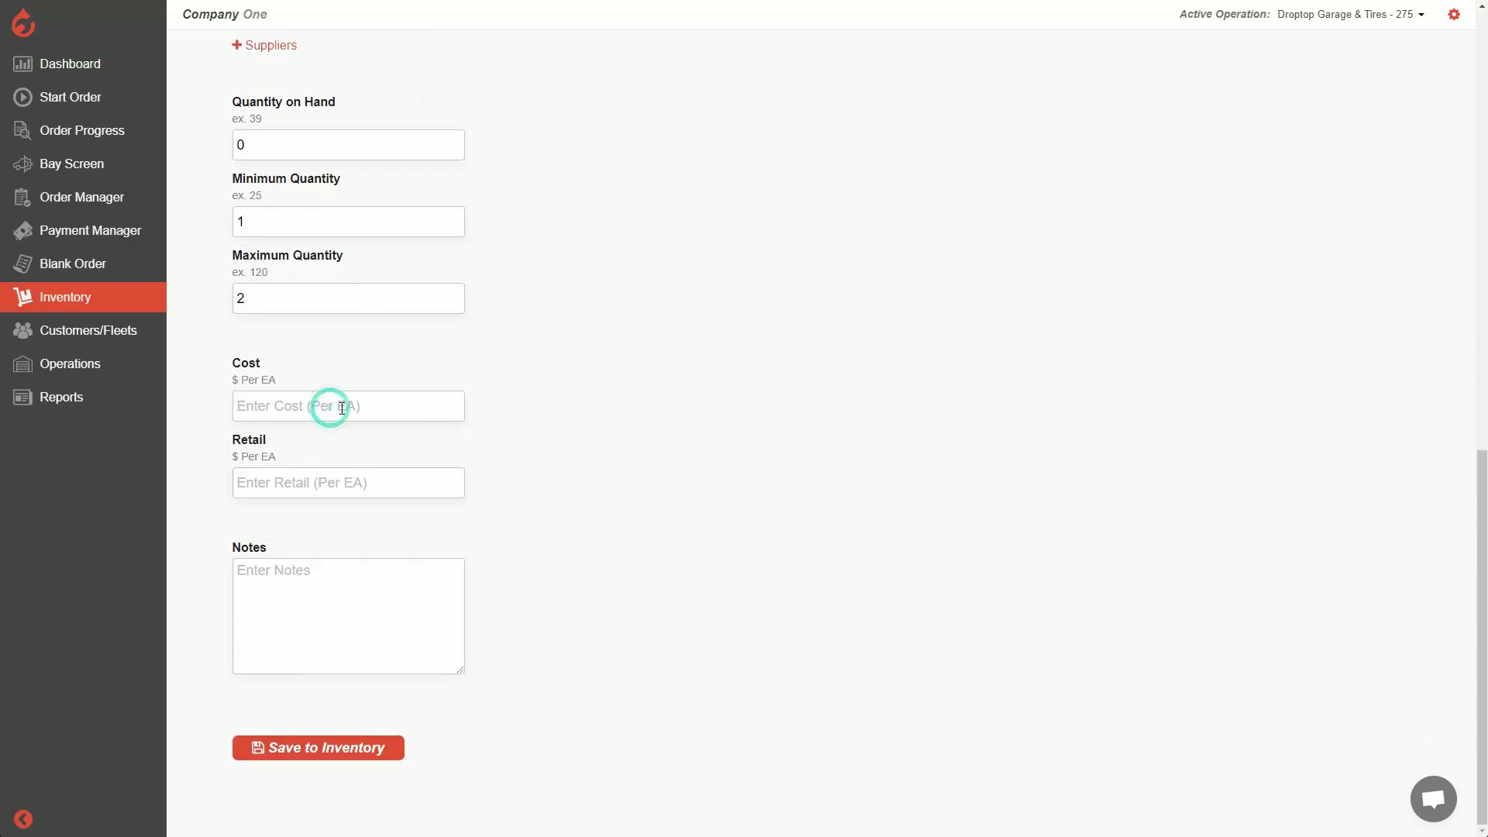
text(2)
click(334, 492)
text(5)
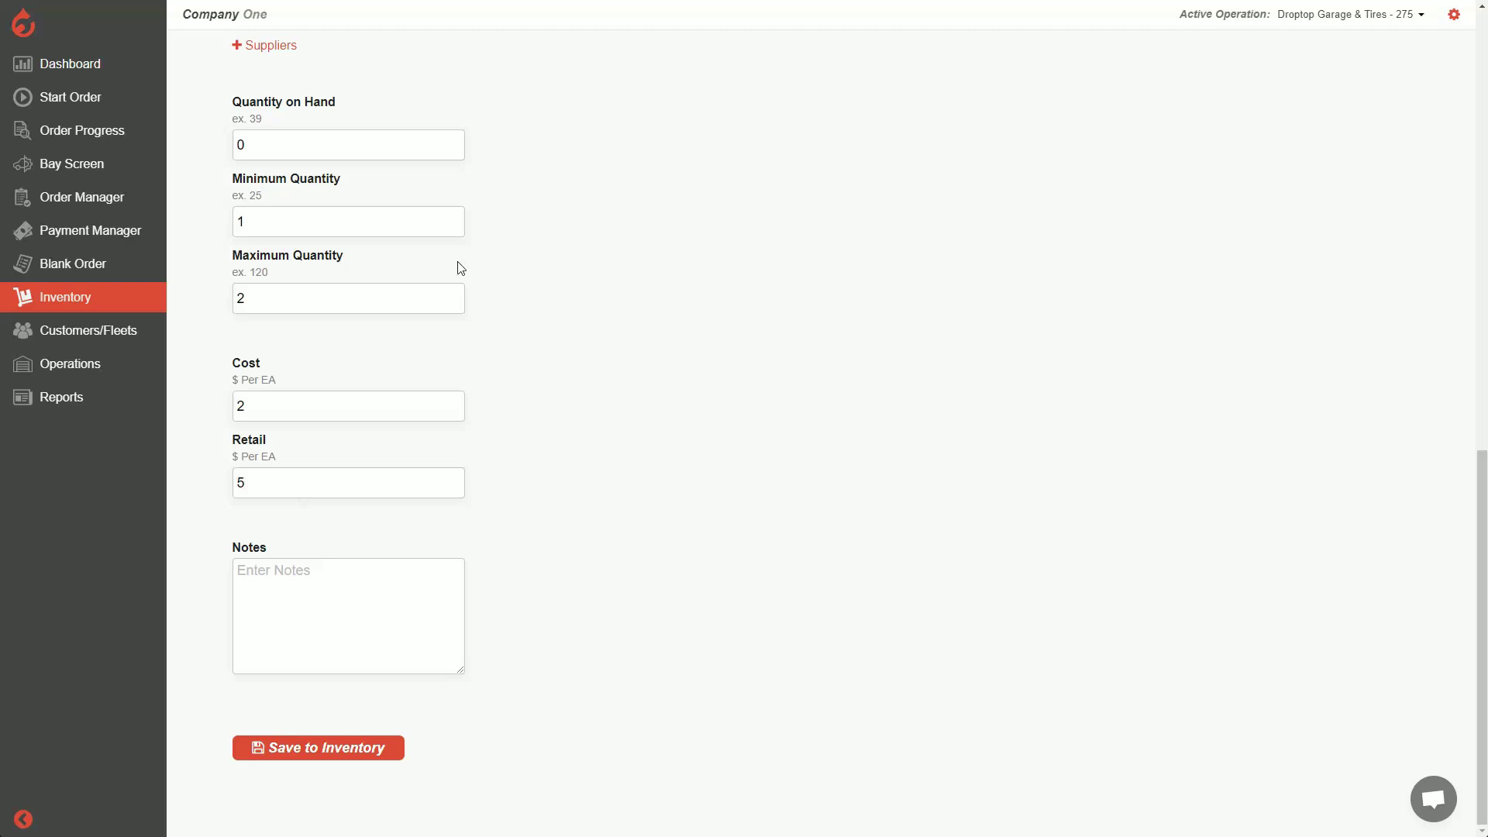
Review the selected filters and their common properties, and save the ten products to inventory
scroll(478, 346, up, 10)
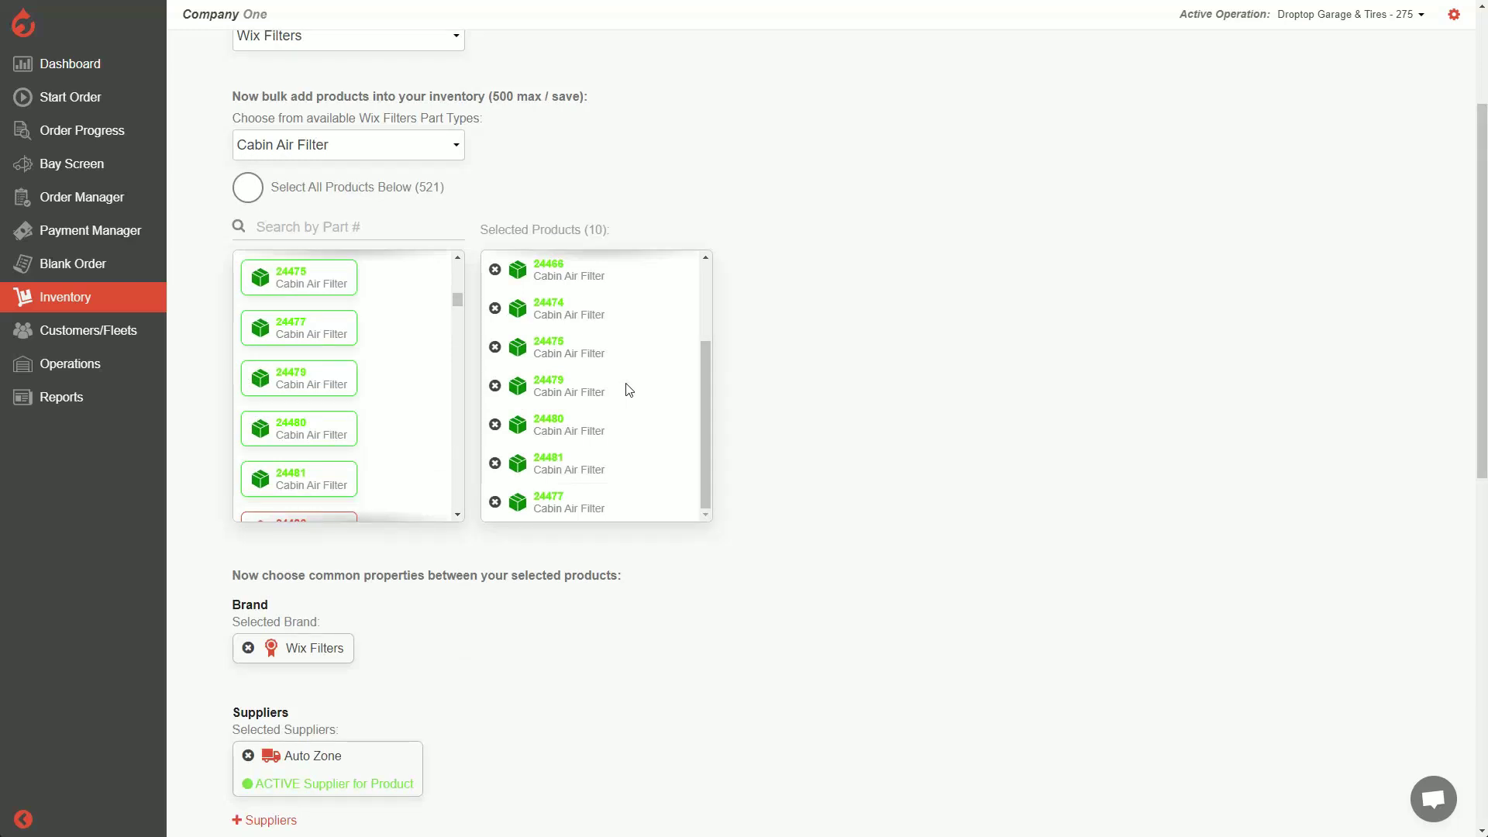
scroll(629, 389, down, 8)
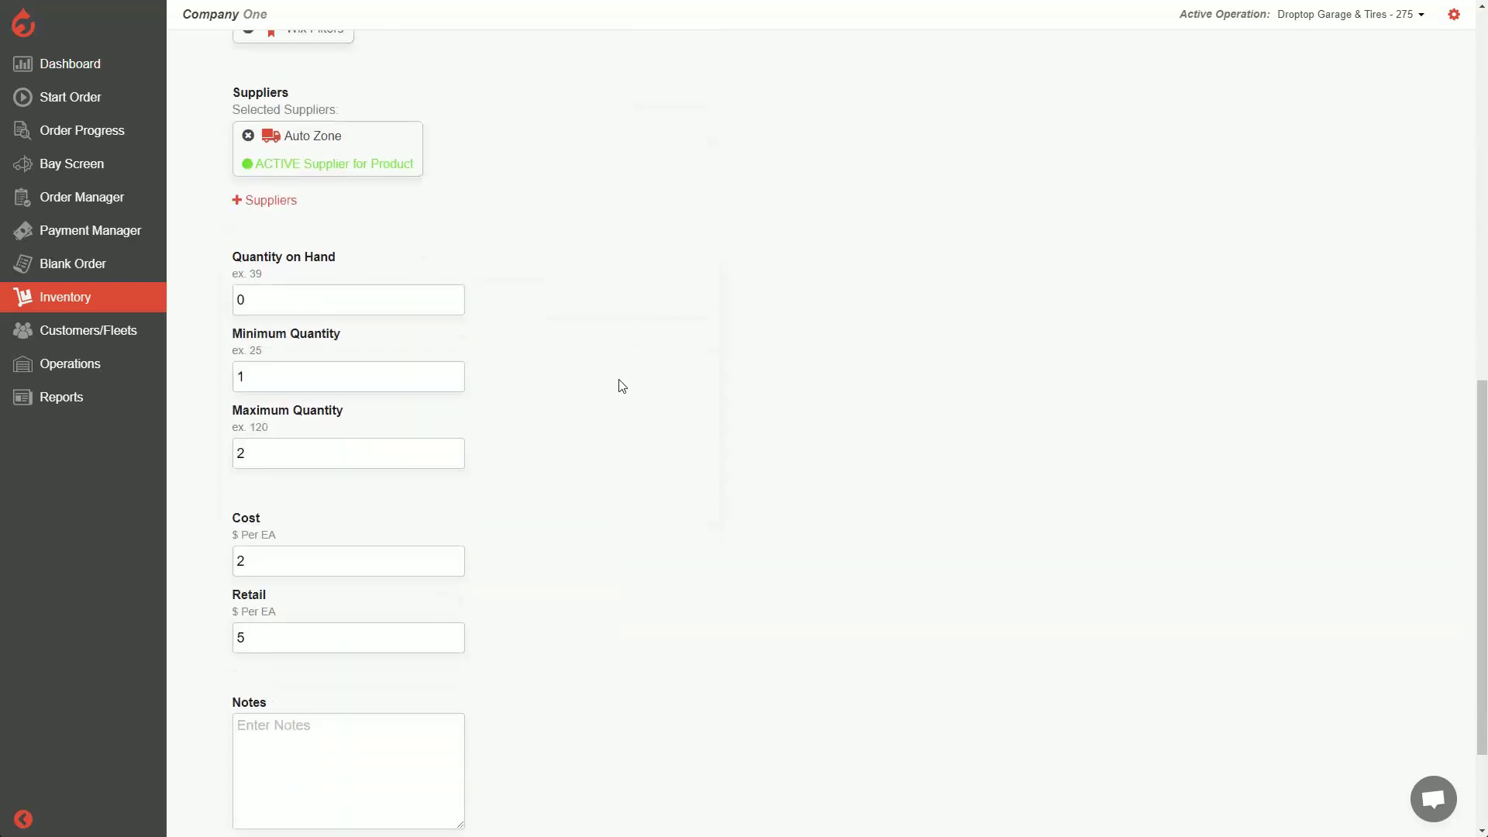
scroll(352, 486, down, 2)
click(275, 409)
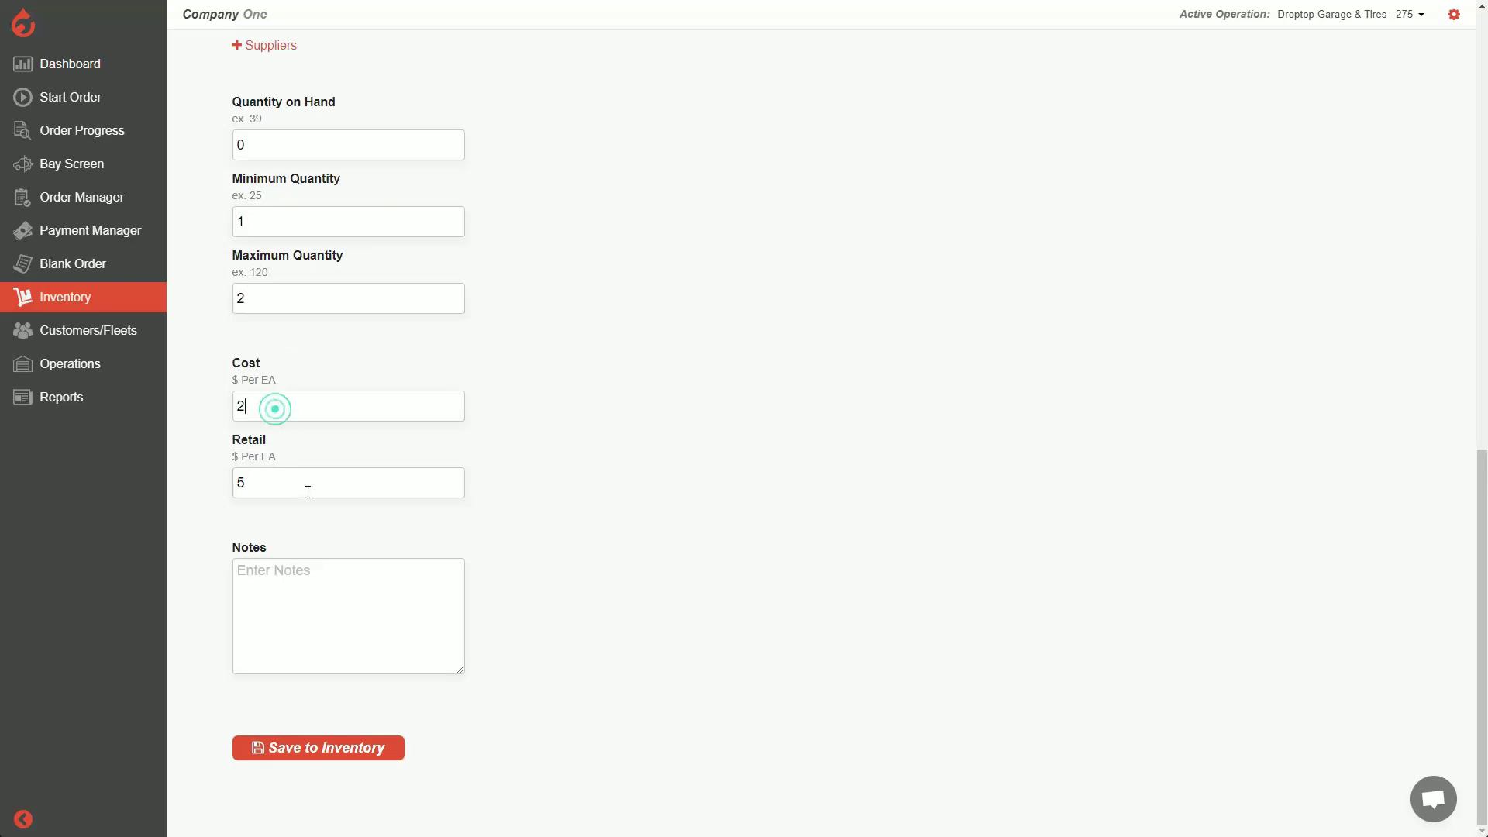
click(309, 493)
click(343, 753)
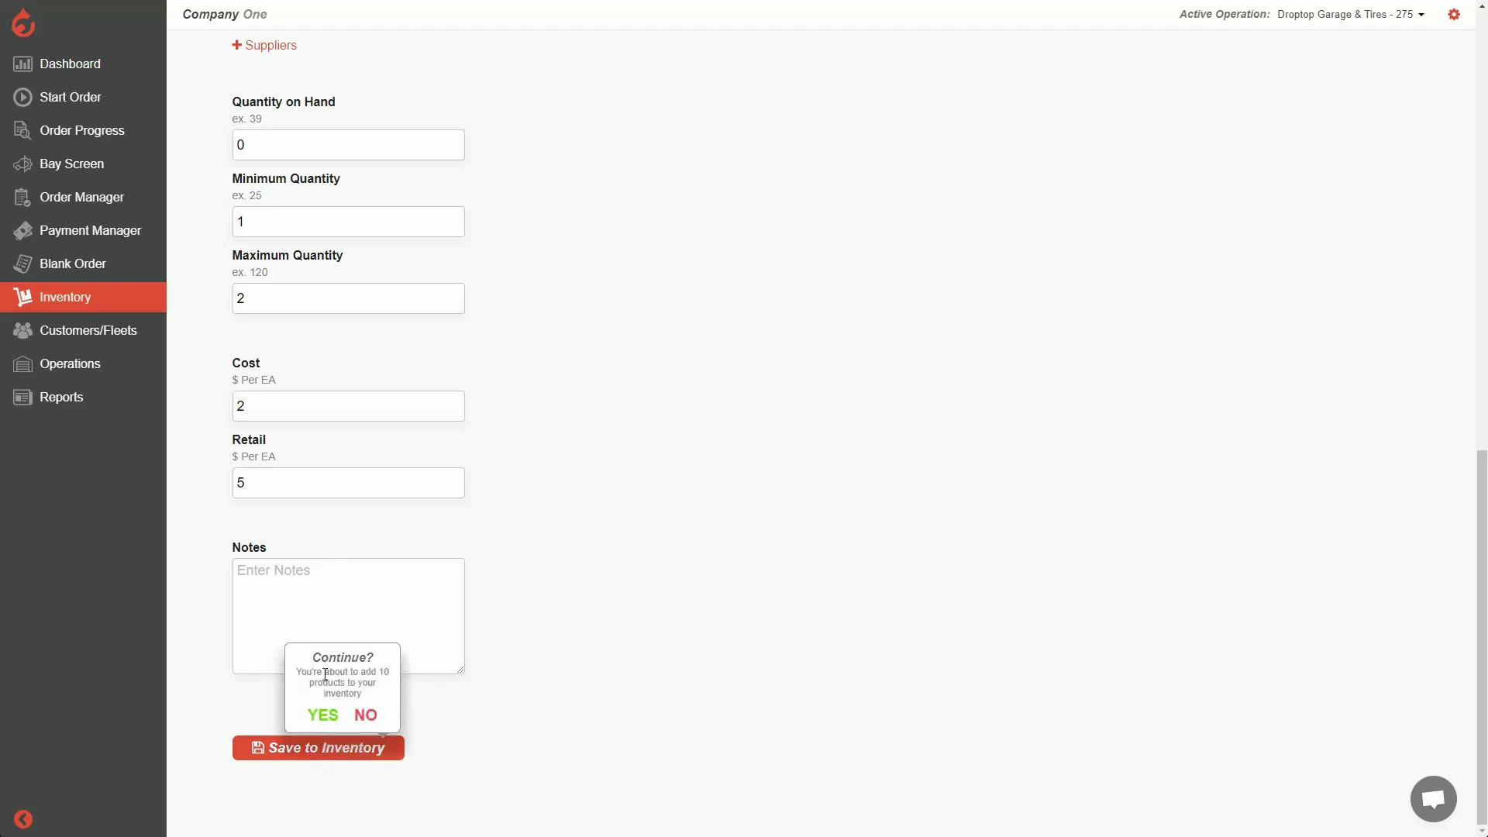
click(323, 721)
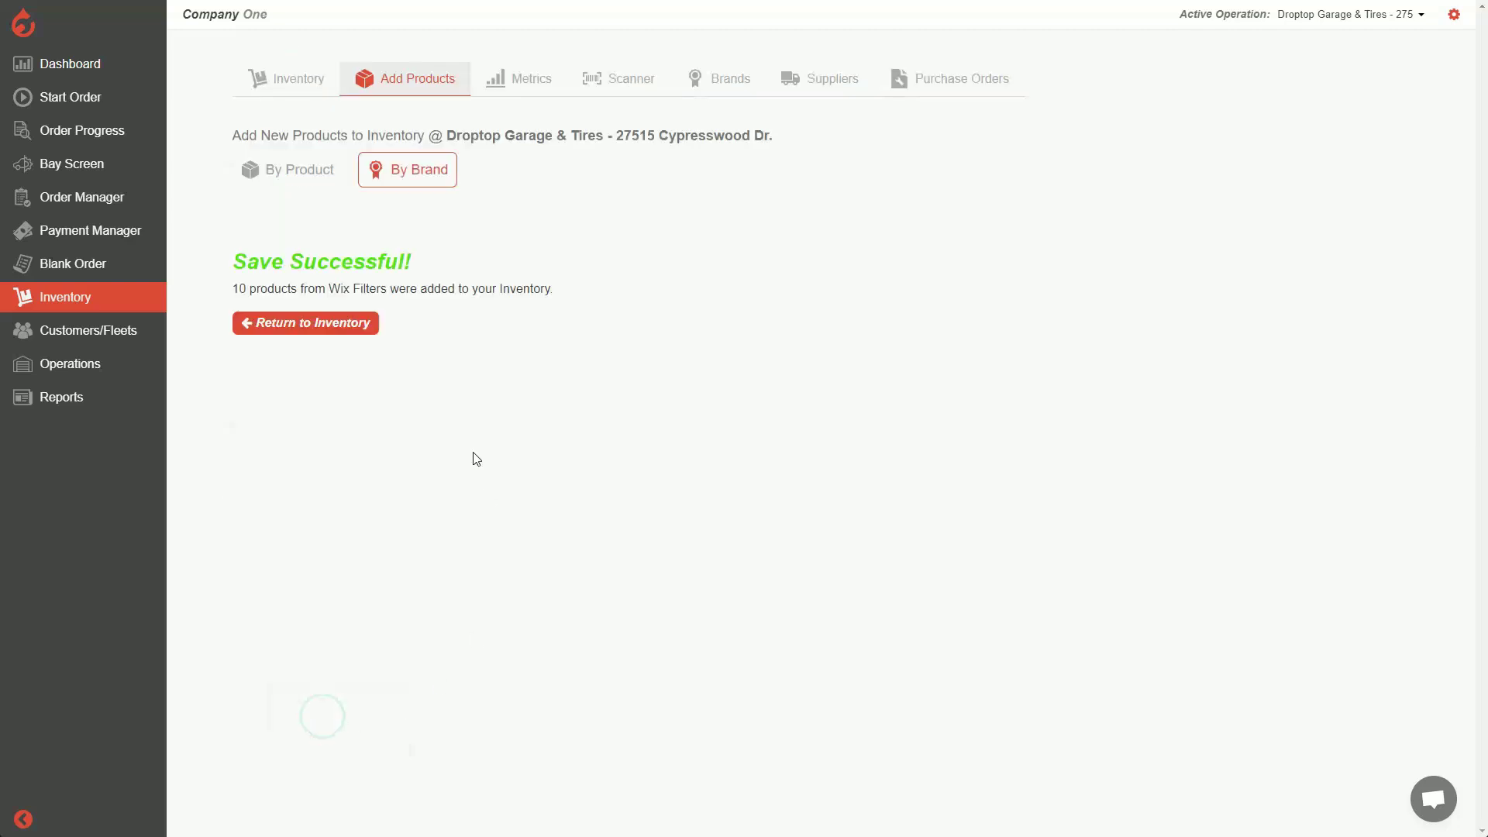
Return to the inventory list and check the details of the new cabin air filter 24333
click(311, 333)
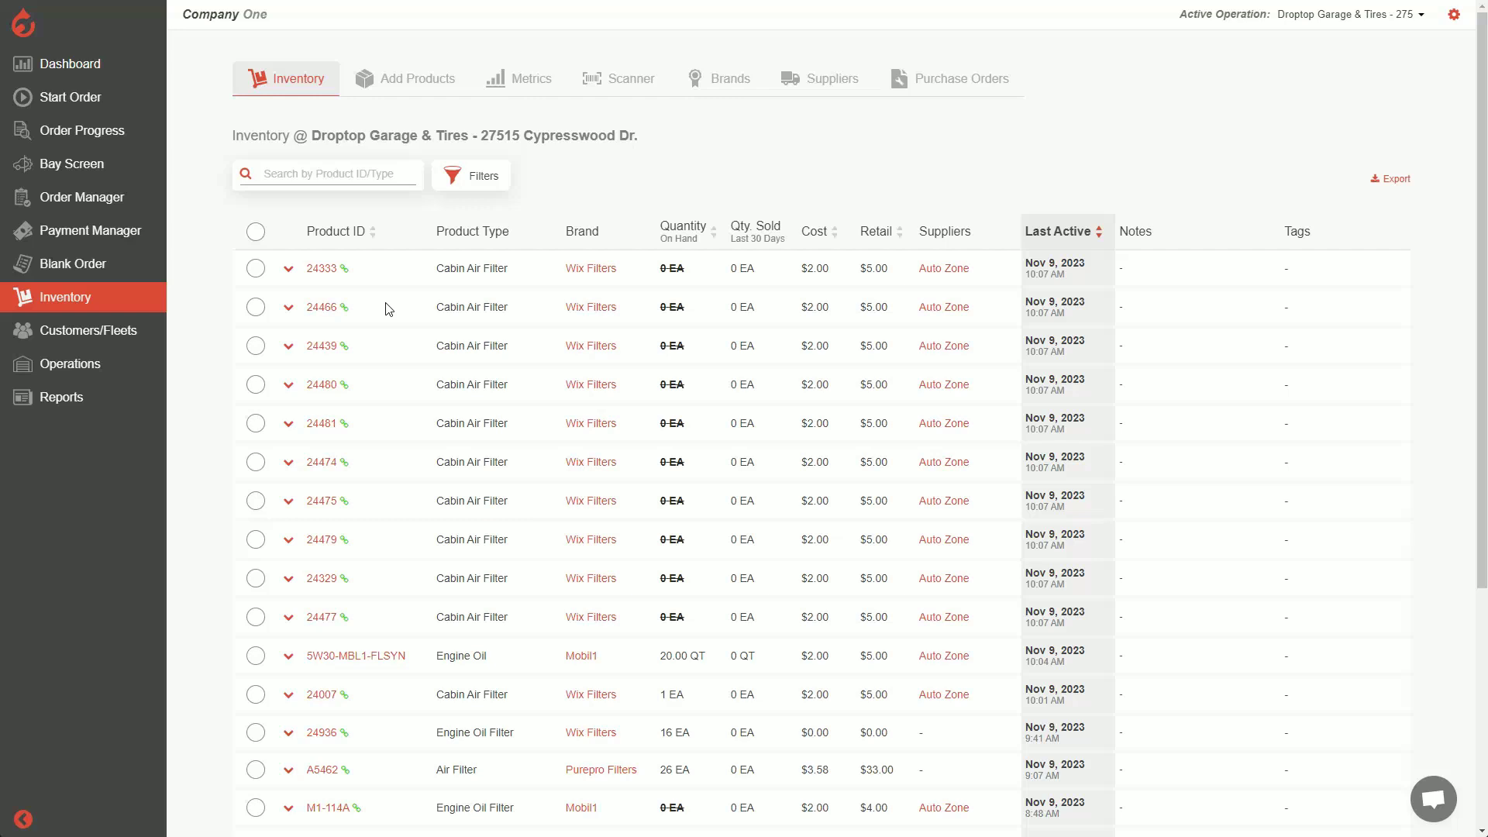
click(323, 271)
scroll(408, 403, down, 4)
scroll(341, 438, down, 3)
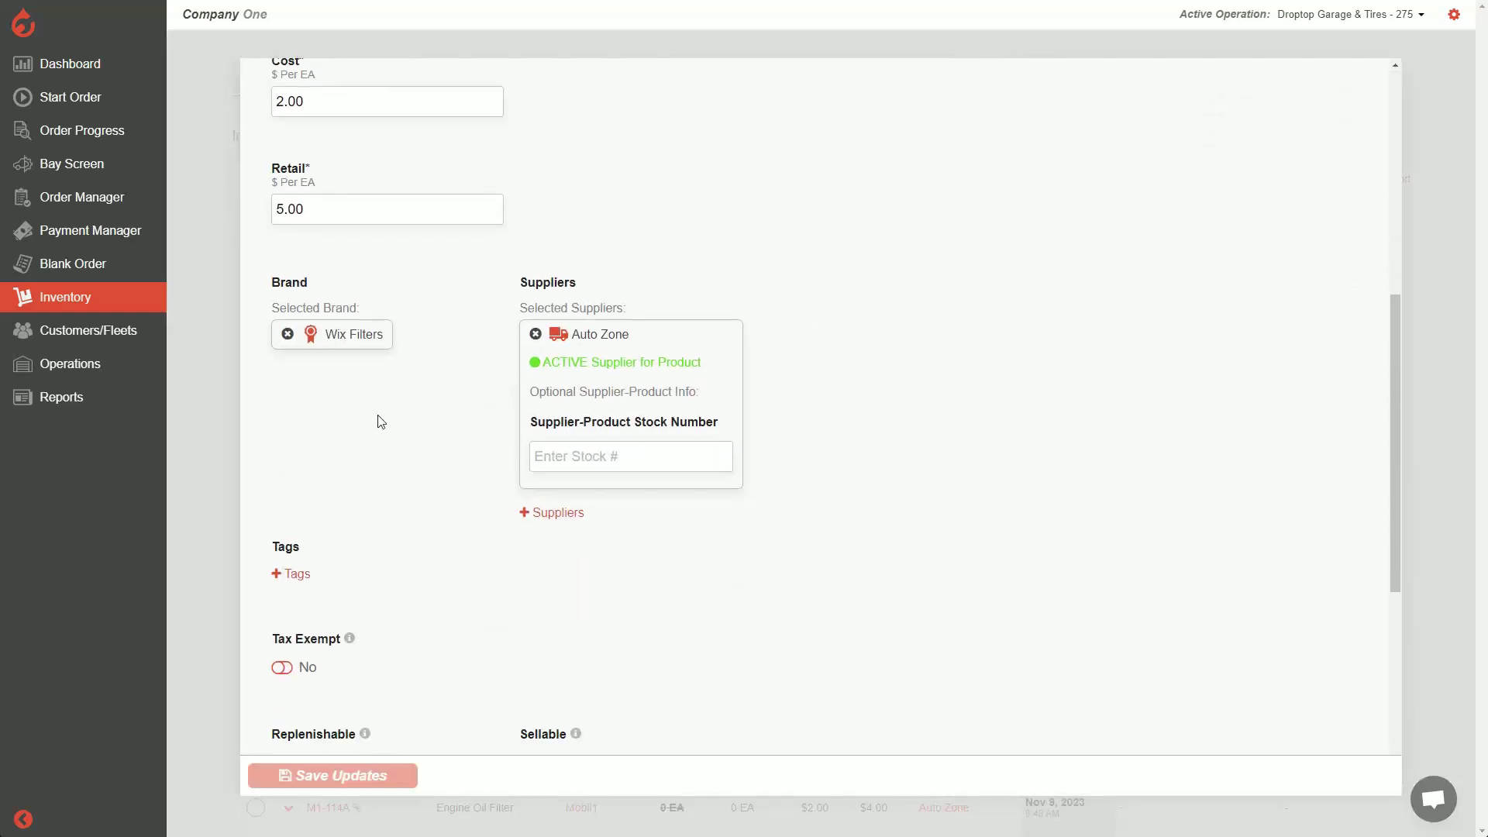
click(197, 283)
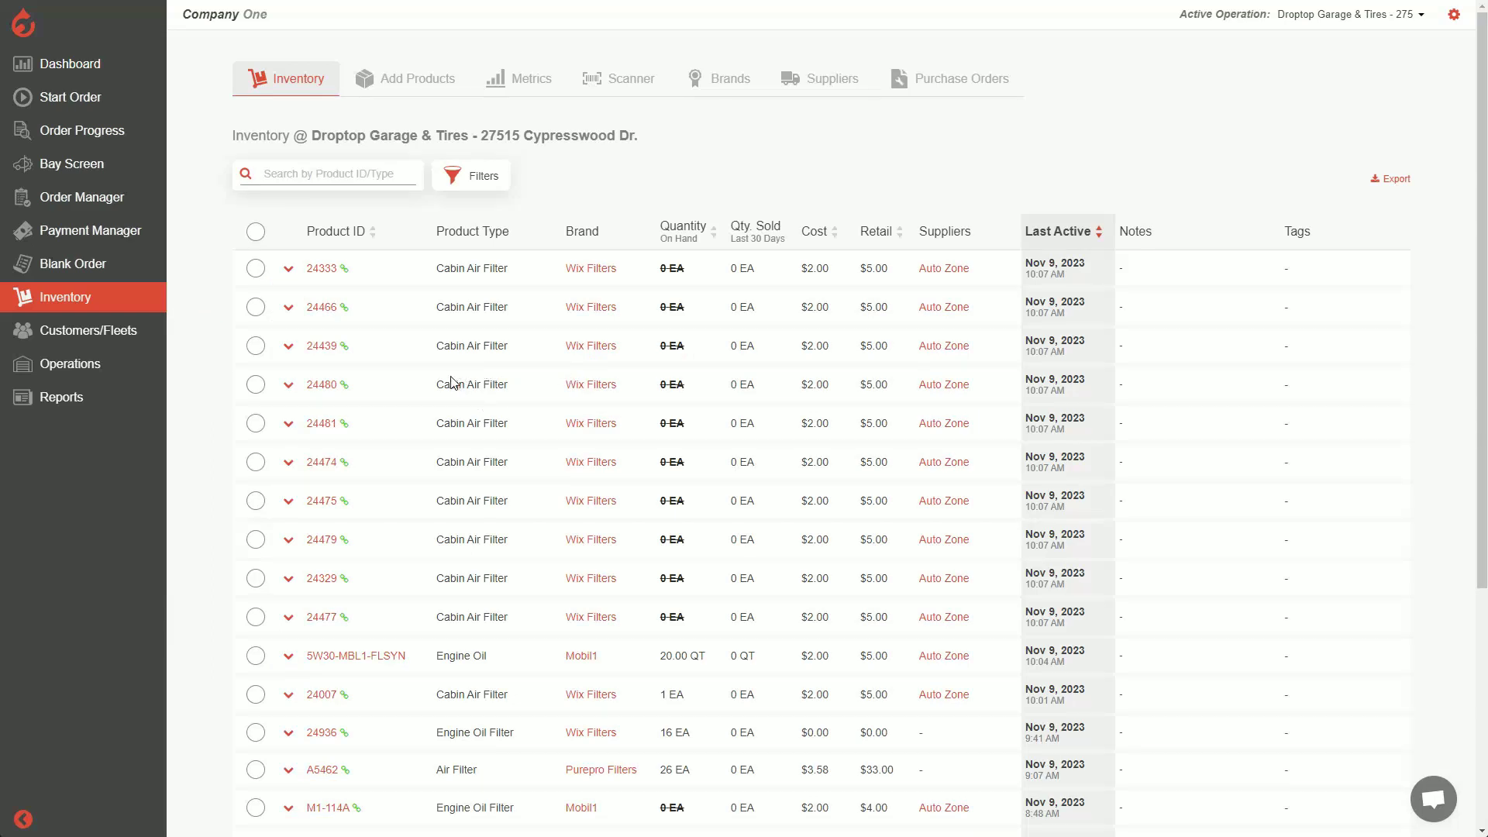
Select cabin air filters 24333, 24480, 24481 and 24439, extend the selection to all listed products, and clear it
click(255, 269)
click(254, 385)
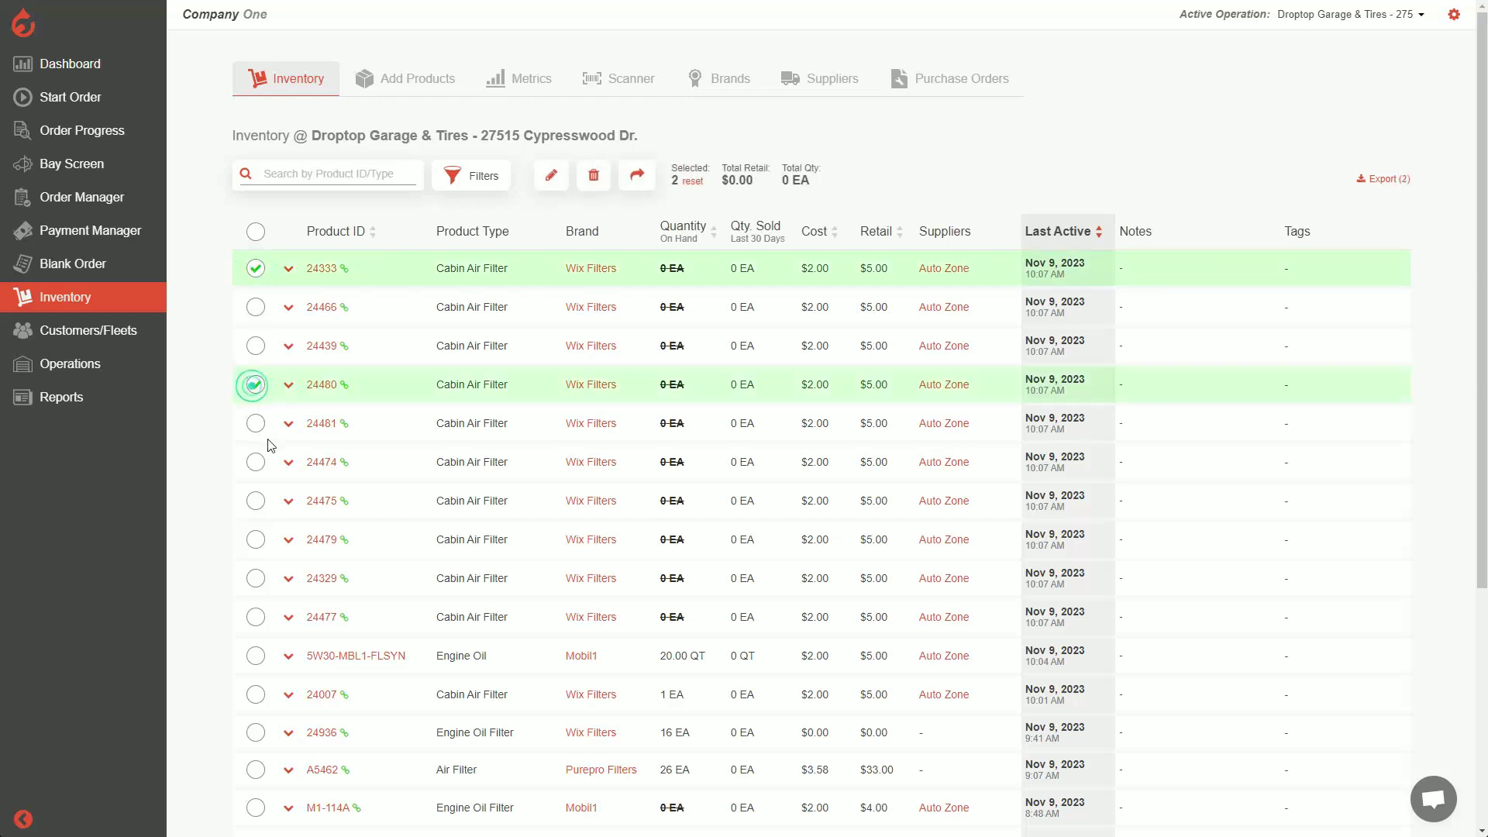
click(255, 423)
click(256, 346)
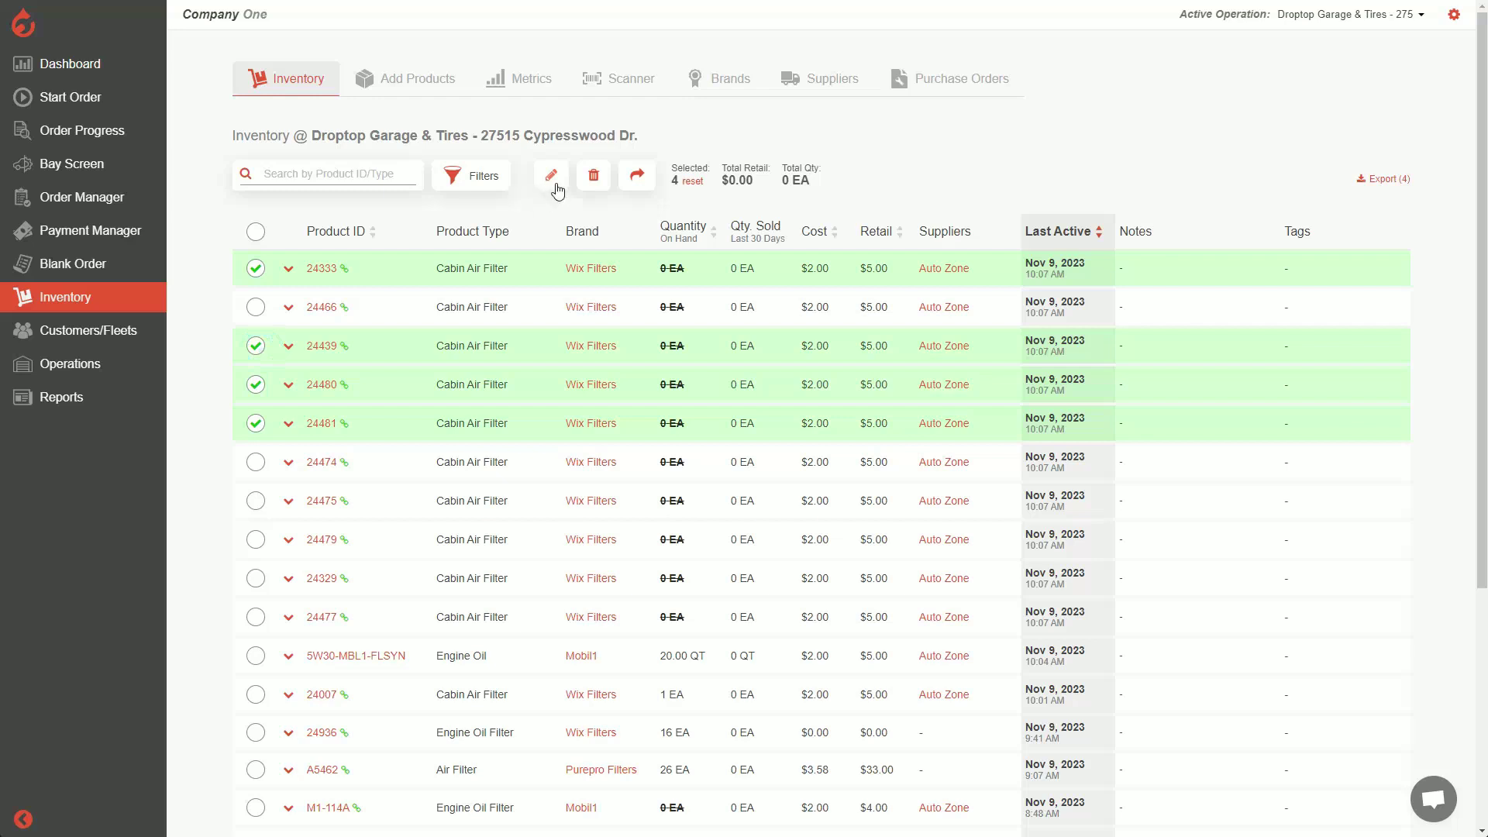
click(256, 232)
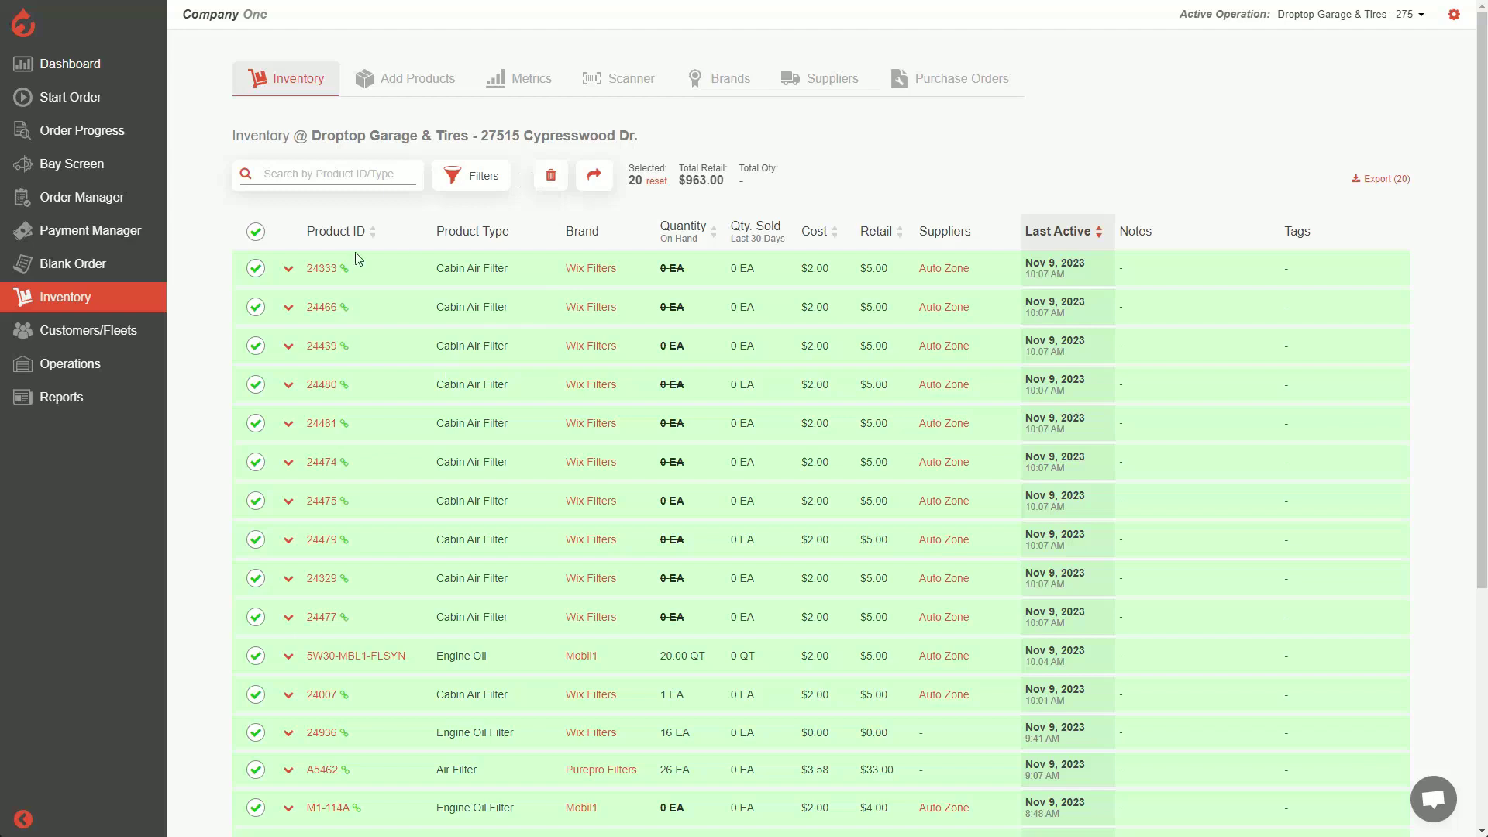
click(256, 231)
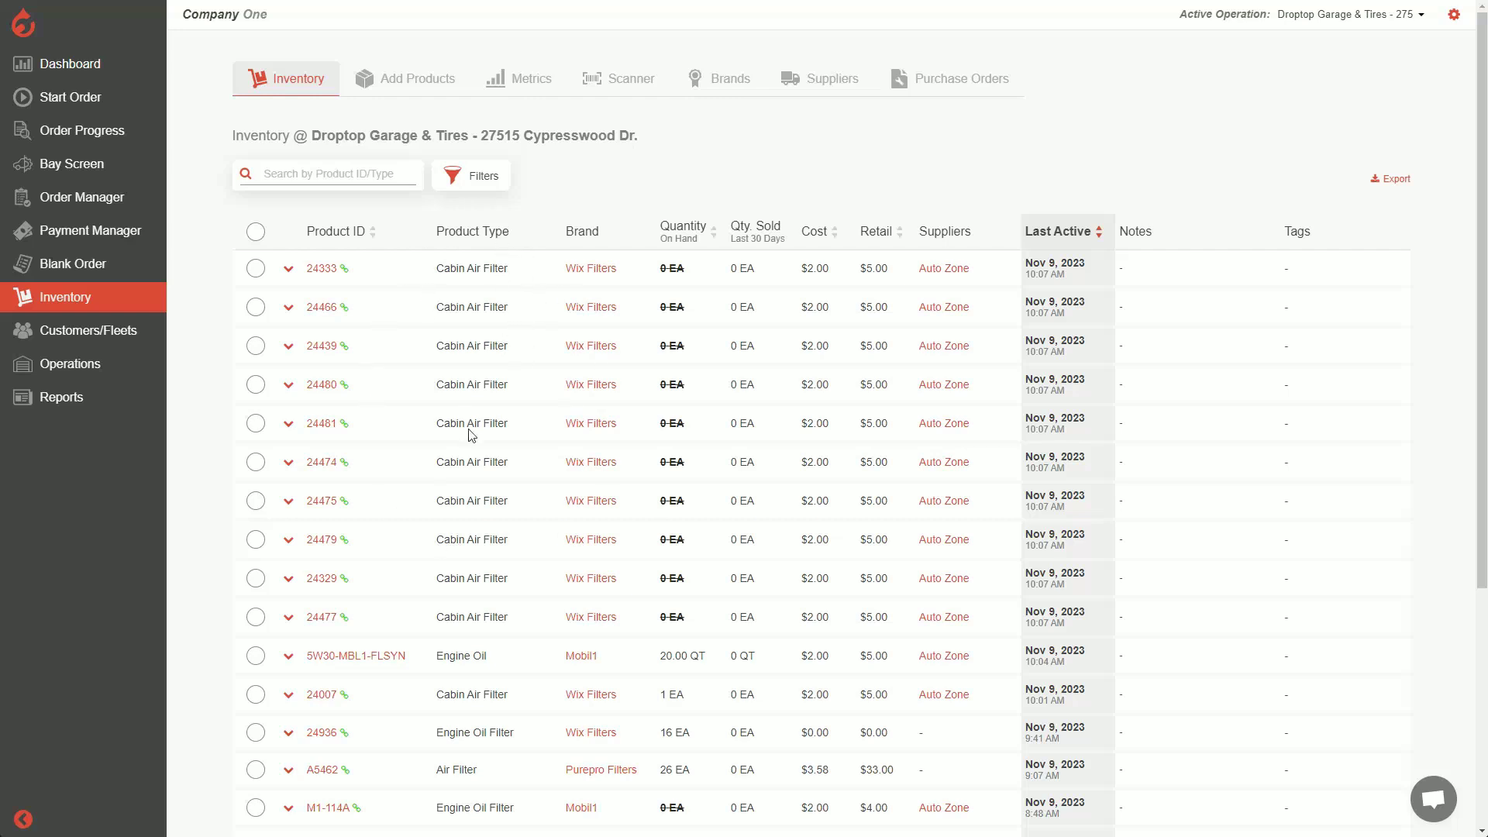
Select the cabin air filters from 24477 up through 24466 individually, extend the selection to all listed products, and clear it
click(256, 617)
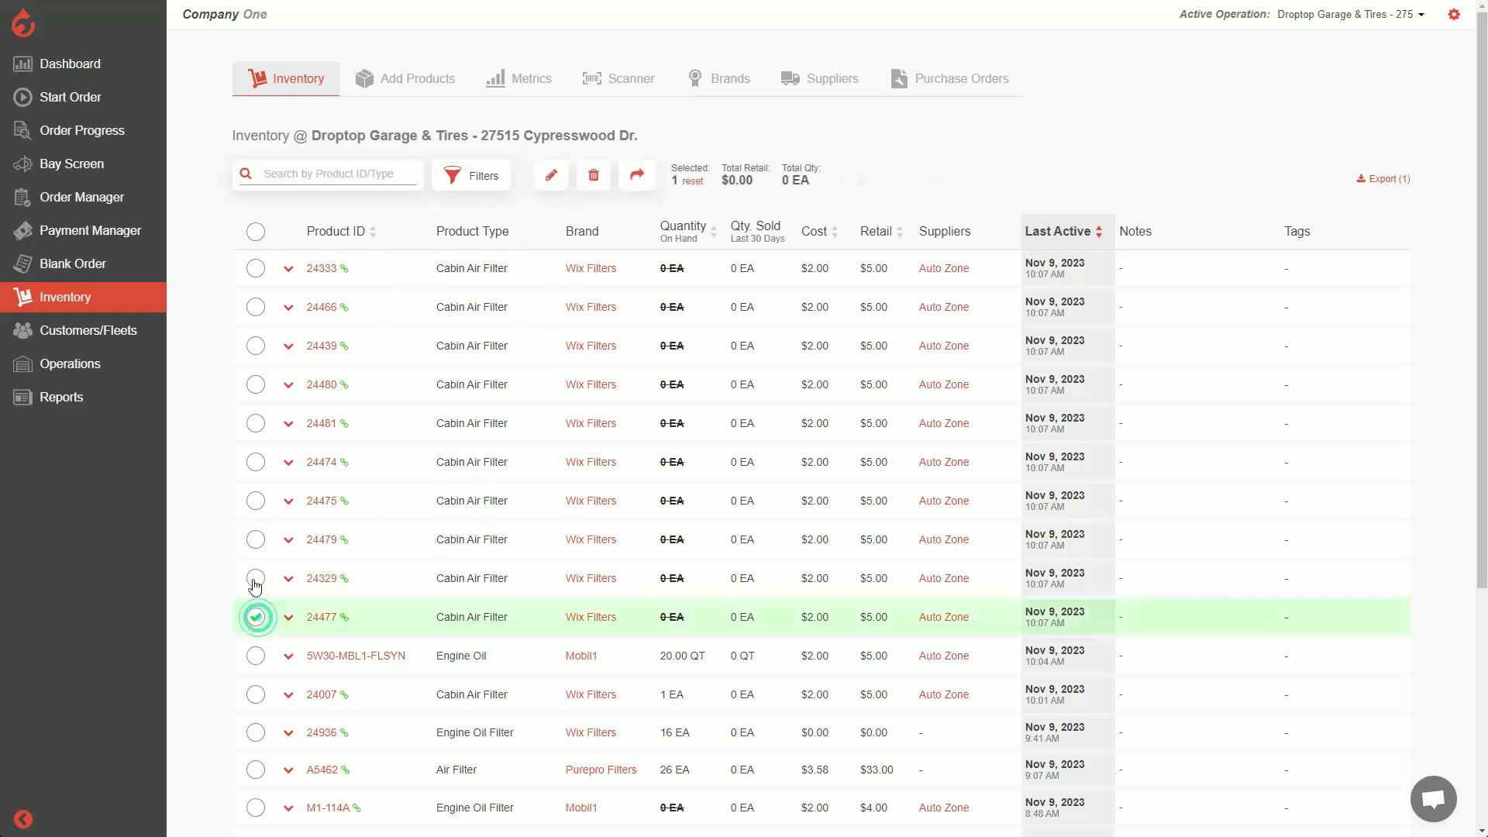
click(256, 578)
click(256, 539)
click(256, 500)
click(256, 462)
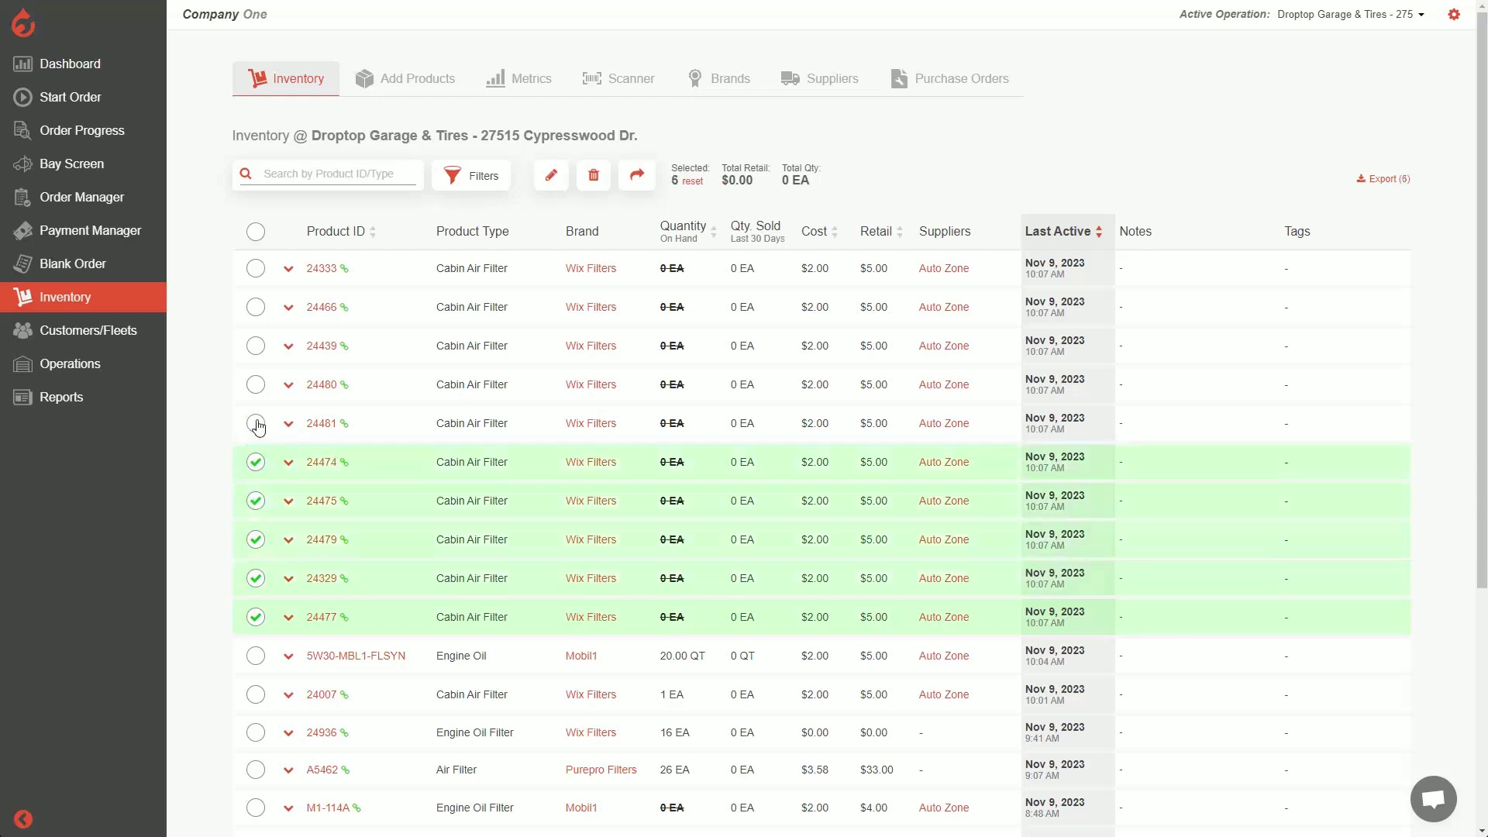
click(256, 423)
click(256, 384)
click(256, 346)
click(256, 307)
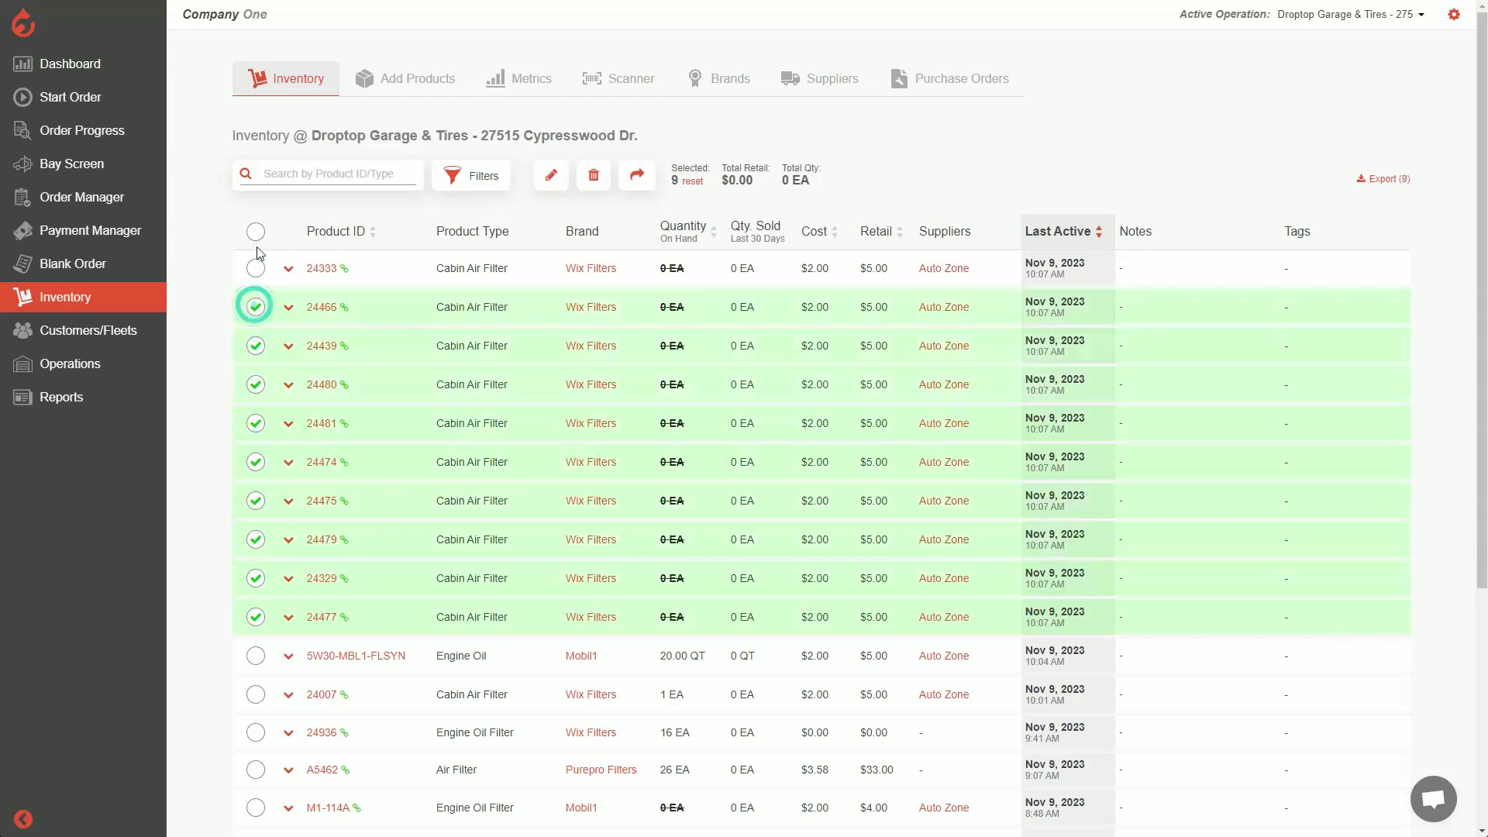
click(257, 233)
click(257, 232)
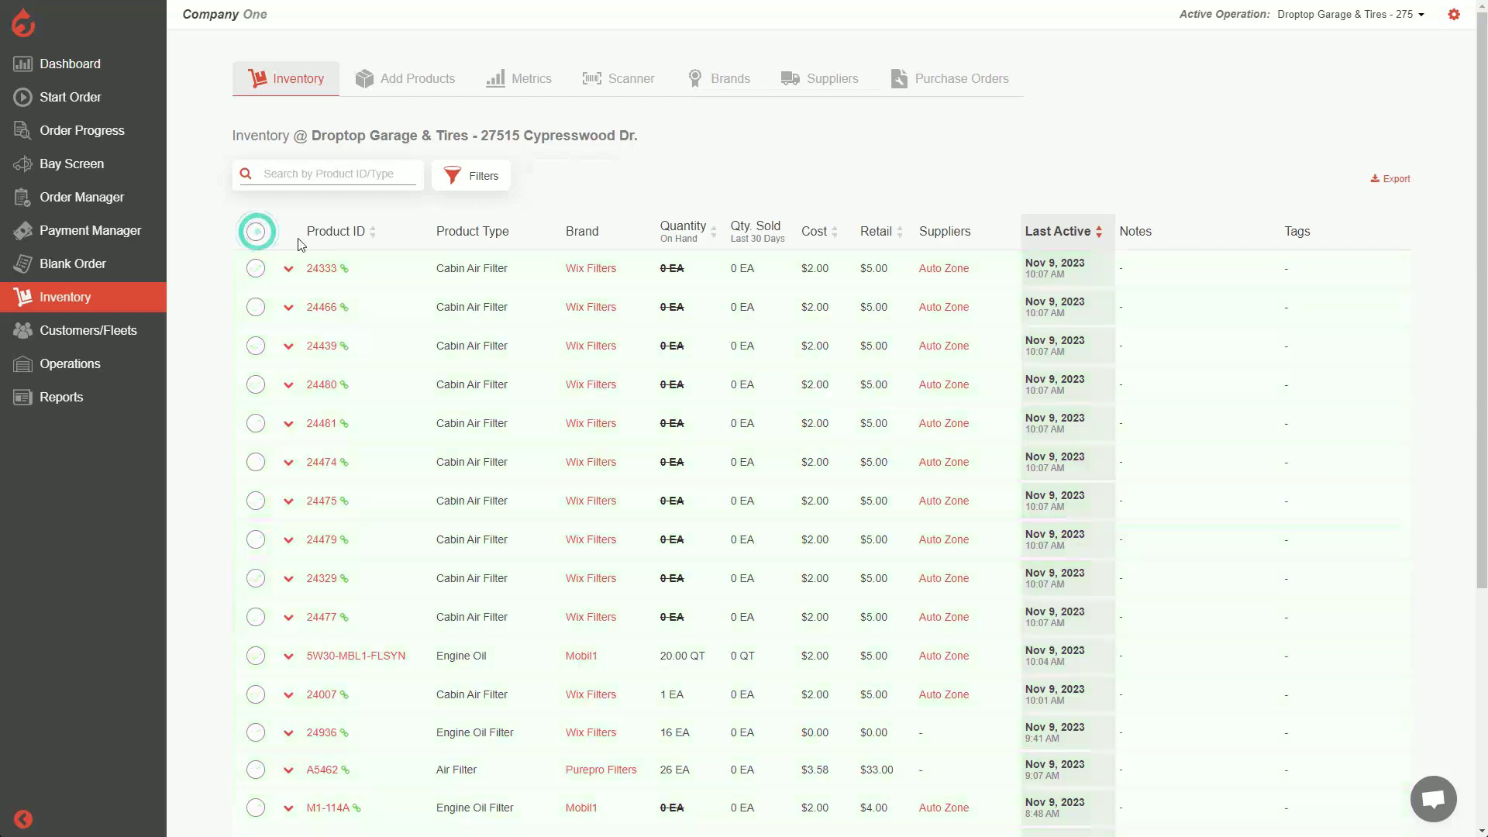
Filter the inventory list by the product type Cabin Air Filter
click(495, 179)
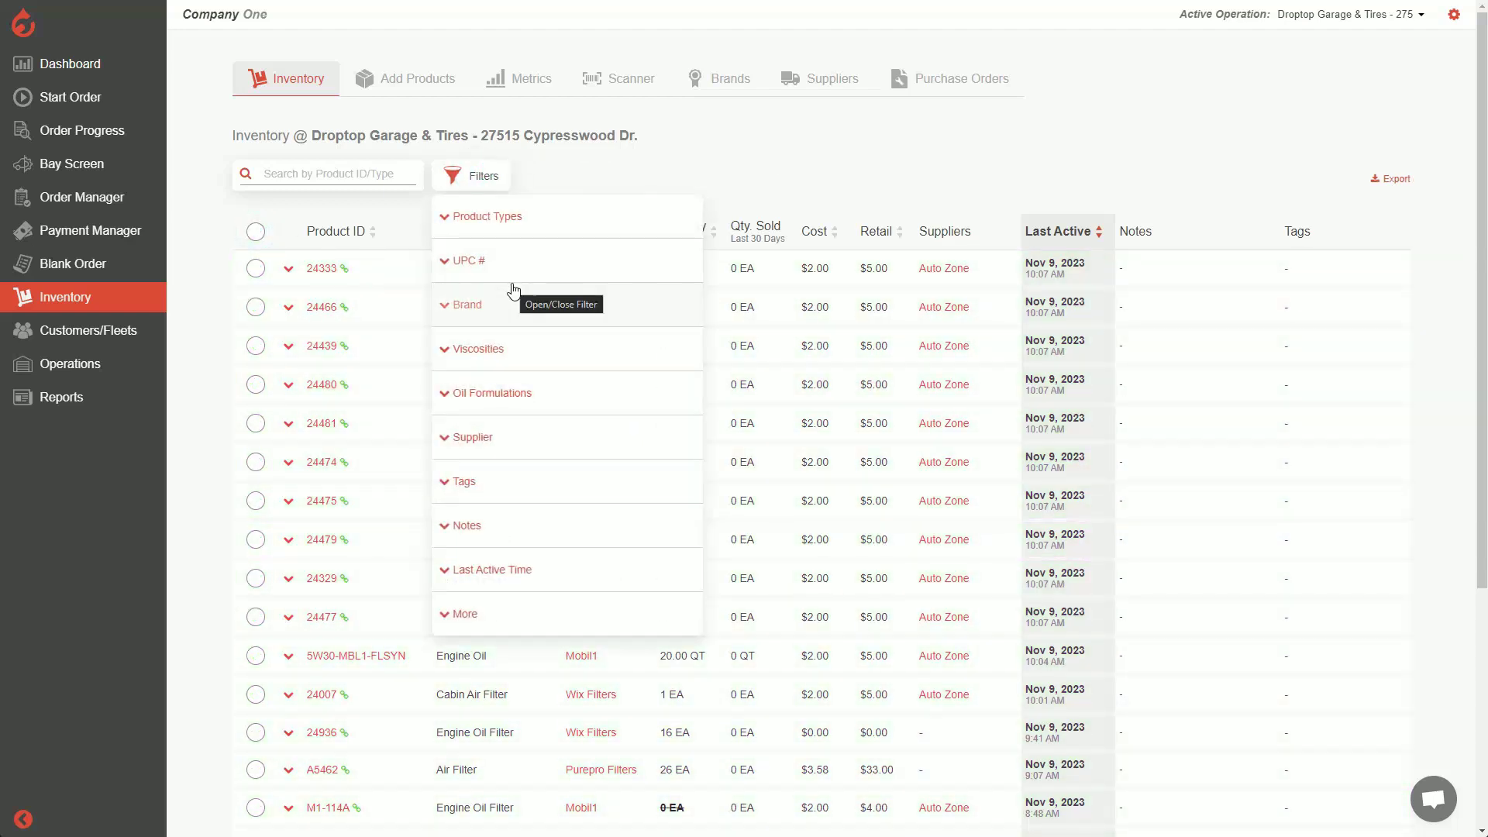
click(457, 216)
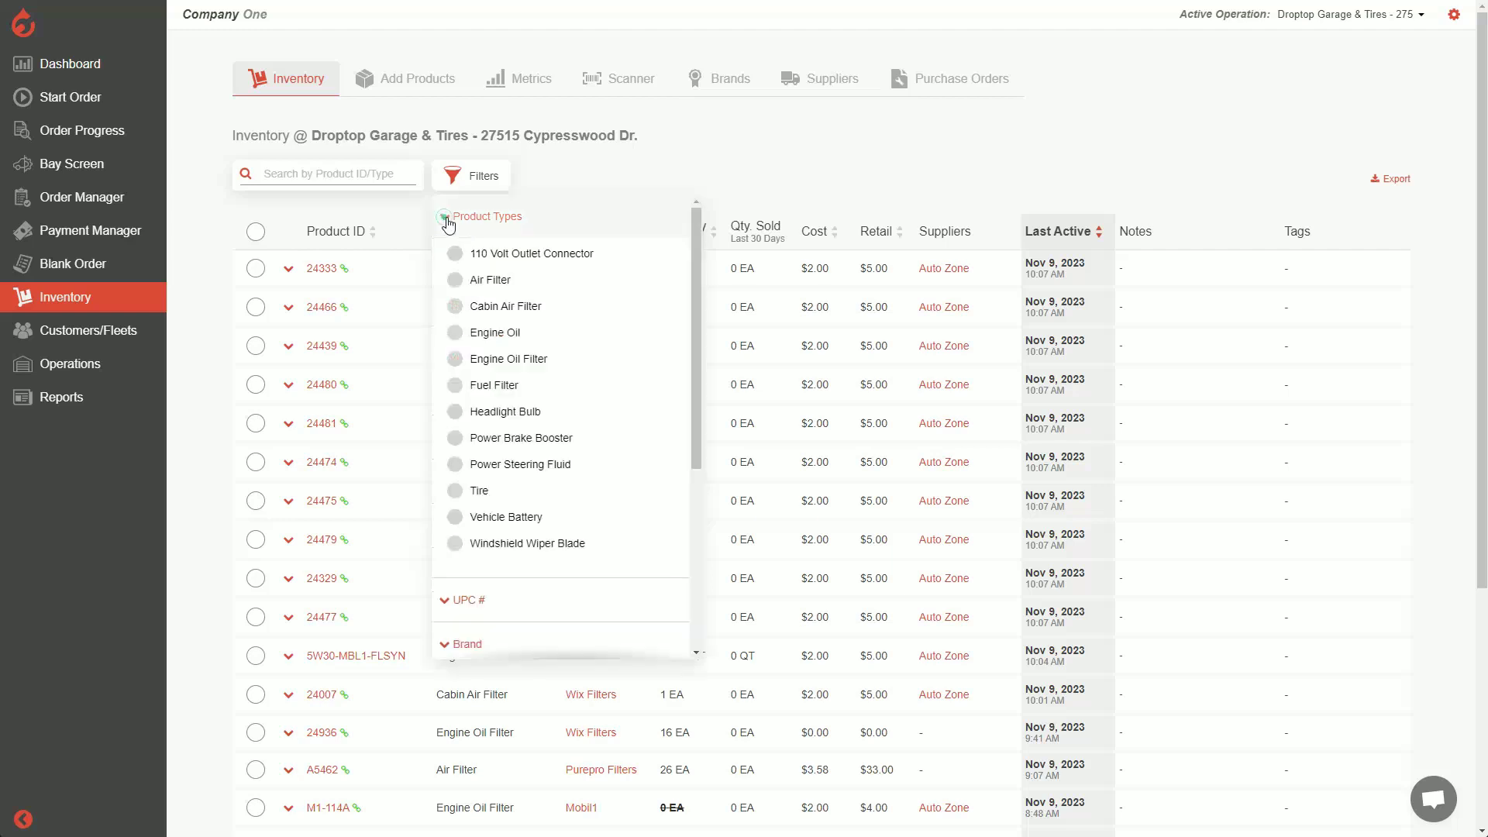
click(512, 310)
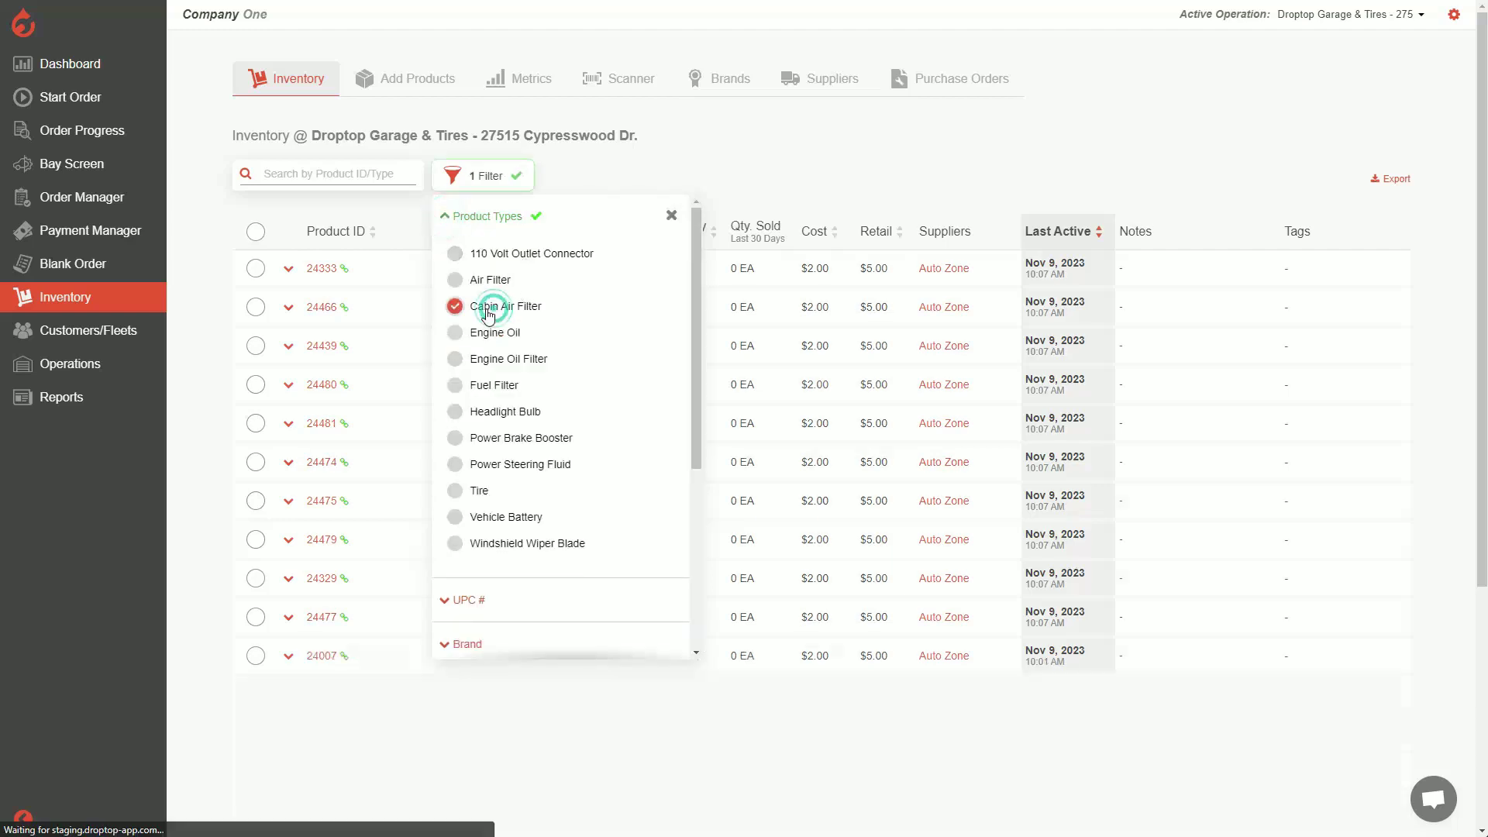
click(852, 158)
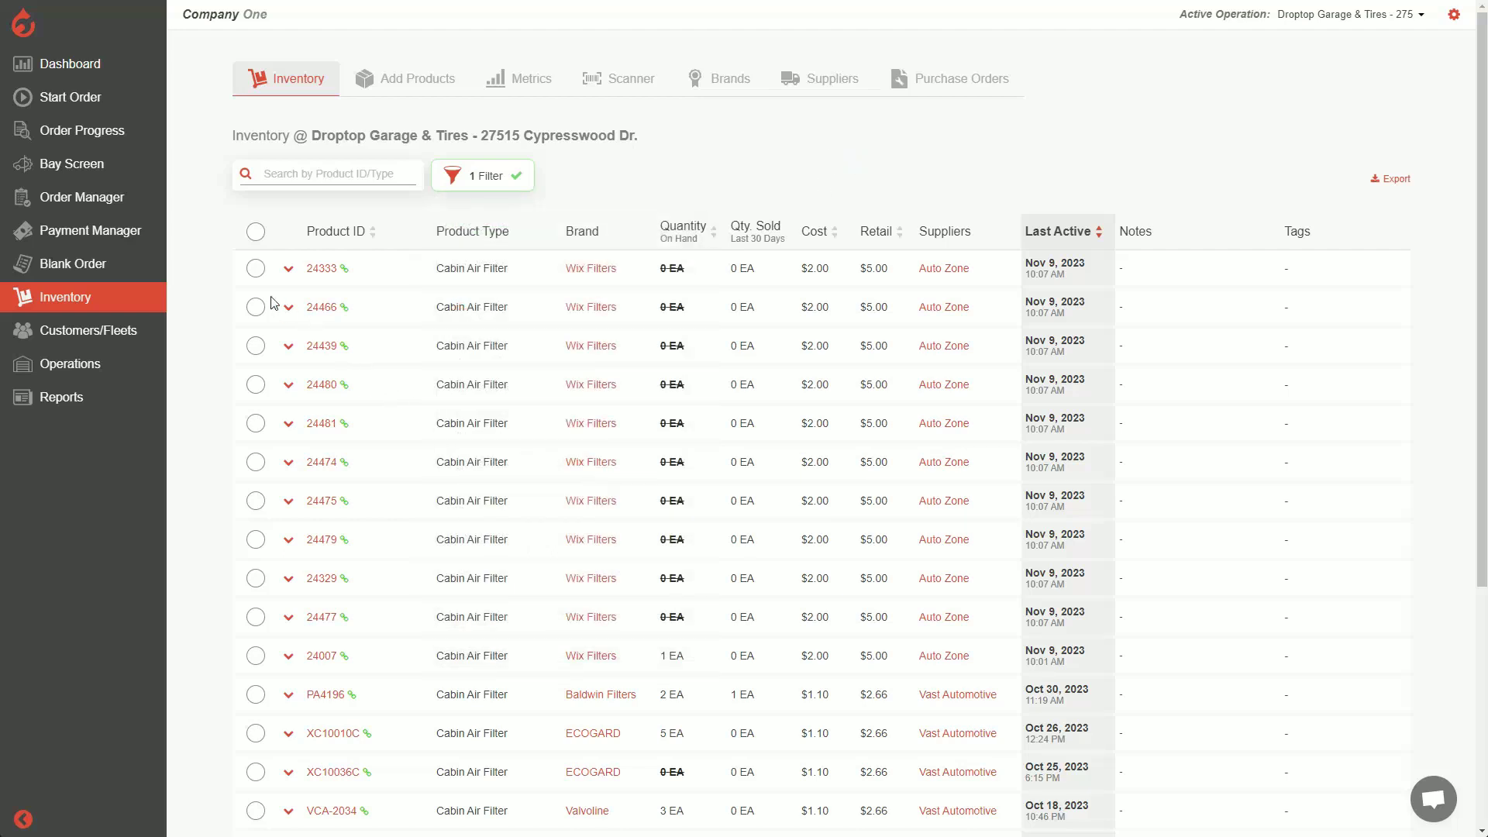
Add a brand filter for "wix" to narrow the cabin air filter list
click(494, 181)
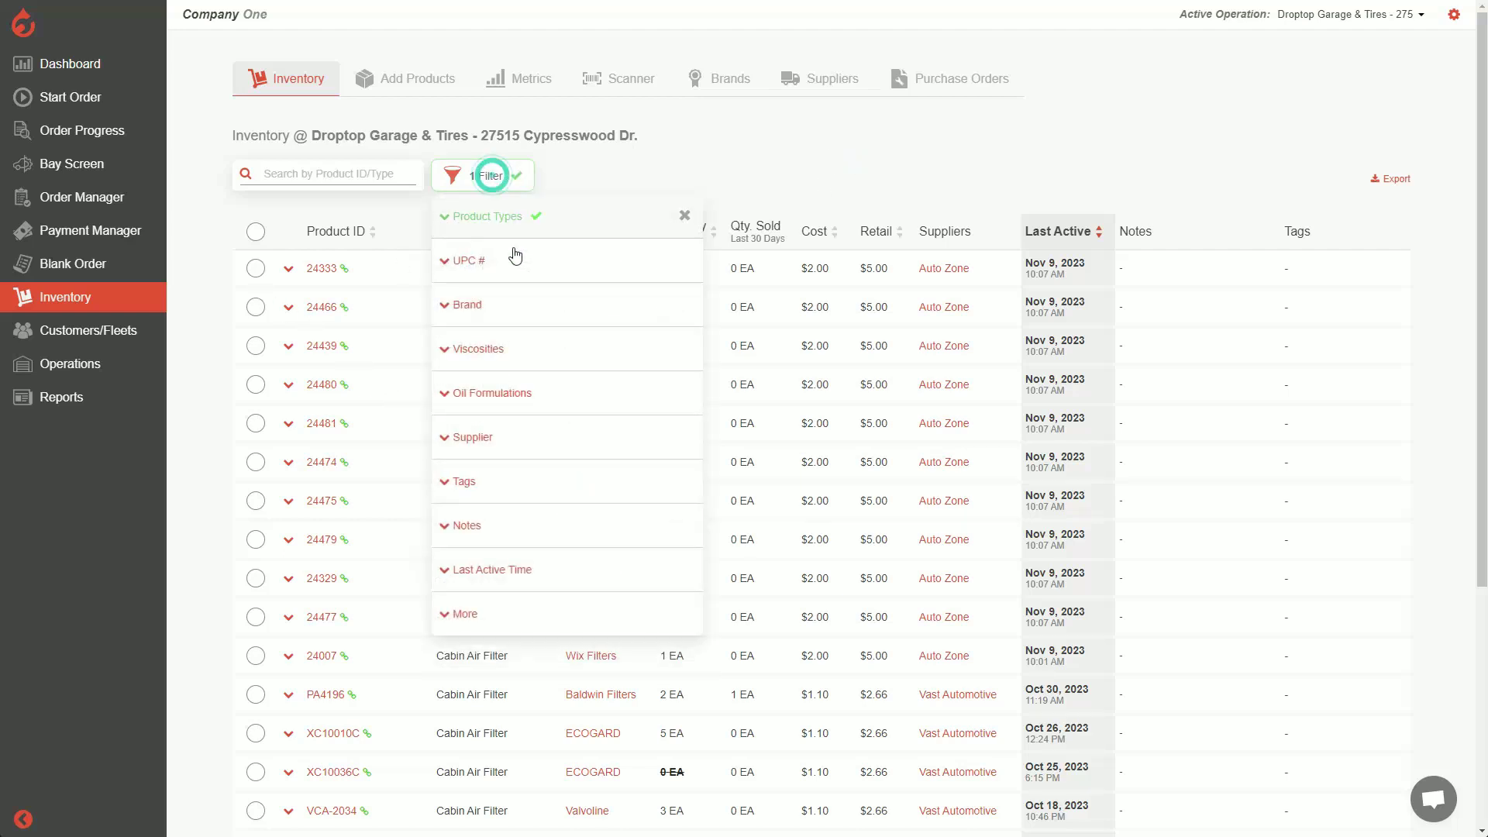
click(461, 306)
click(533, 342)
text(wix)
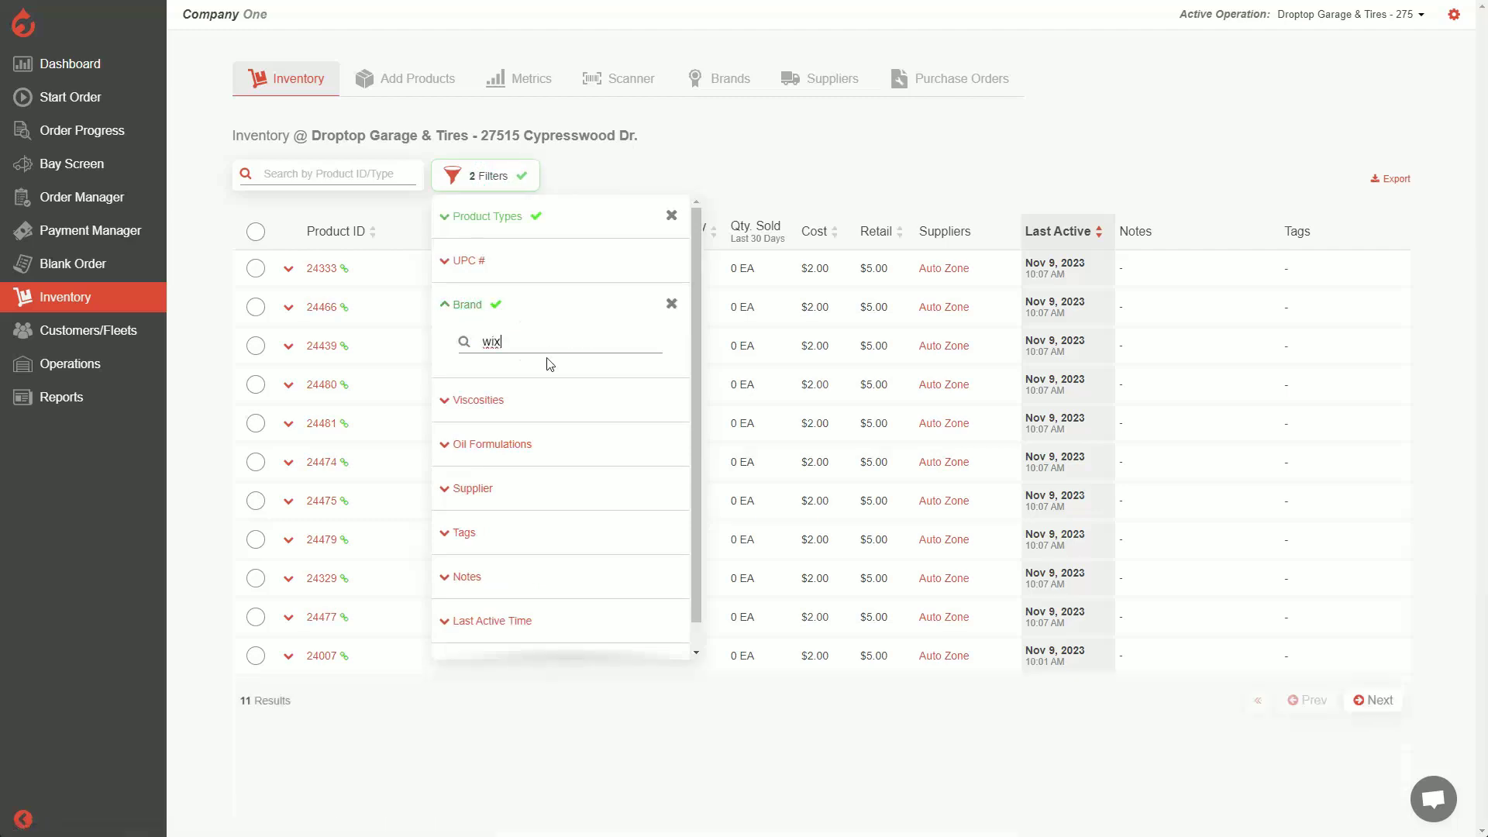
click(815, 165)
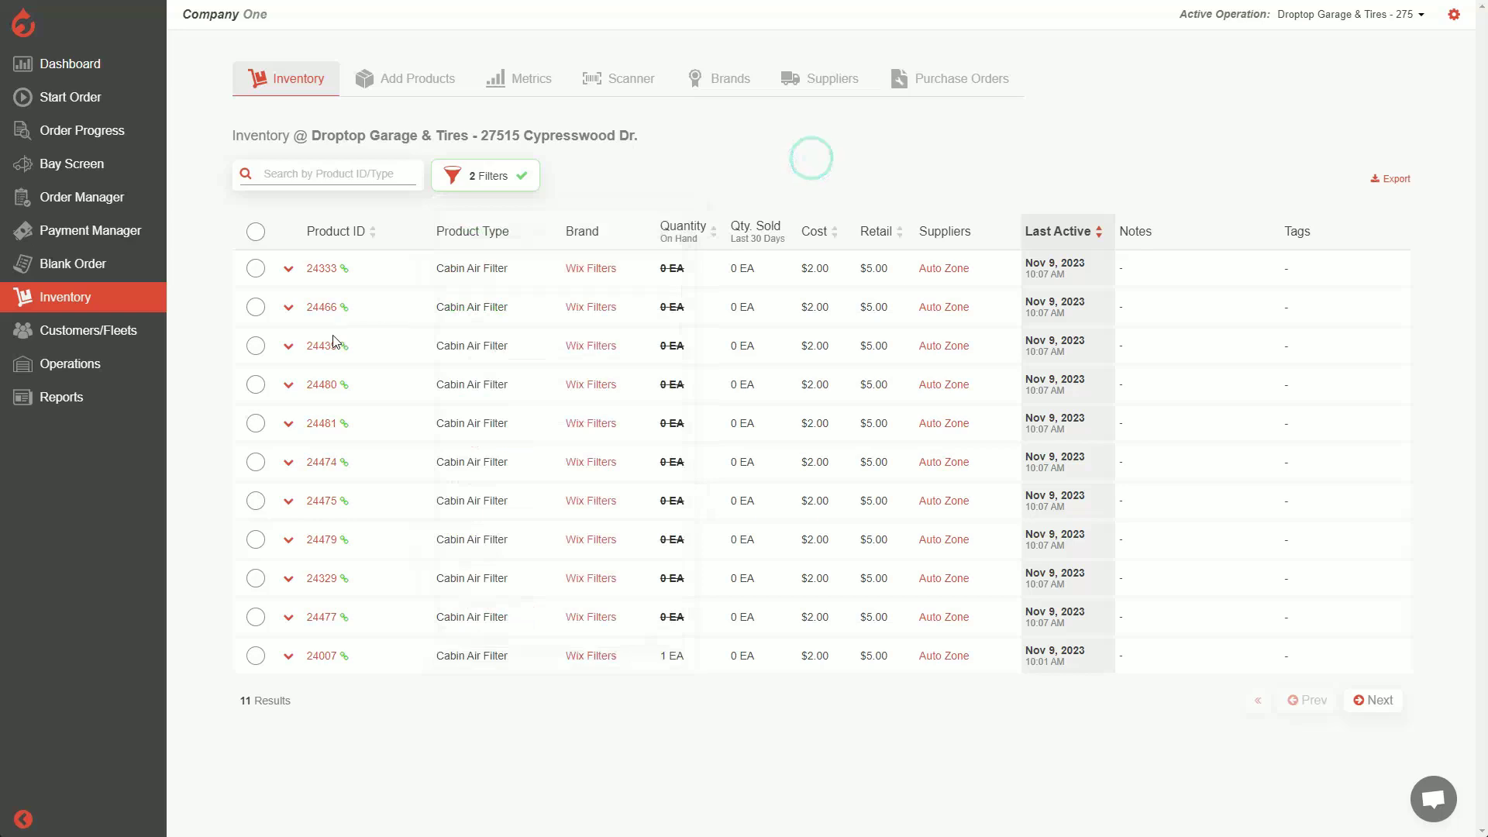
Select all filtered Wix cabin air filters and open them for bulk editing, reviewing the available fields
click(256, 232)
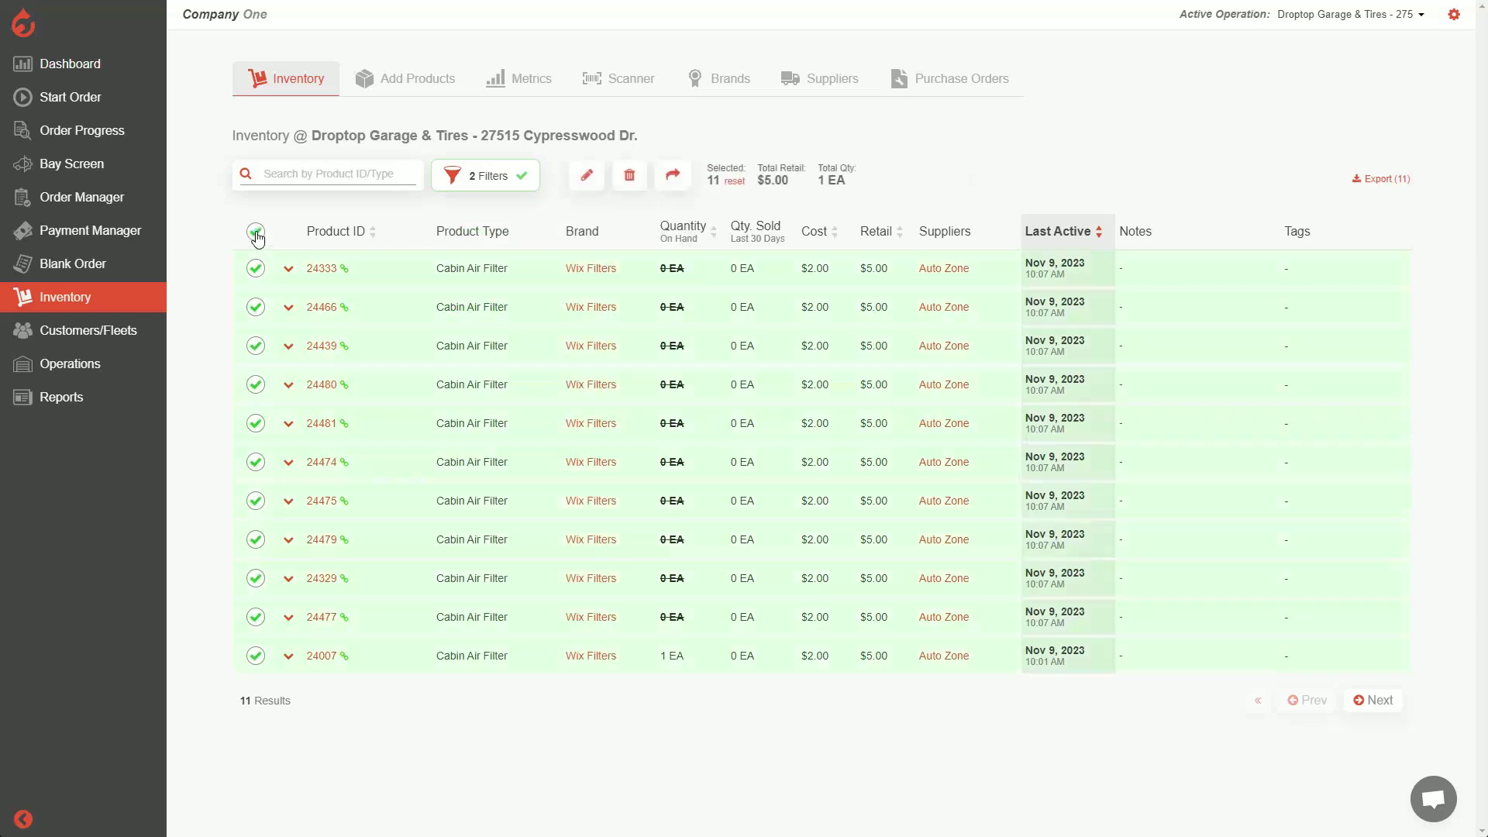
click(583, 178)
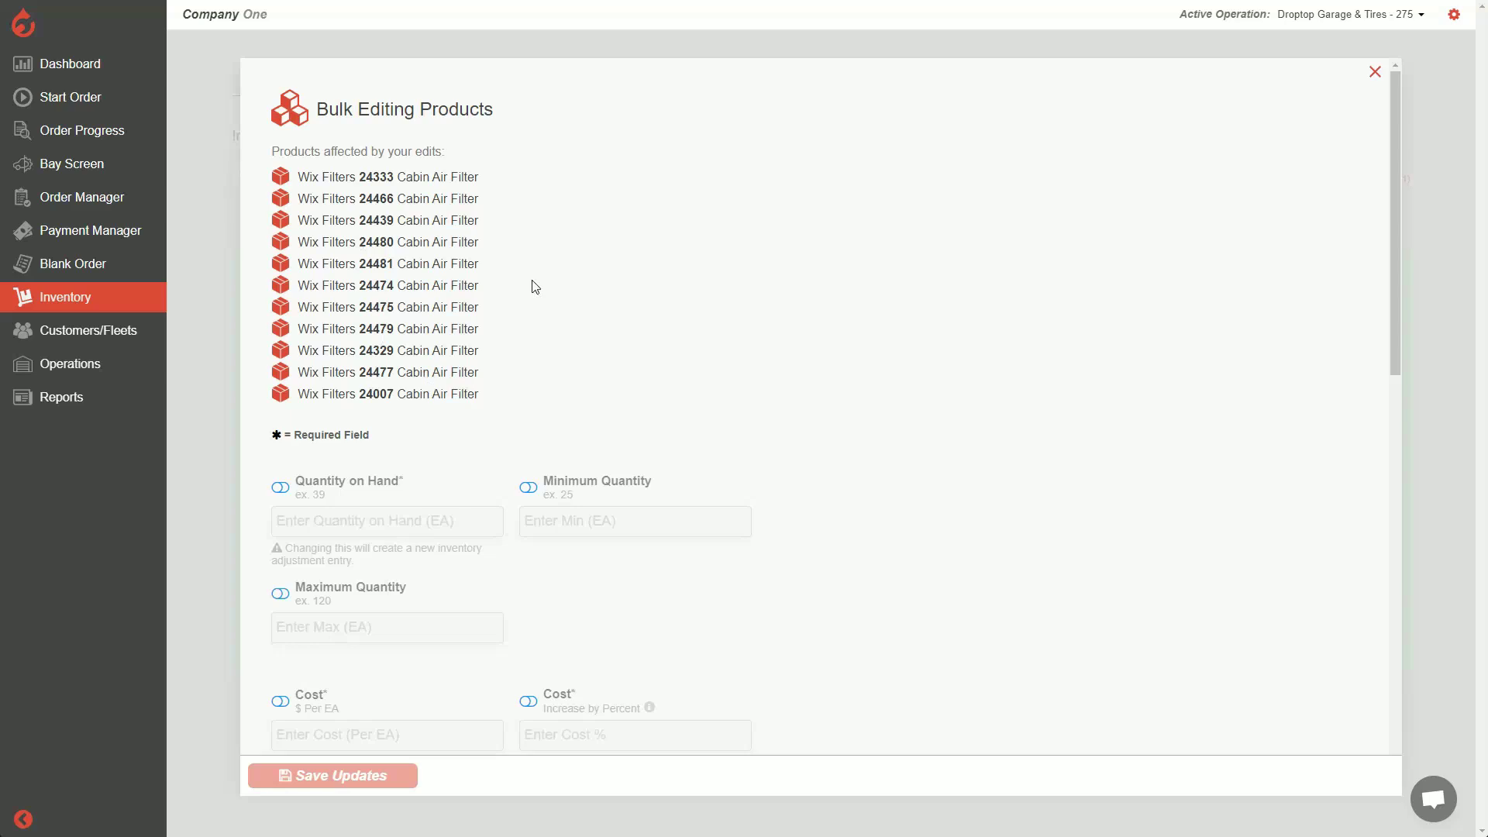
scroll(533, 287, down, 4)
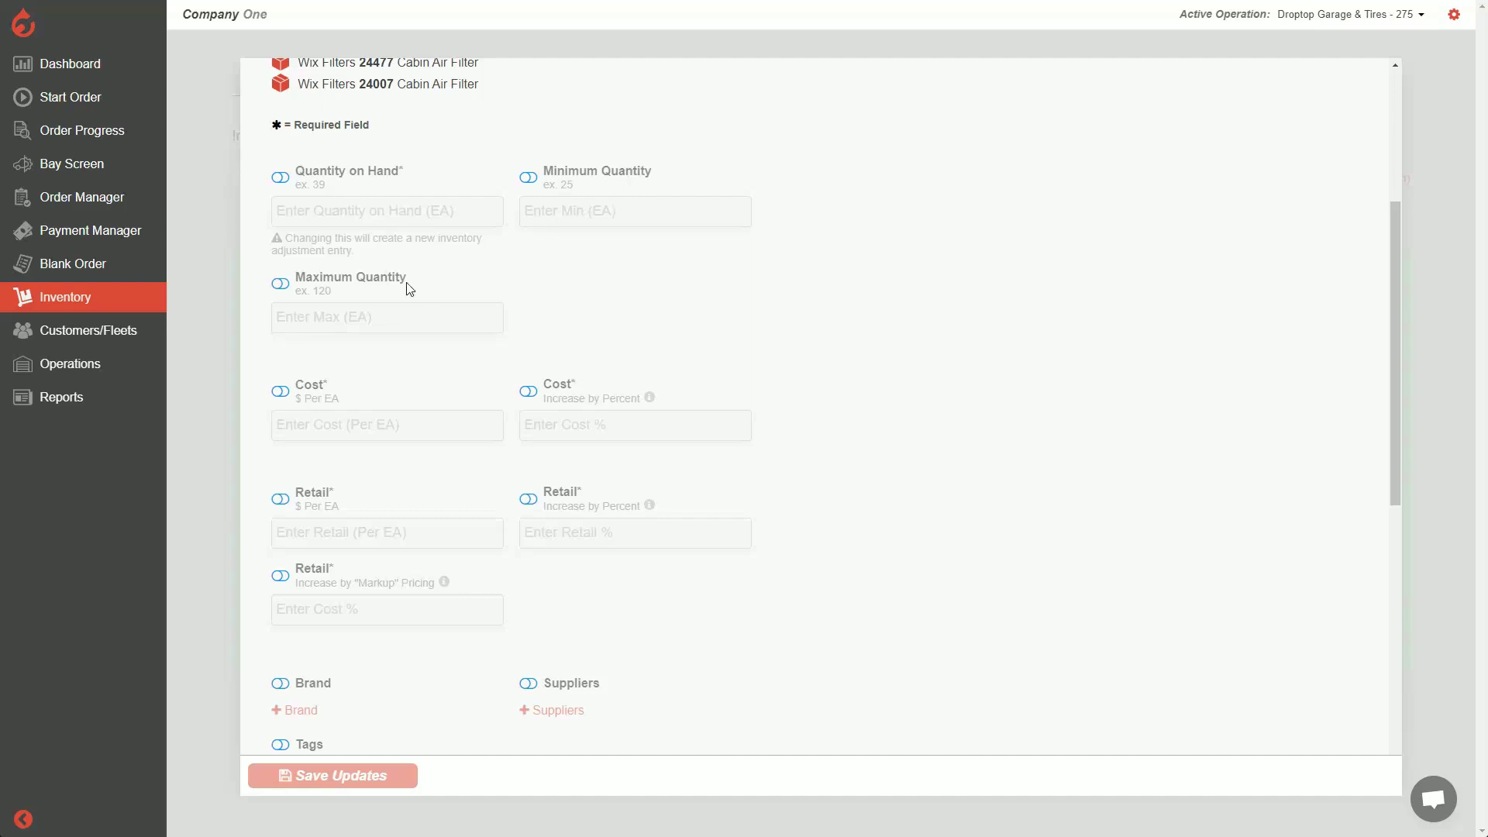
scroll(547, 260, down, 2)
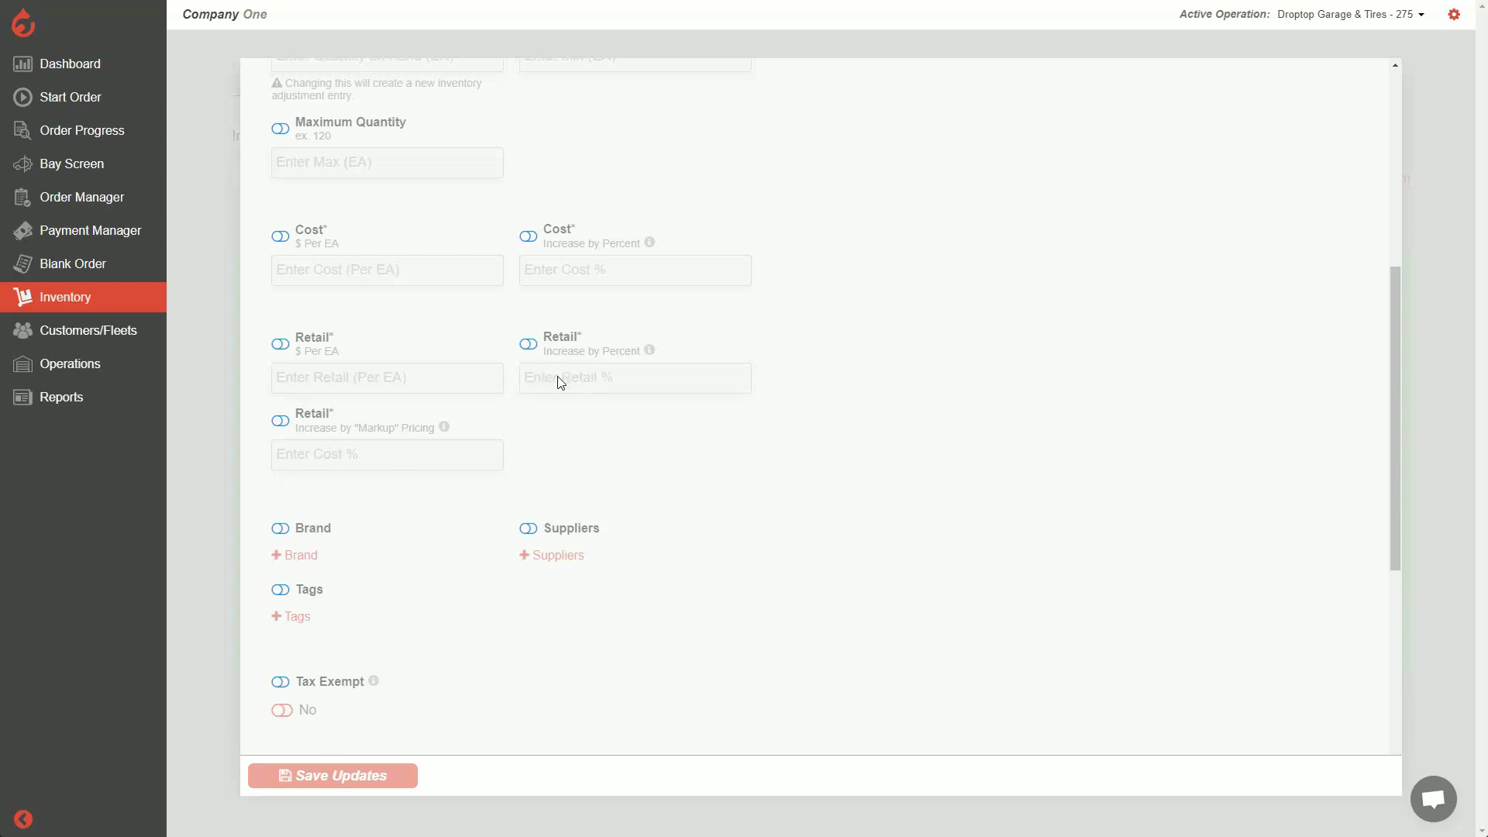
Increase the retail price of the selected products by 10 percent, save the updates, and return to the list
click(527, 345)
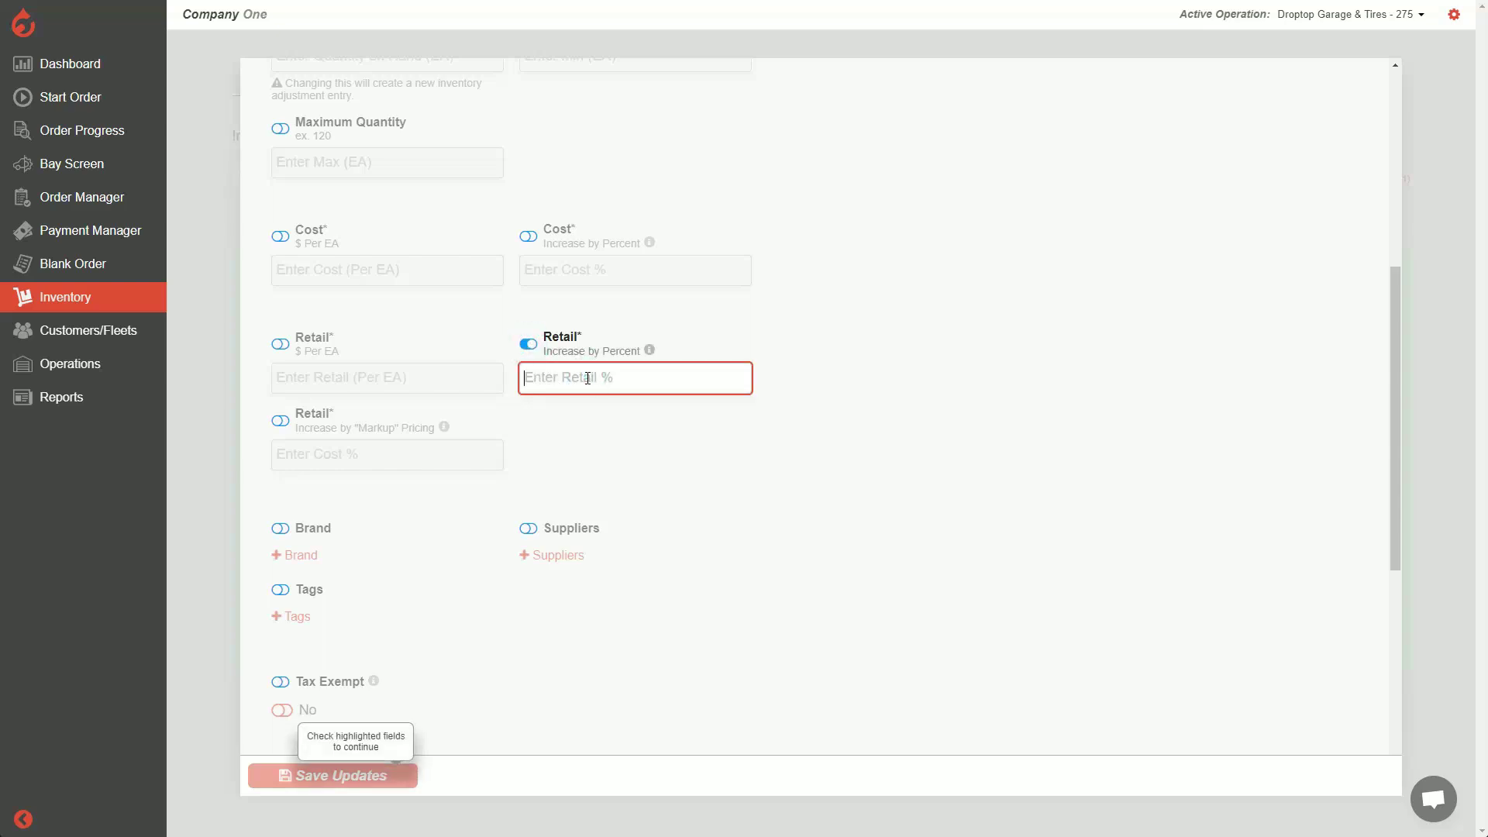
text(10)
click(582, 430)
click(364, 787)
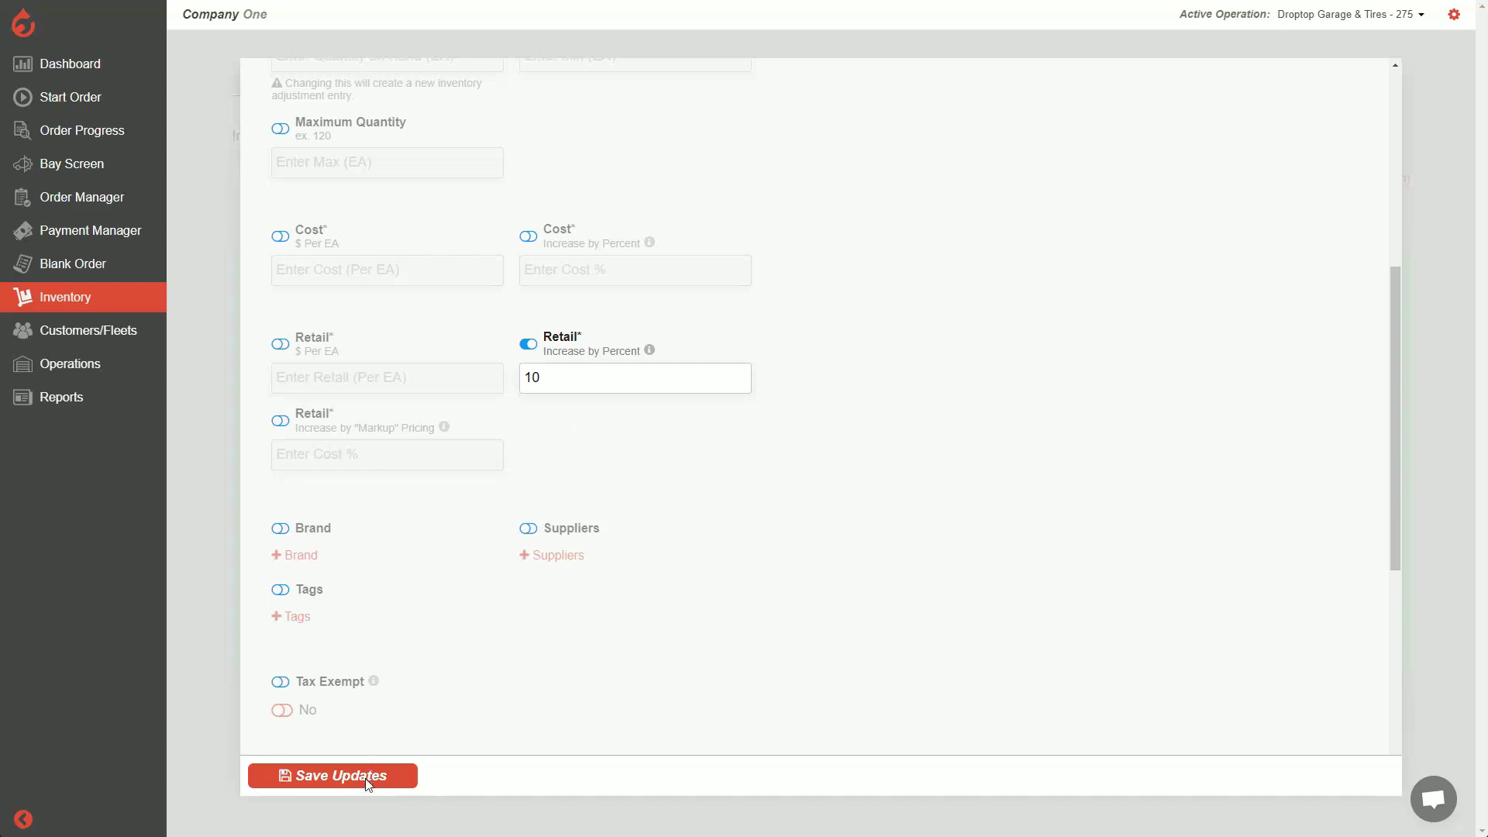
click(203, 411)
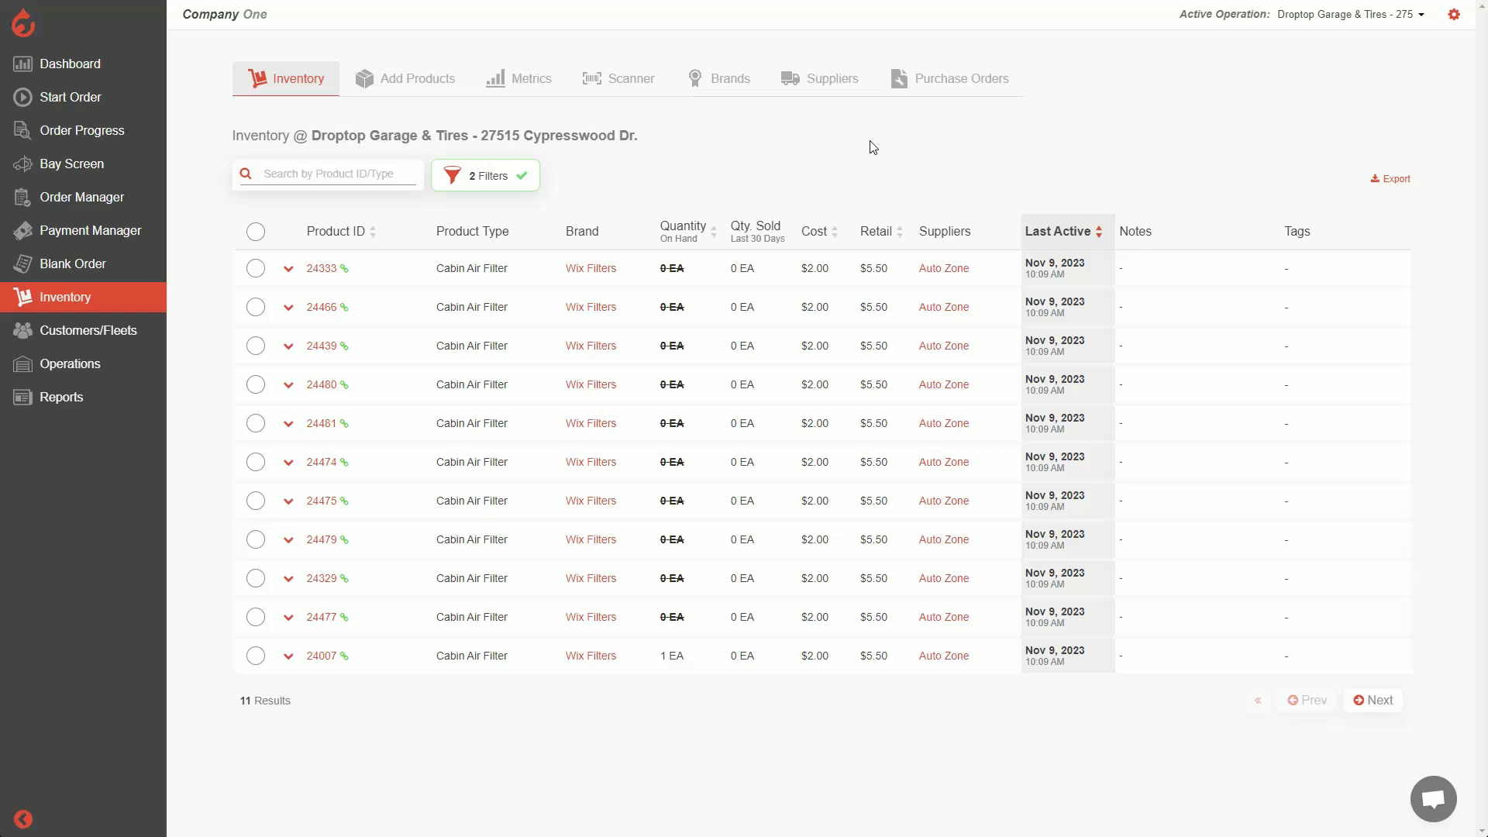
Open the inventory metrics and examine the inventory value at cost, the value at retail, and the last 30 days' sales
click(527, 85)
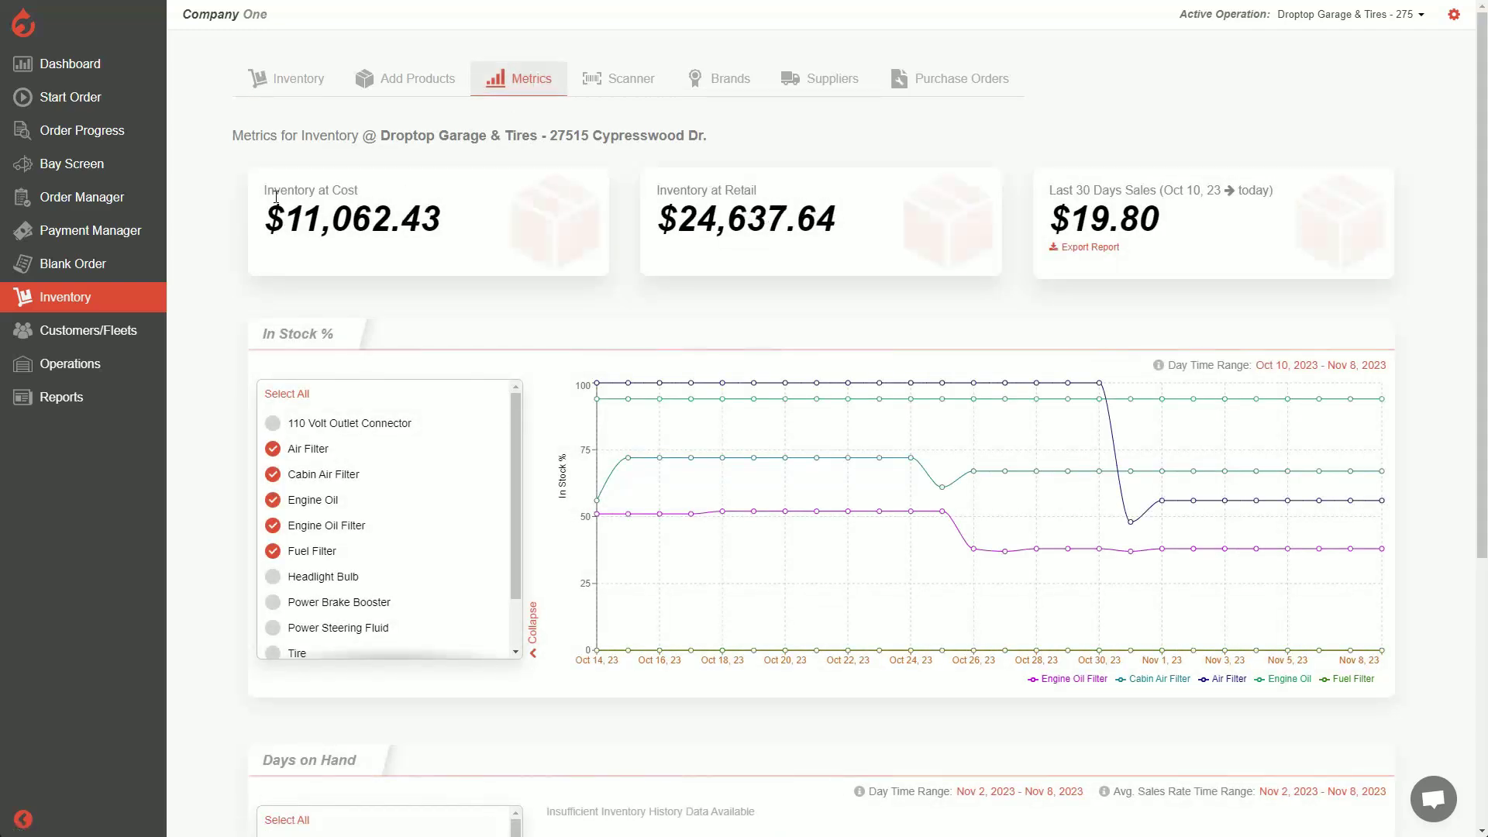
drag(268, 193, 450, 229)
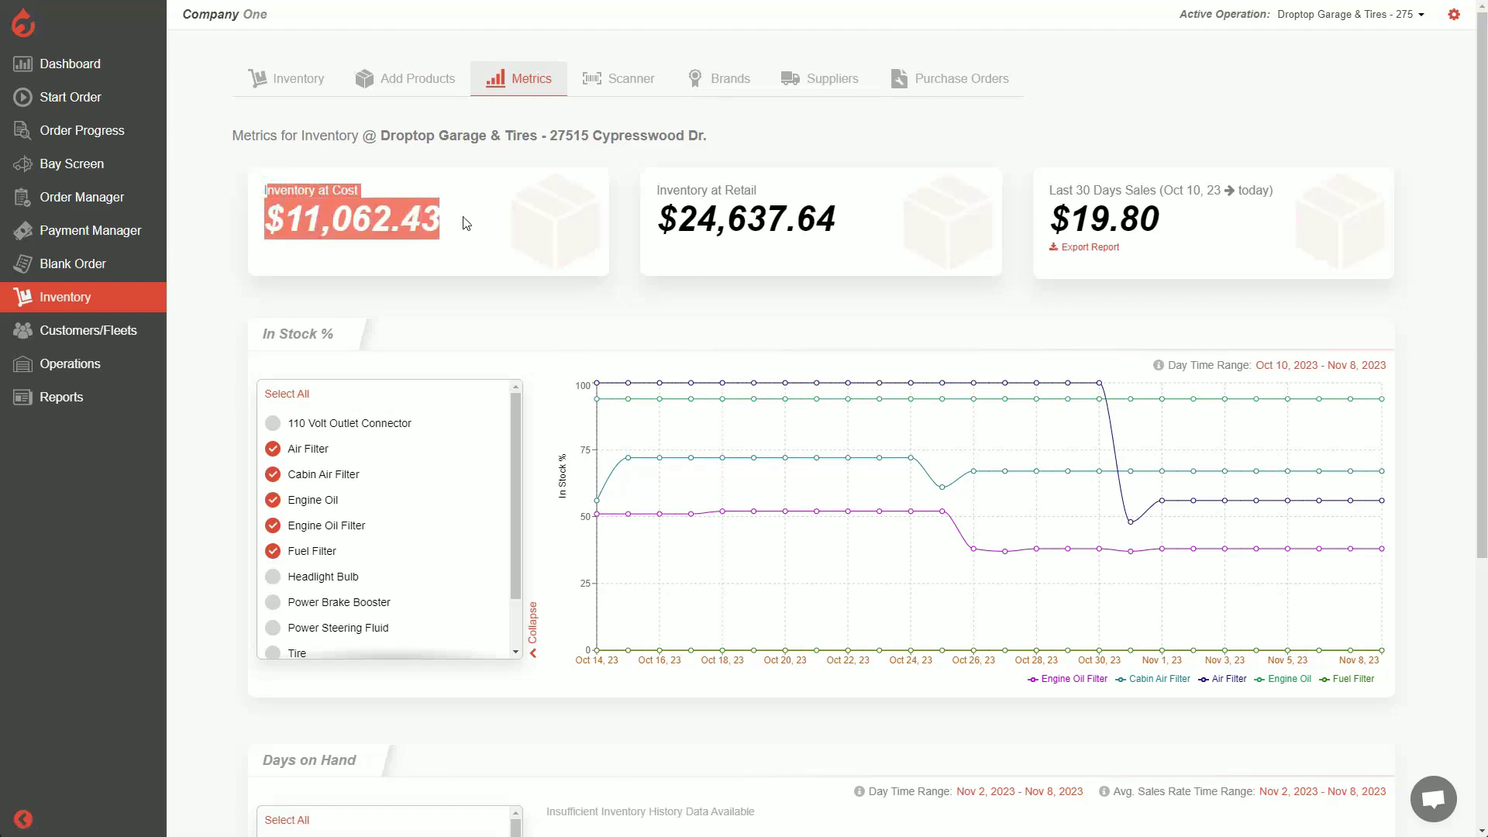
click(463, 218)
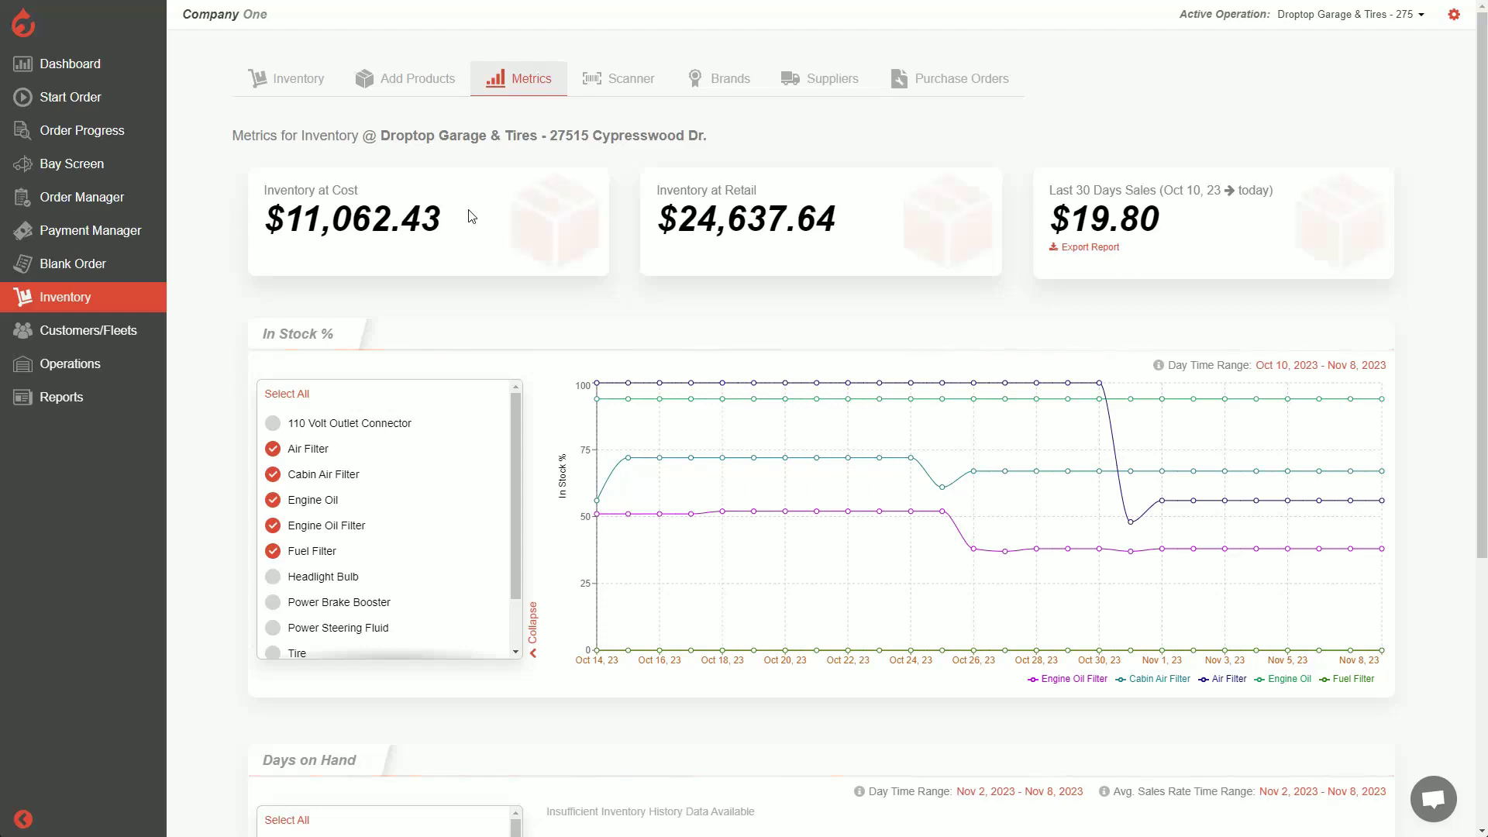
double_click(330, 216)
click(445, 215)
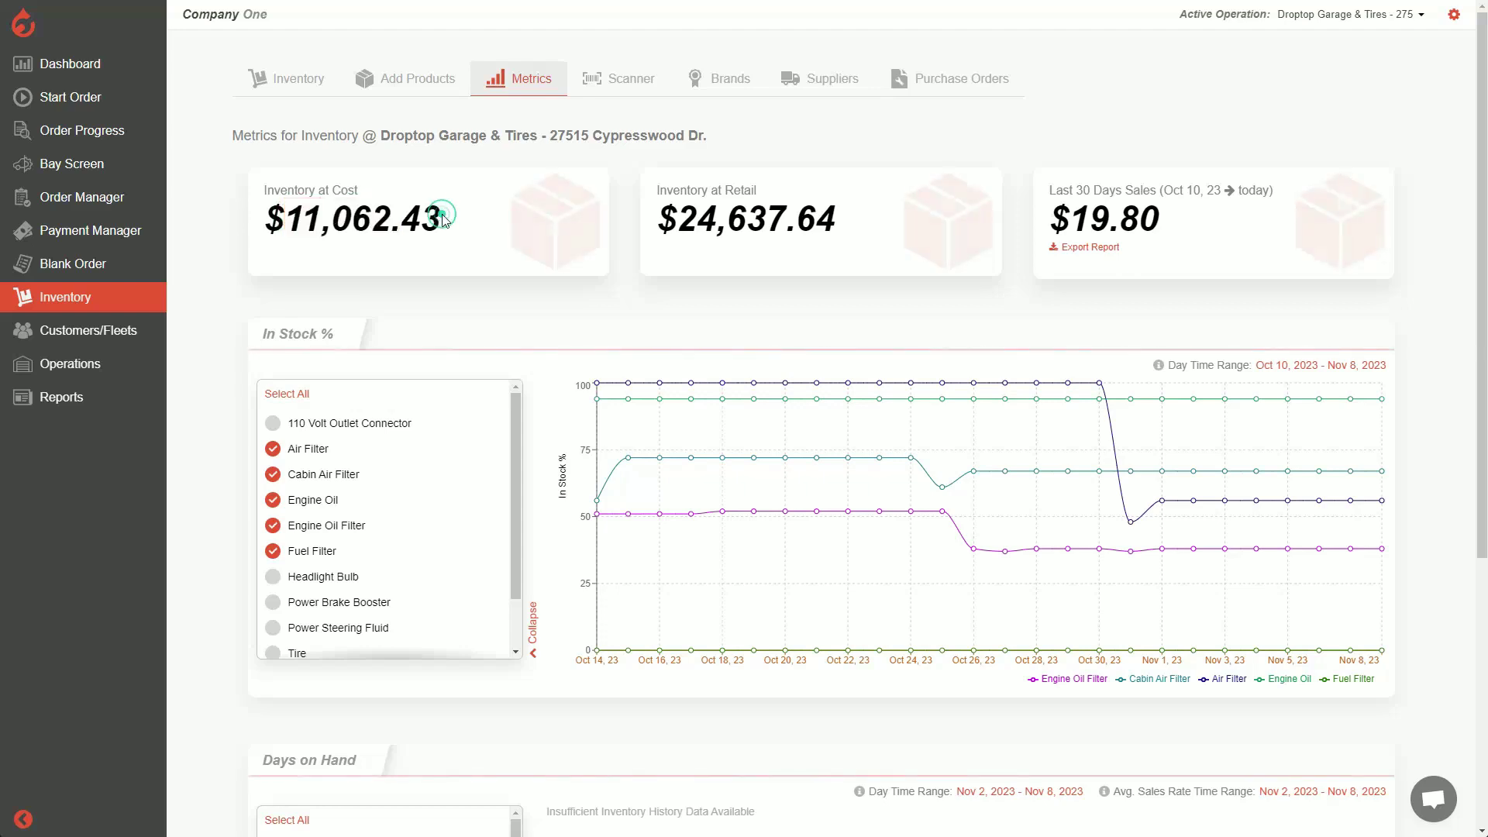
drag(660, 189, 758, 194)
click(883, 215)
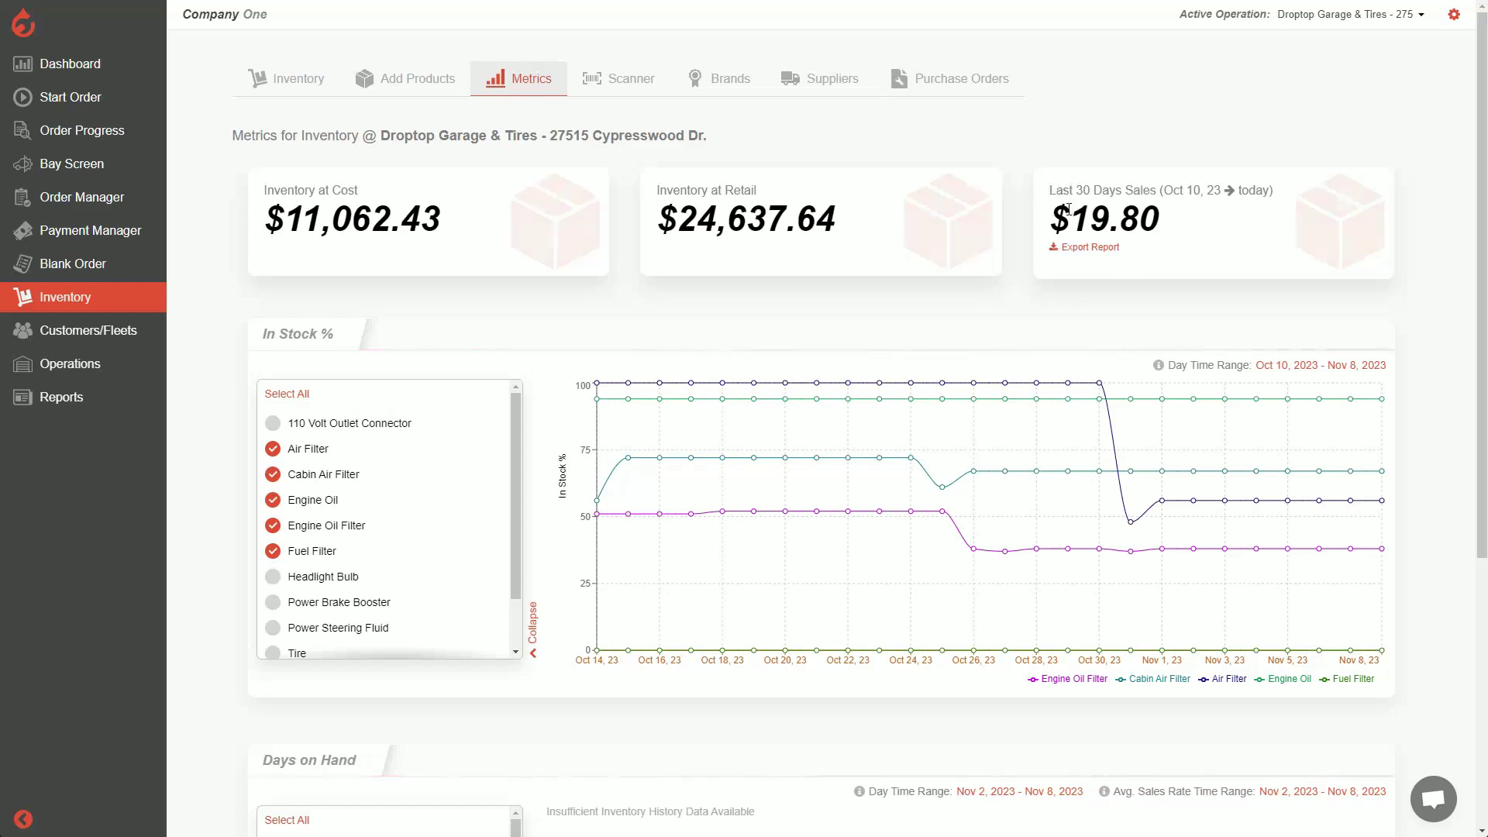
drag(1068, 210, 1213, 219)
click(1215, 217)
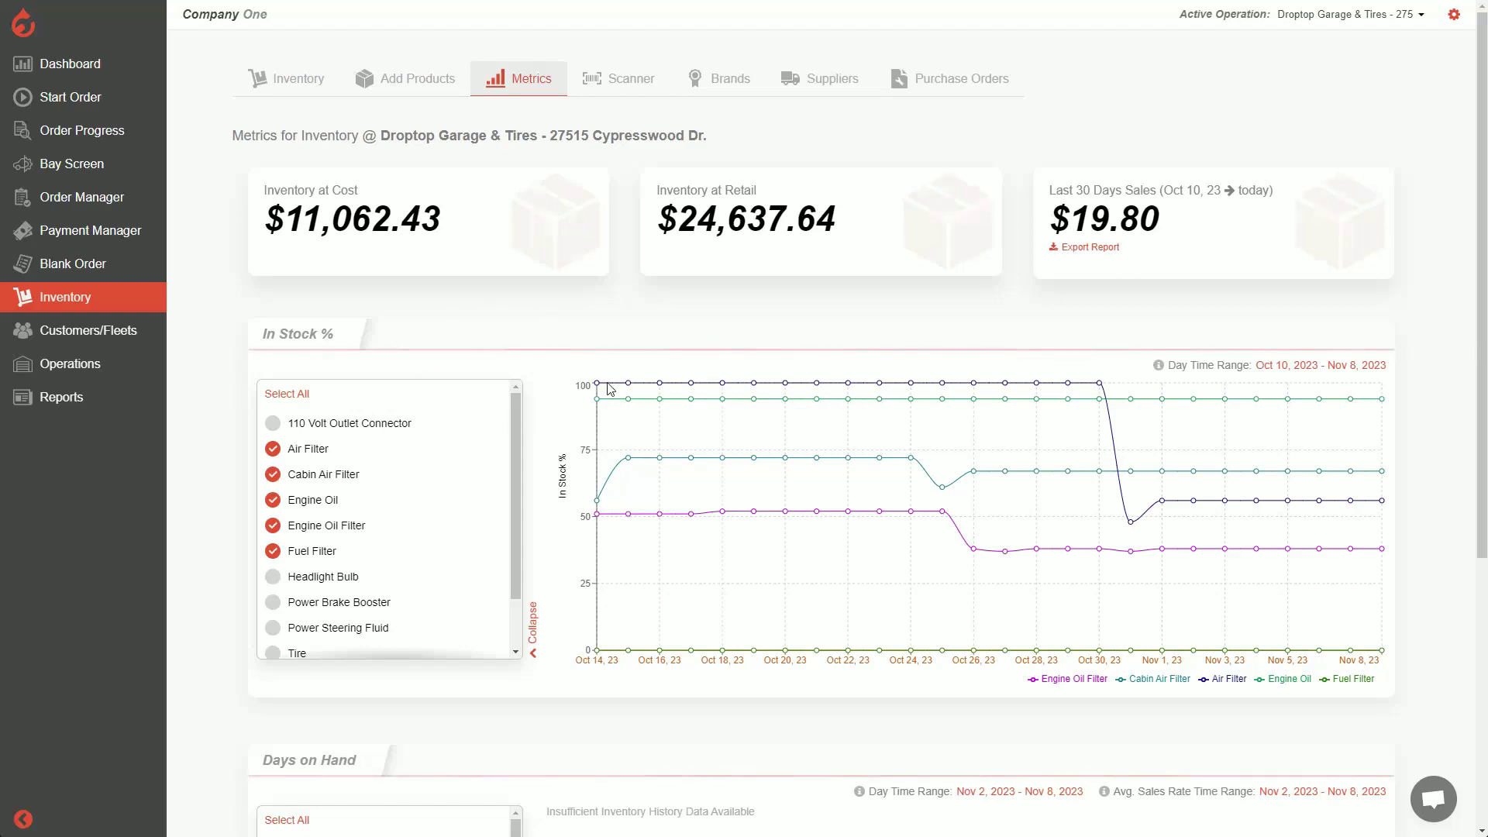
Limit the In Stock % chart to Air Filter by removing Cabin Air Filter, Engine Oil, Engine Oil Filter and Fuel Filter
mouse_move(660, 394)
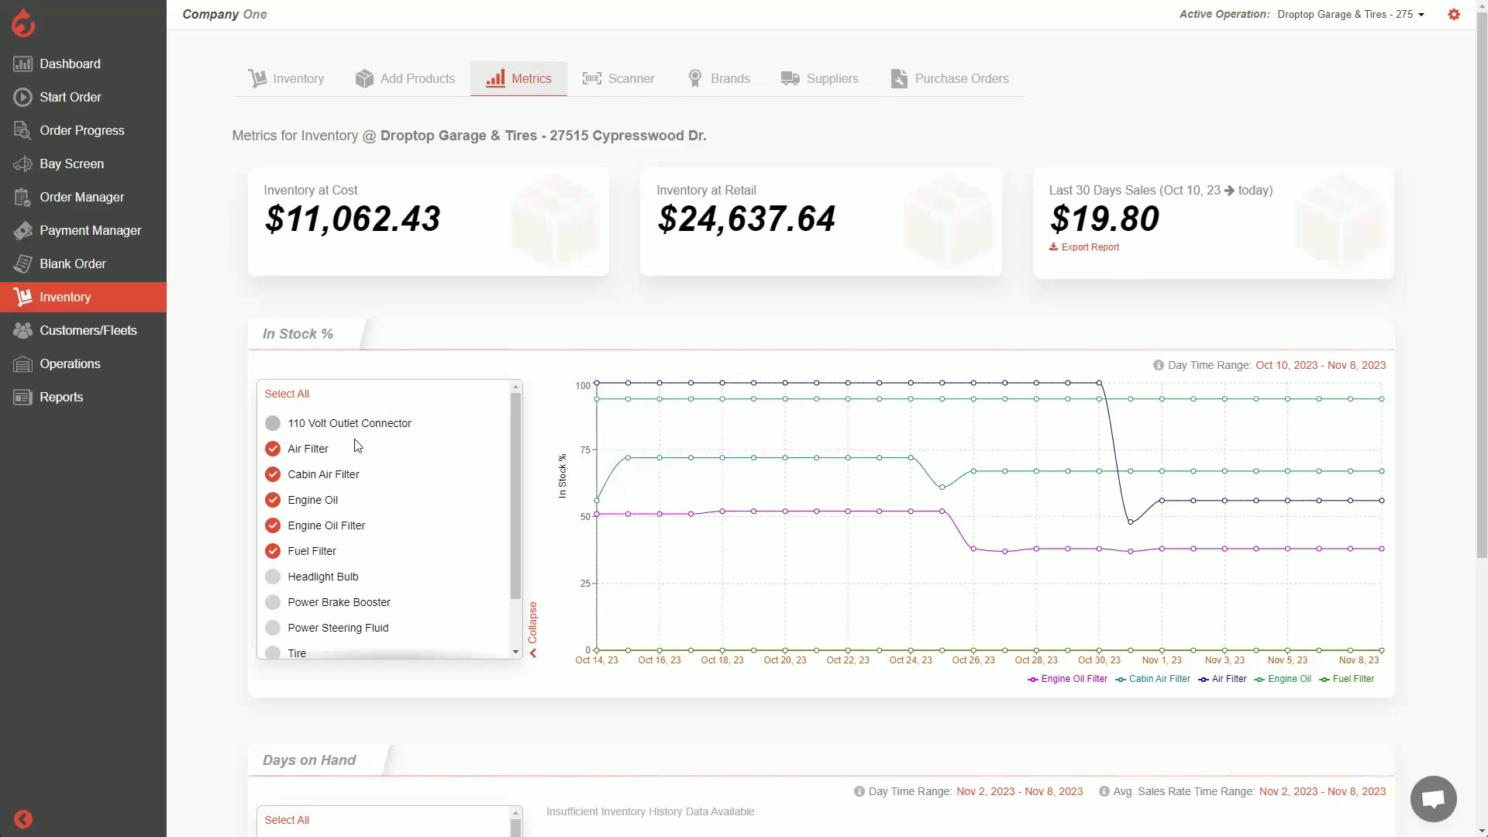
click(272, 475)
click(272, 500)
click(272, 526)
click(273, 551)
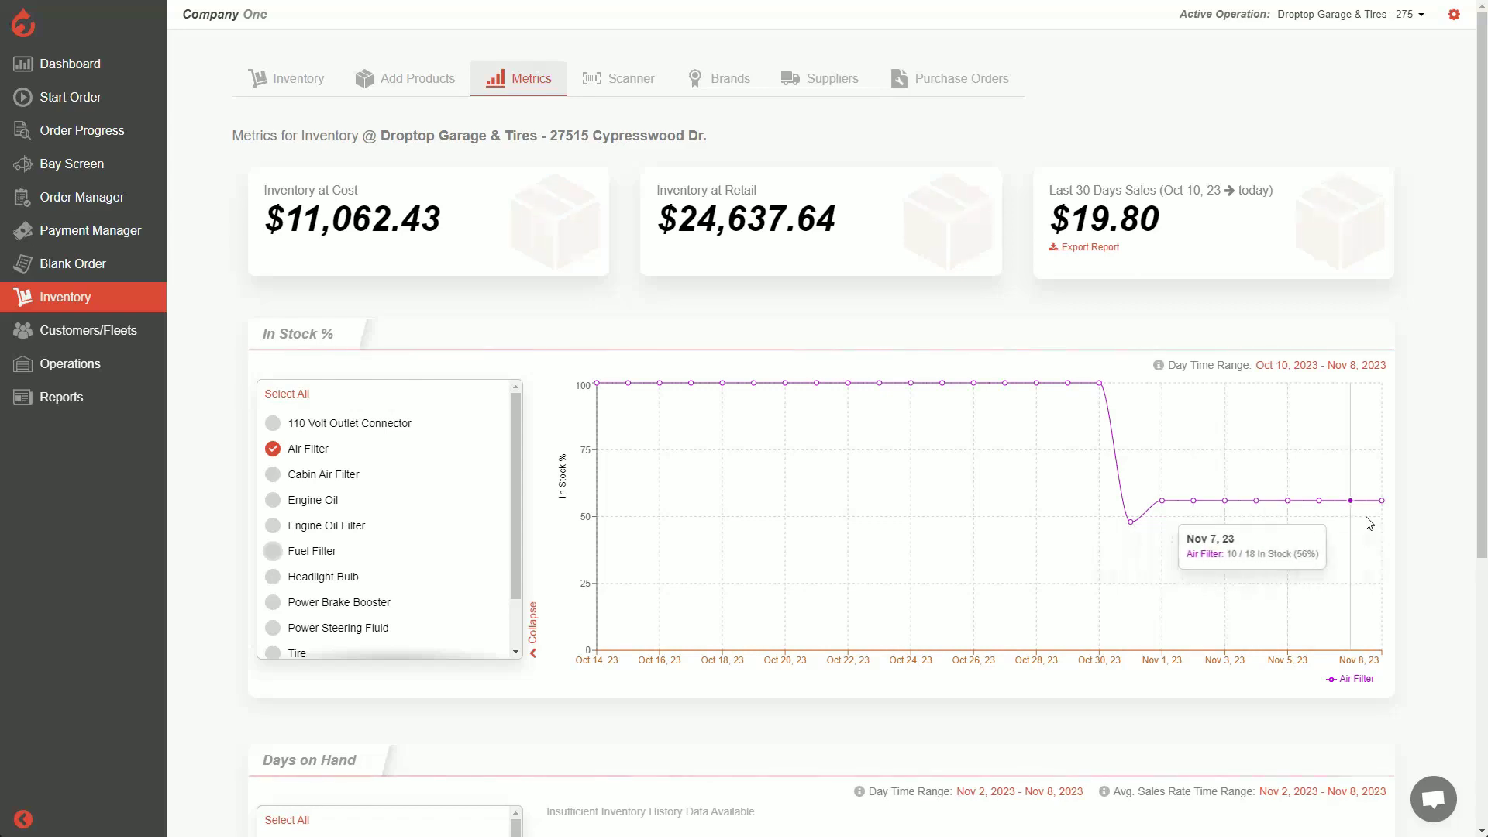
Show Cabin Air Filter, Engine Oil and Engine Oil Filter on the In Stock % chart again
click(273, 474)
click(272, 500)
click(273, 526)
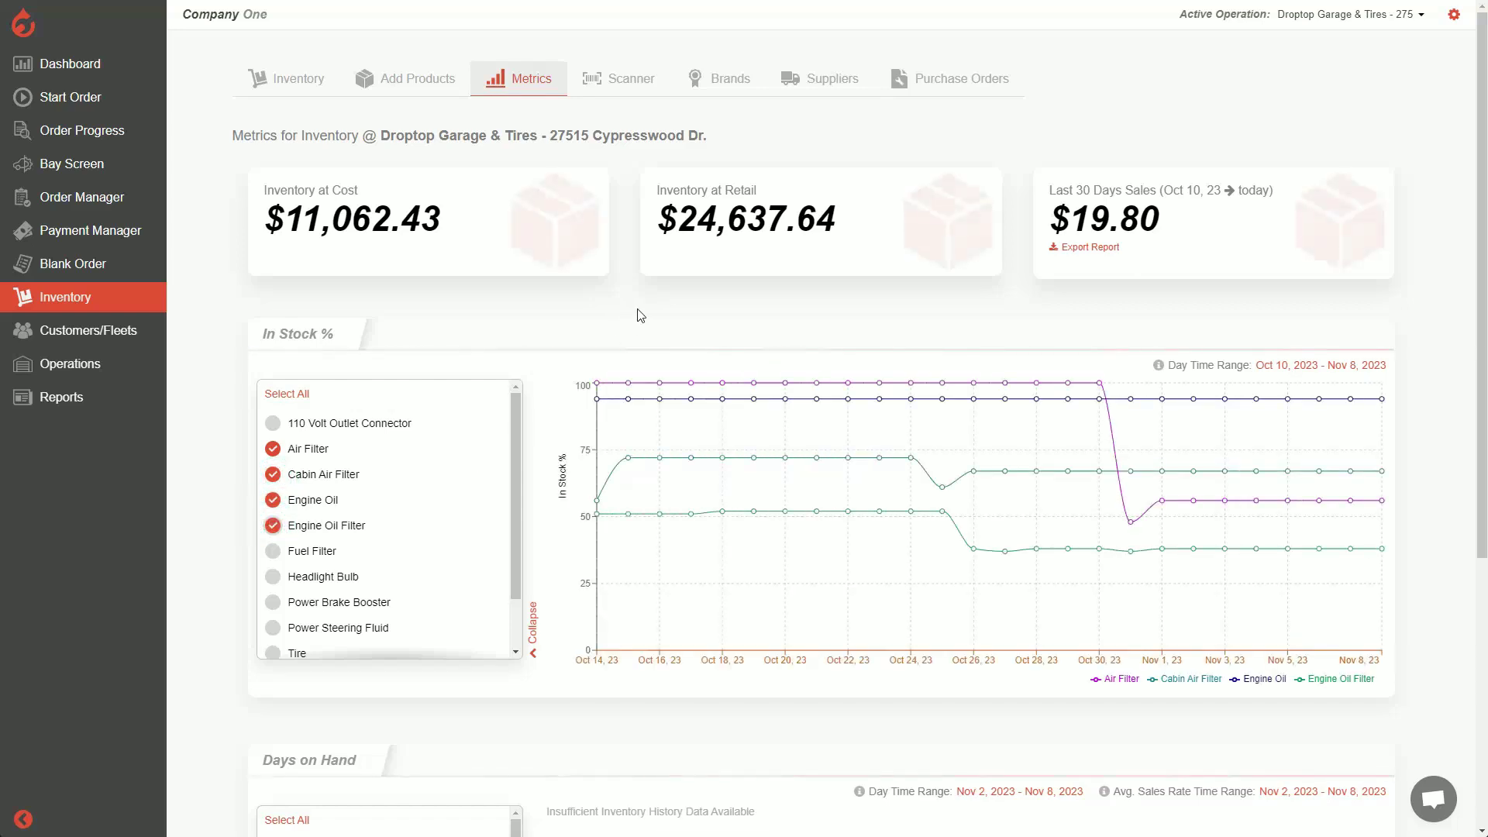
Open the UPC scanner page and set the scanning method to External Scanner
click(618, 87)
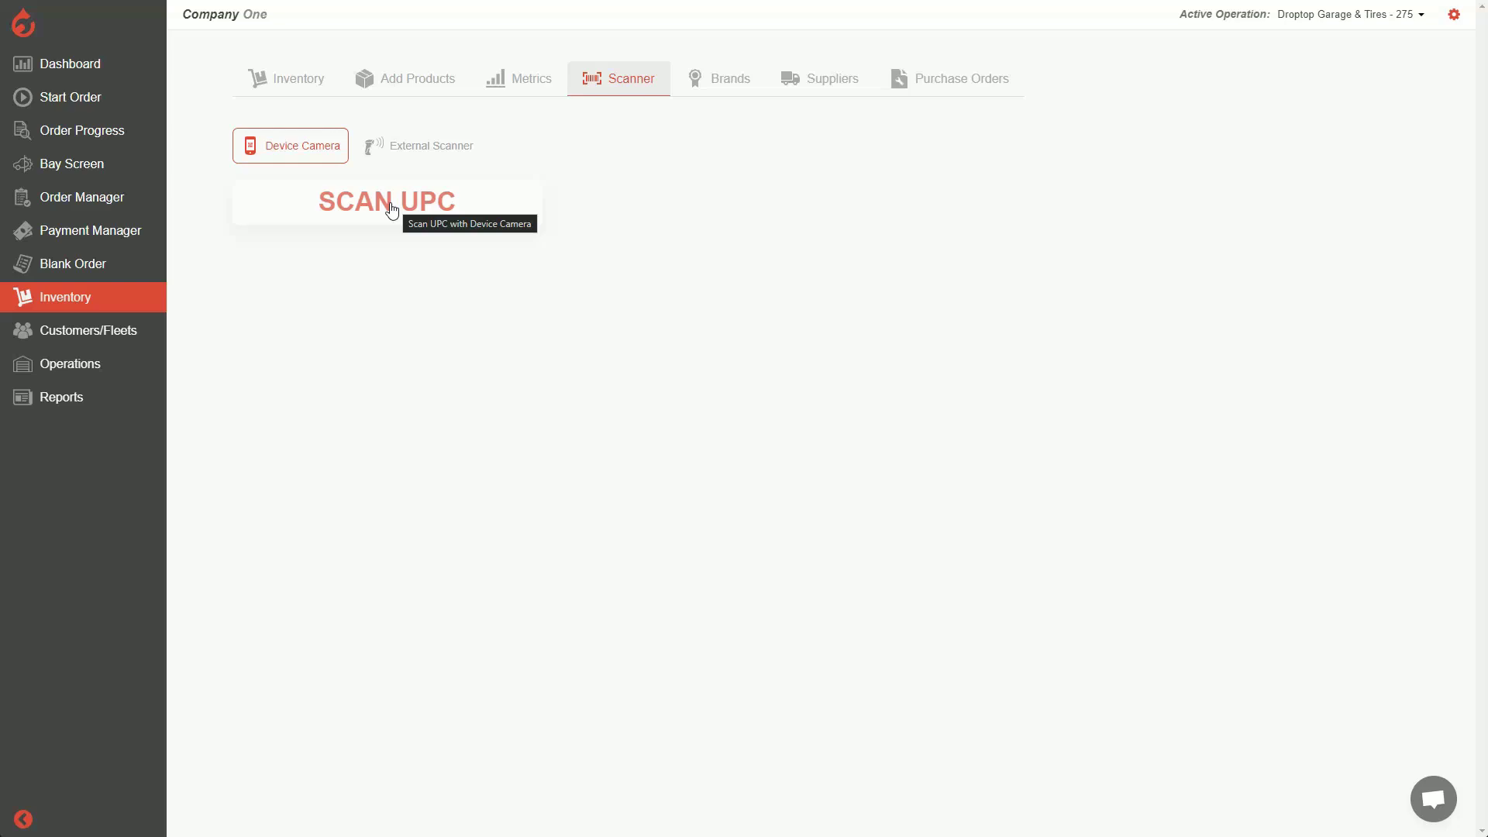
click(451, 154)
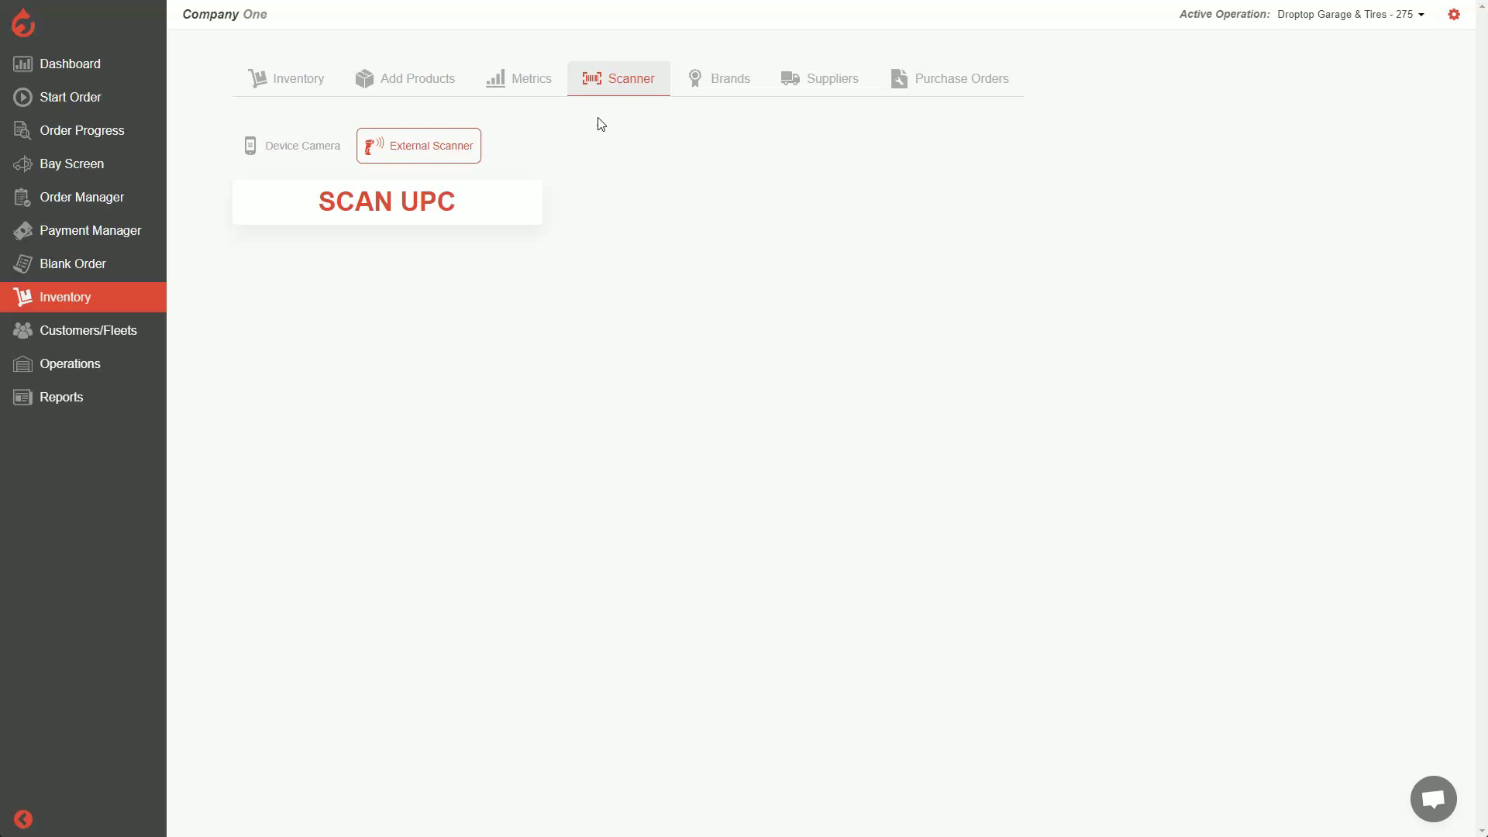
Open the brand list and examine the Acdelco entry's name and product count
click(729, 82)
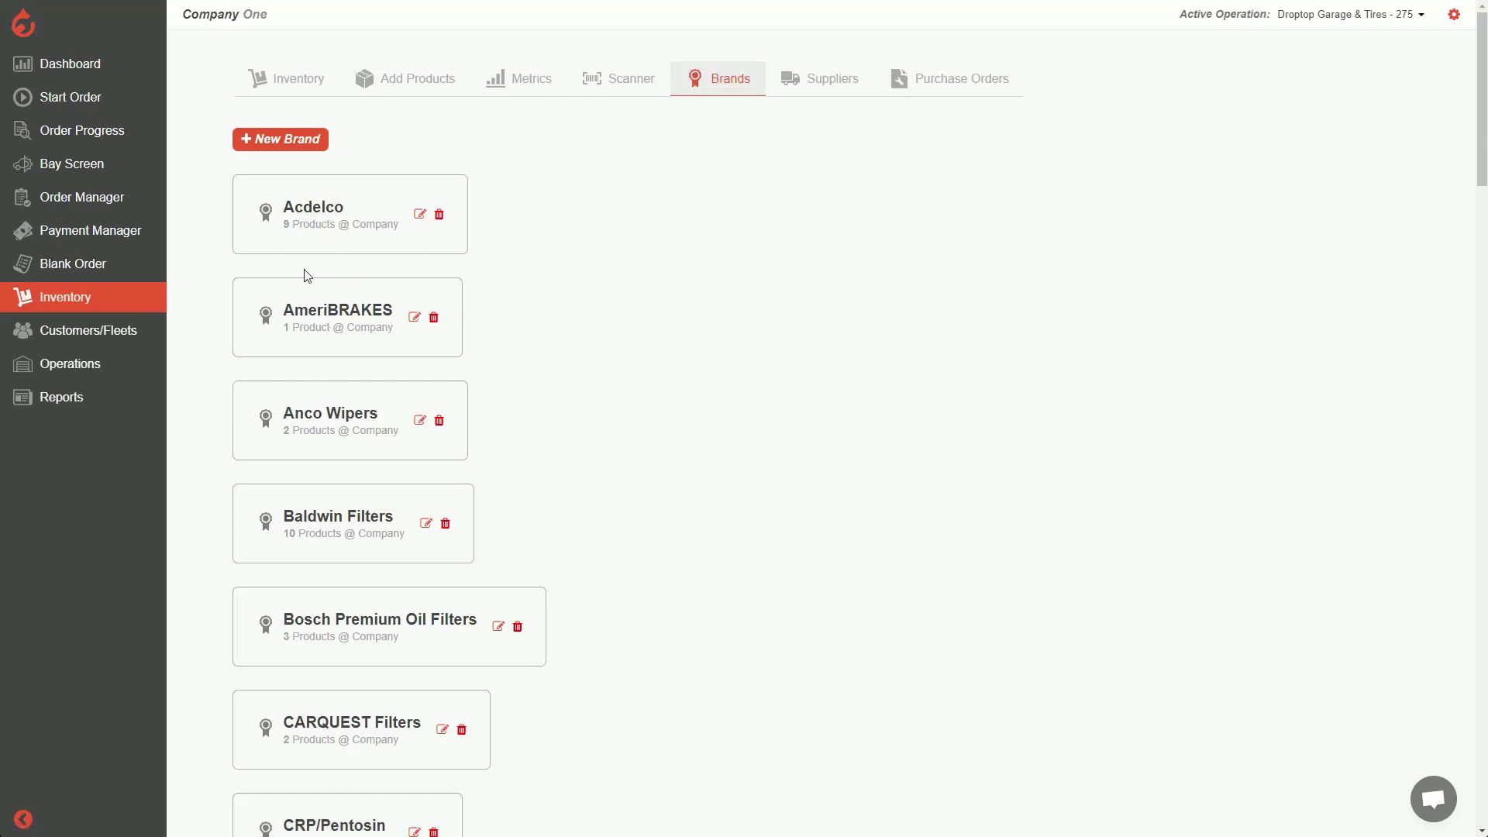
double_click(293, 209)
drag(284, 225, 326, 226)
click(307, 224)
Open the Acdelco brand for editing, review its name and description fields, and add a blank contact
click(418, 215)
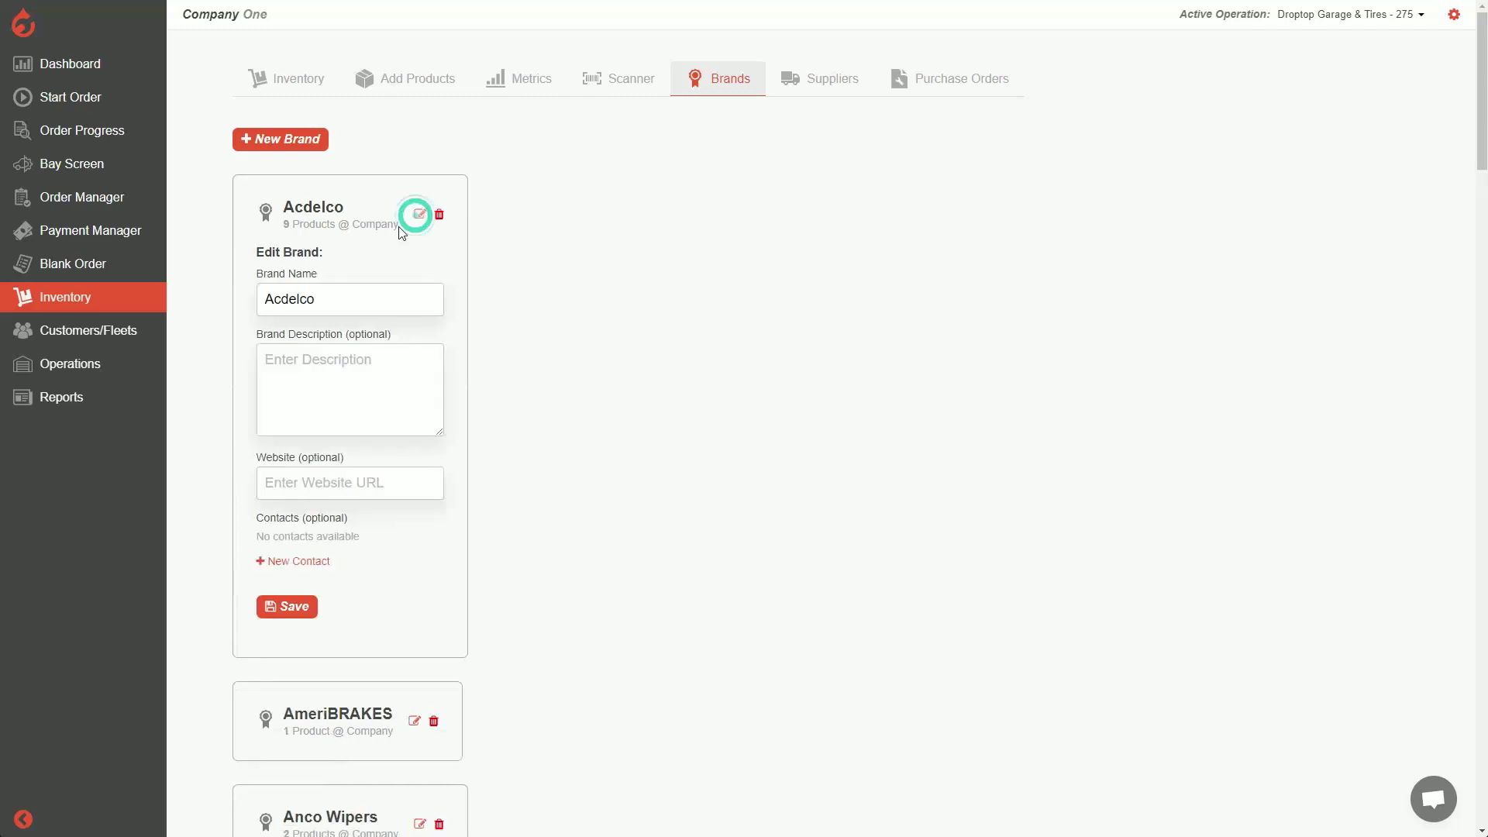
double_click(321, 295)
click(325, 366)
click(298, 561)
scroll(341, 500, down, 1)
scroll(340, 500, down, 3)
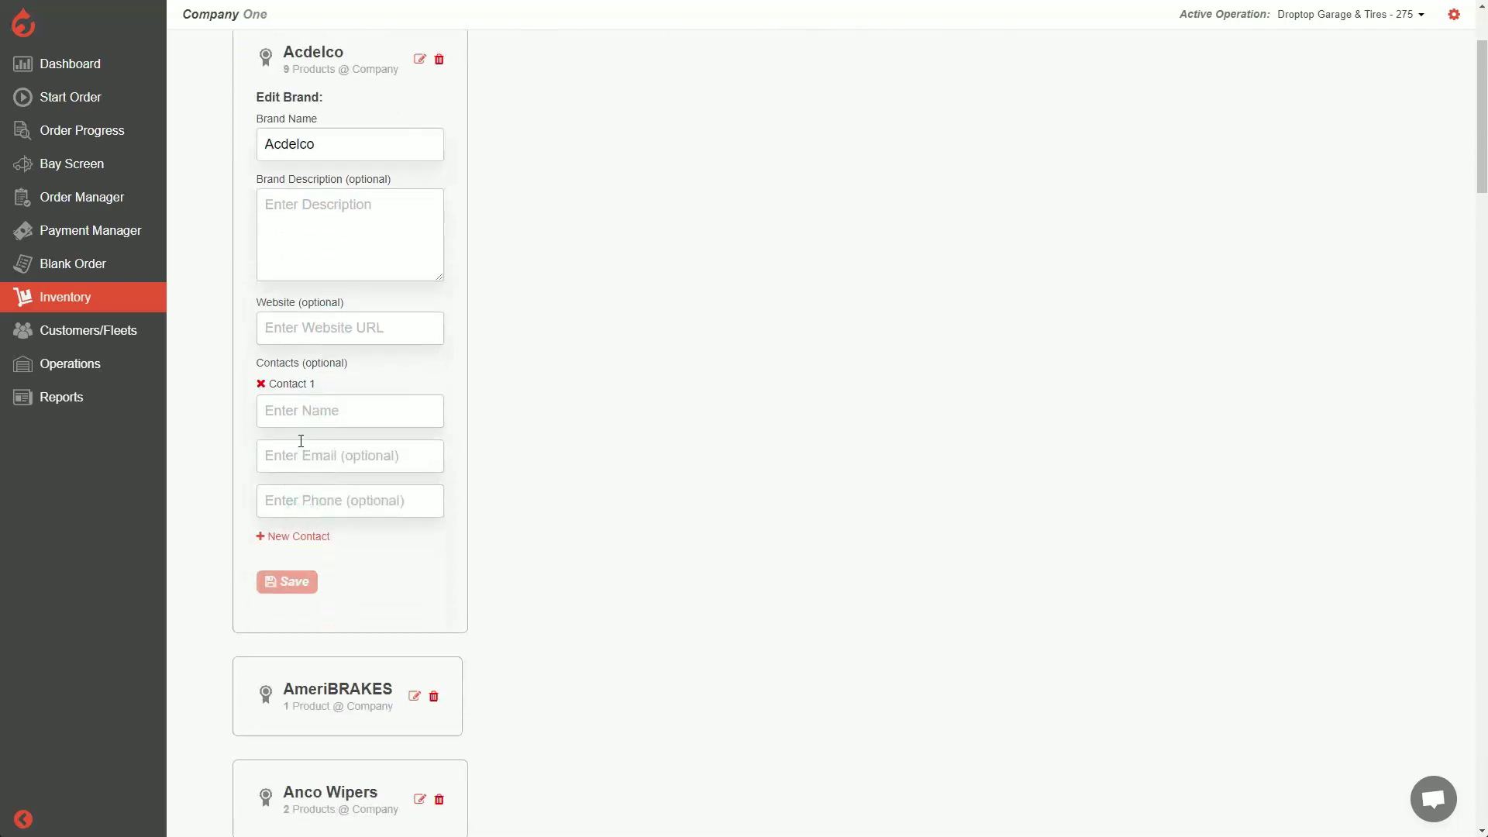
Remove the blank contact from the Acdelco brand and save the brand
click(260, 386)
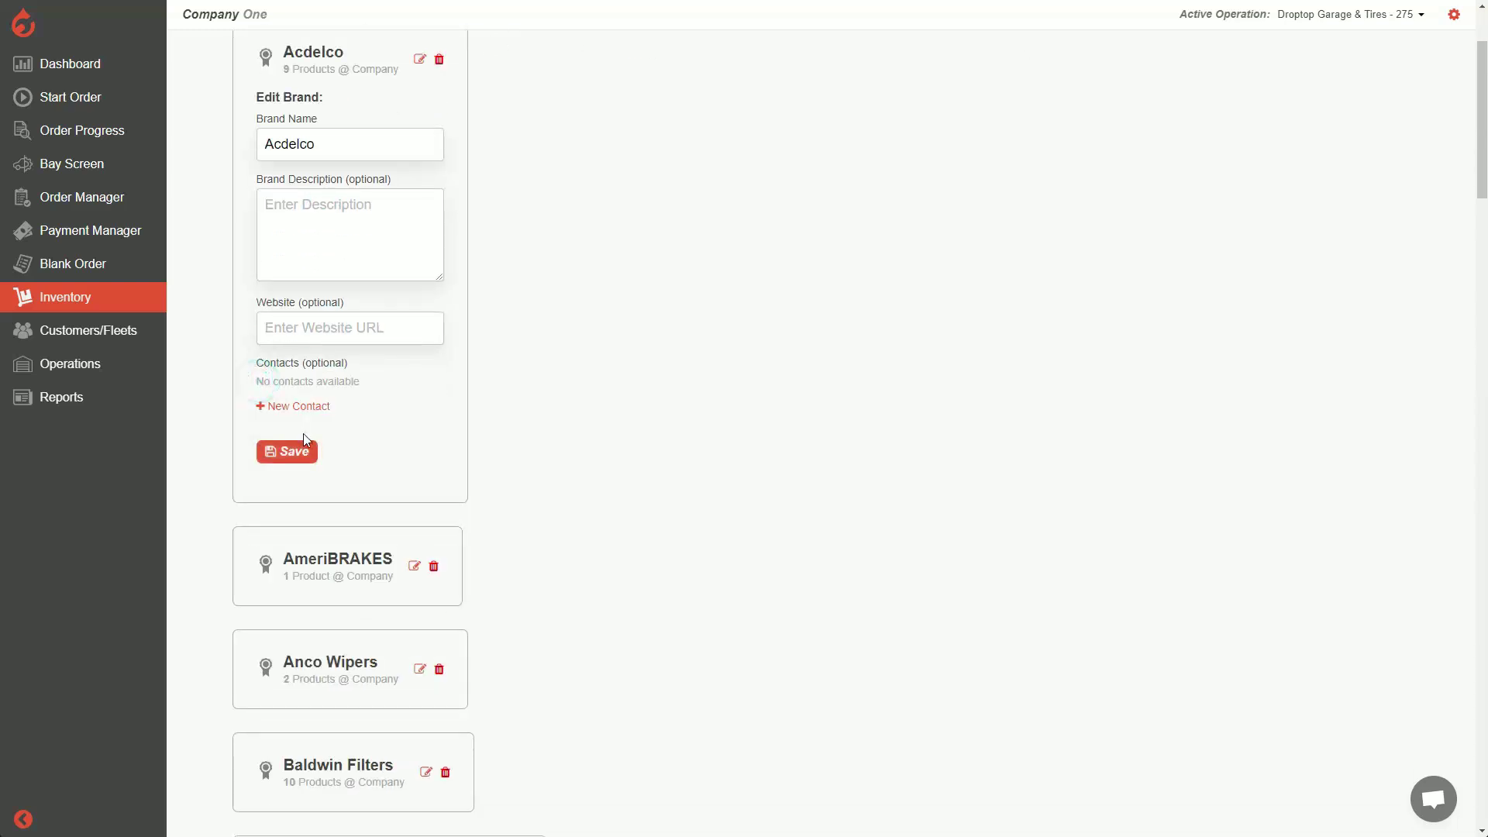
scroll(325, 442, up, 2)
click(310, 527)
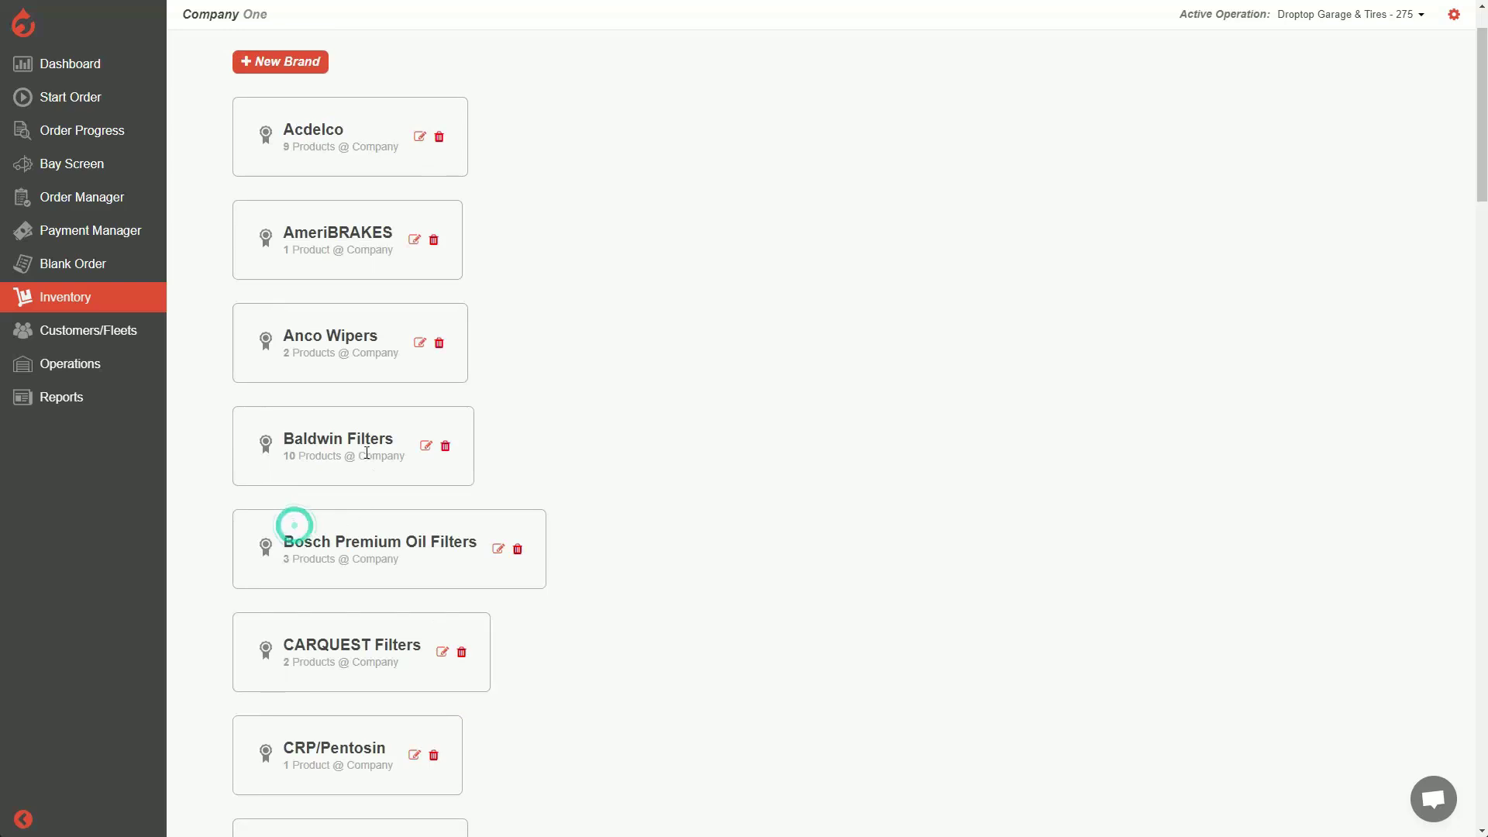
scroll(373, 387, up, 2)
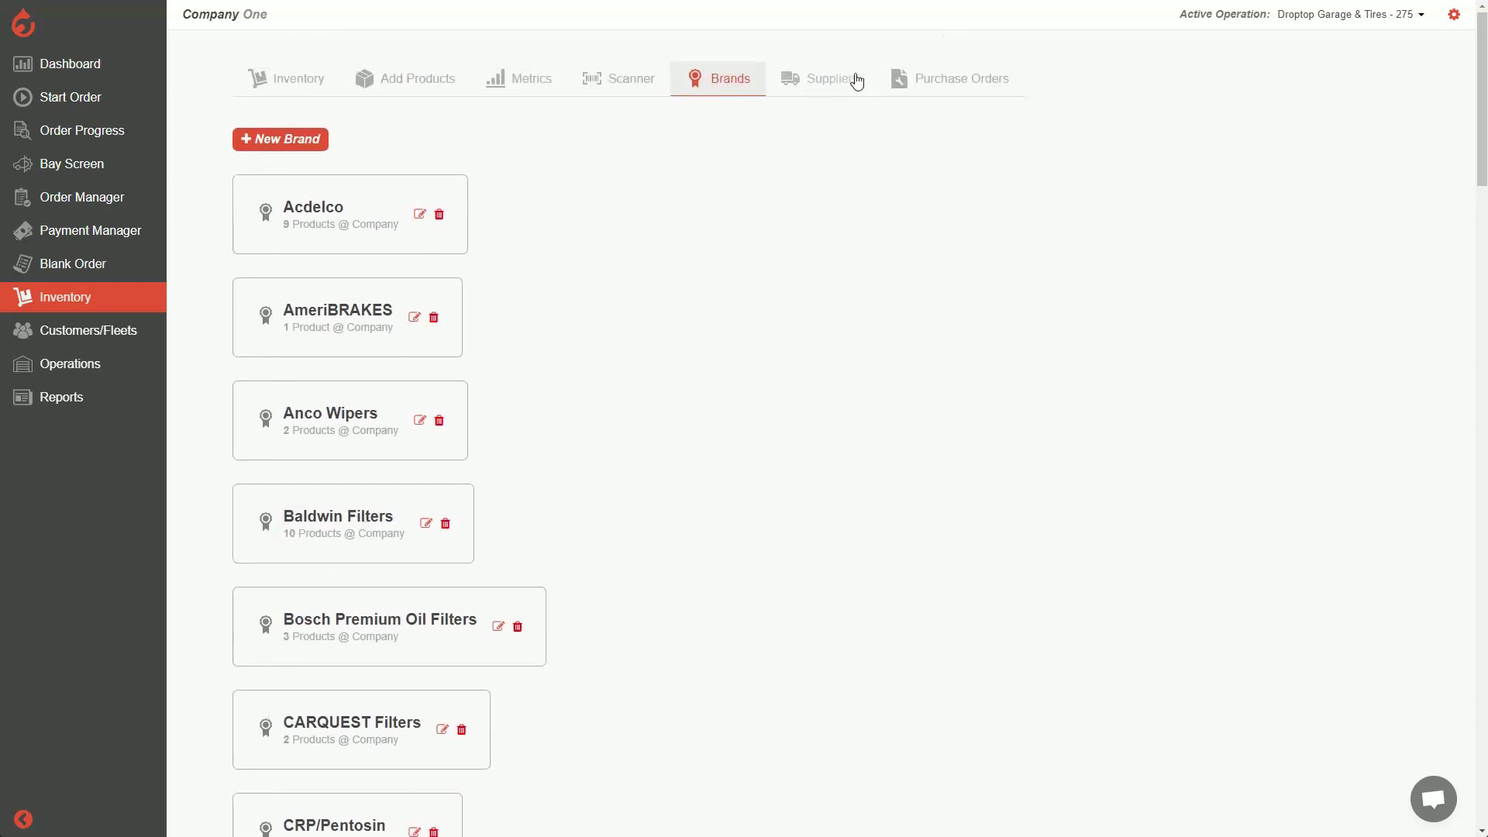
Open the supplier list and examine the Auto Zone entry's name and product count
click(833, 80)
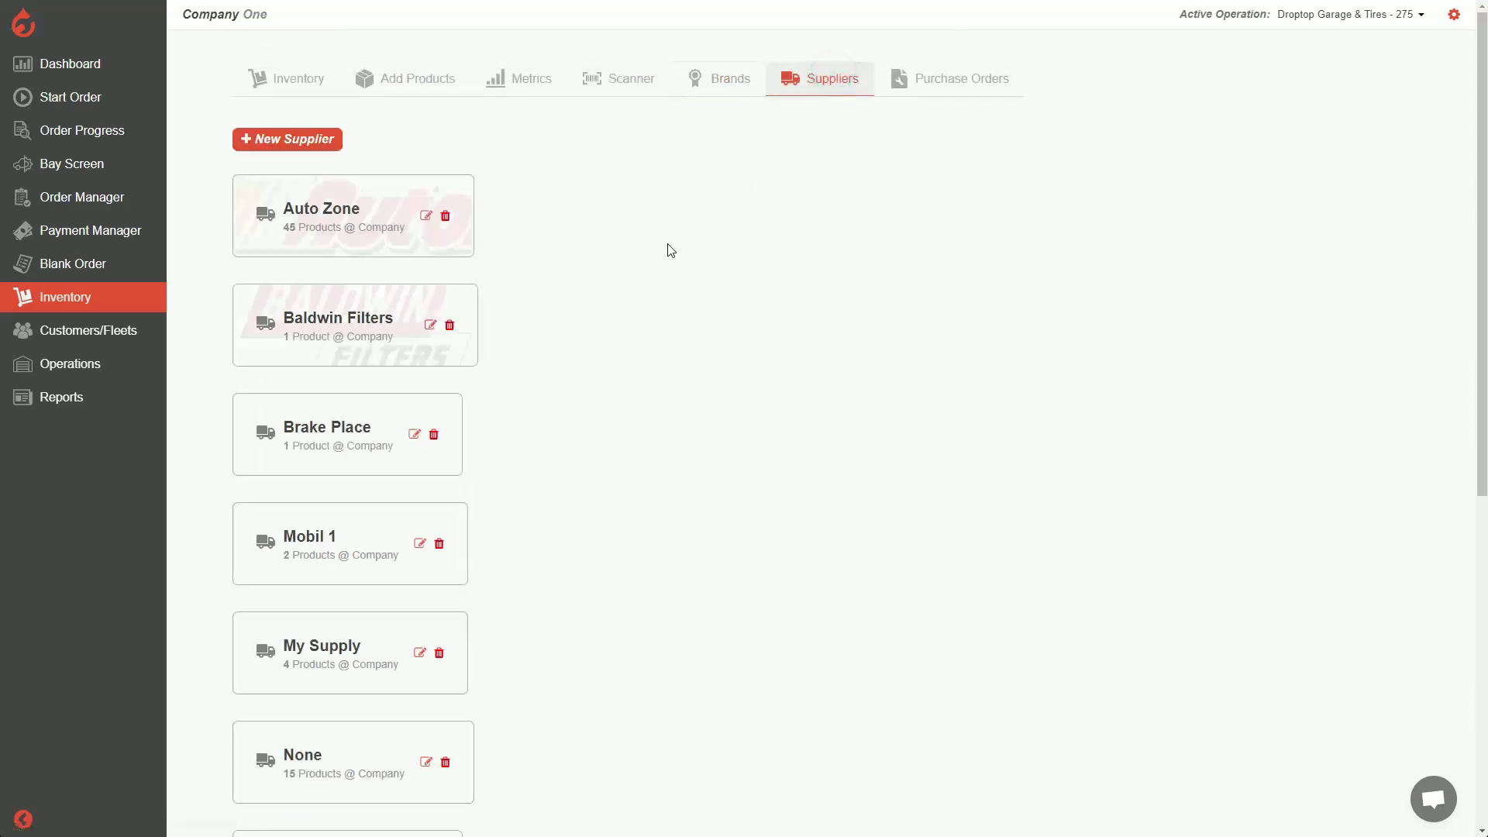
click(587, 259)
mouse_move(286, 208)
mouse_down()
mouse_move(361, 210)
mouse_move(287, 226)
mouse_move(309, 226)
mouse_up()
click(339, 207)
click(340, 207)
click(308, 225)
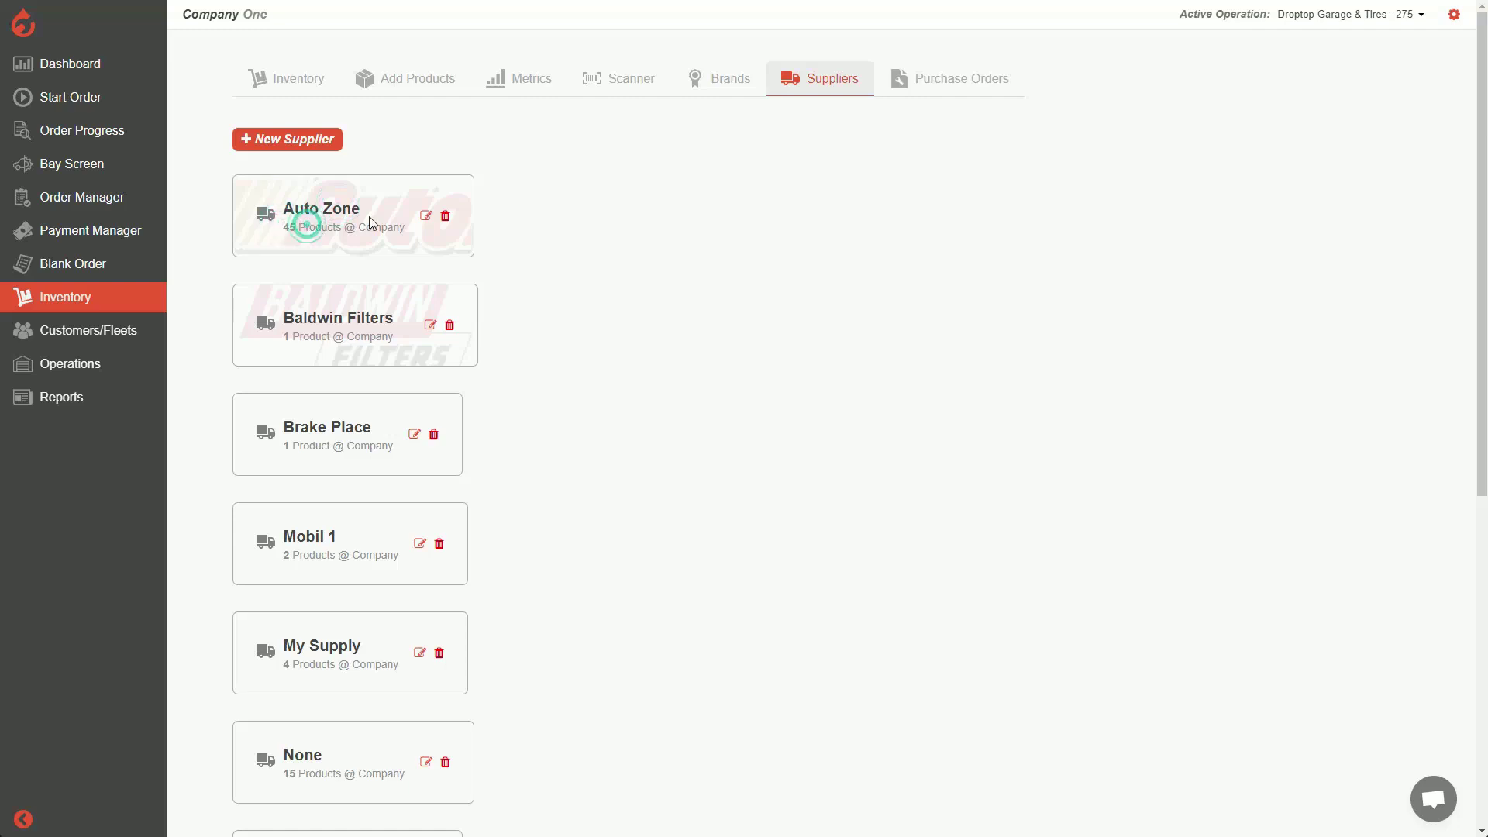
Open the Auto Zone supplier for editing and review its supplier name, internal name and description fields
click(426, 216)
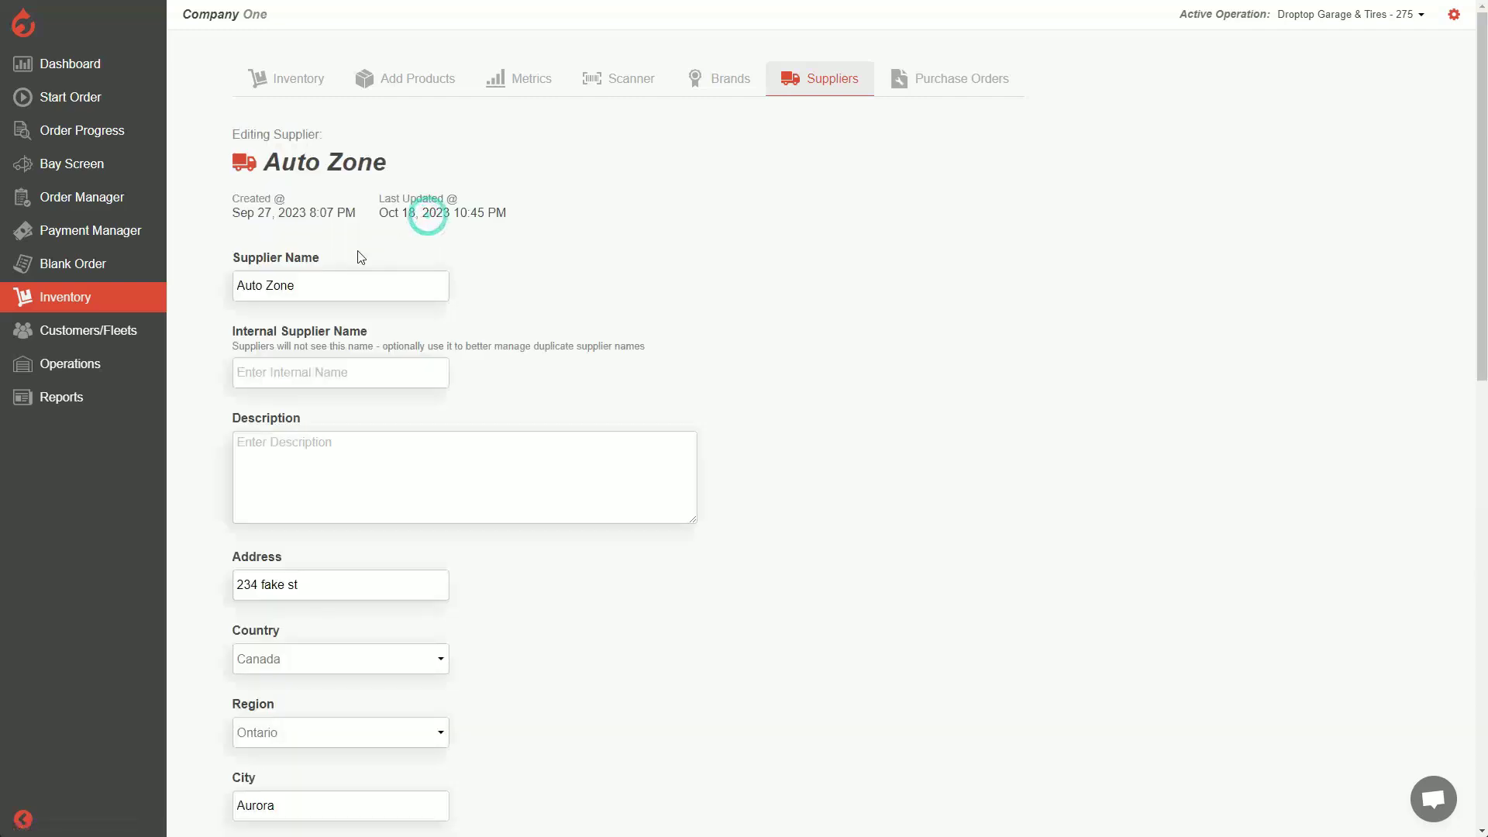
scroll(350, 261, down, 1)
scroll(350, 261, down, 1)
triple_click(310, 204)
click(341, 289)
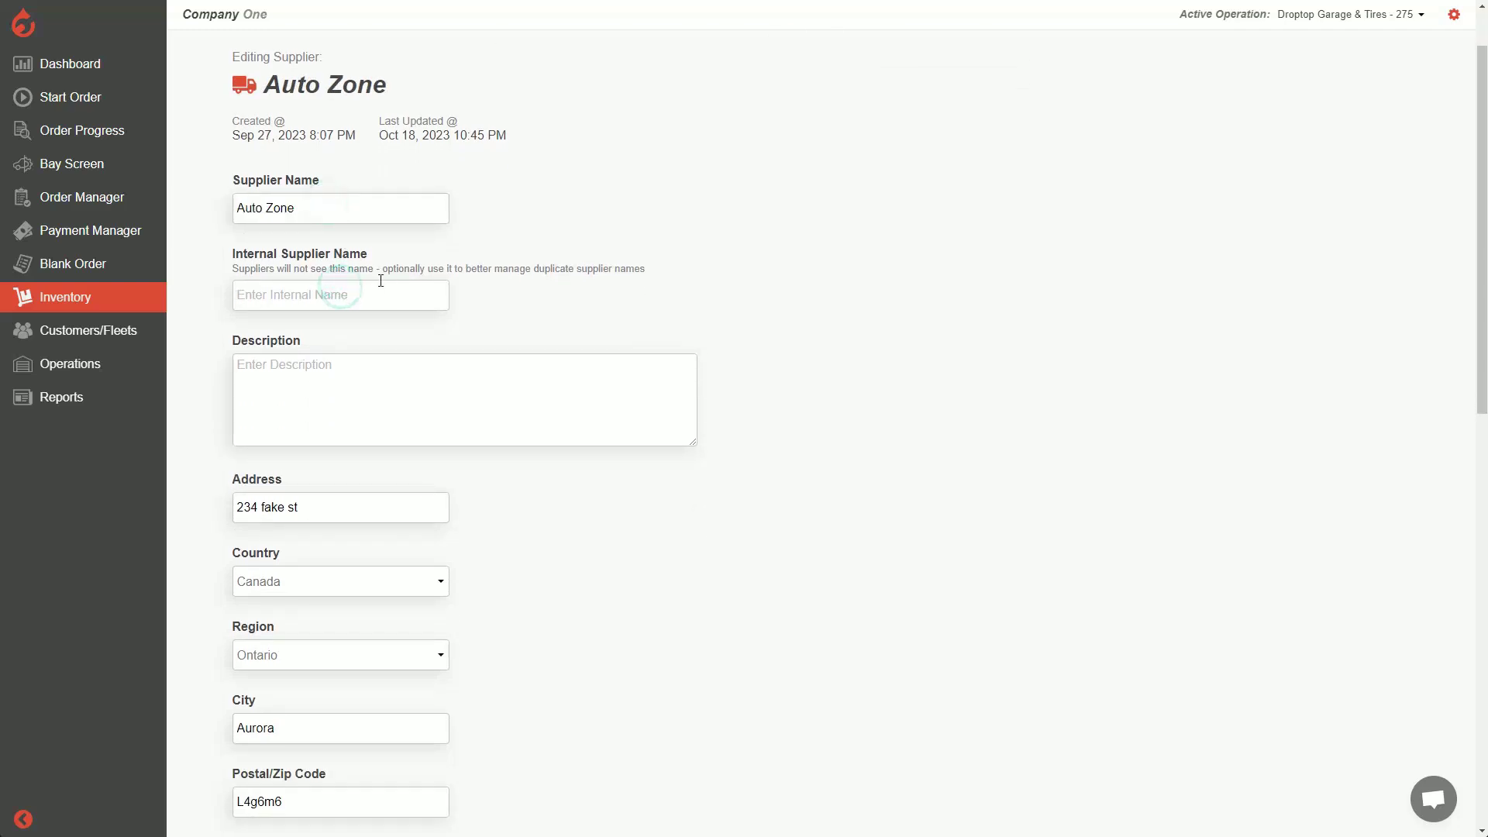
scroll(372, 280, down, 1)
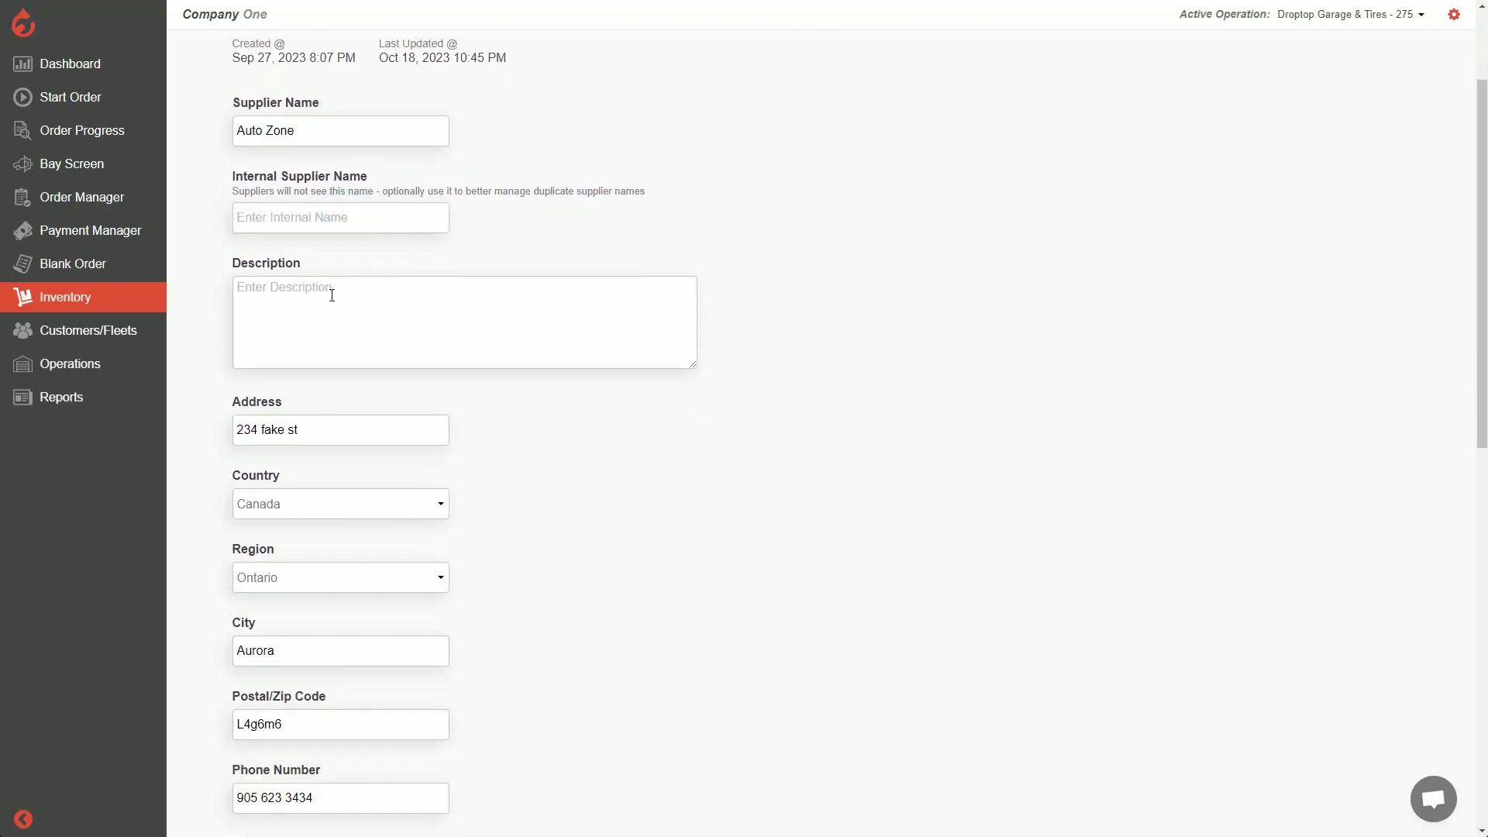
click(362, 299)
scroll(364, 295, down, 2)
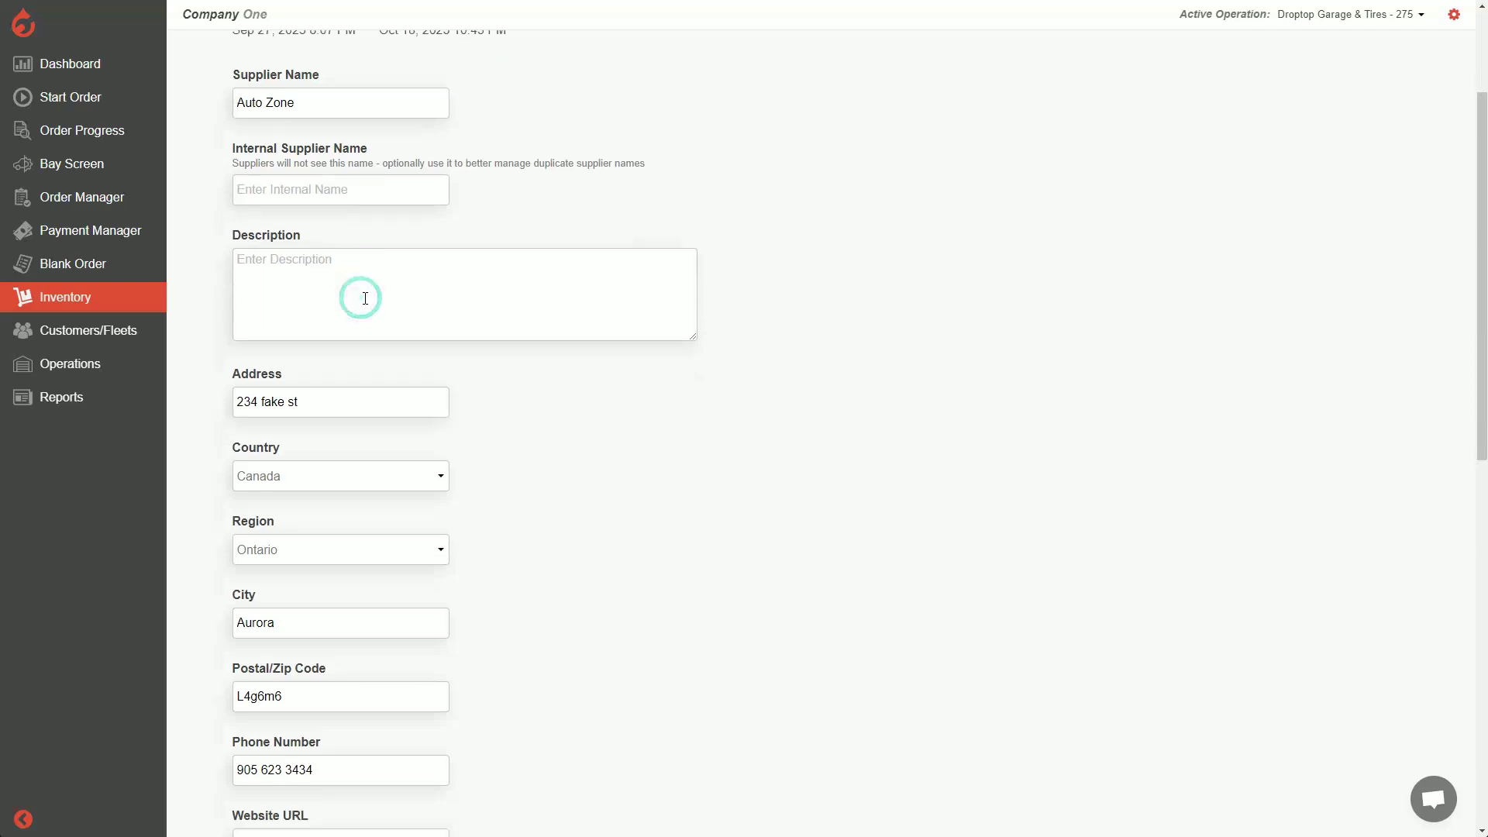
Review Auto Zone's address, logo, notes, lead time, minimum purchase order quantity and contacts, and save the supplier
scroll(375, 278, down, 3)
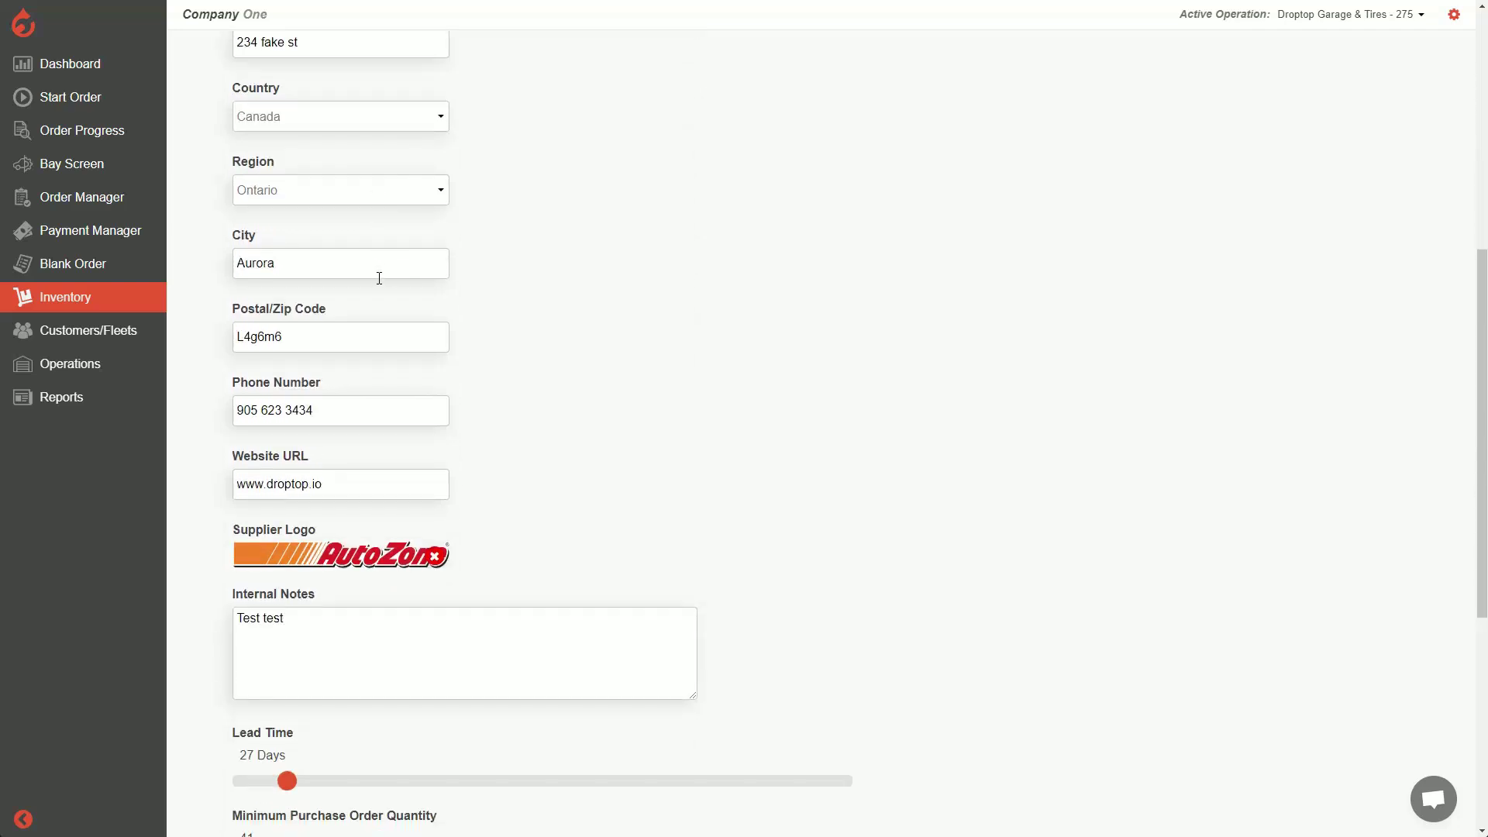
scroll(379, 279, down, 2)
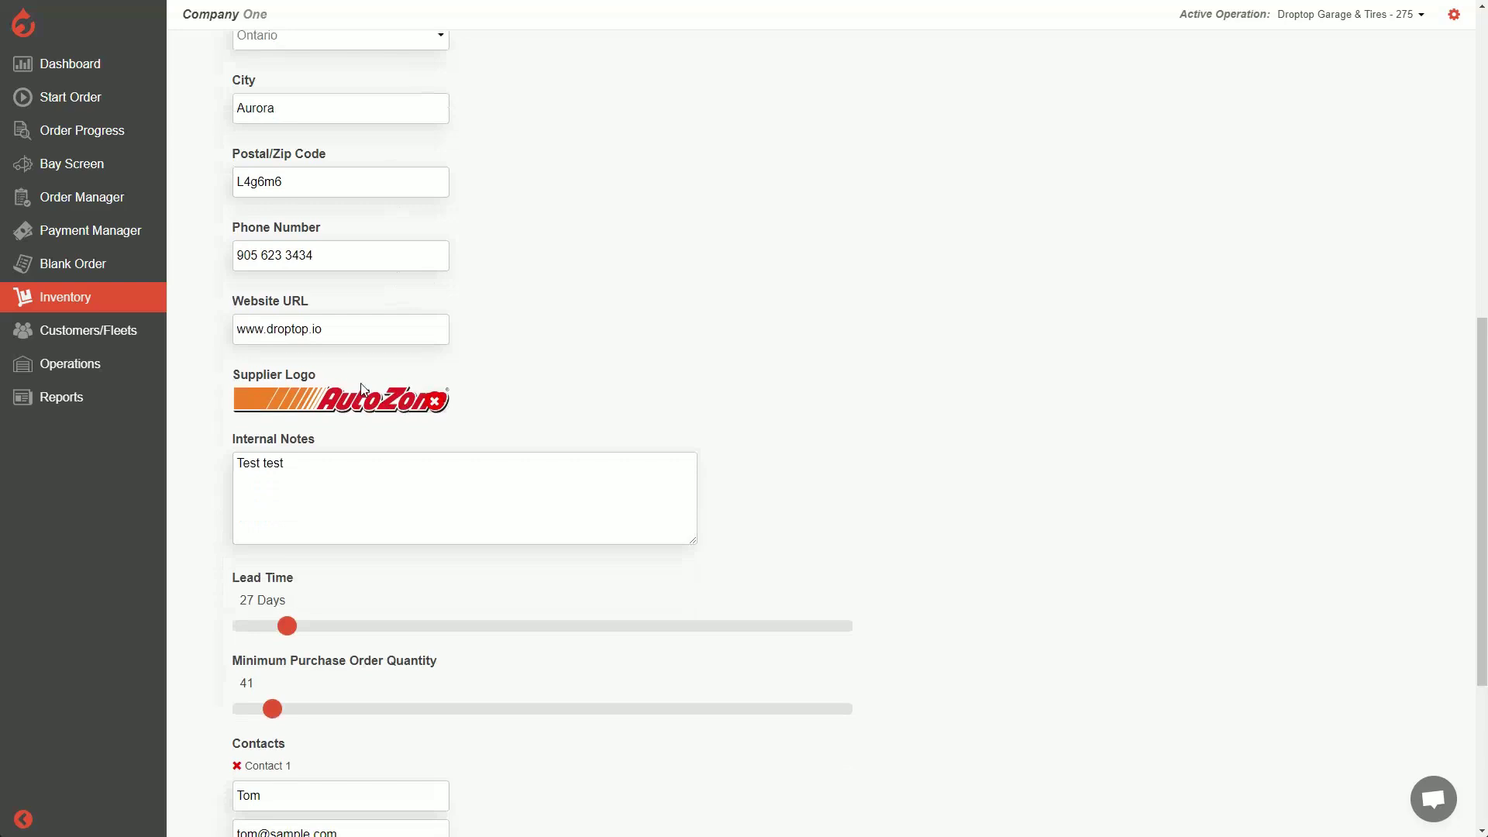
scroll(341, 372, down, 2)
scroll(352, 334, down, 2)
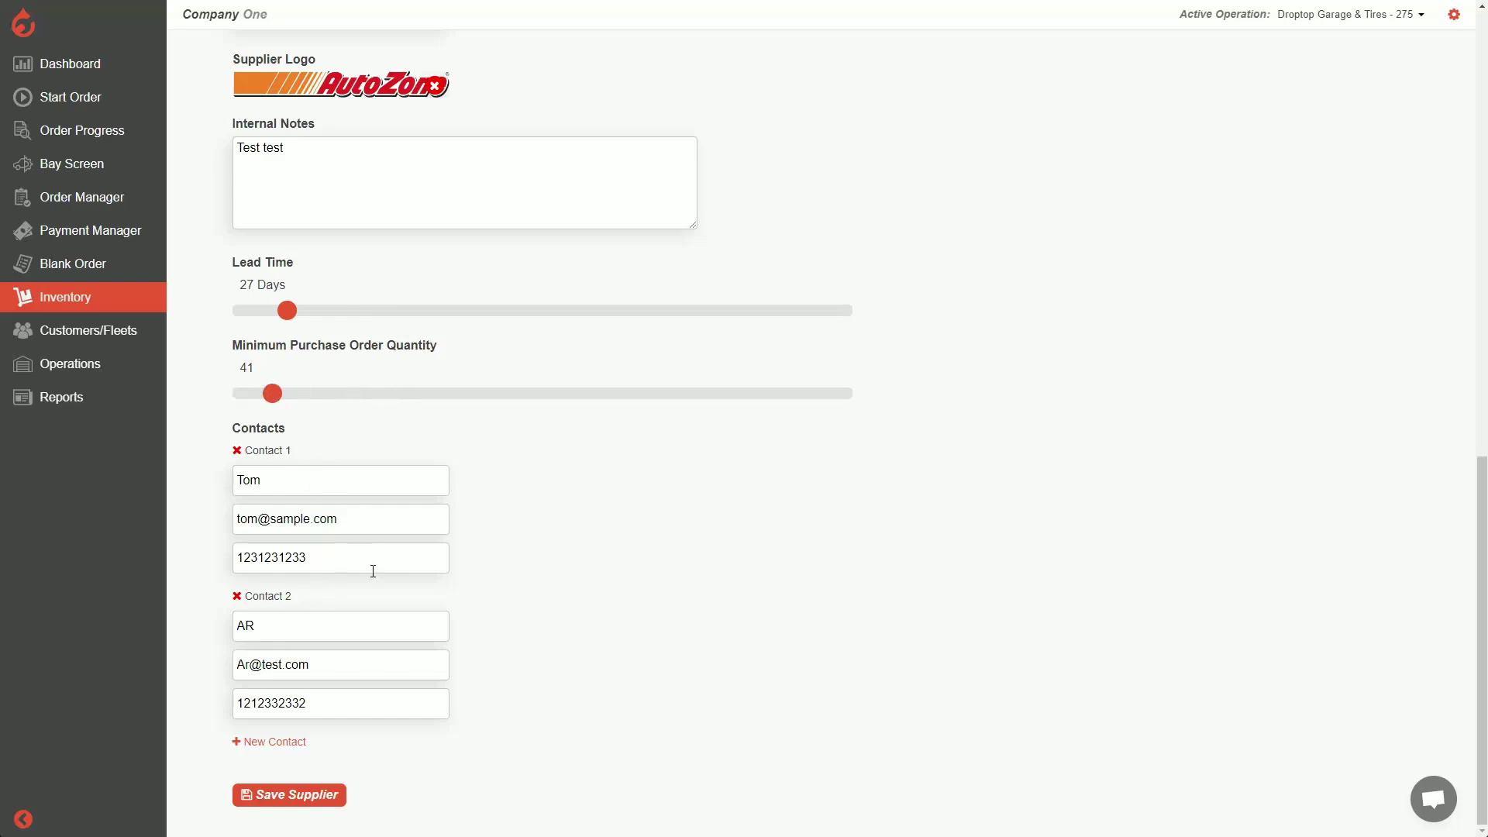
click(312, 799)
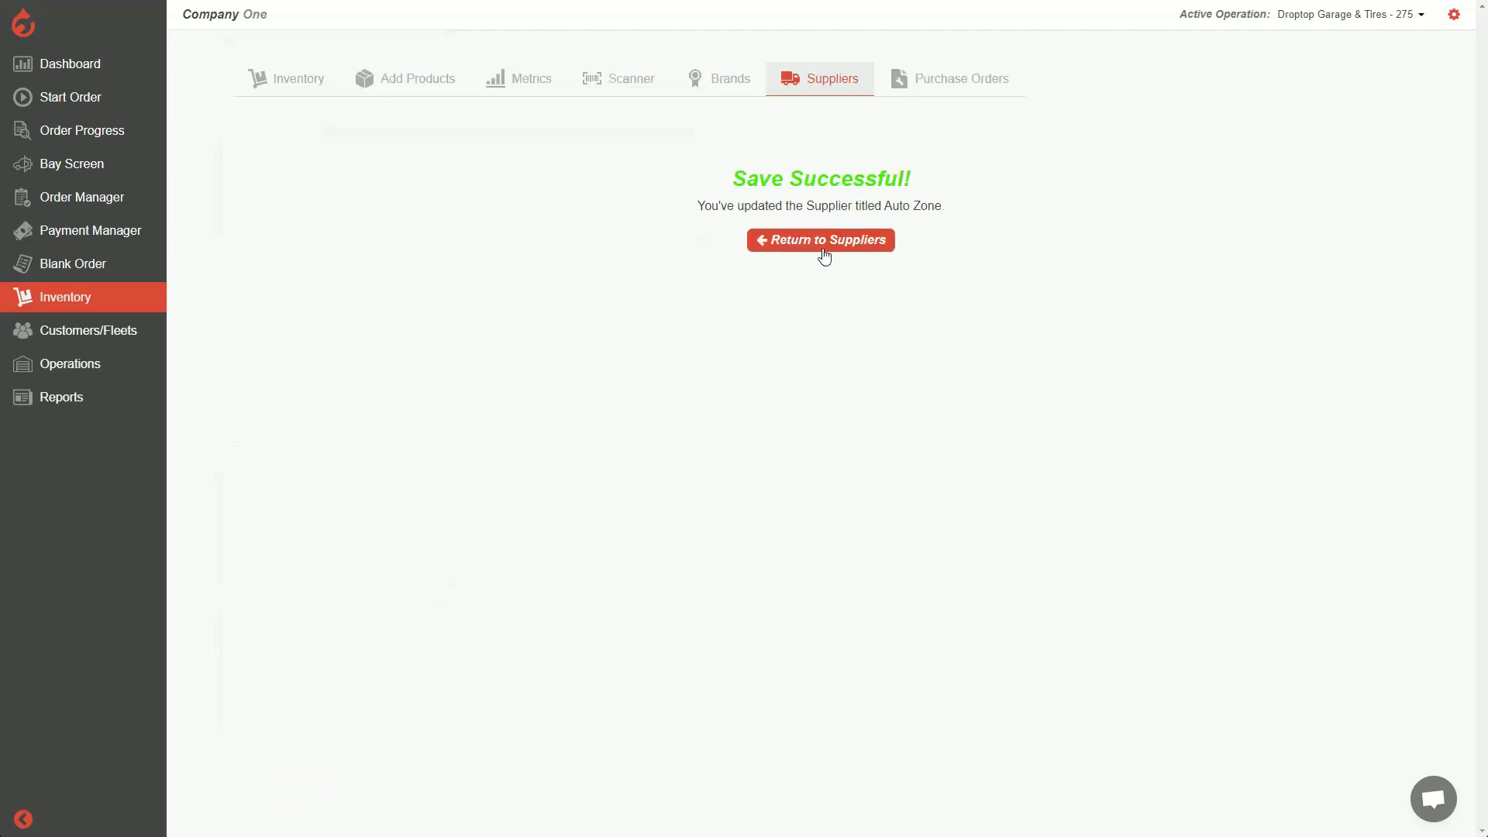
Return to the supplier list and look through the listed suppliers
click(820, 75)
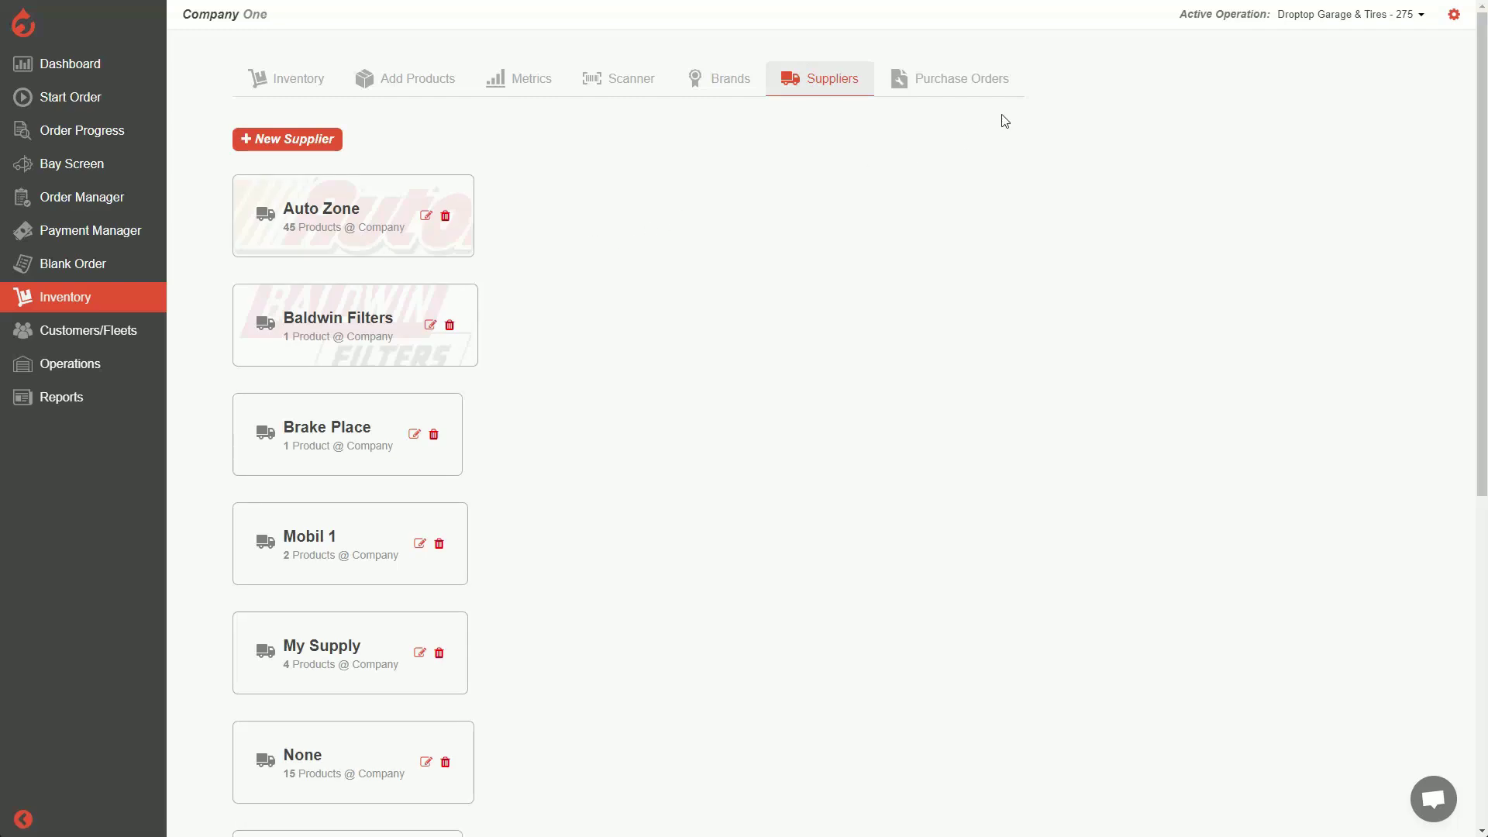
scroll(469, 372, down, 4)
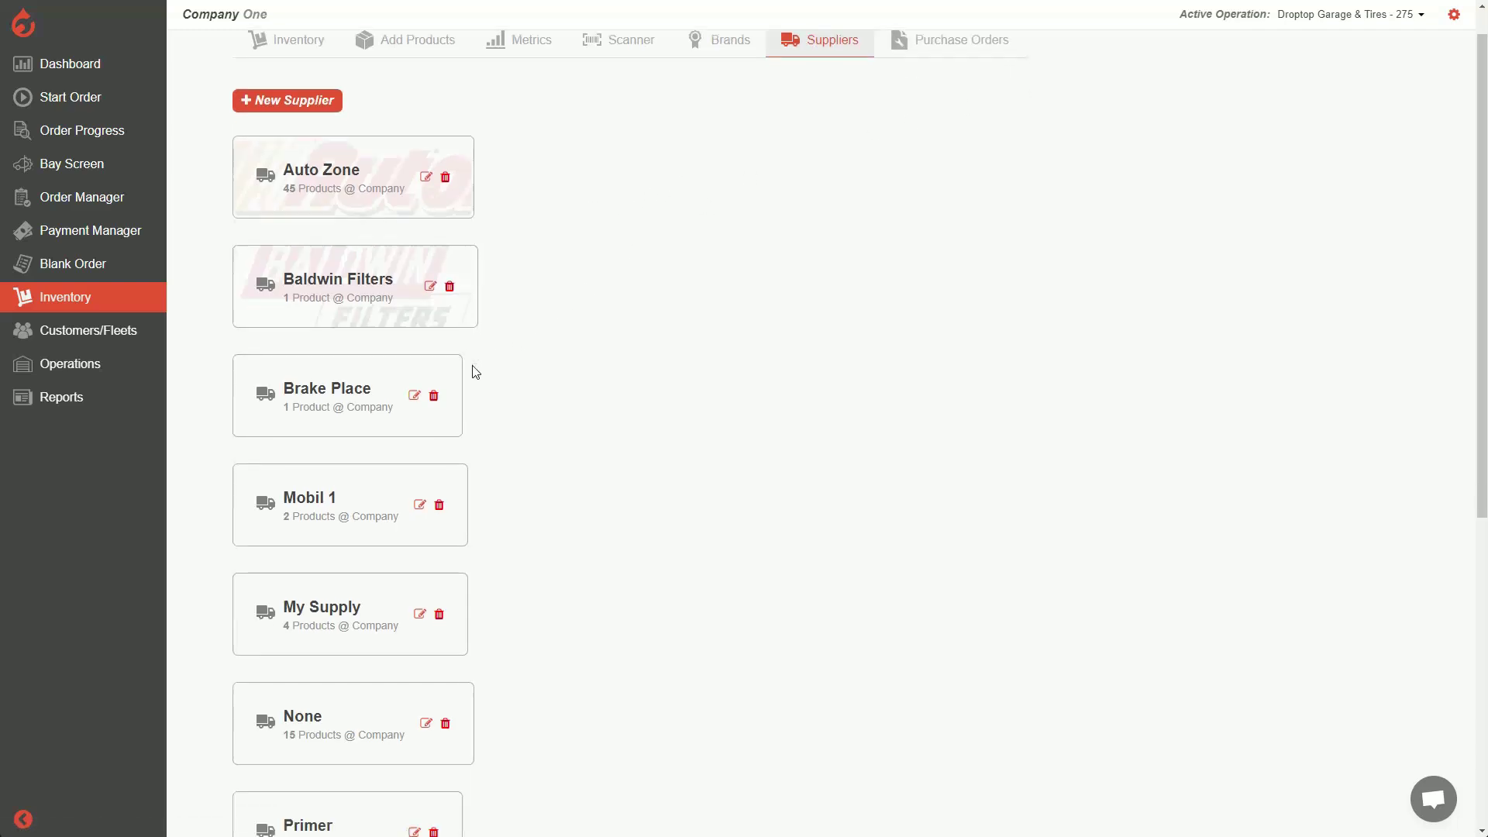
scroll(496, 358, up, 4)
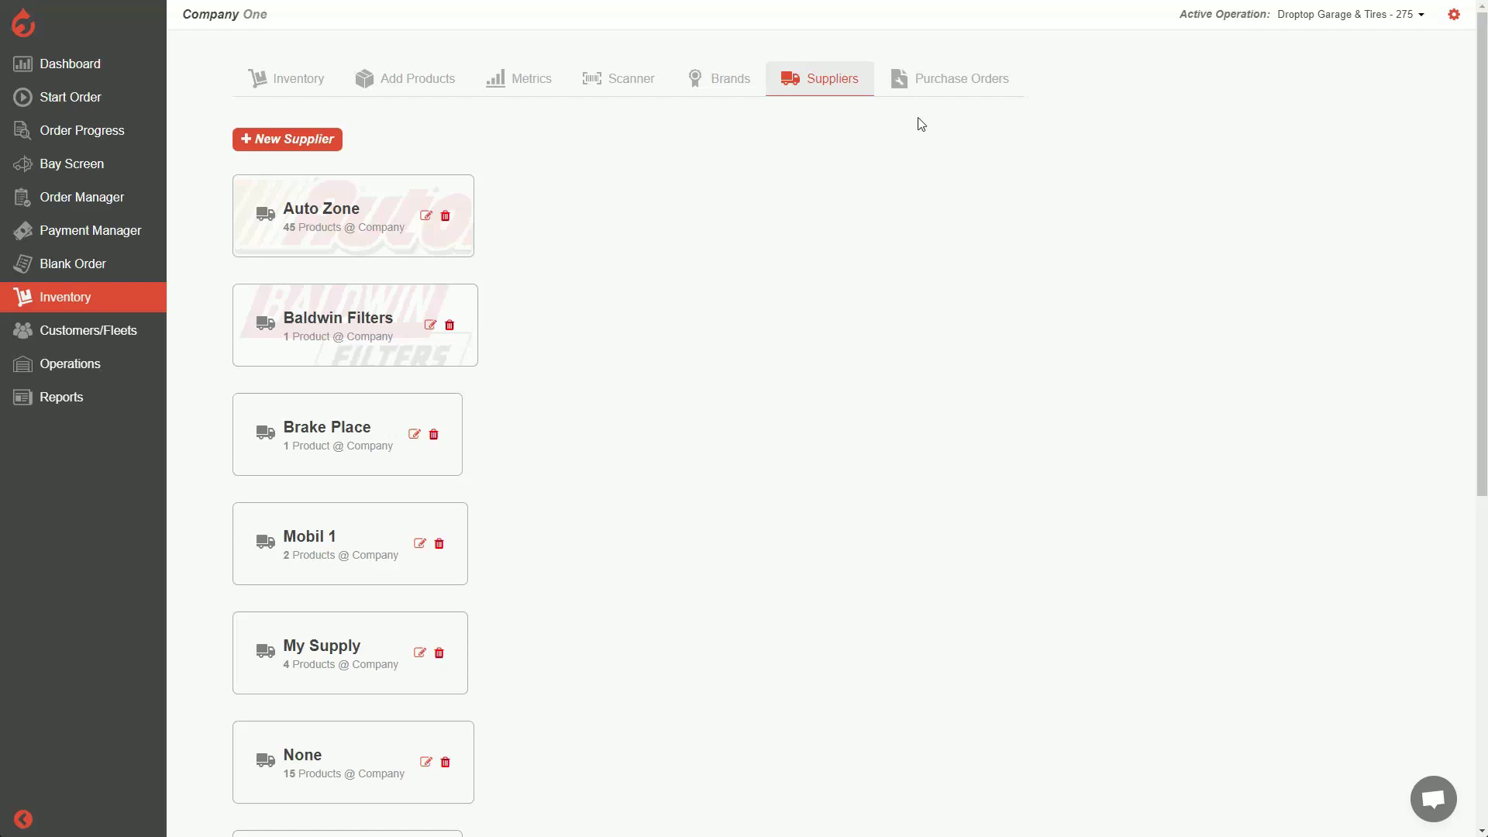
Open the purchase orders page, read its notice, and return to the inventory product list
click(968, 89)
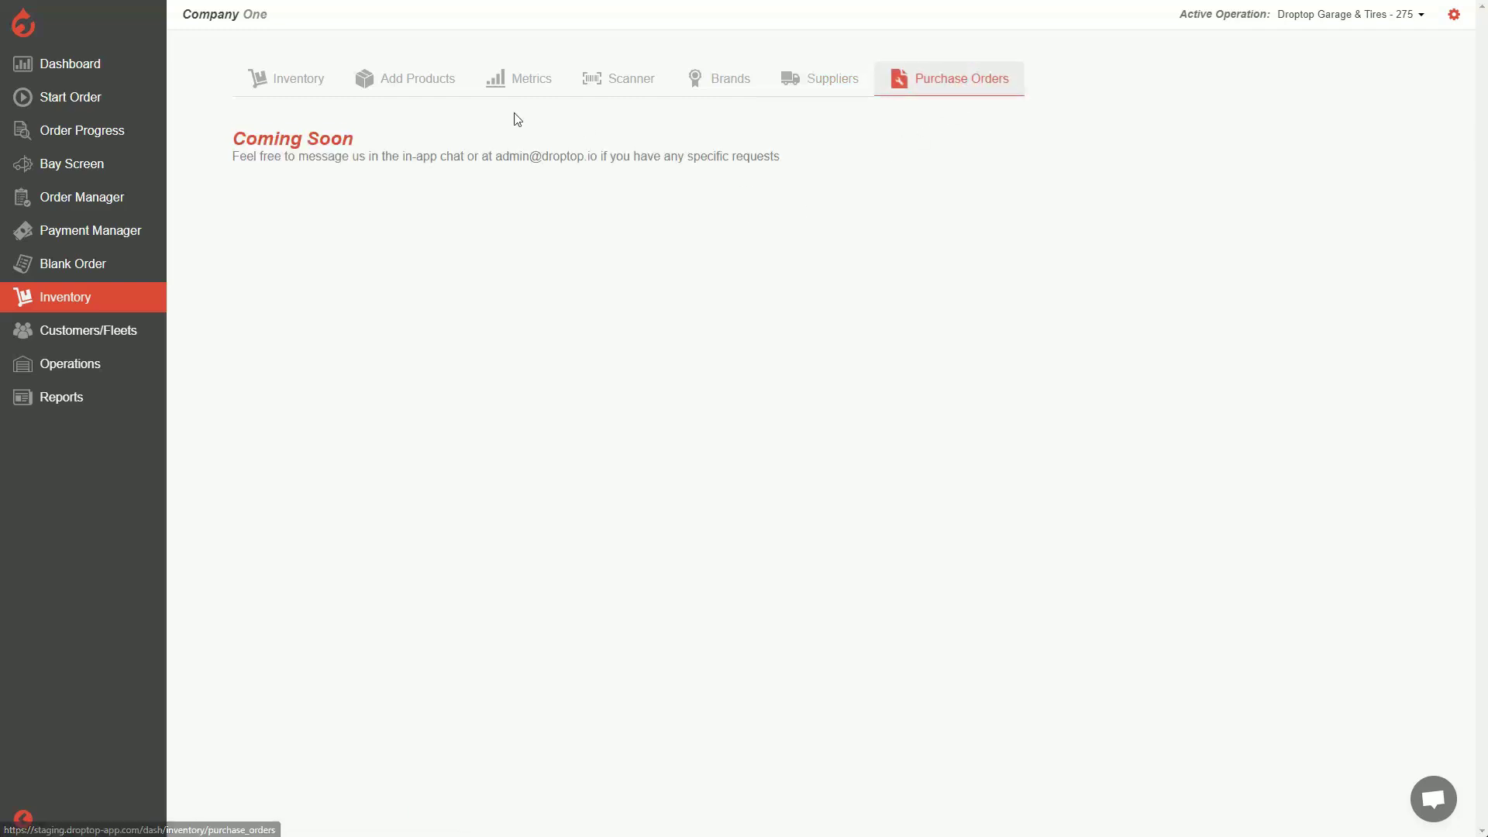
drag(232, 138, 803, 160)
click(810, 158)
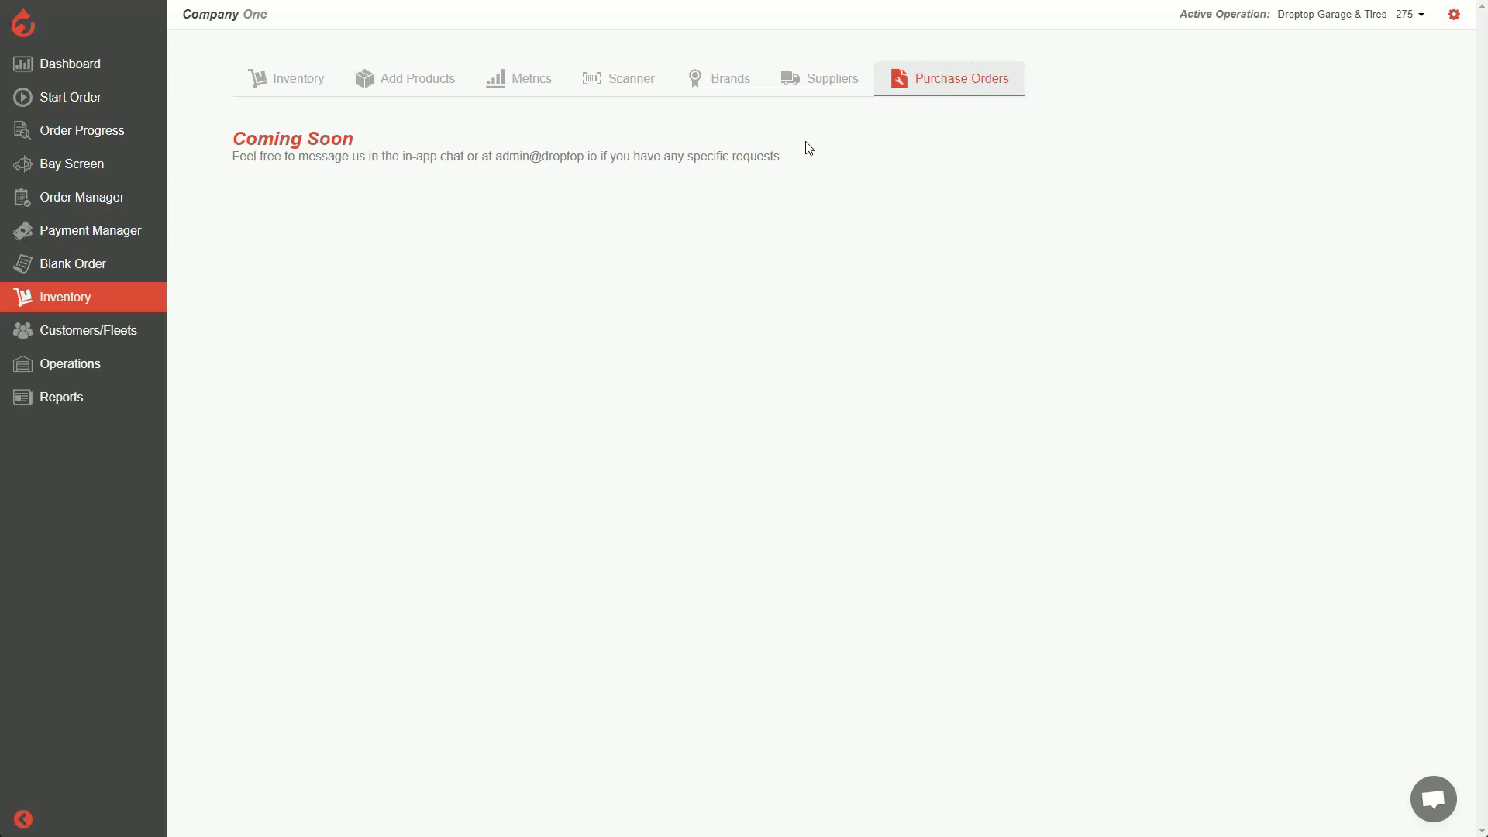
click(285, 81)
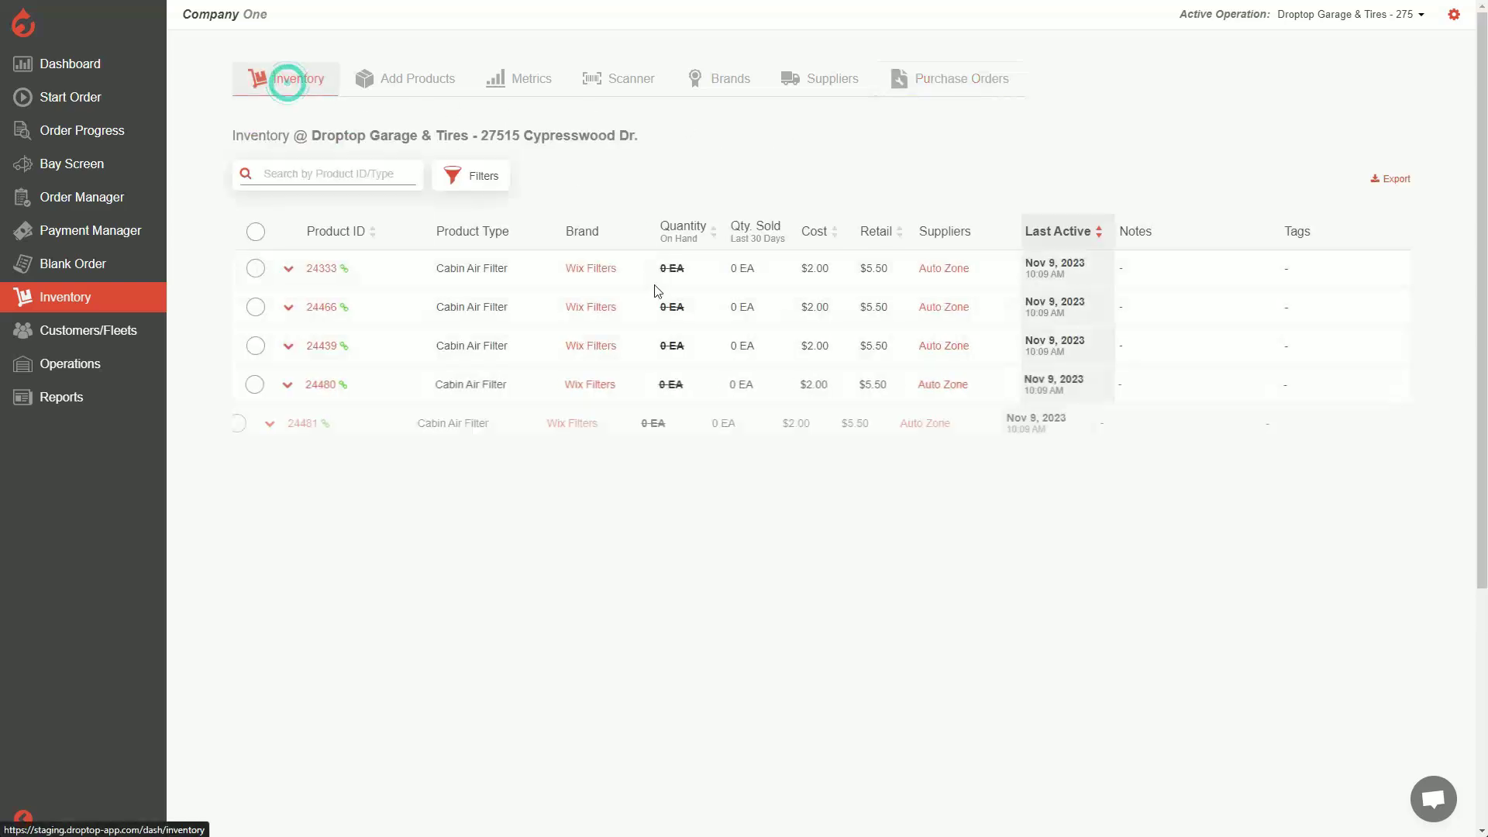